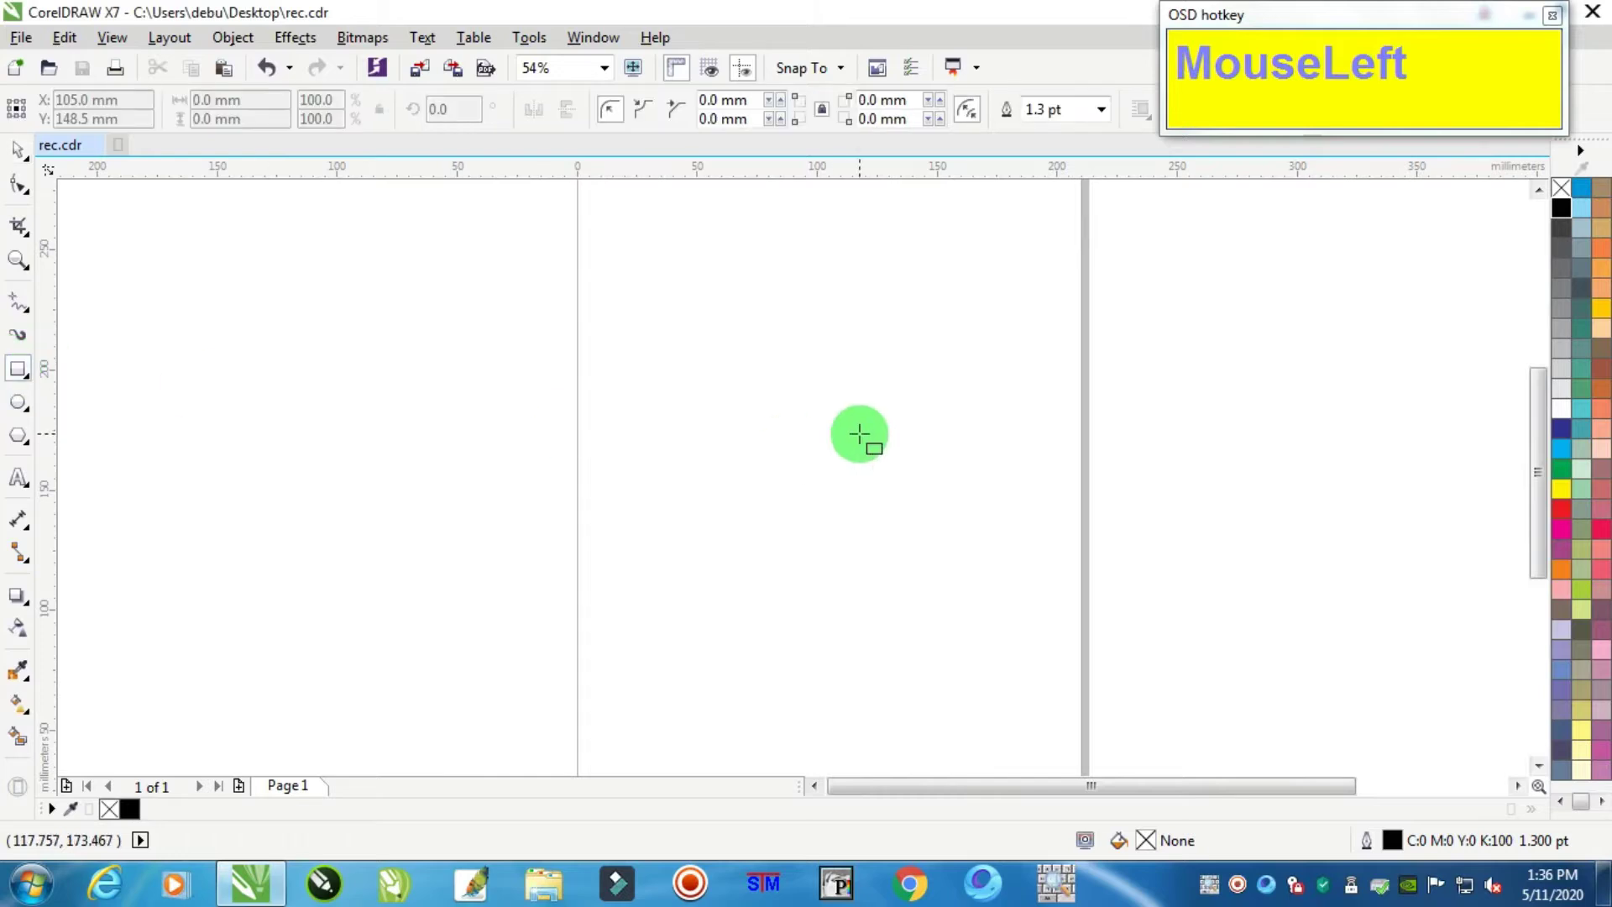
- Draw a portrait rectangle for the card outline and set its size to 54 mm wide by 88 mm high
left_click_drag(700, 337, 897, 636)
left_click(201, 100)
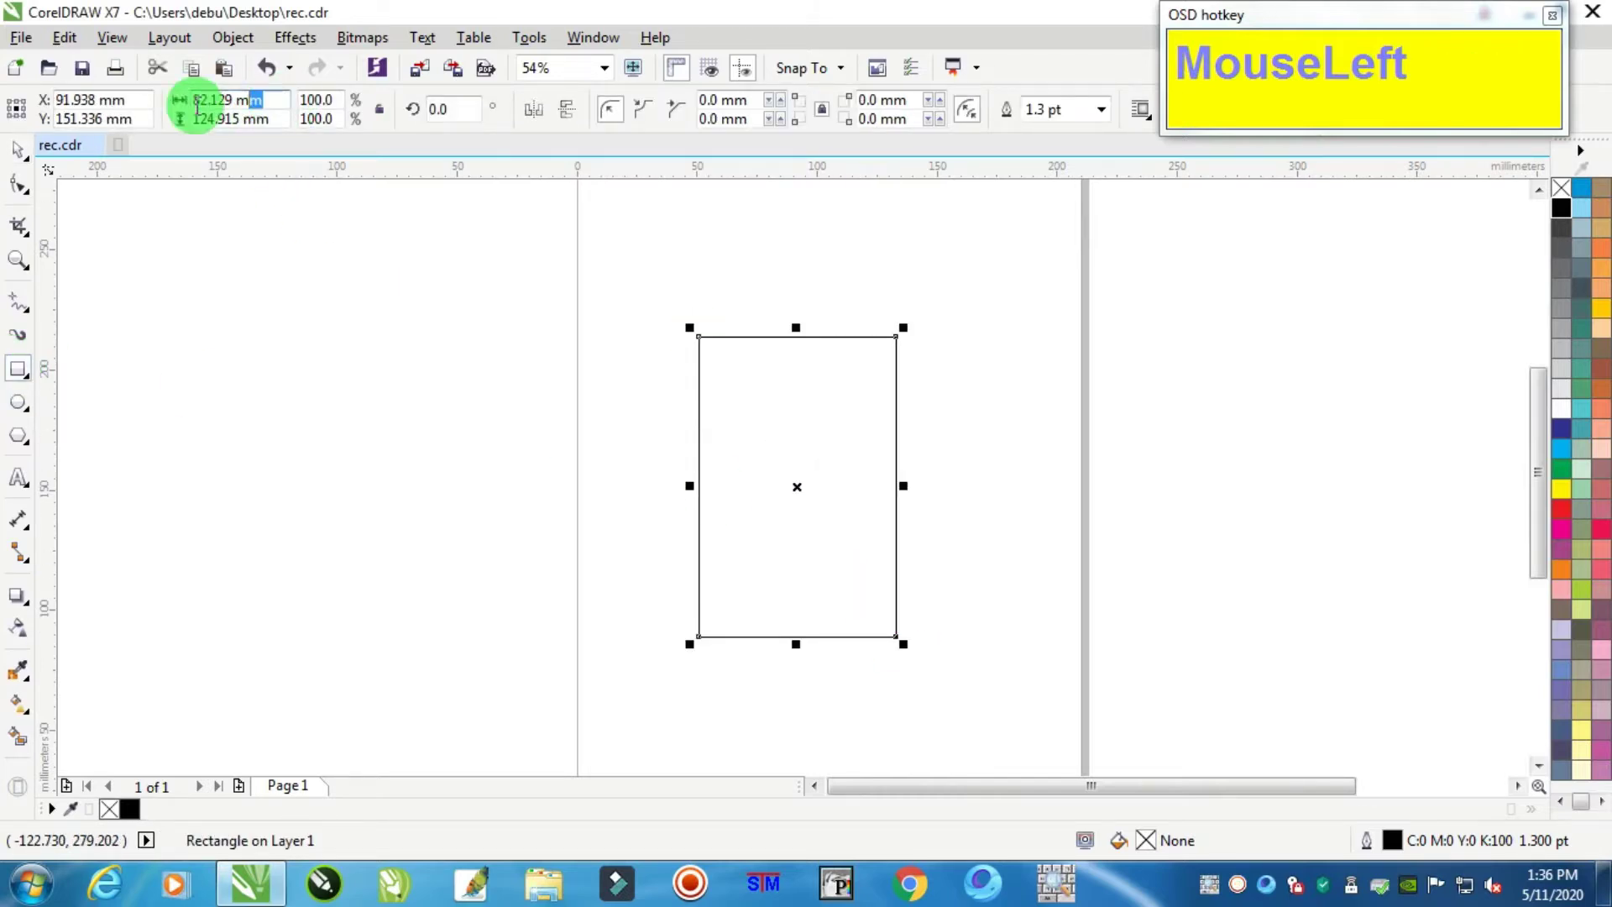
type("54")
key("Tab")
type("88")
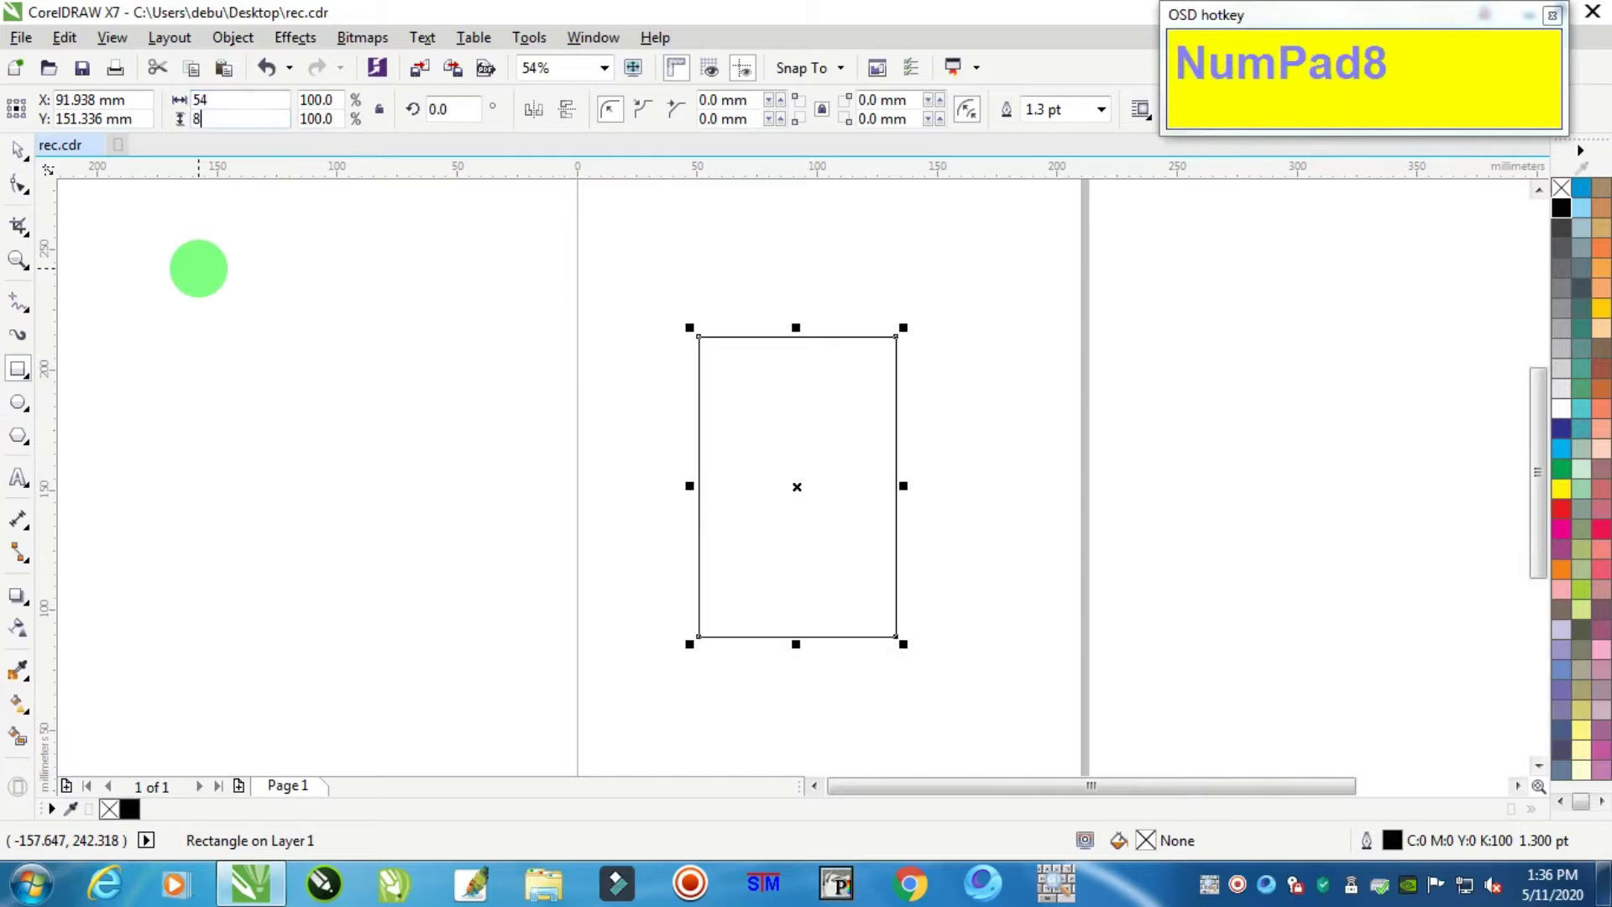
key("Return")
- Draw a horizontal band rectangle across the card's full 54 mm width, about 17.7 mm high, slightly above its middle
left_click(18, 260)
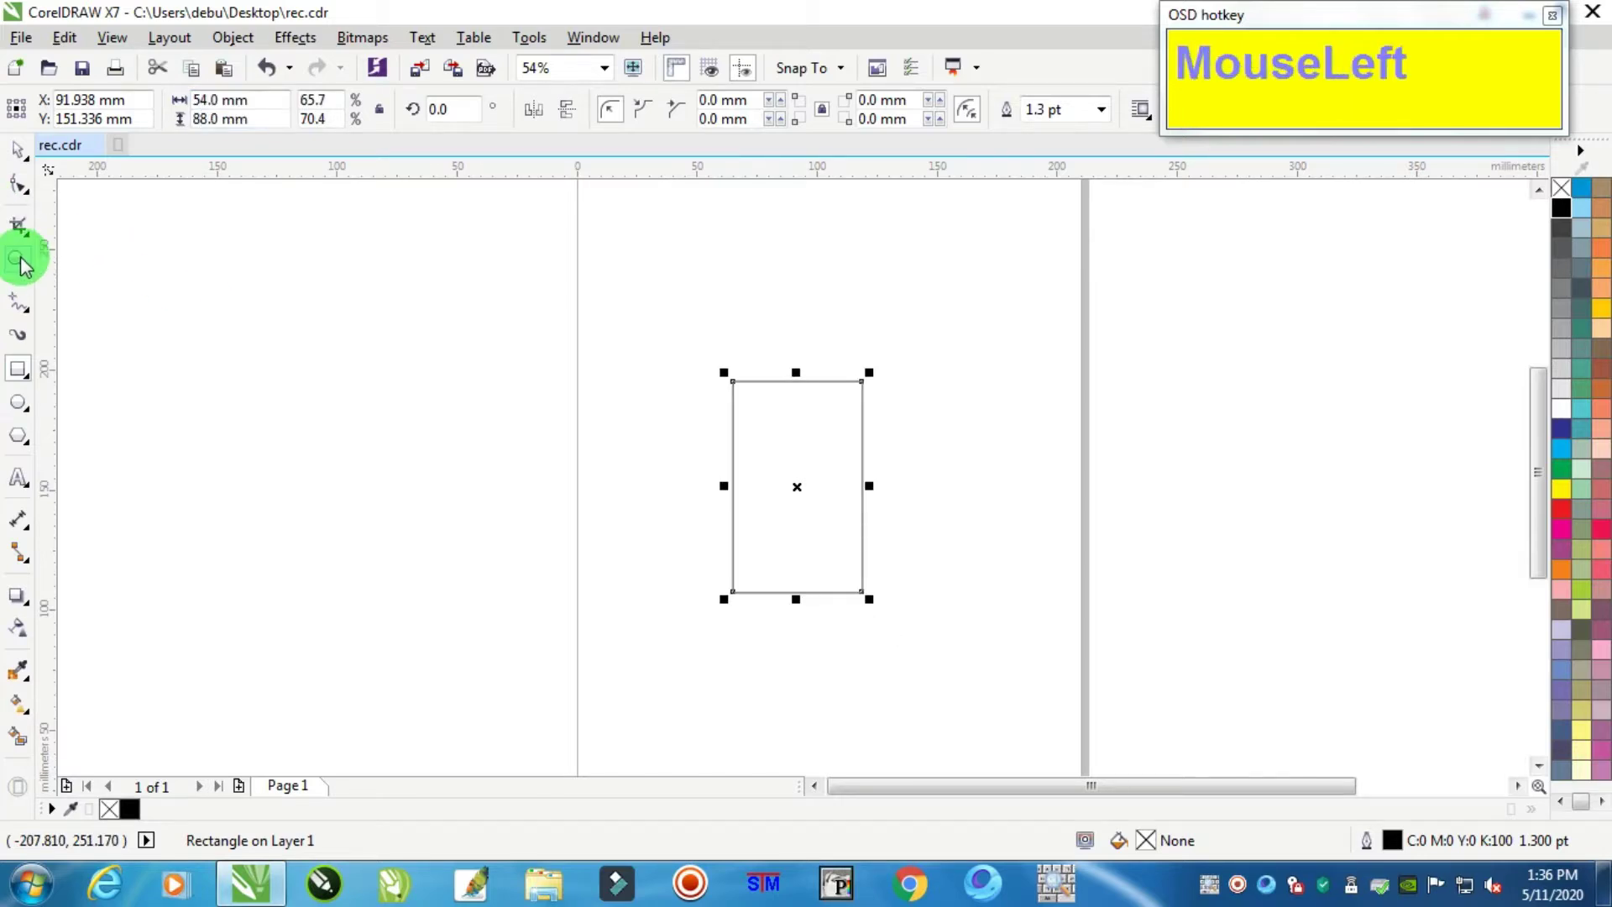
left_click_drag(689, 363, 894, 613)
left_click(19, 152)
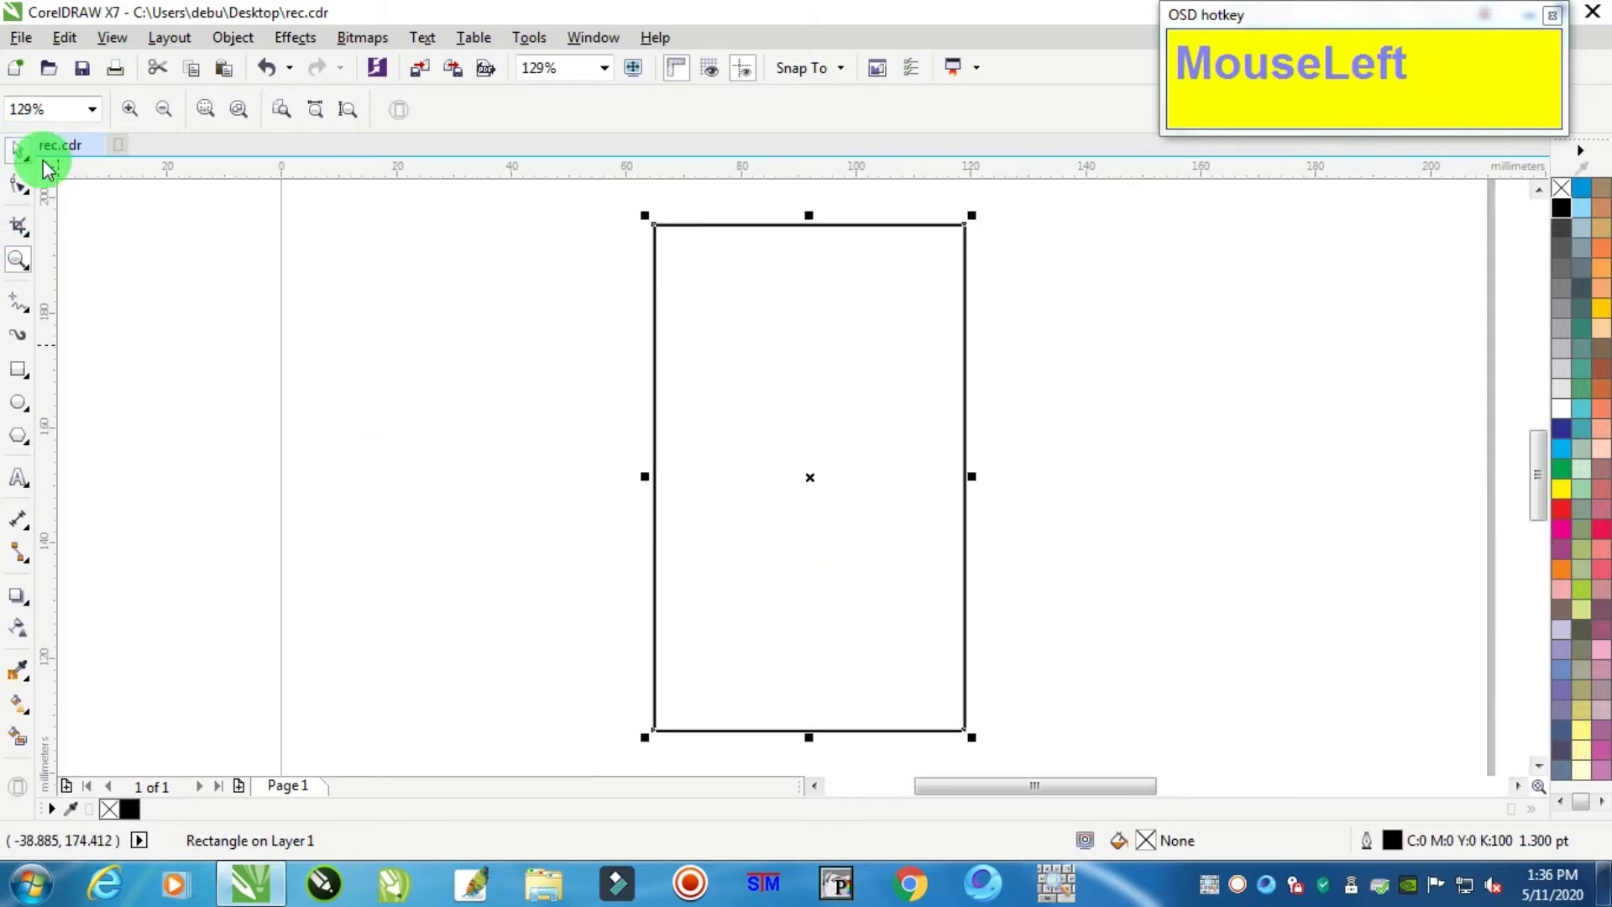
left_click(381, 370)
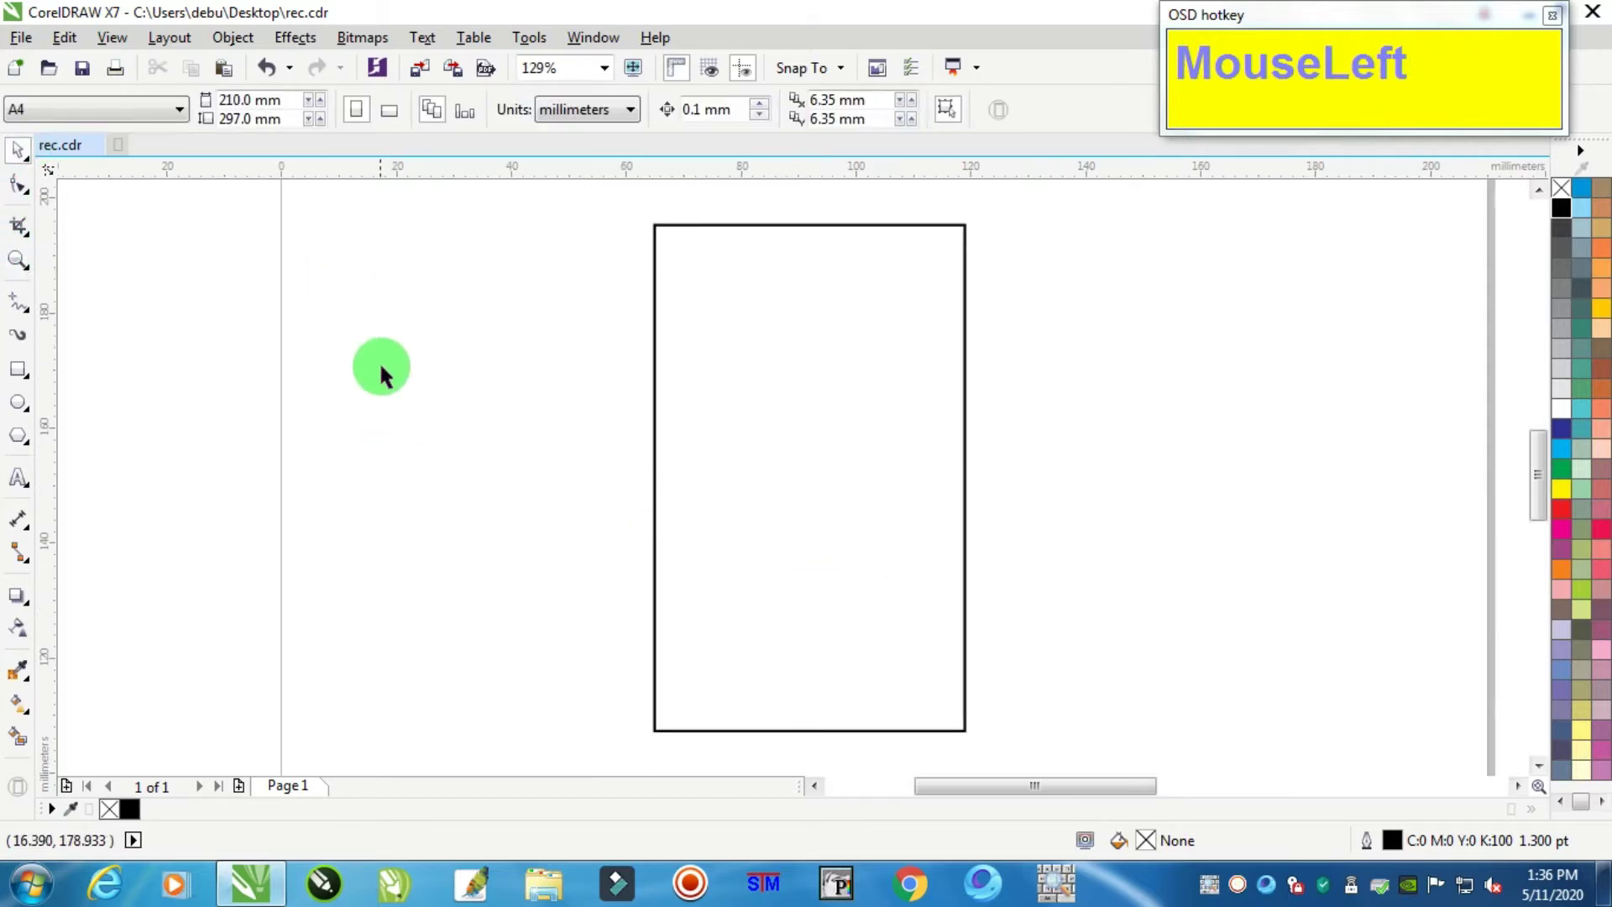
left_click(20, 370)
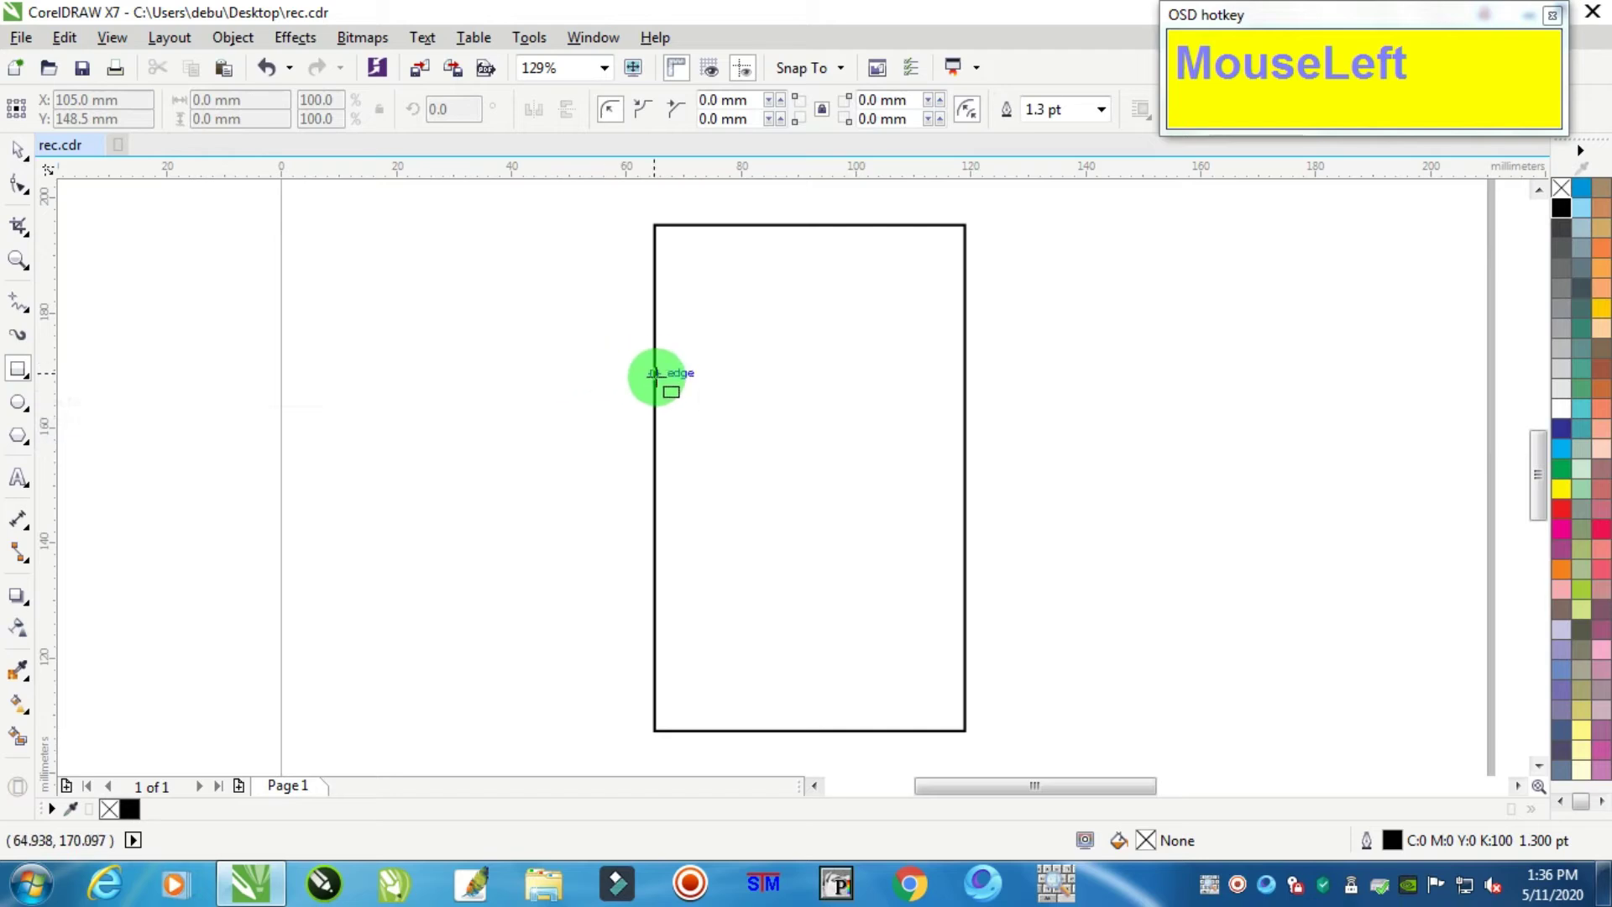
left_click_drag(656, 391, 965, 492)
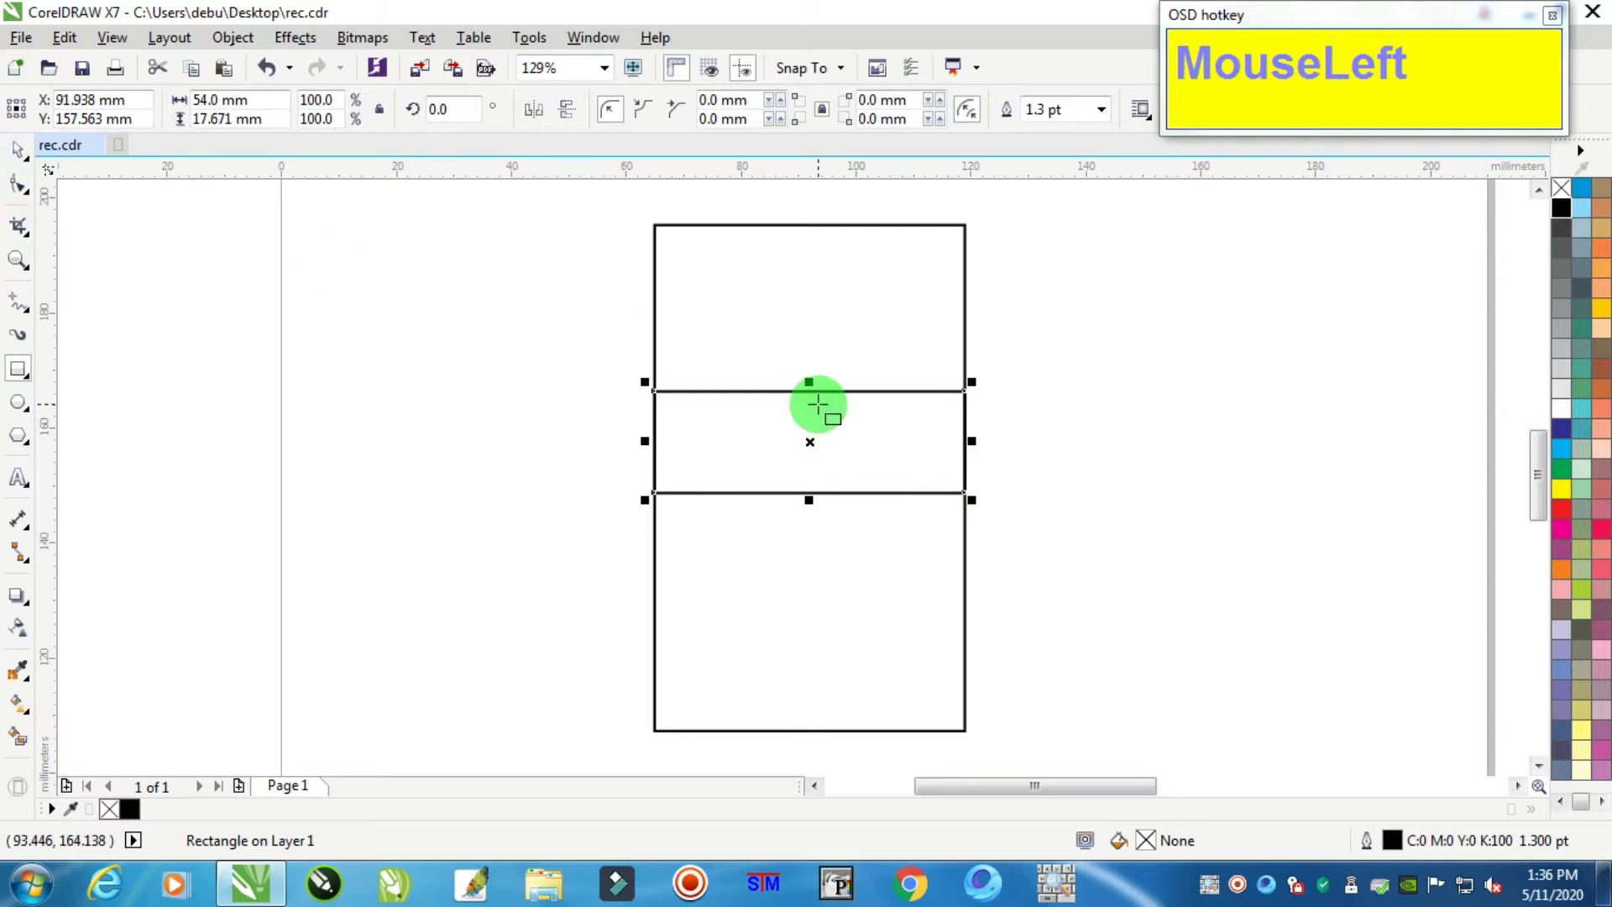
- Convert the band rectangle to curves
scroll(813, 396, "up", 2)
left_click(18, 151)
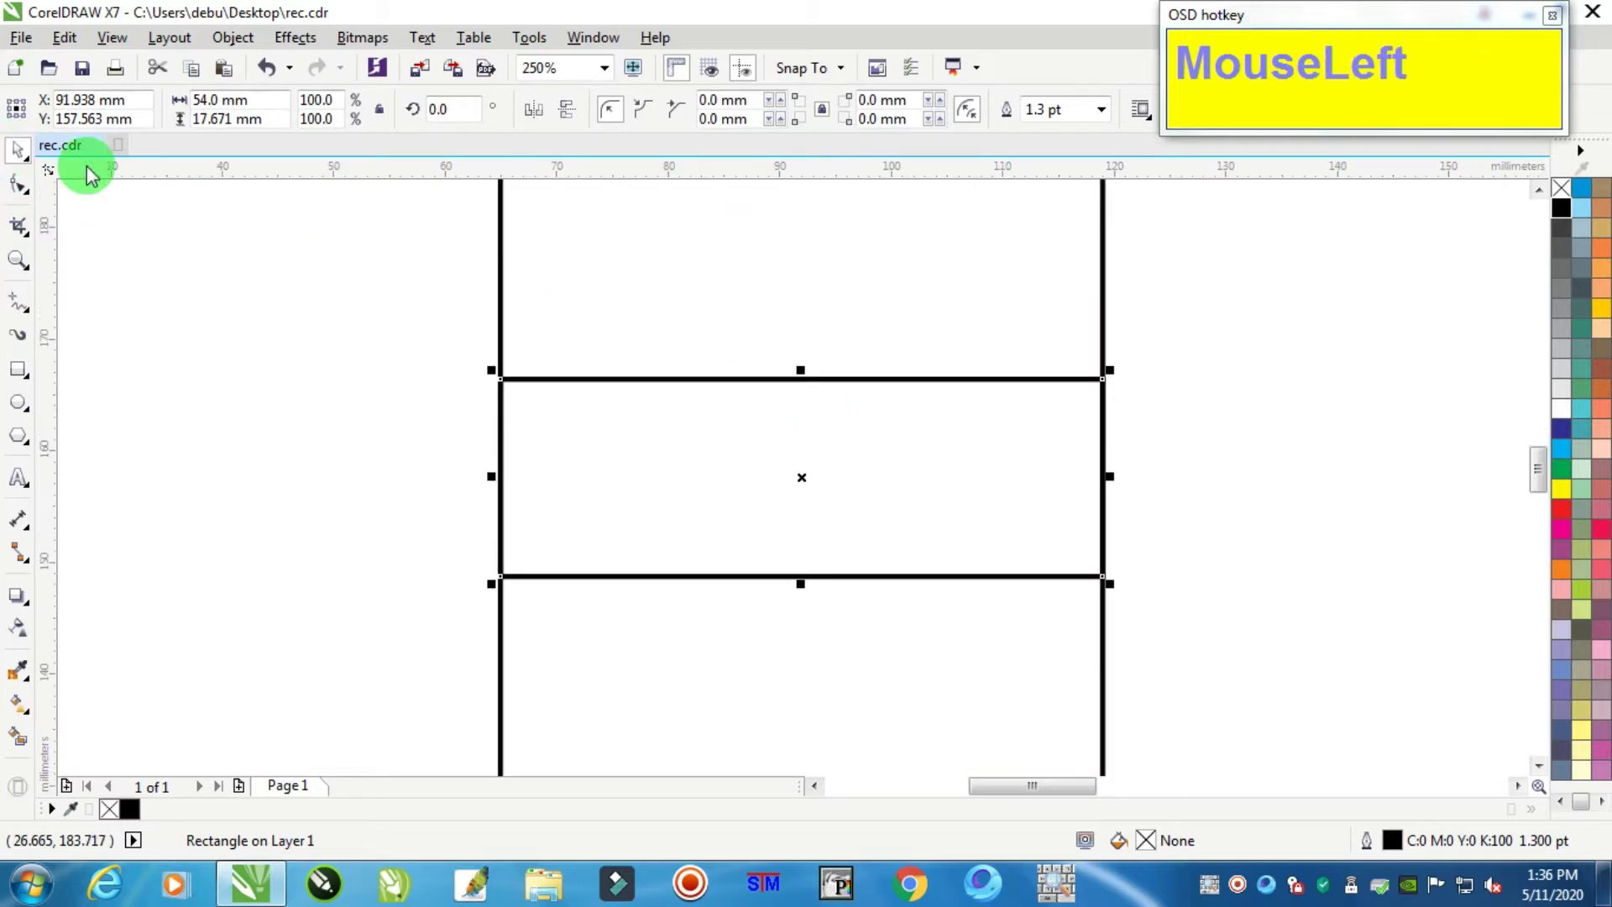
right_click(753, 380)
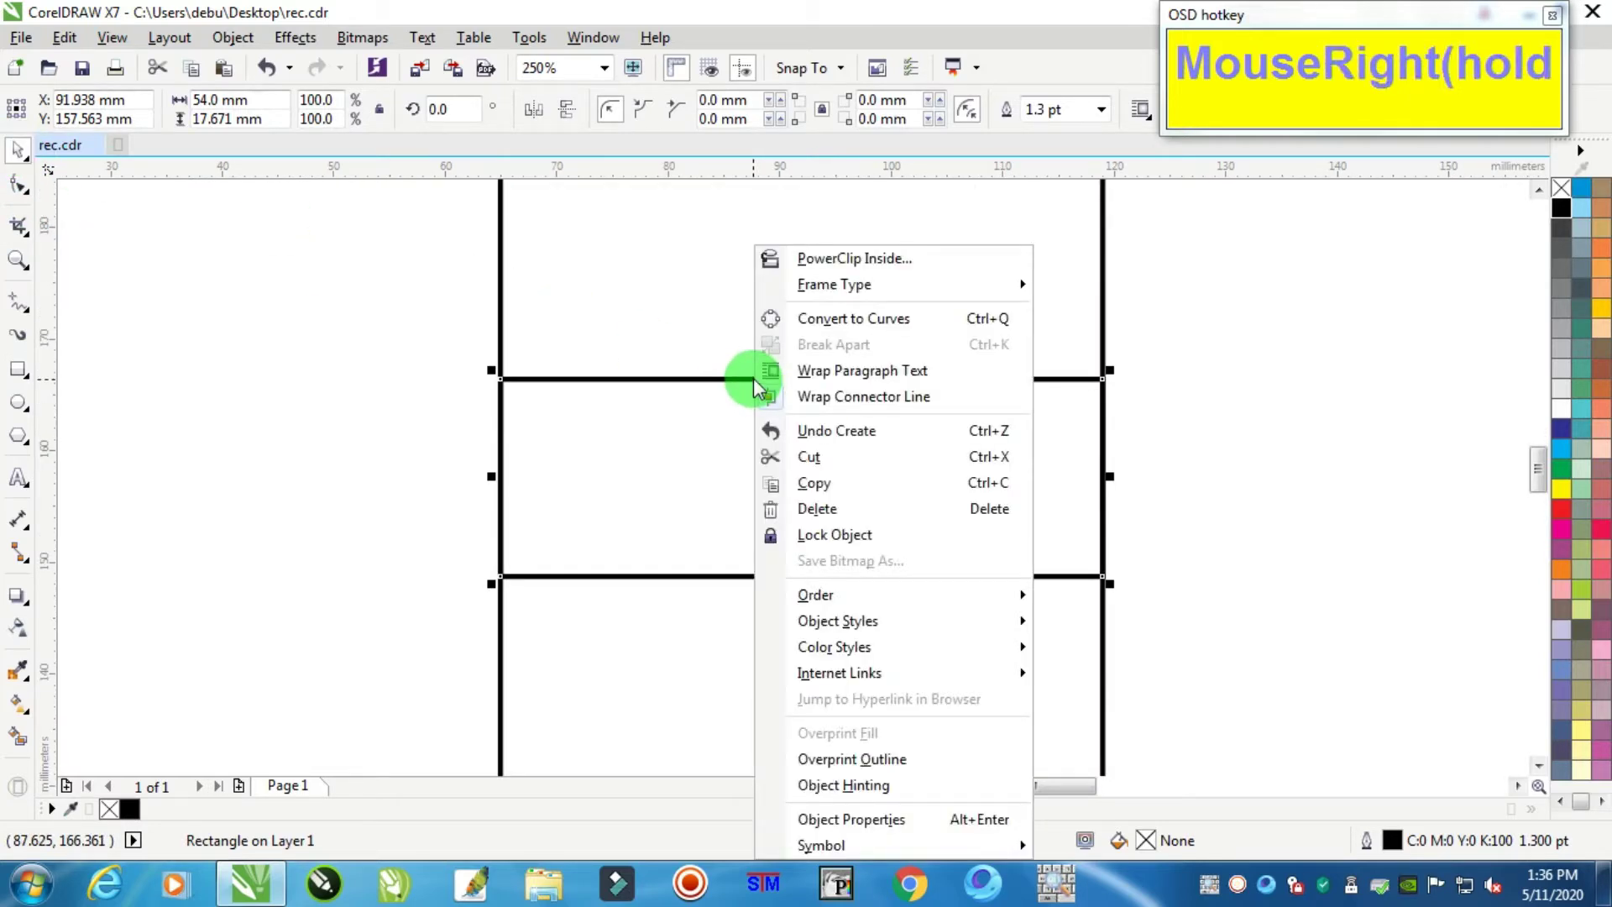
left_click(840, 323)
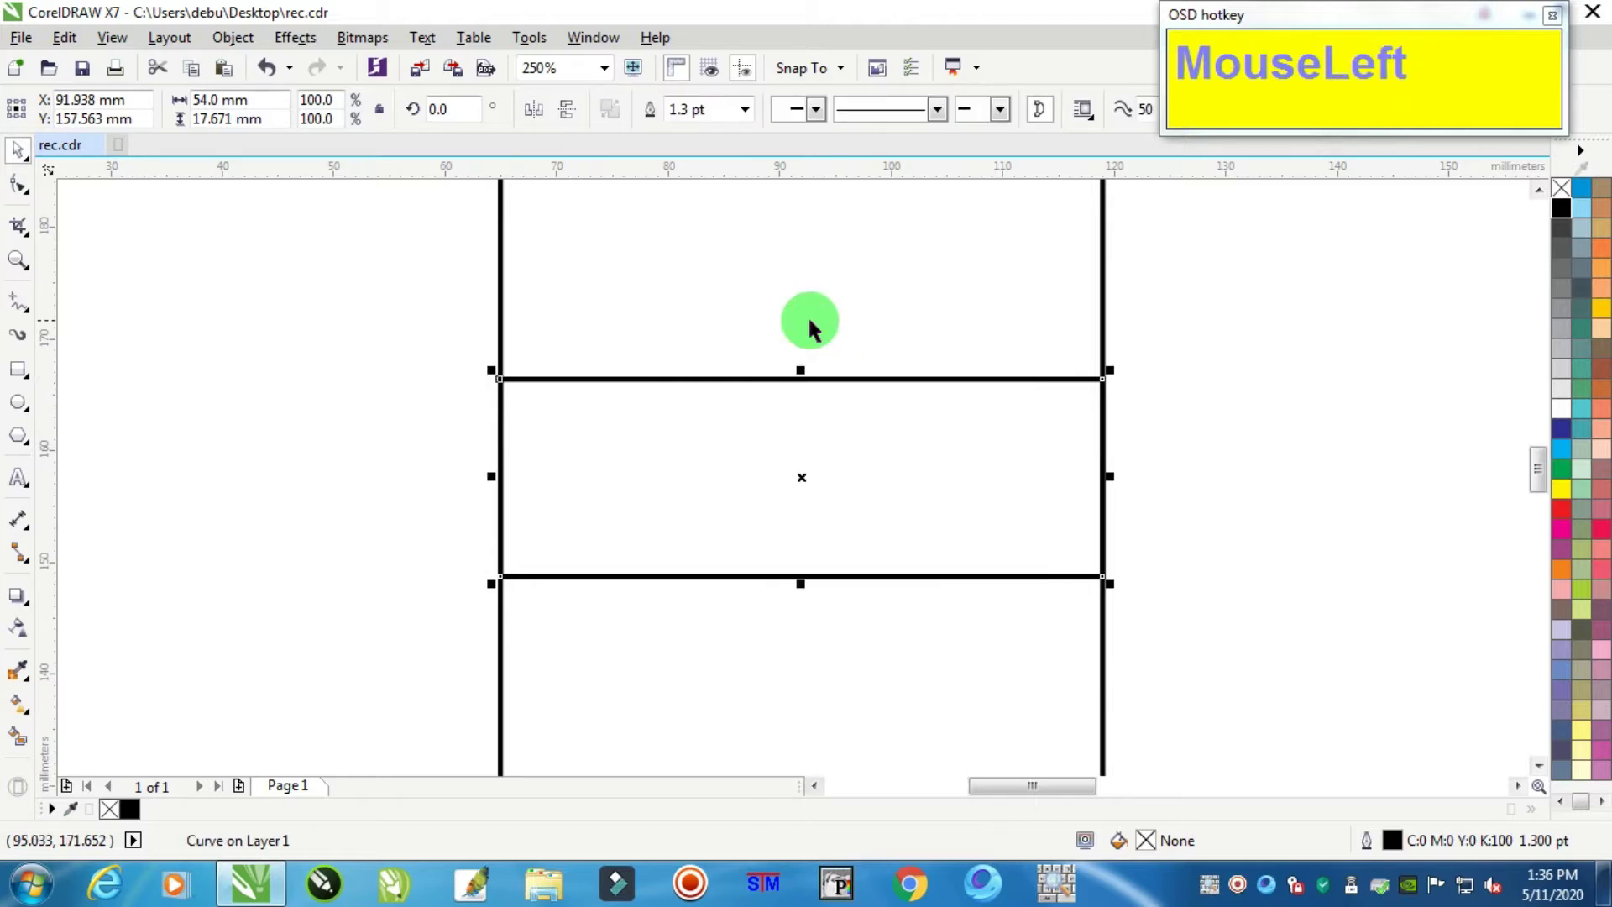
- Convert the band's upper and lower edges to curve segments and bow both upward into arches
left_click_drag(21, 195, 124, 185)
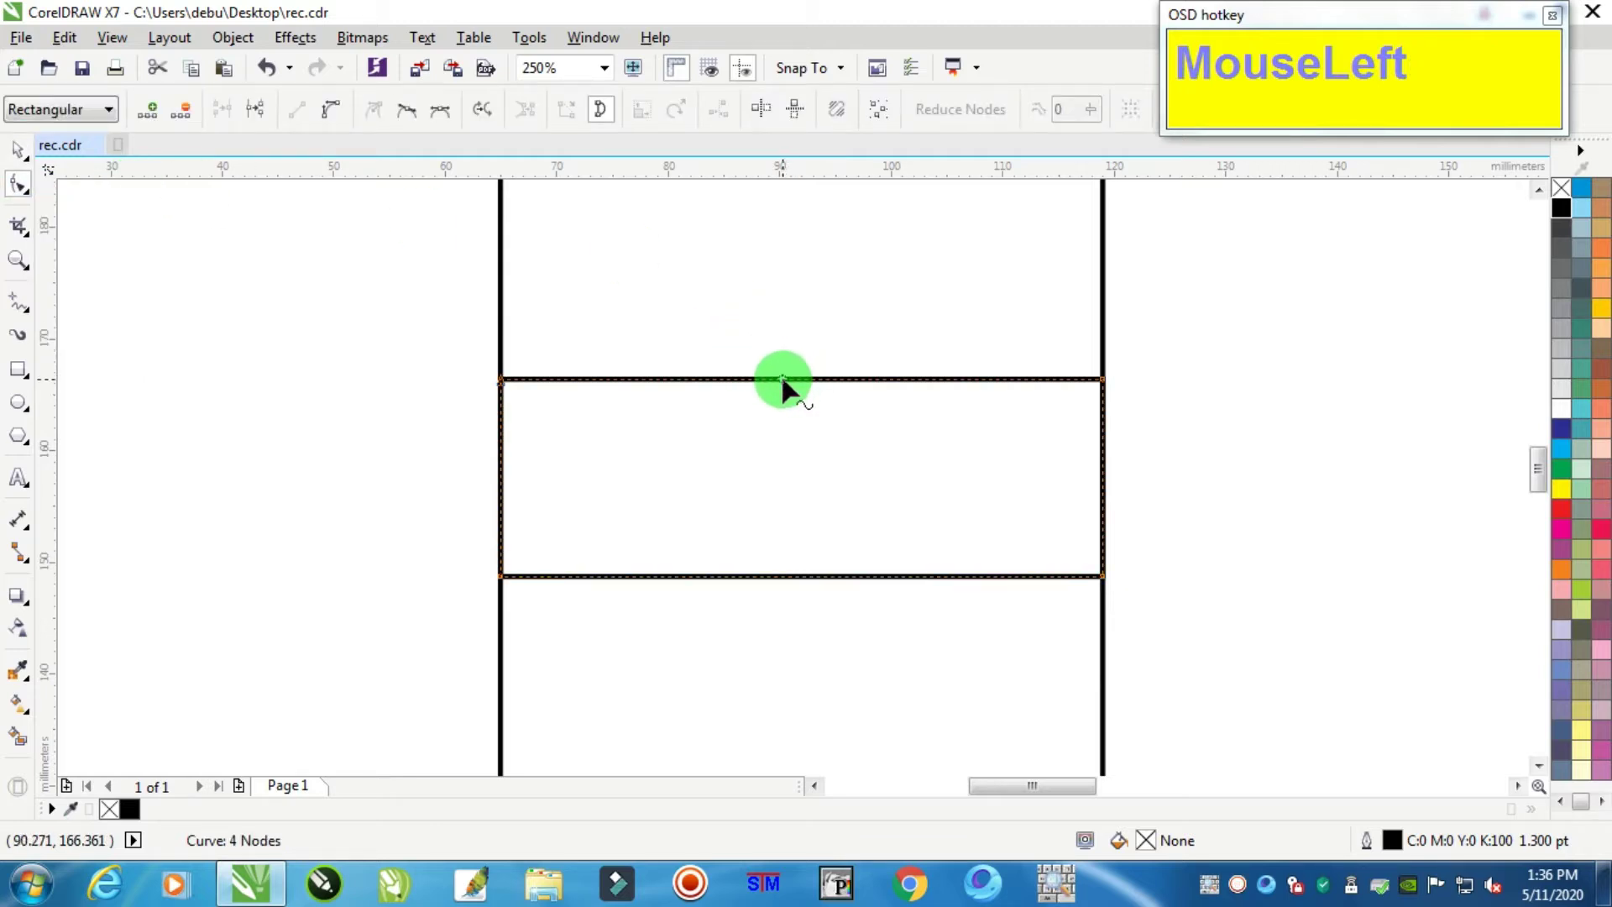
left_click(330, 117)
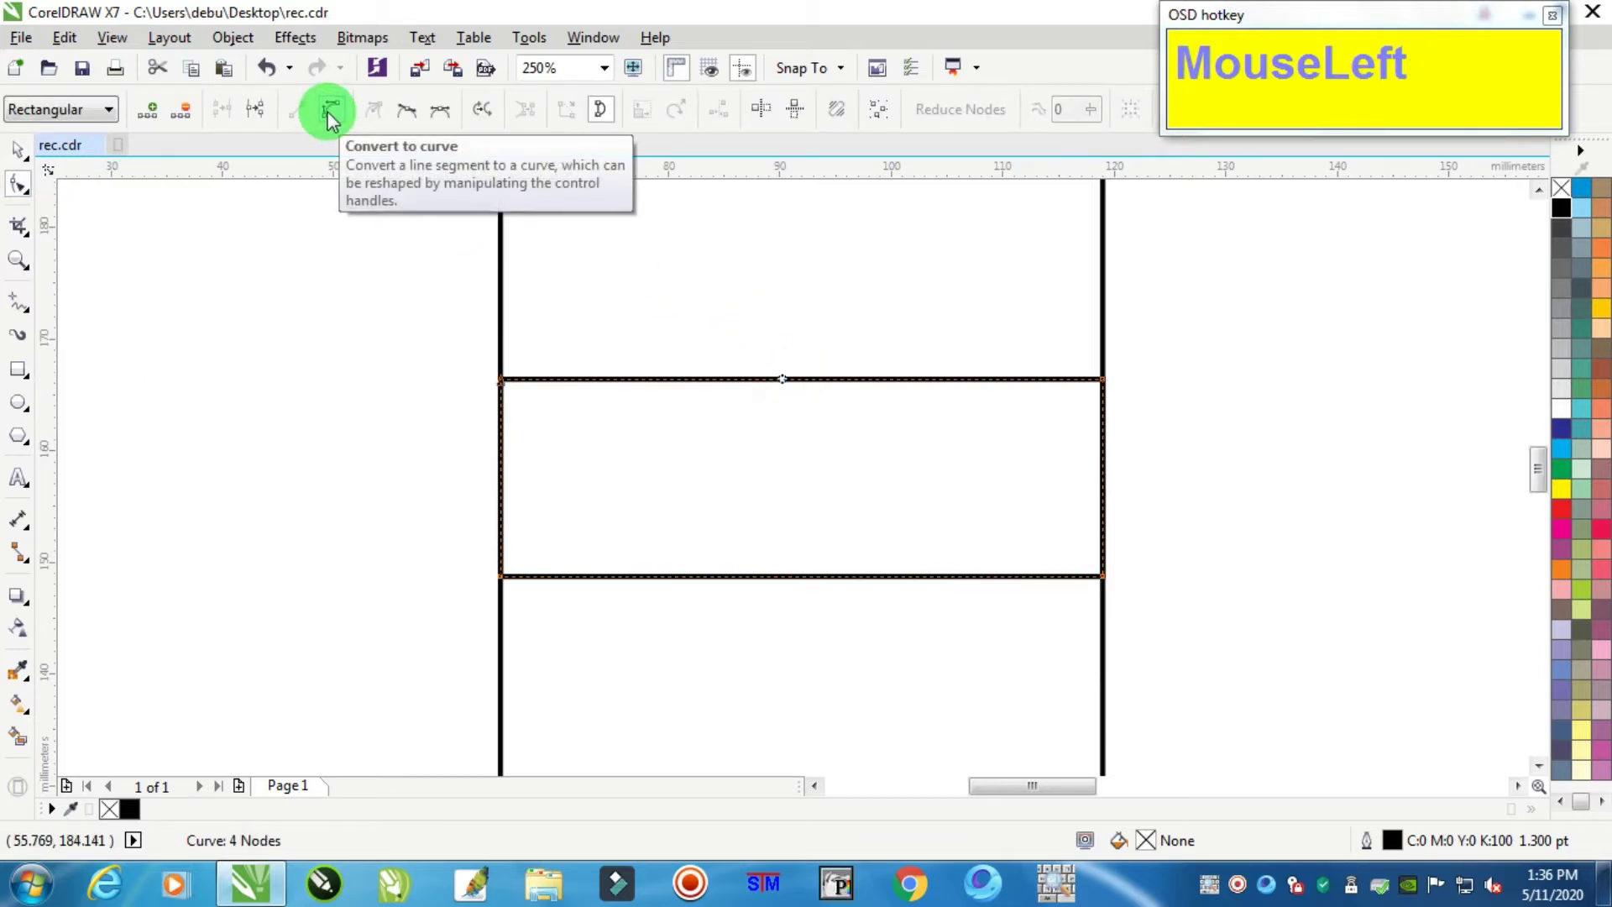
left_click_drag(812, 380, 813, 271)
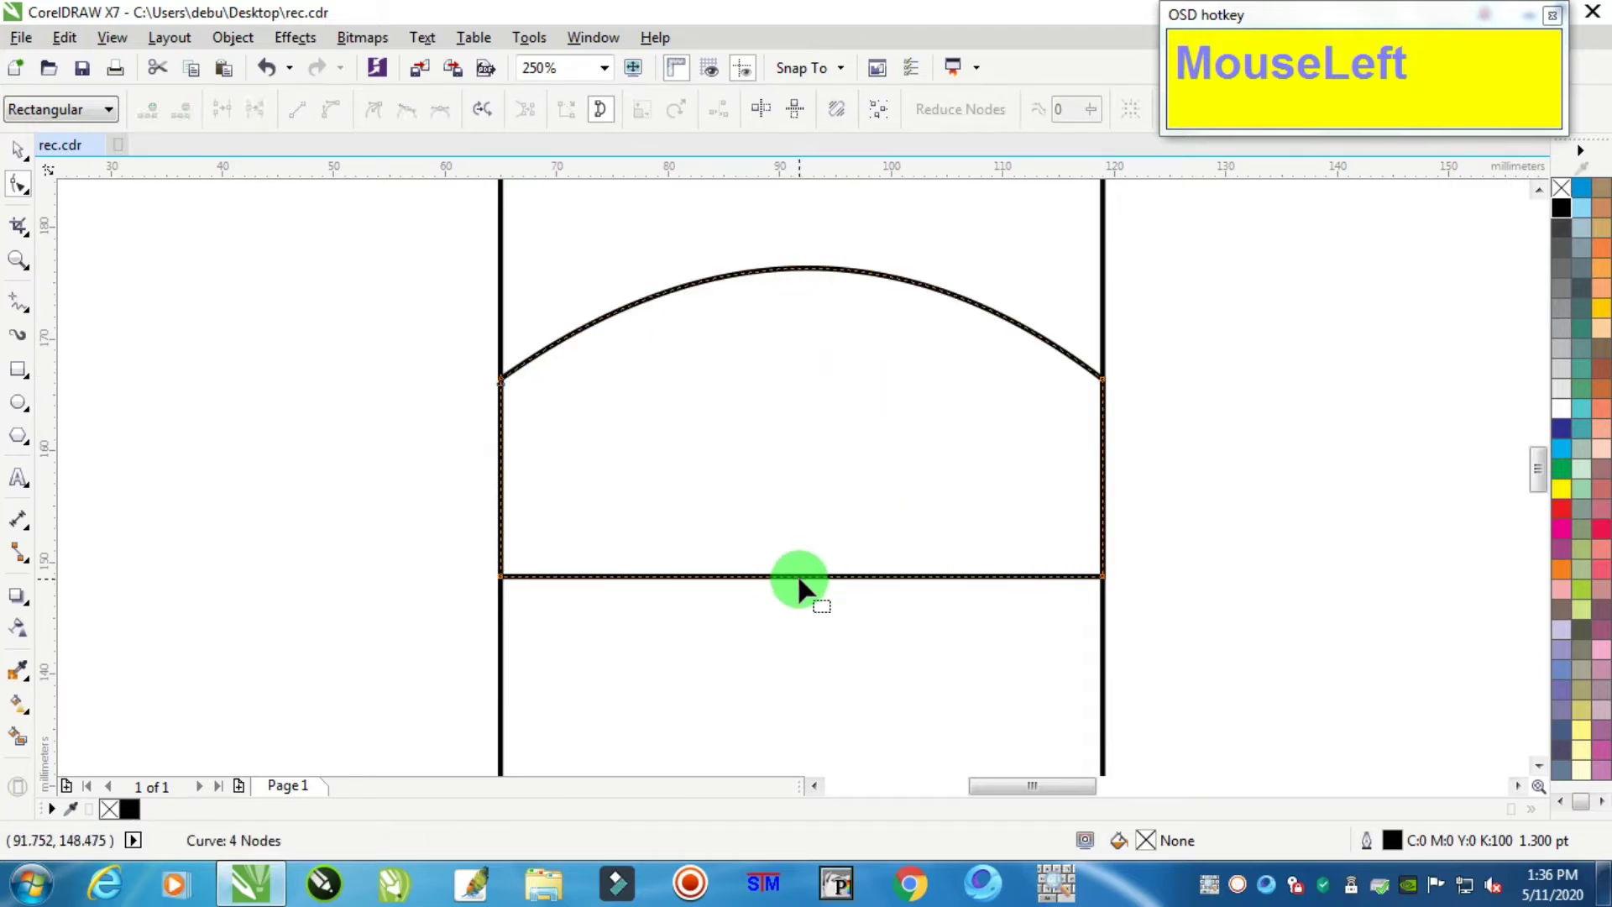
left_click(330, 110)
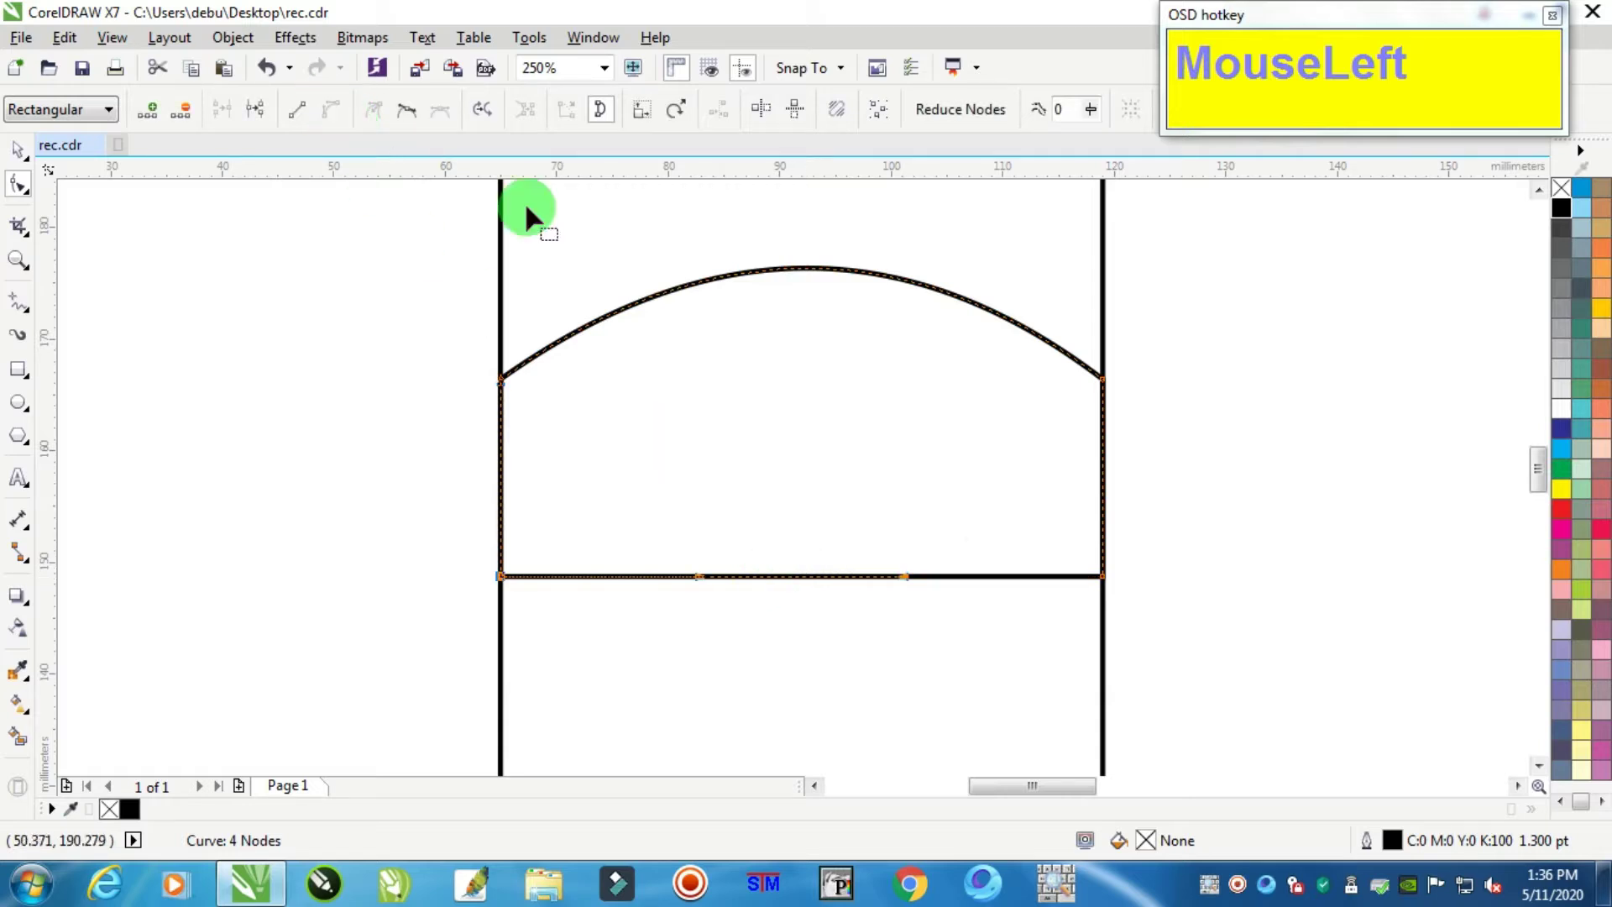
left_click_drag(819, 577, 810, 371)
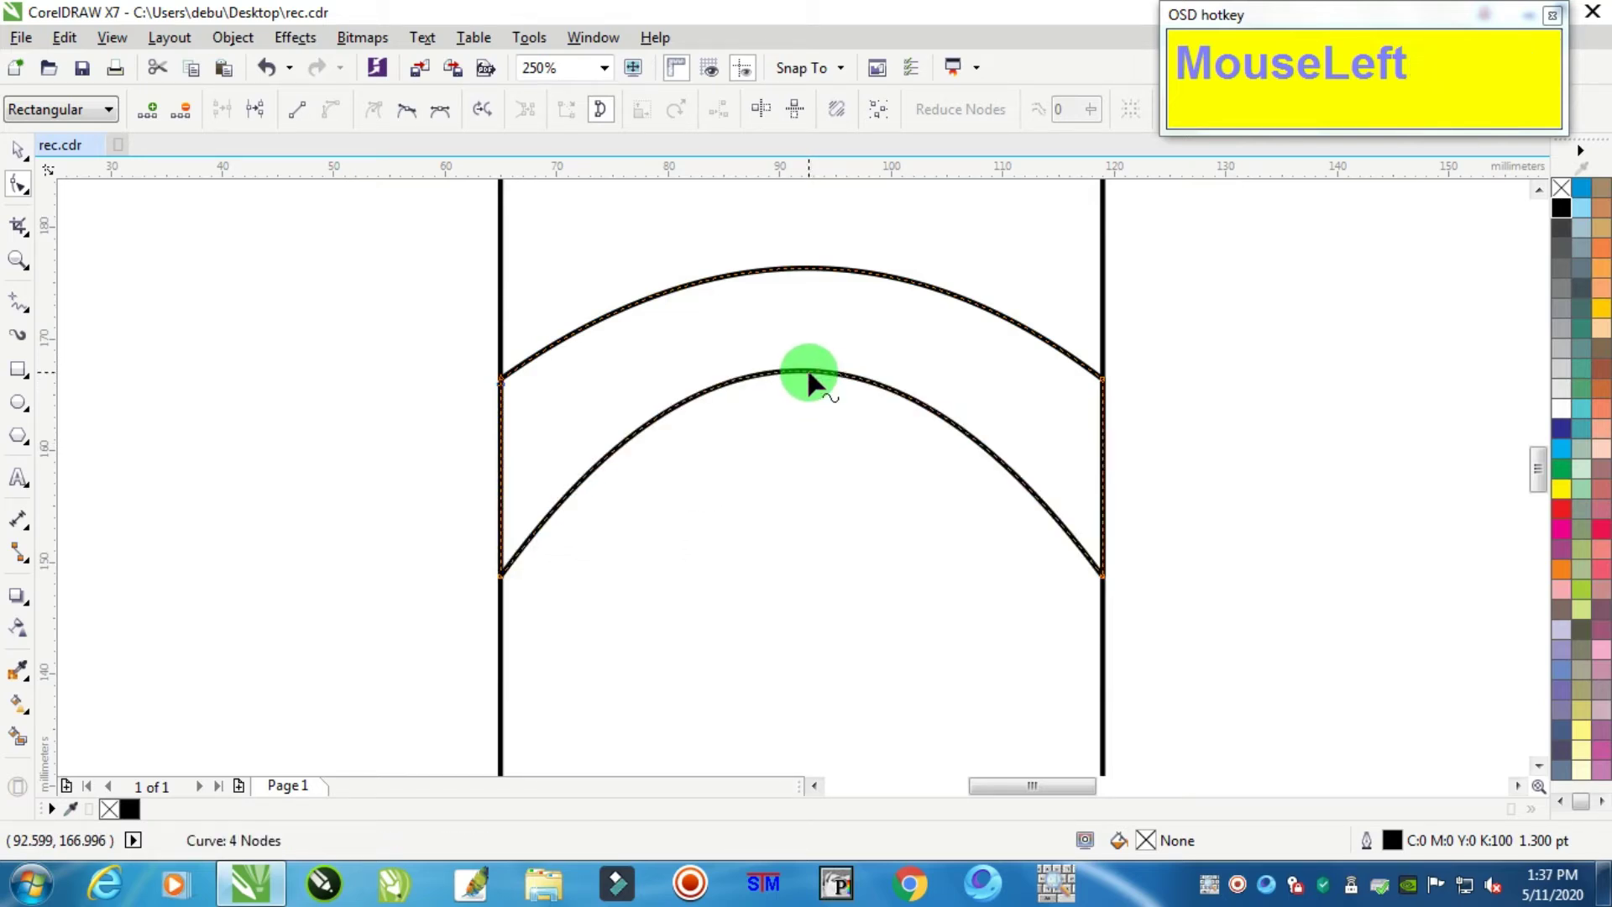
- Fill the arched band with cyan and remove its outline
left_click(18, 149)
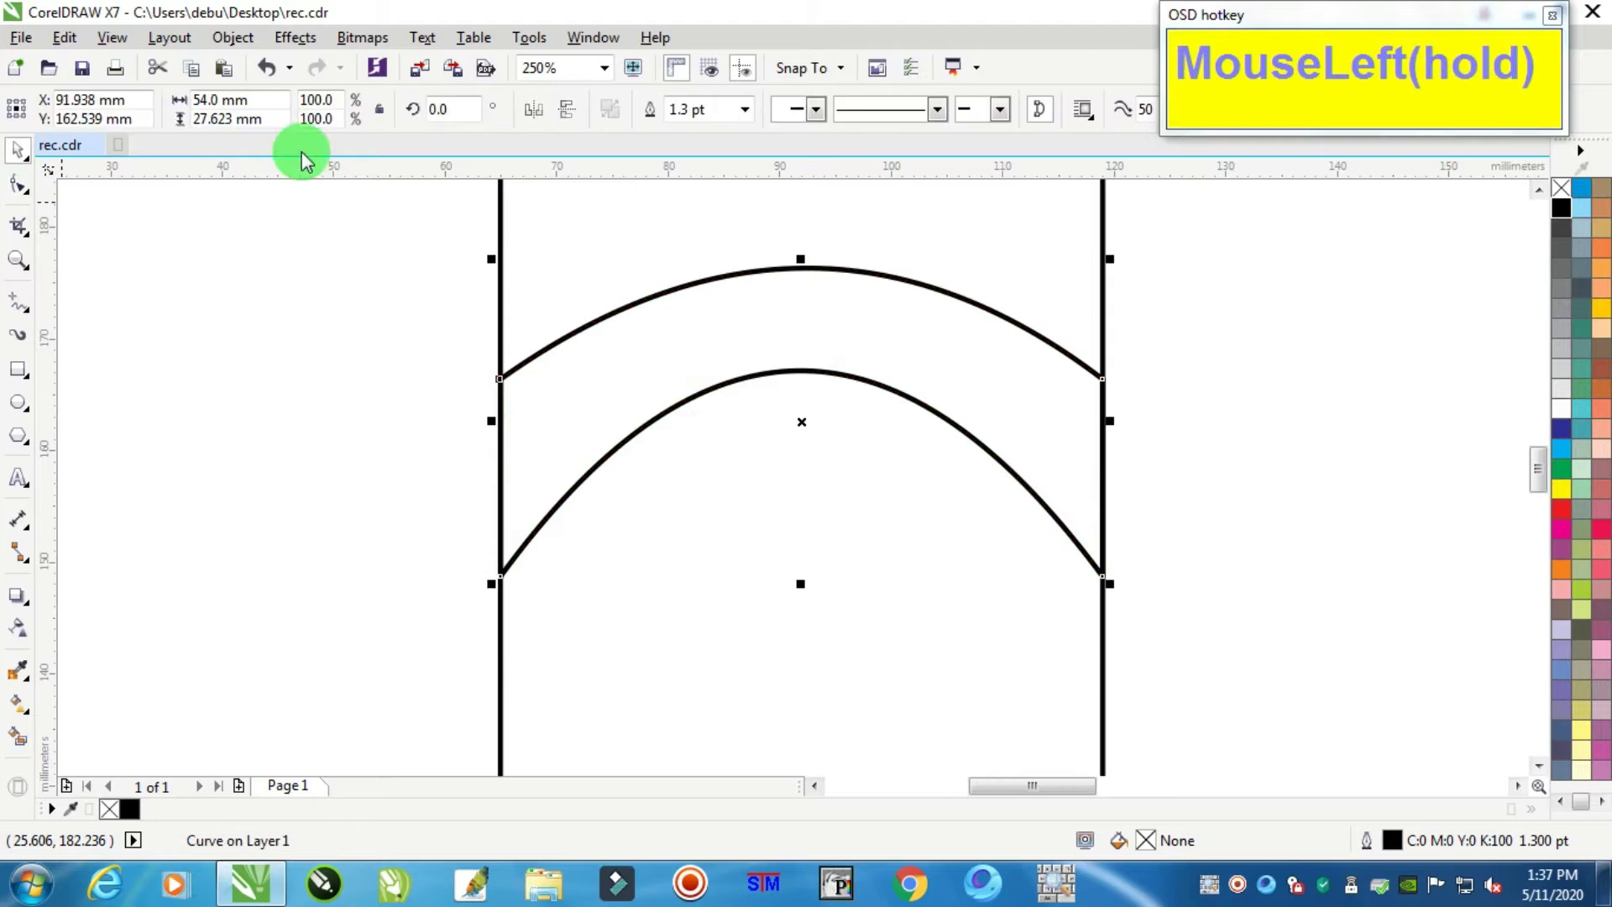
left_click(1563, 452)
right_click(1561, 187)
left_click(1247, 380)
scroll(1146, 405, "down", 2)
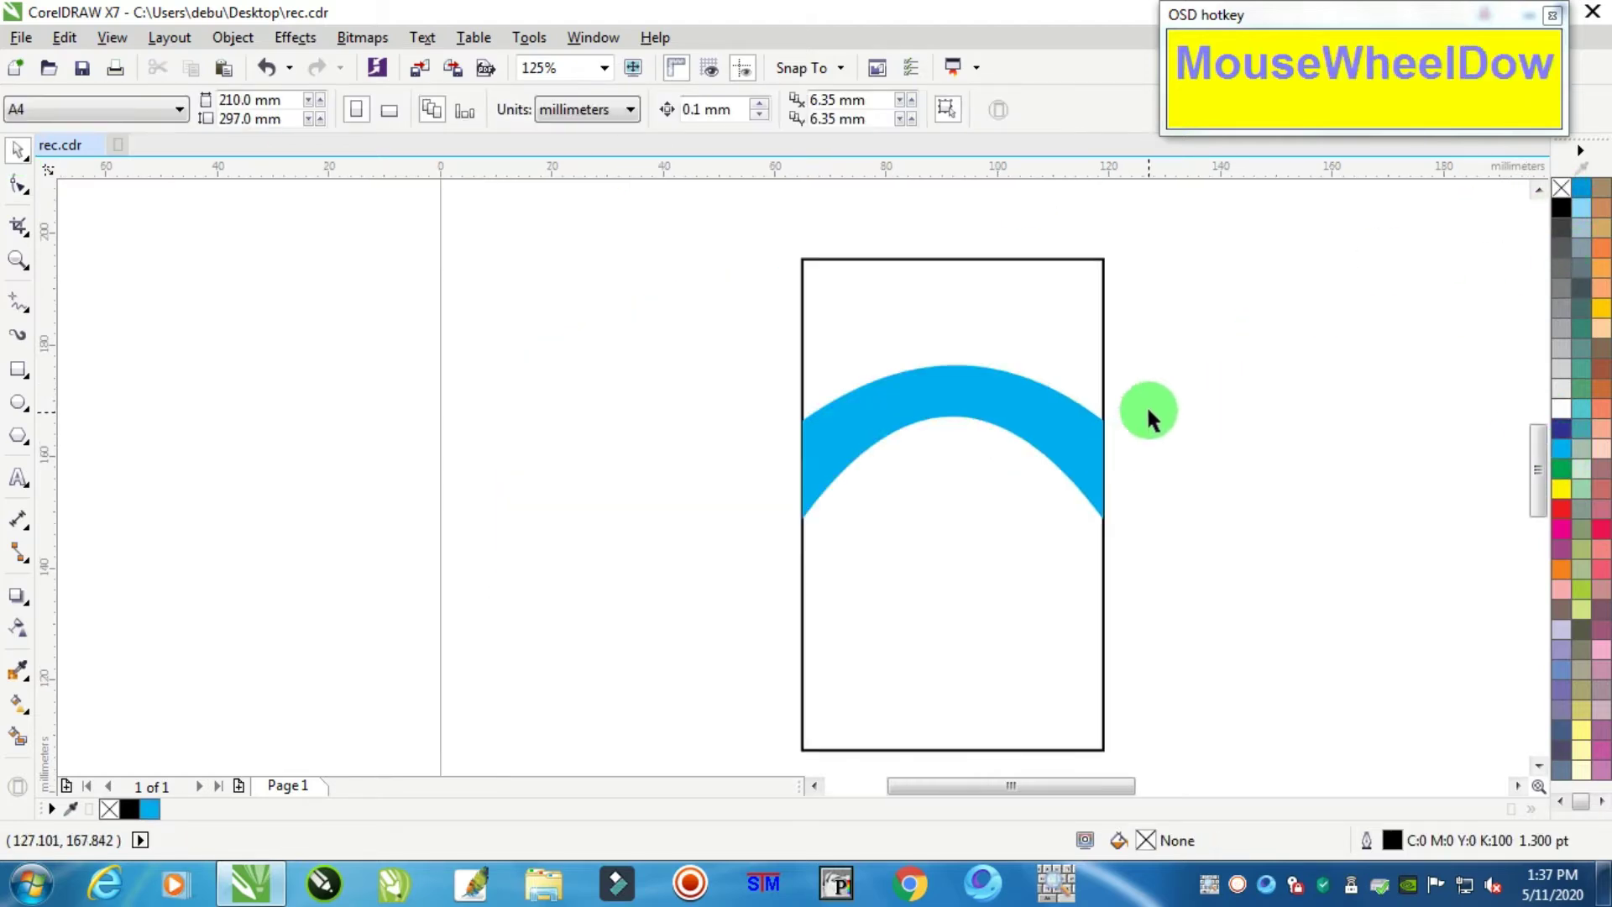
- Move both lower corner nodes of the cyan band slightly downward along the card's sides
scroll(1146, 404, "up", 2)
left_click(929, 440)
left_click(18, 190)
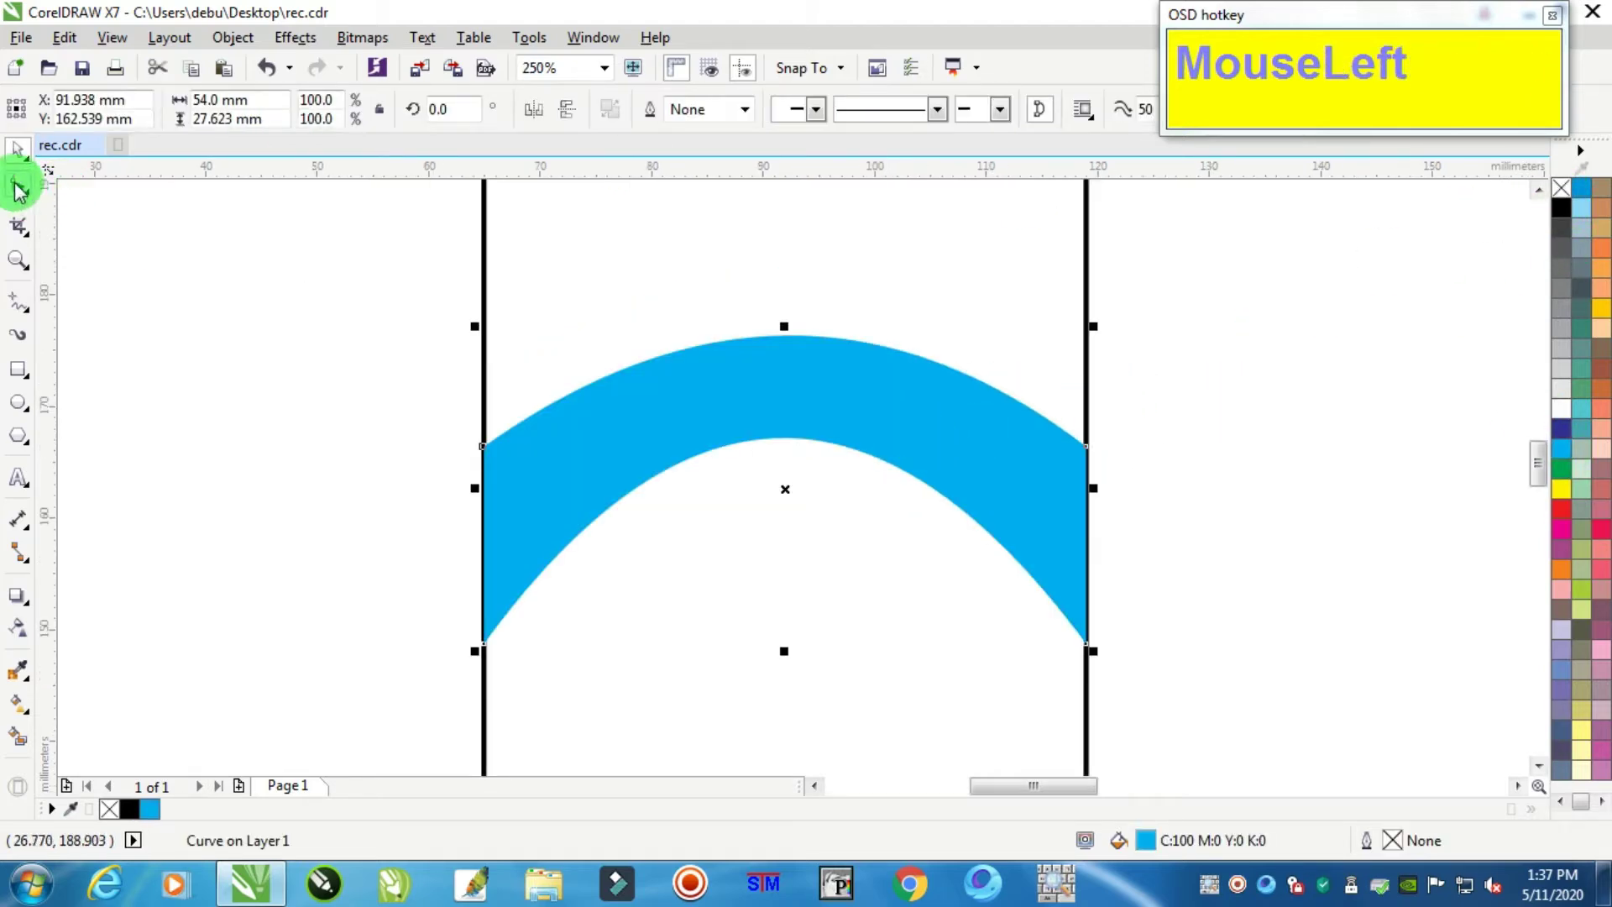
left_click_drag(798, 436, 482, 656)
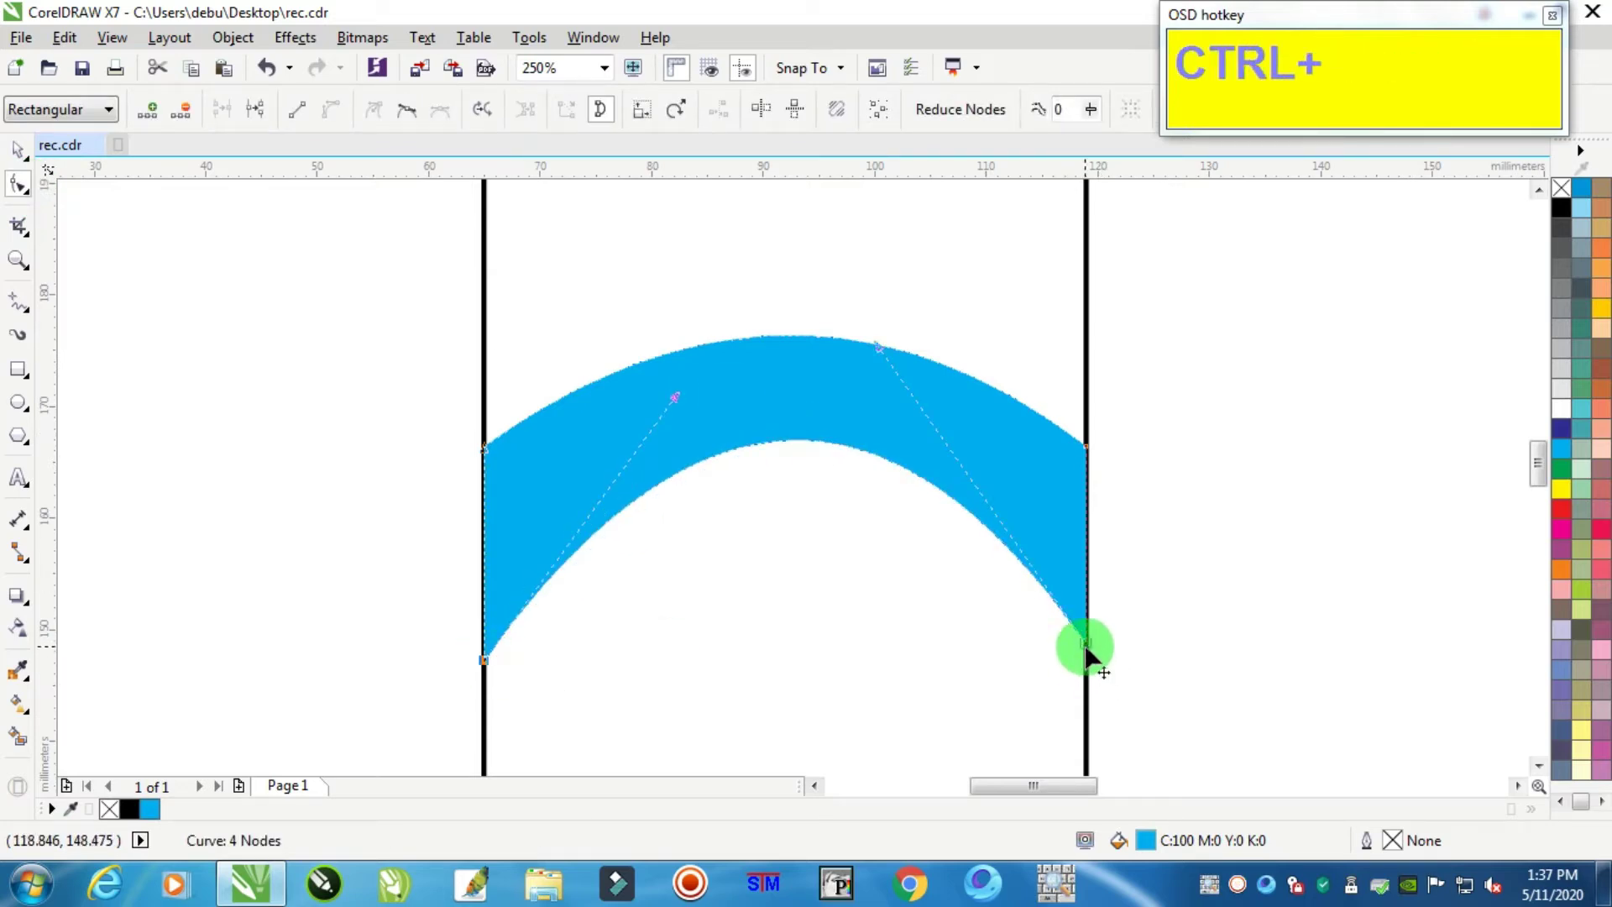
left_click_drag(1086, 651, 1086, 656)
- Reshape the band's lower arch by pulling its two curve handles outward and upward into a rounder, even curve
left_click_drag(882, 363, 617, 392)
left_click_drag(945, 372, 979, 344)
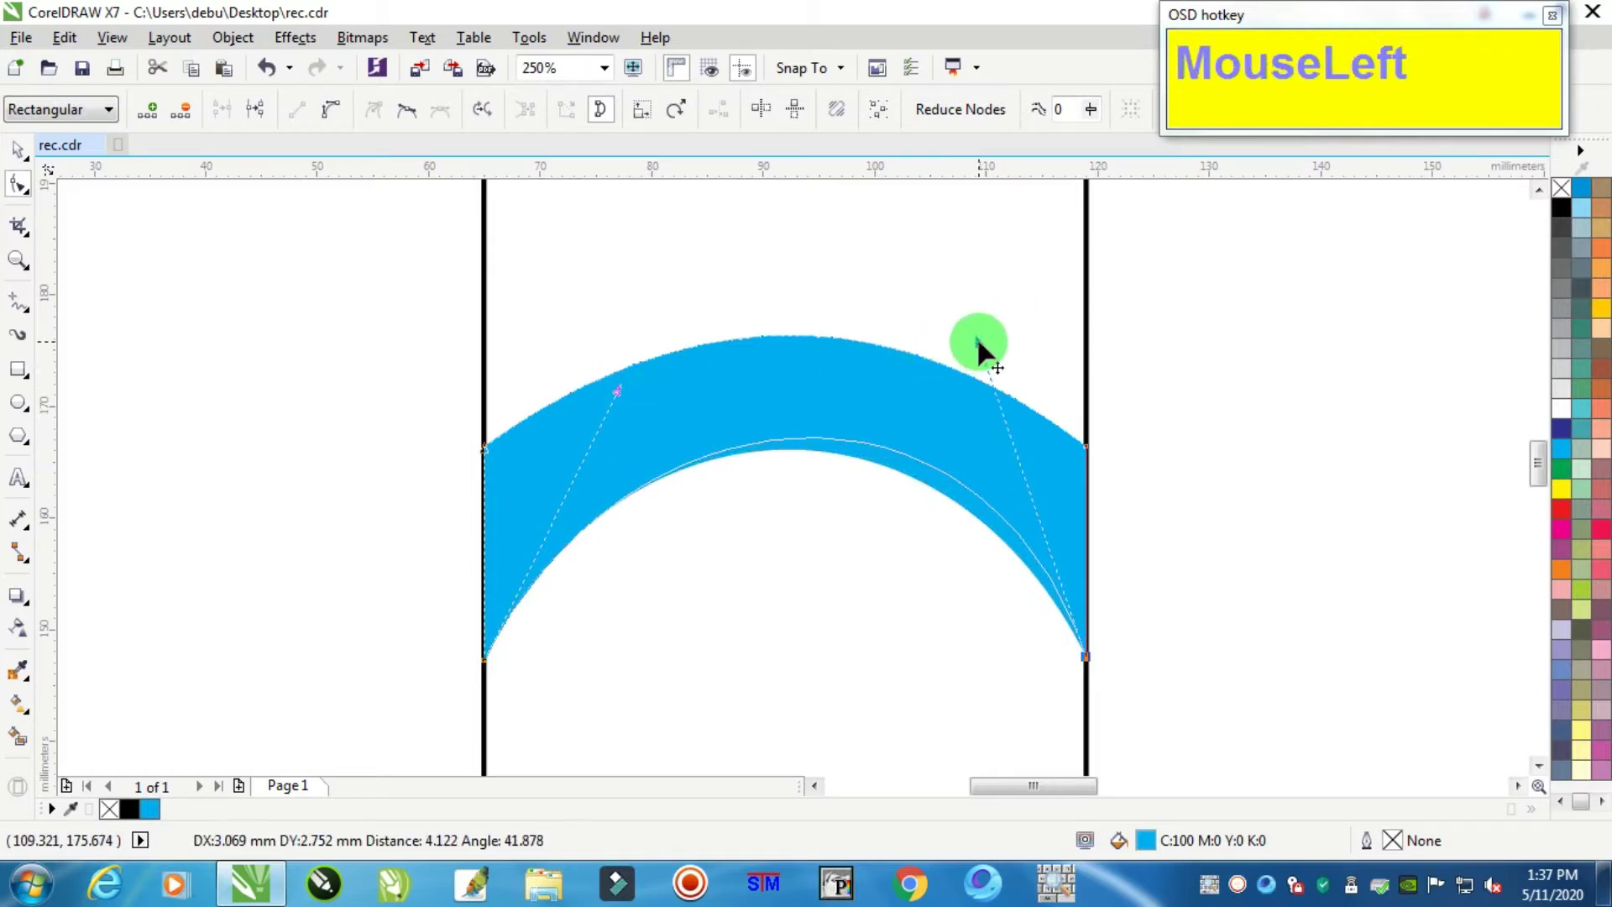
left_click_drag(622, 383, 588, 364)
left_click_drag(976, 345, 993, 317)
left_click_drag(590, 364, 573, 354)
left_click(729, 428)
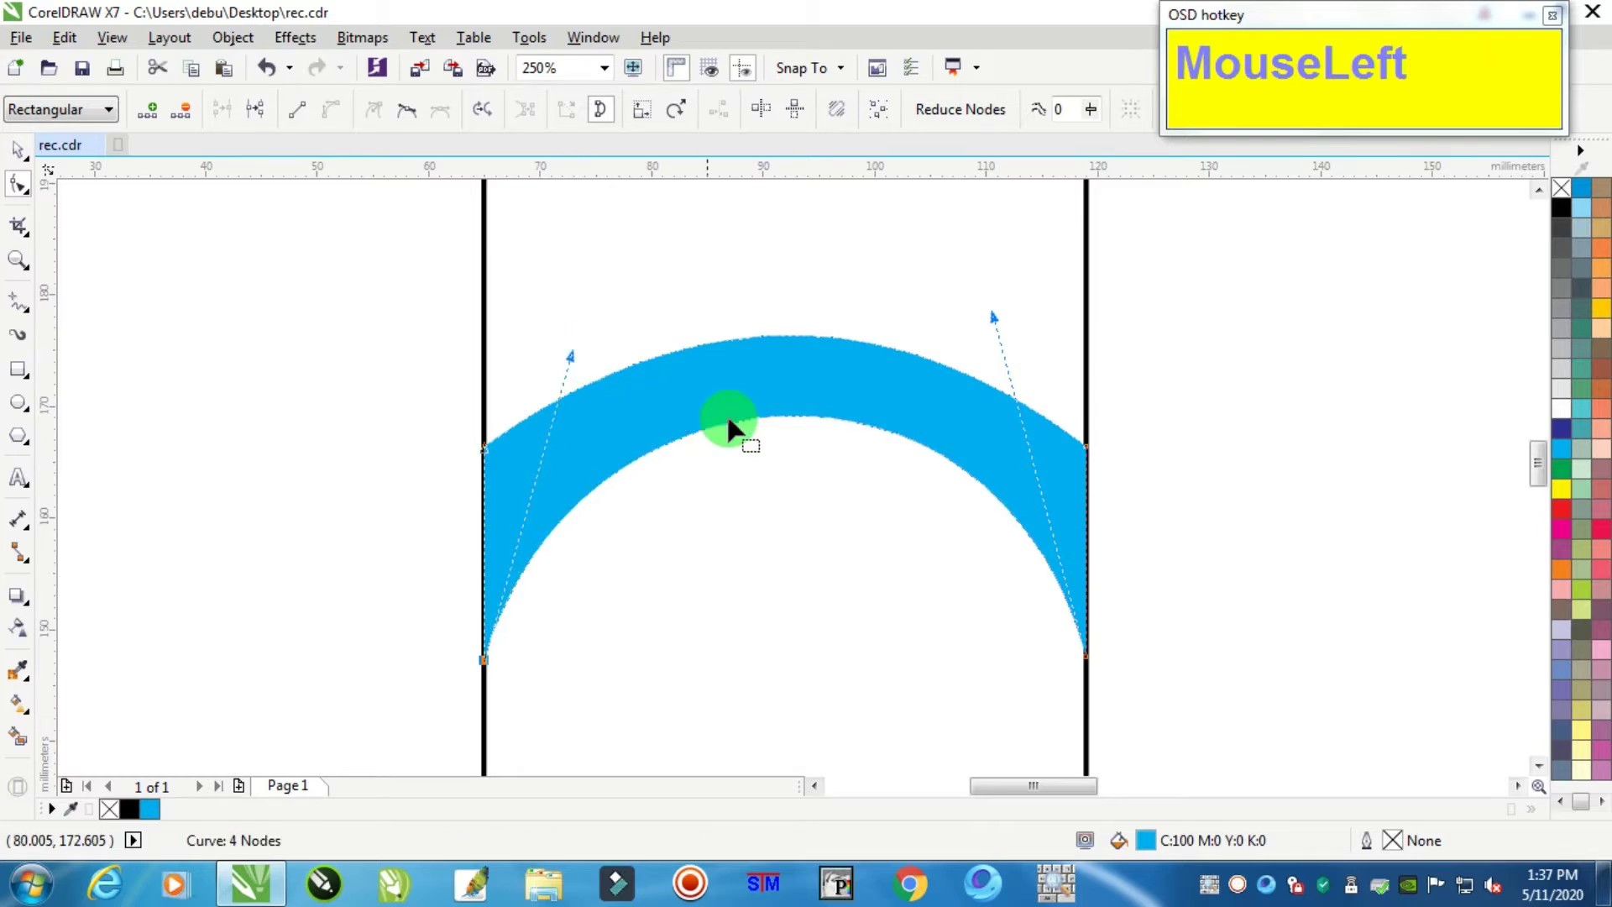
left_click(19, 150)
left_click(269, 348)
- Draw a circle about 24.6 mm in diameter over the crest of the arched band and fill it with white
scroll(483, 334, "down", 3)
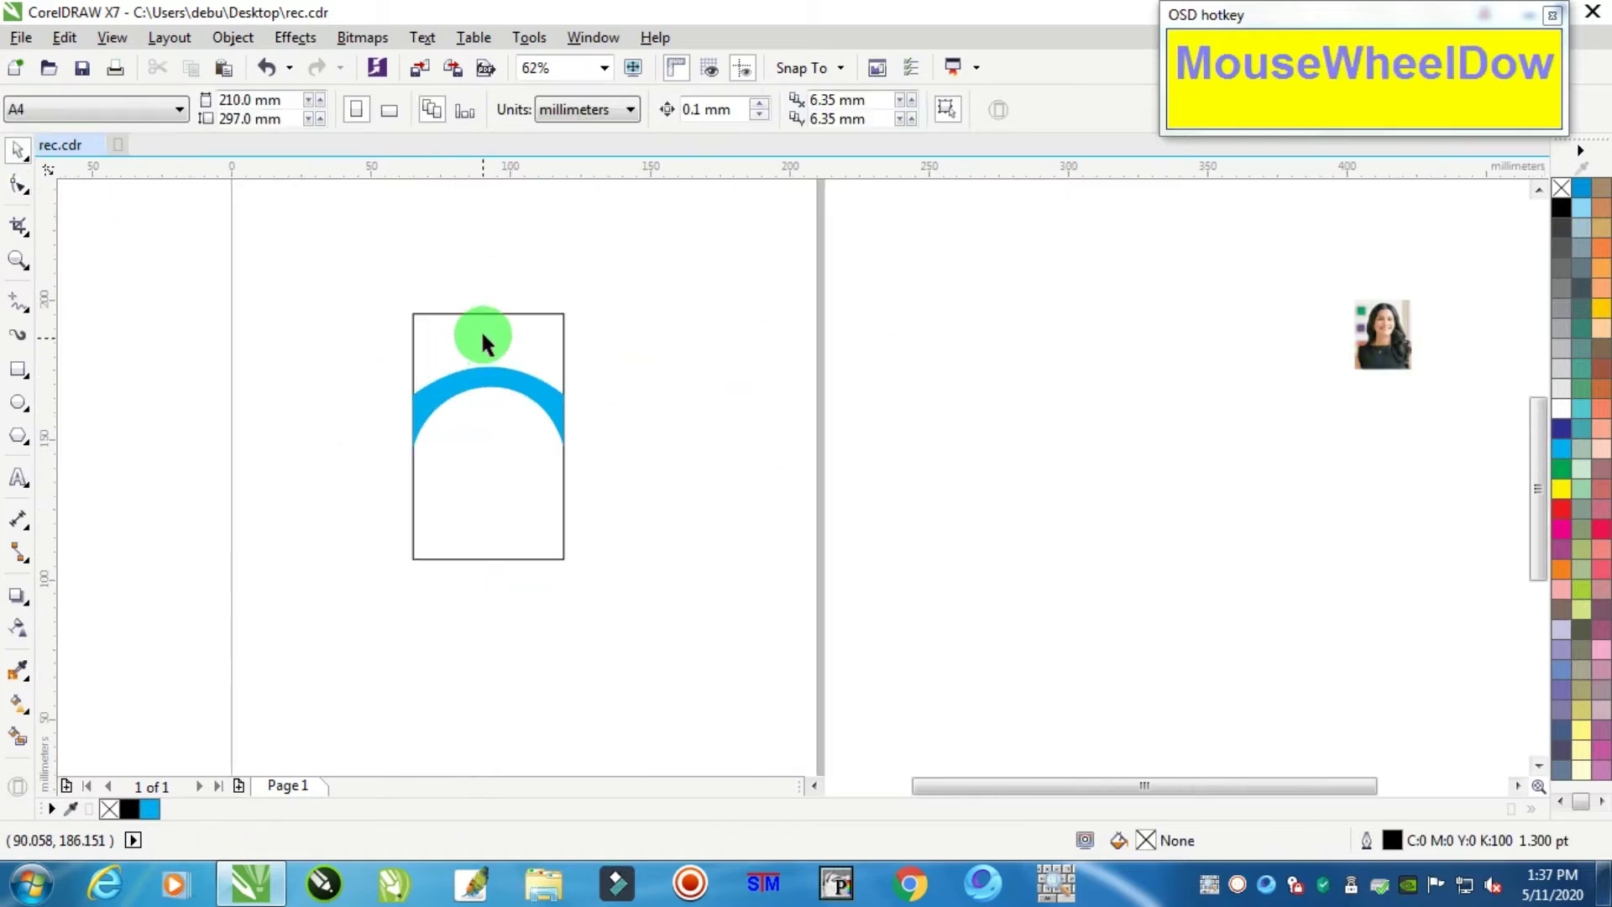
scroll(453, 370, "up", 3)
left_click(19, 403)
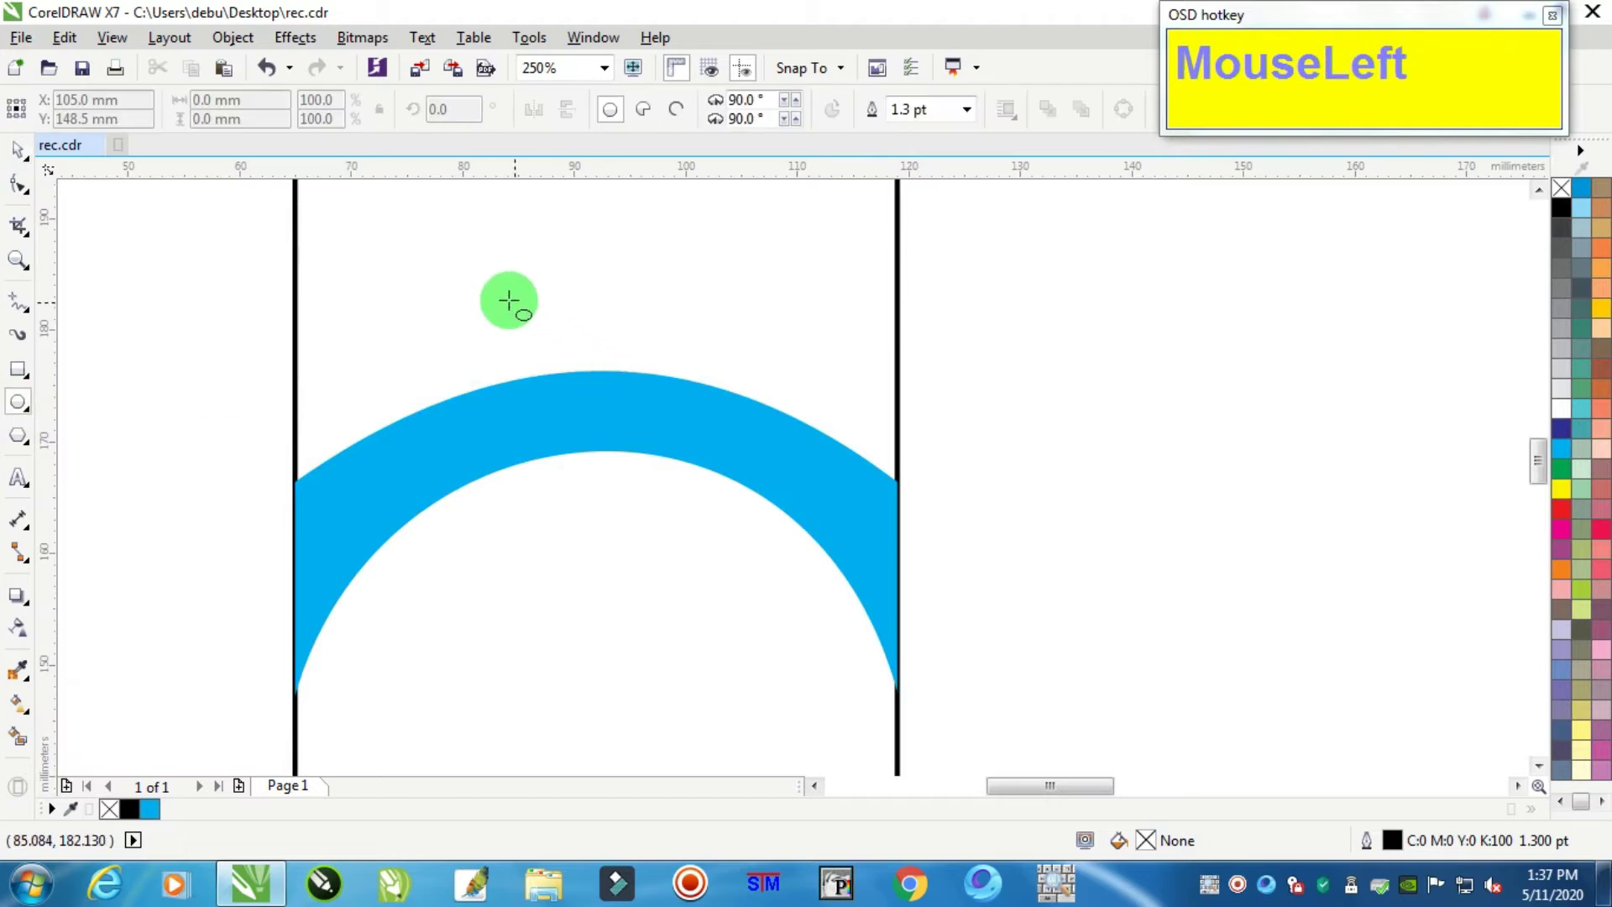
left_click_drag(453, 279, 738, 564)
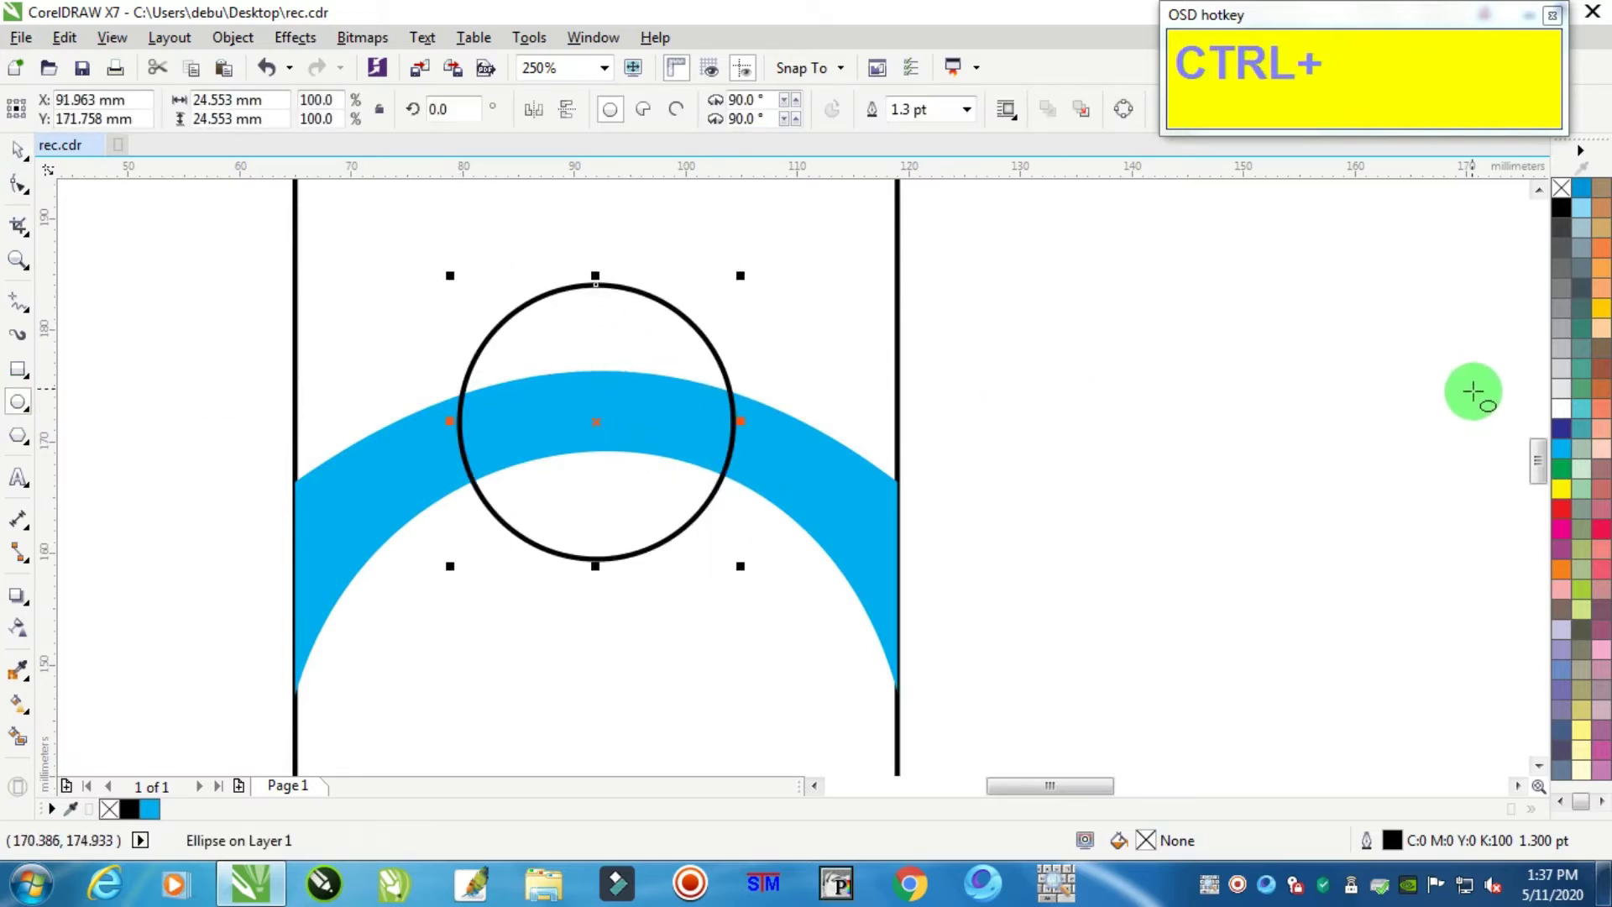
left_click(1561, 410)
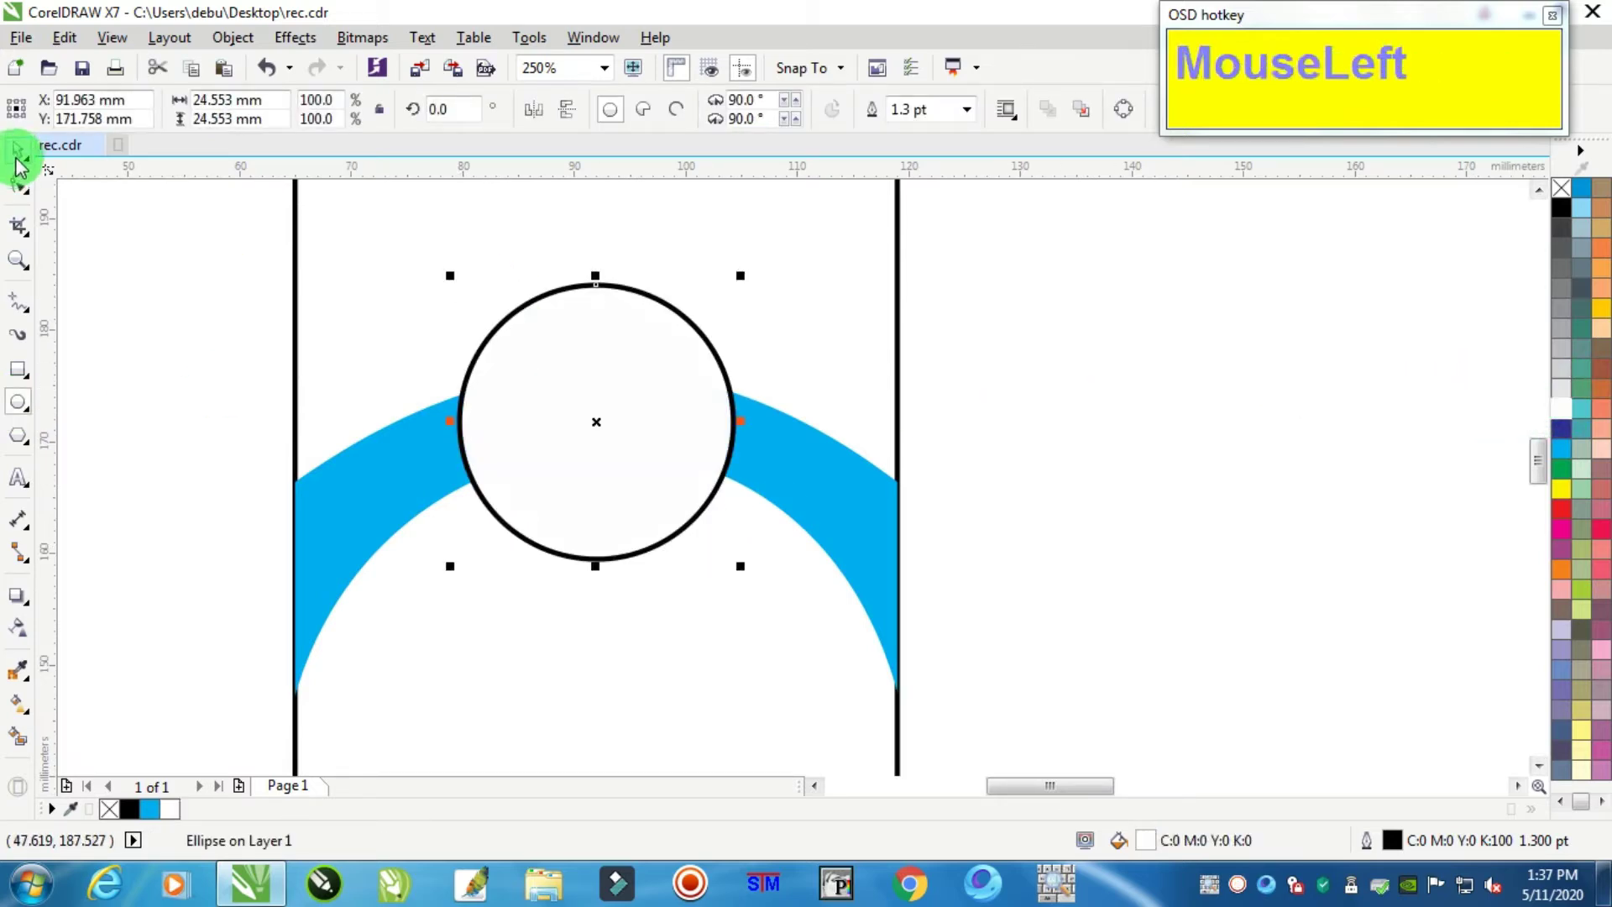
left_click(1065, 406)
- Move the white circle slightly down and centre it horizontally on the card outline
scroll(562, 437, "down", 1)
scroll(576, 411, "up", 1)
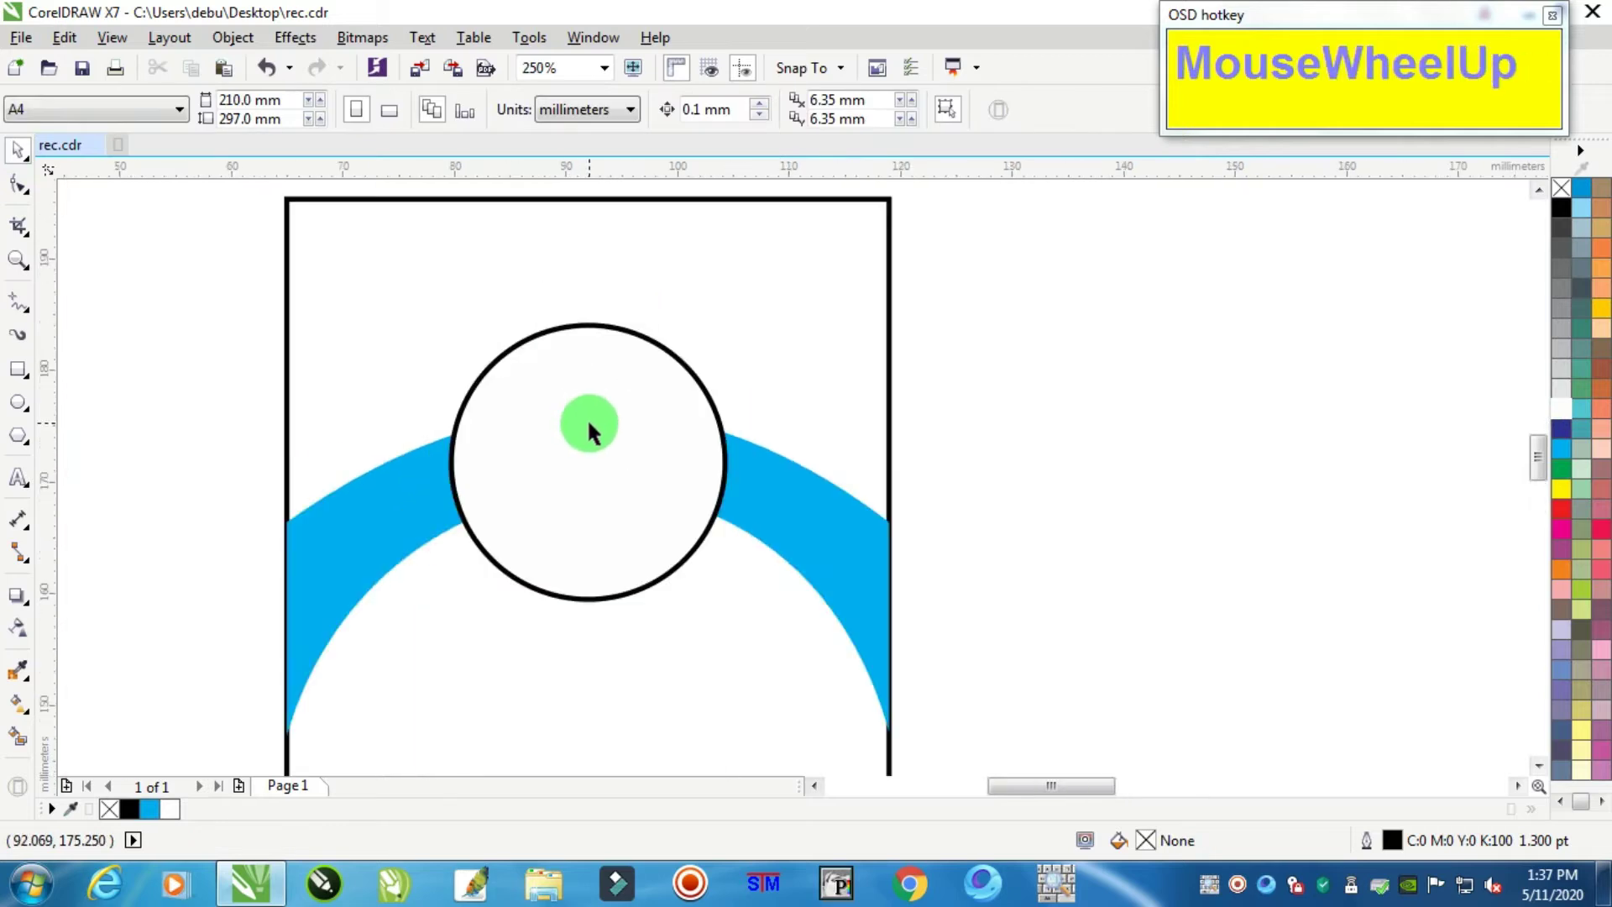
left_click_drag(589, 426, 594, 440)
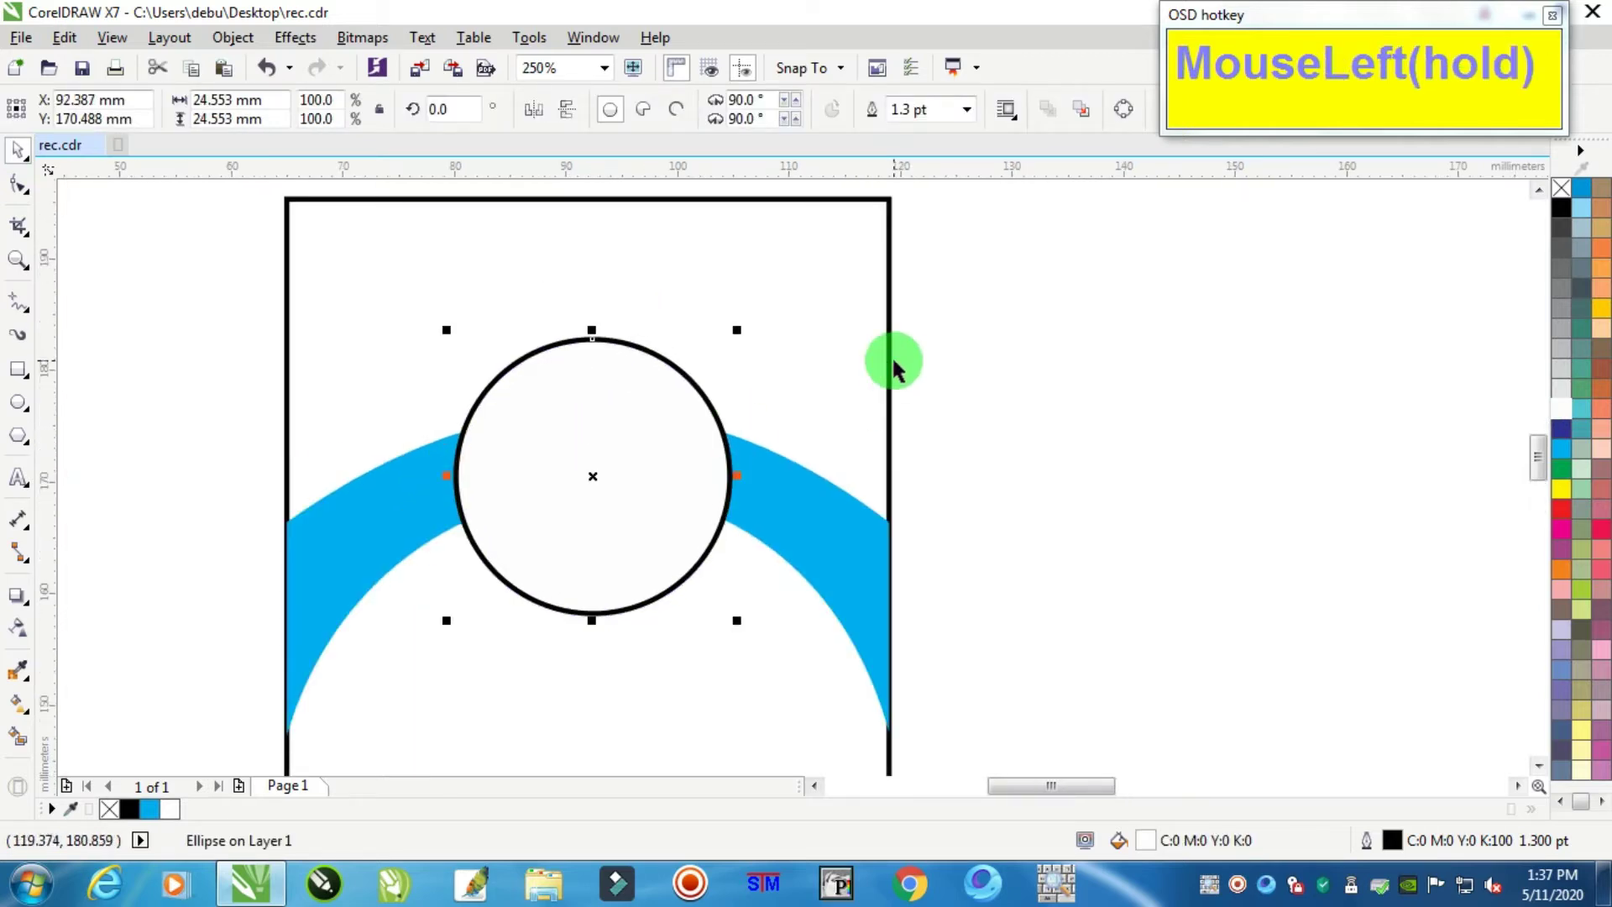
left_click(892, 363, "shift")
key("c")
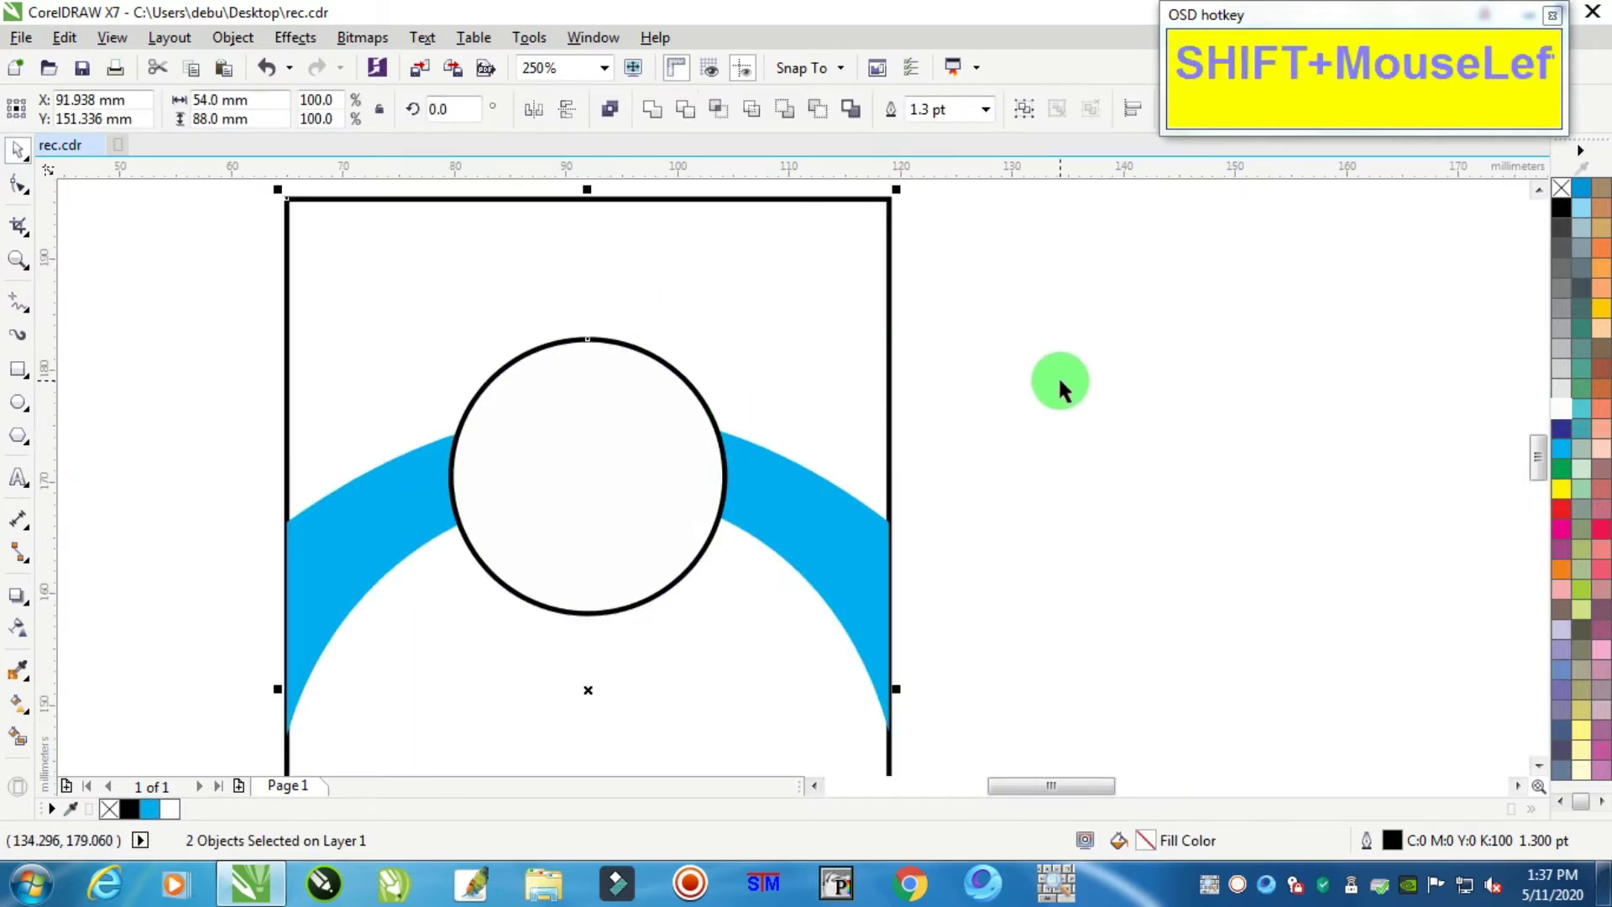
left_click(1055, 378)
- Create an enlarged concentric copy of the circle, about 28.4 mm in diameter, and bring the smaller circle in front of it
left_click(594, 431)
left_click_drag(733, 333, 785, 312)
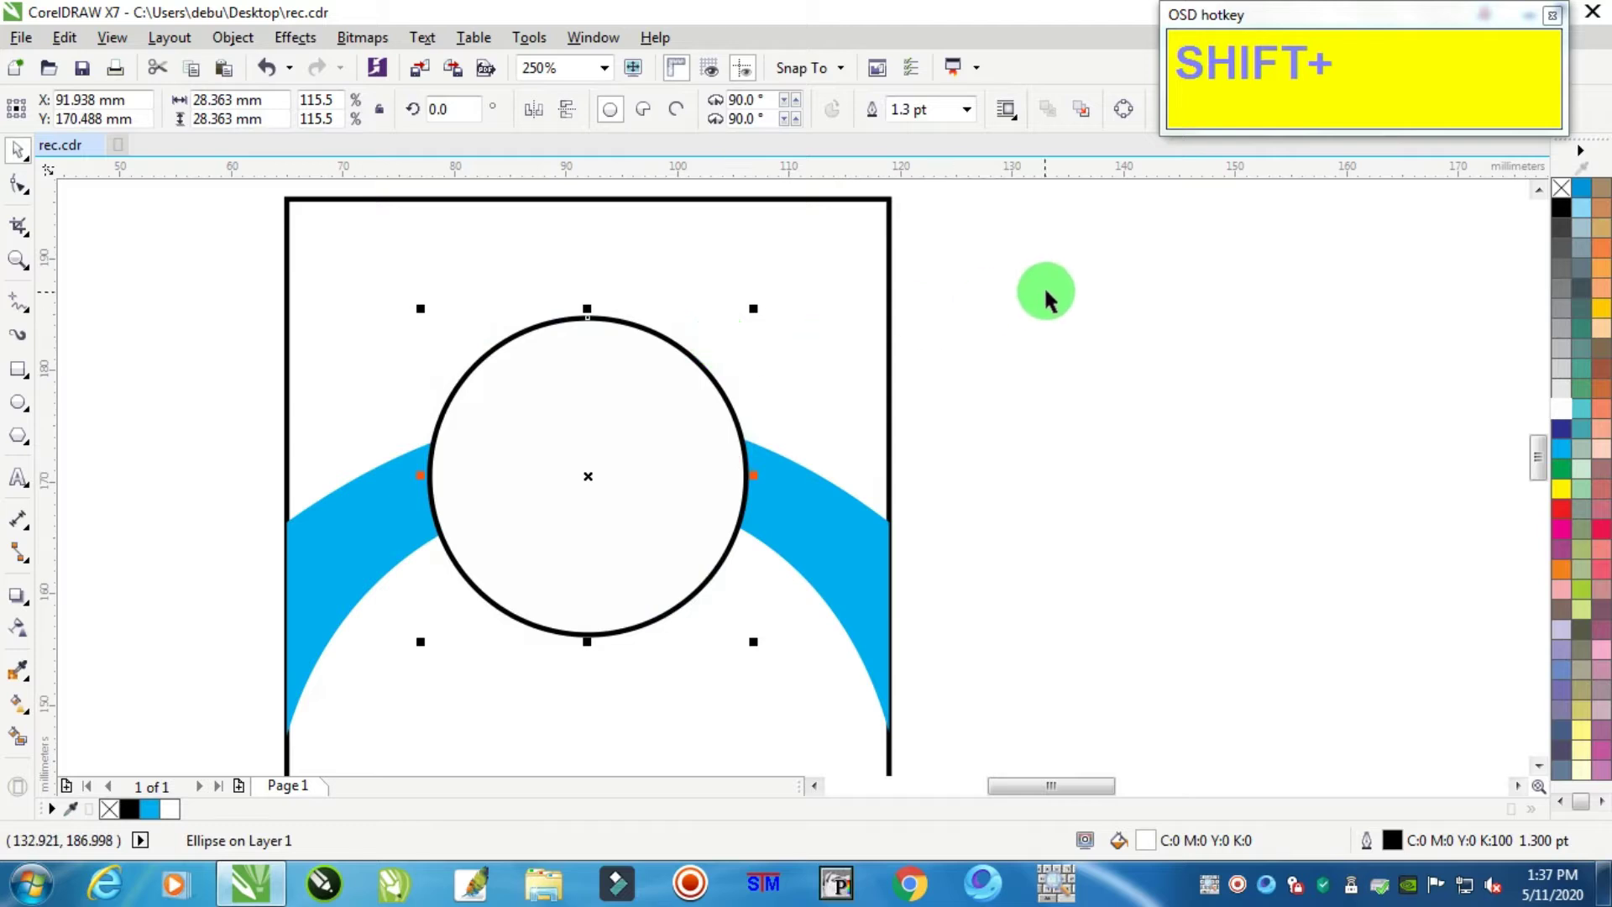
left_click_drag(1008, 286, 438, 668)
right_click(585, 481)
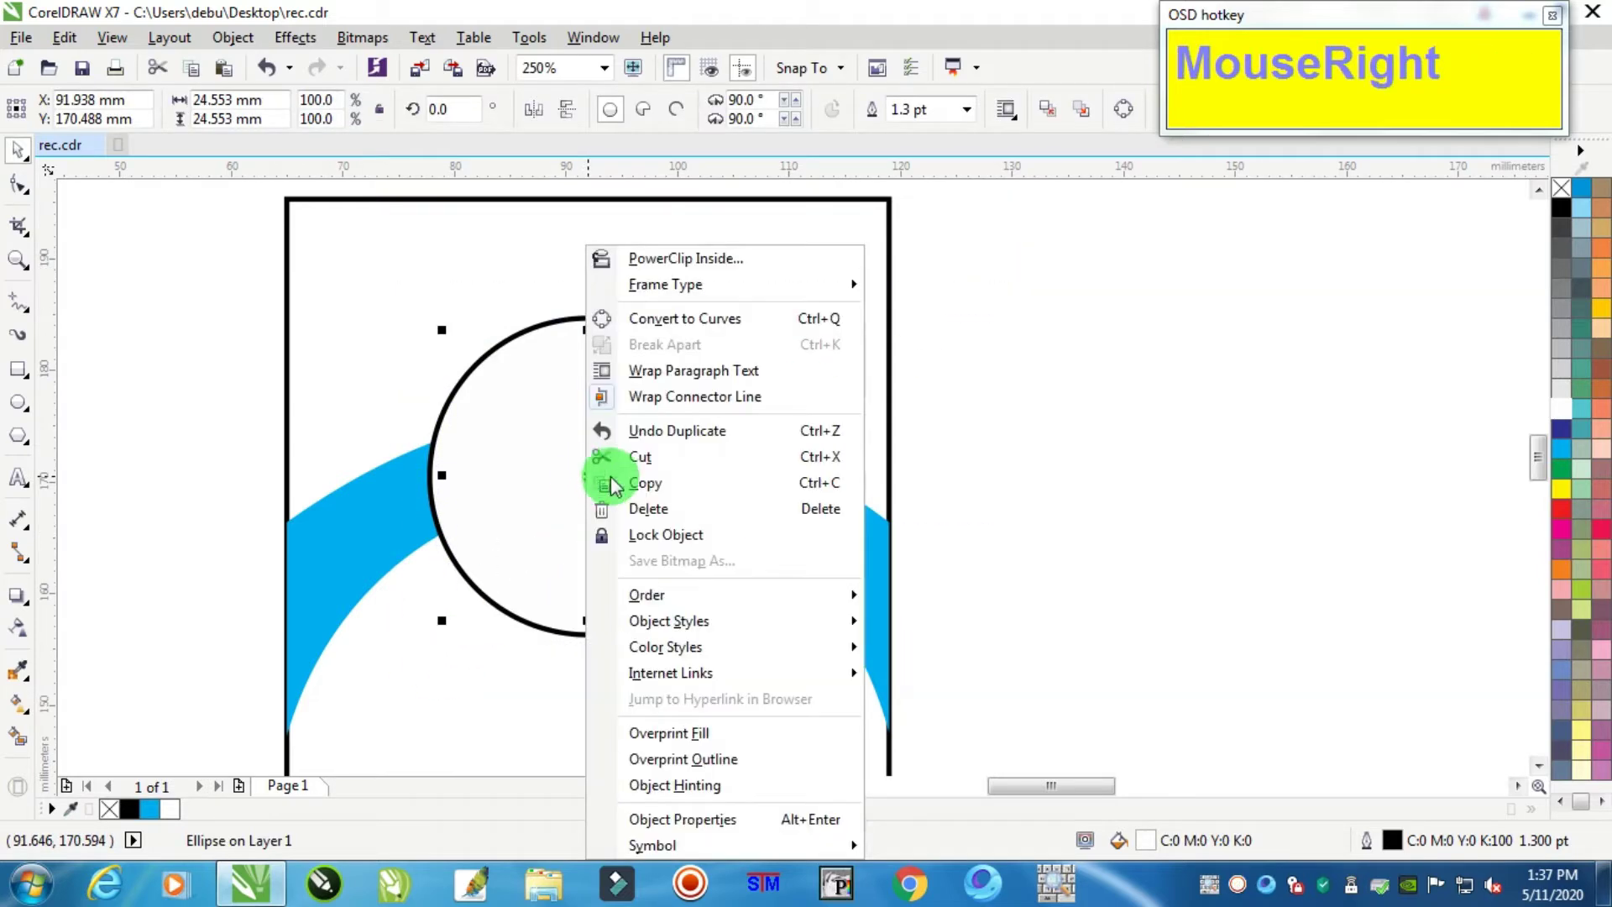
left_click(606, 596)
left_click(929, 597)
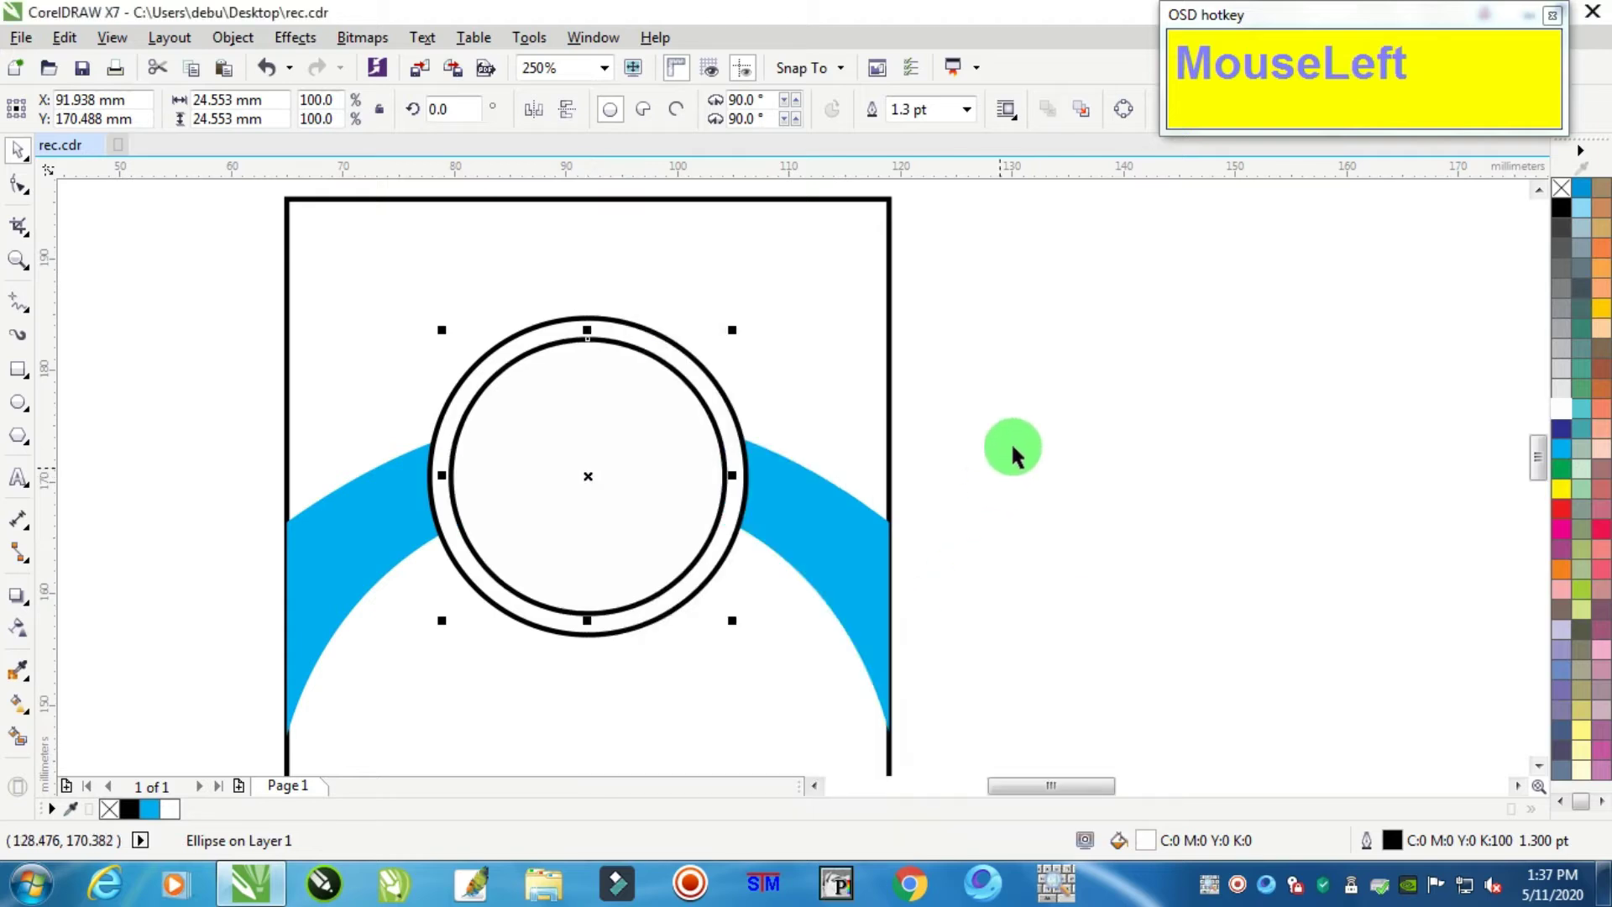
- Fill the larger outer circle with cyan and remove its outline
left_click(678, 314)
left_click(634, 330)
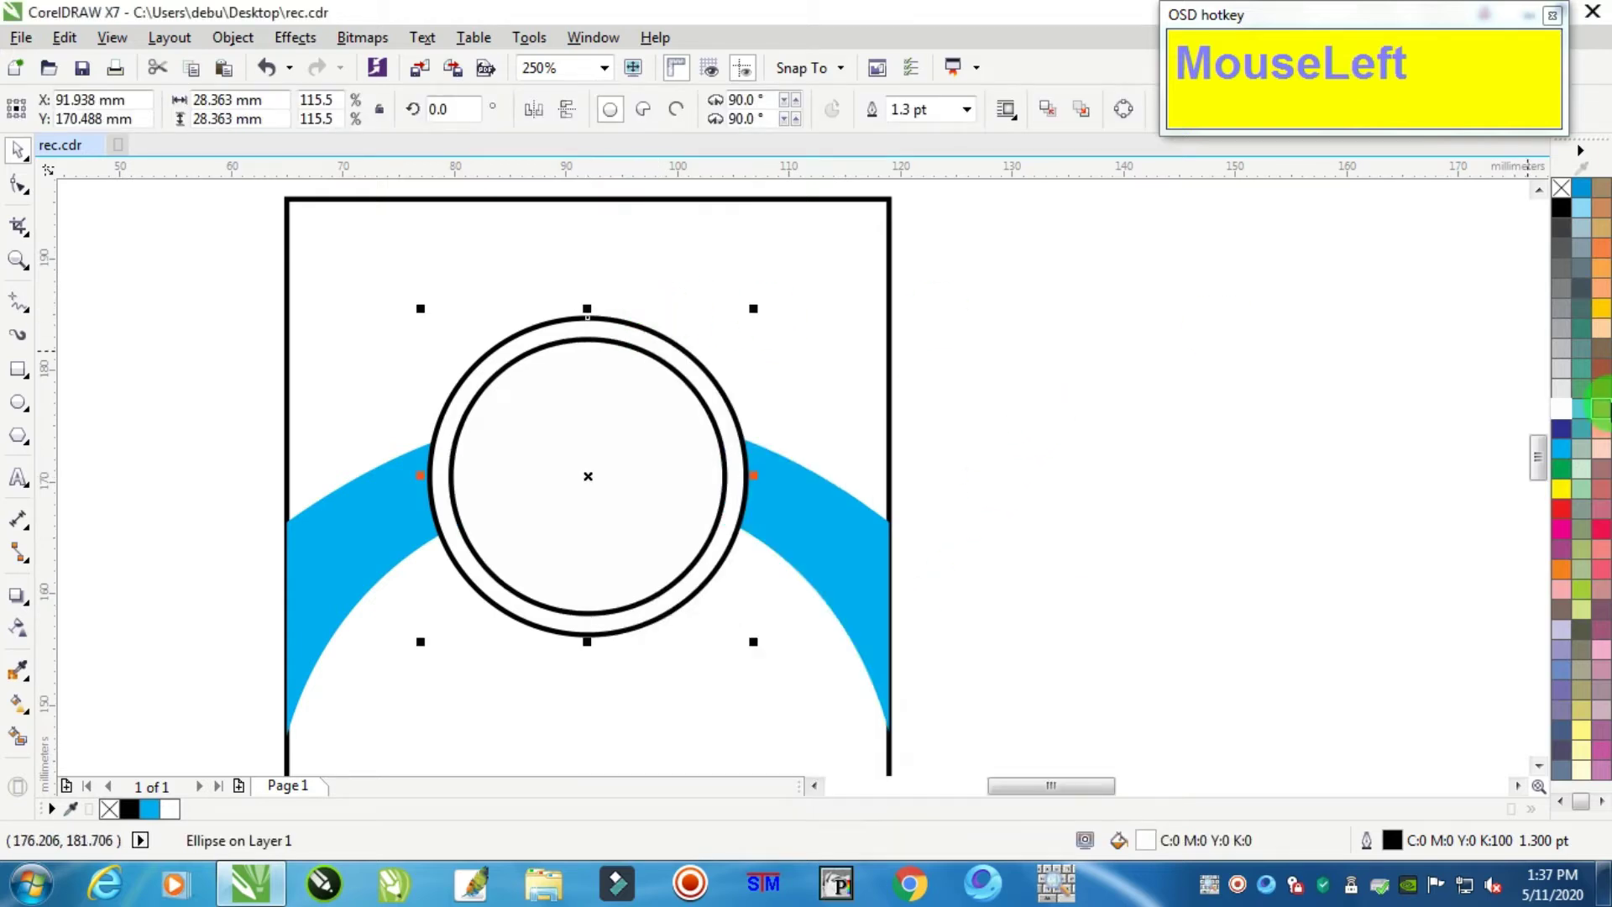
left_click(1559, 454)
right_click(1562, 188)
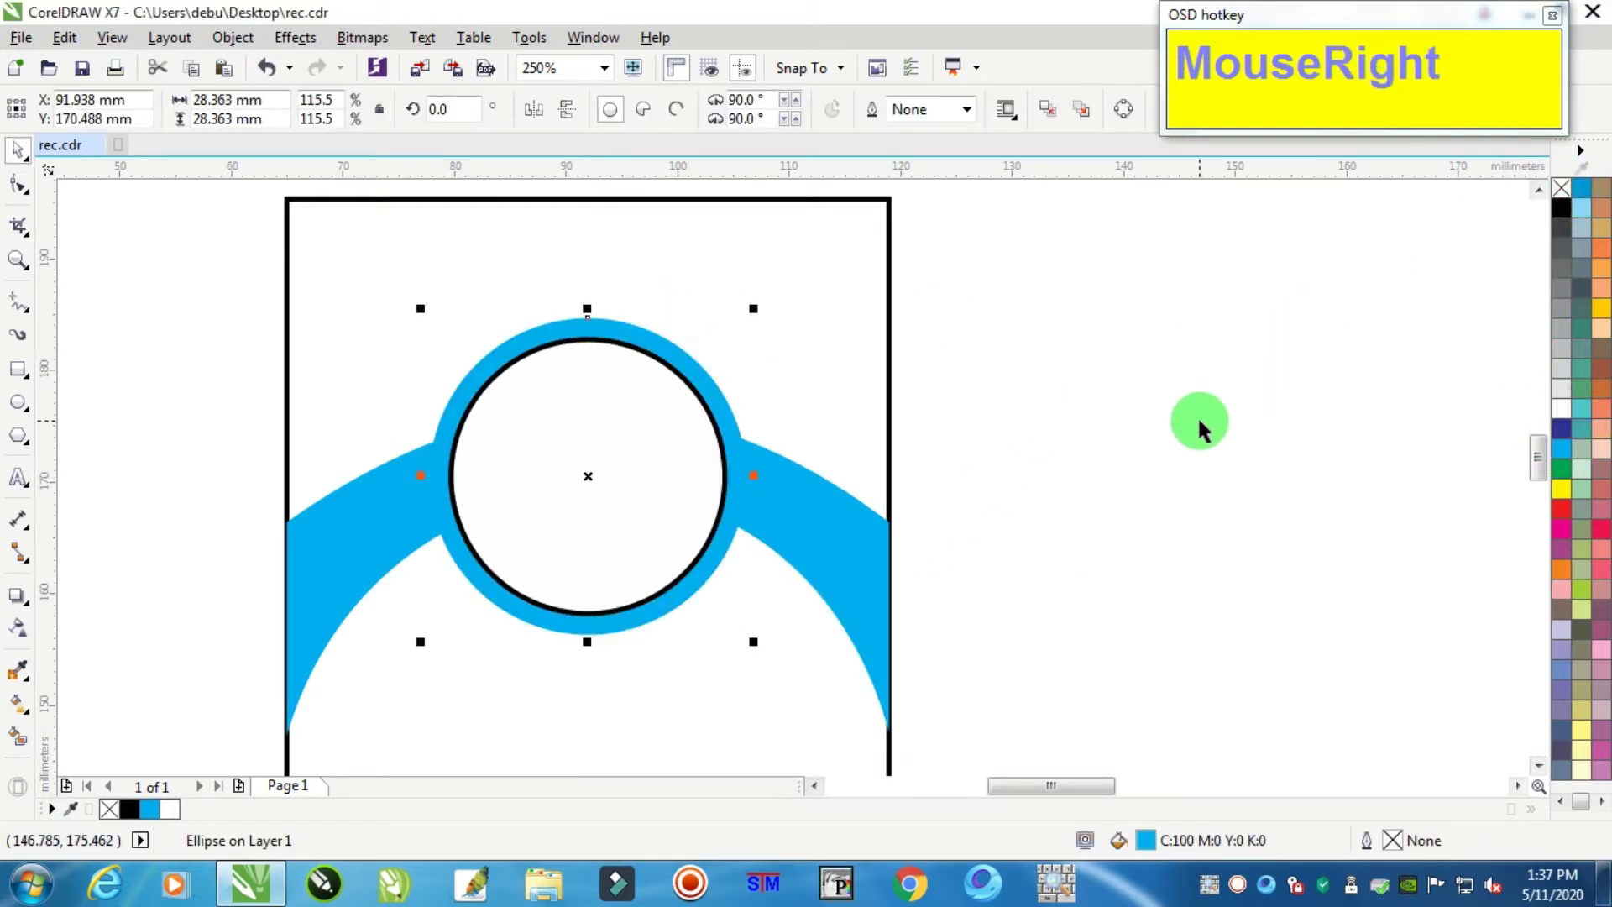
- Remove the outline of the inner white circle and select the outer cyan circle
left_click(571, 427)
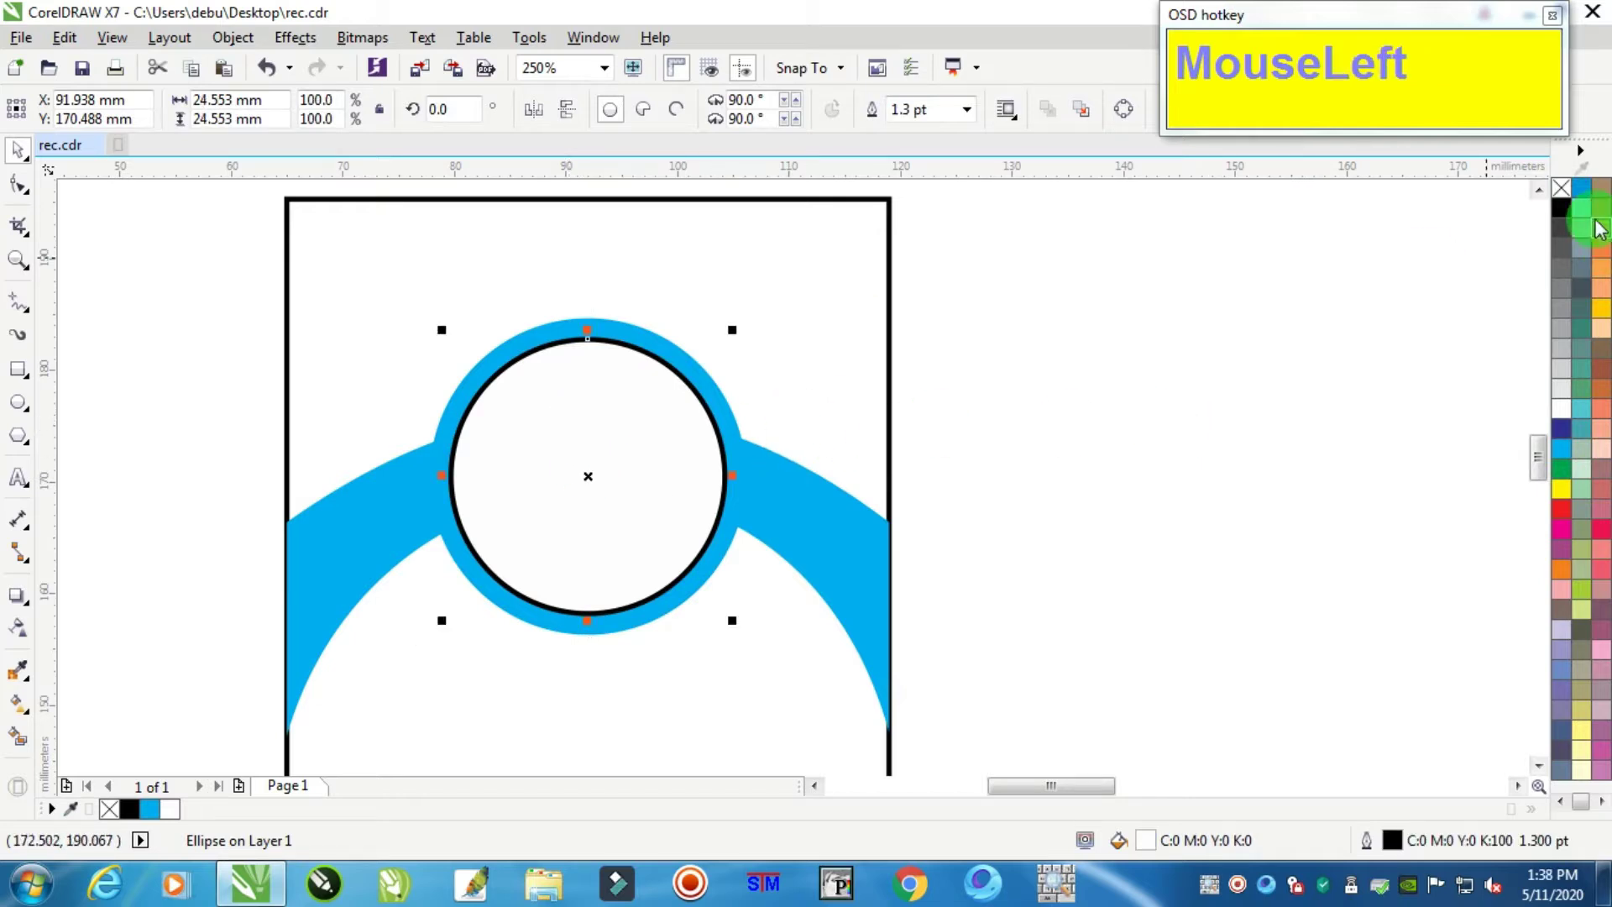
right_click(1562, 192)
left_click(1231, 425)
left_click(608, 332)
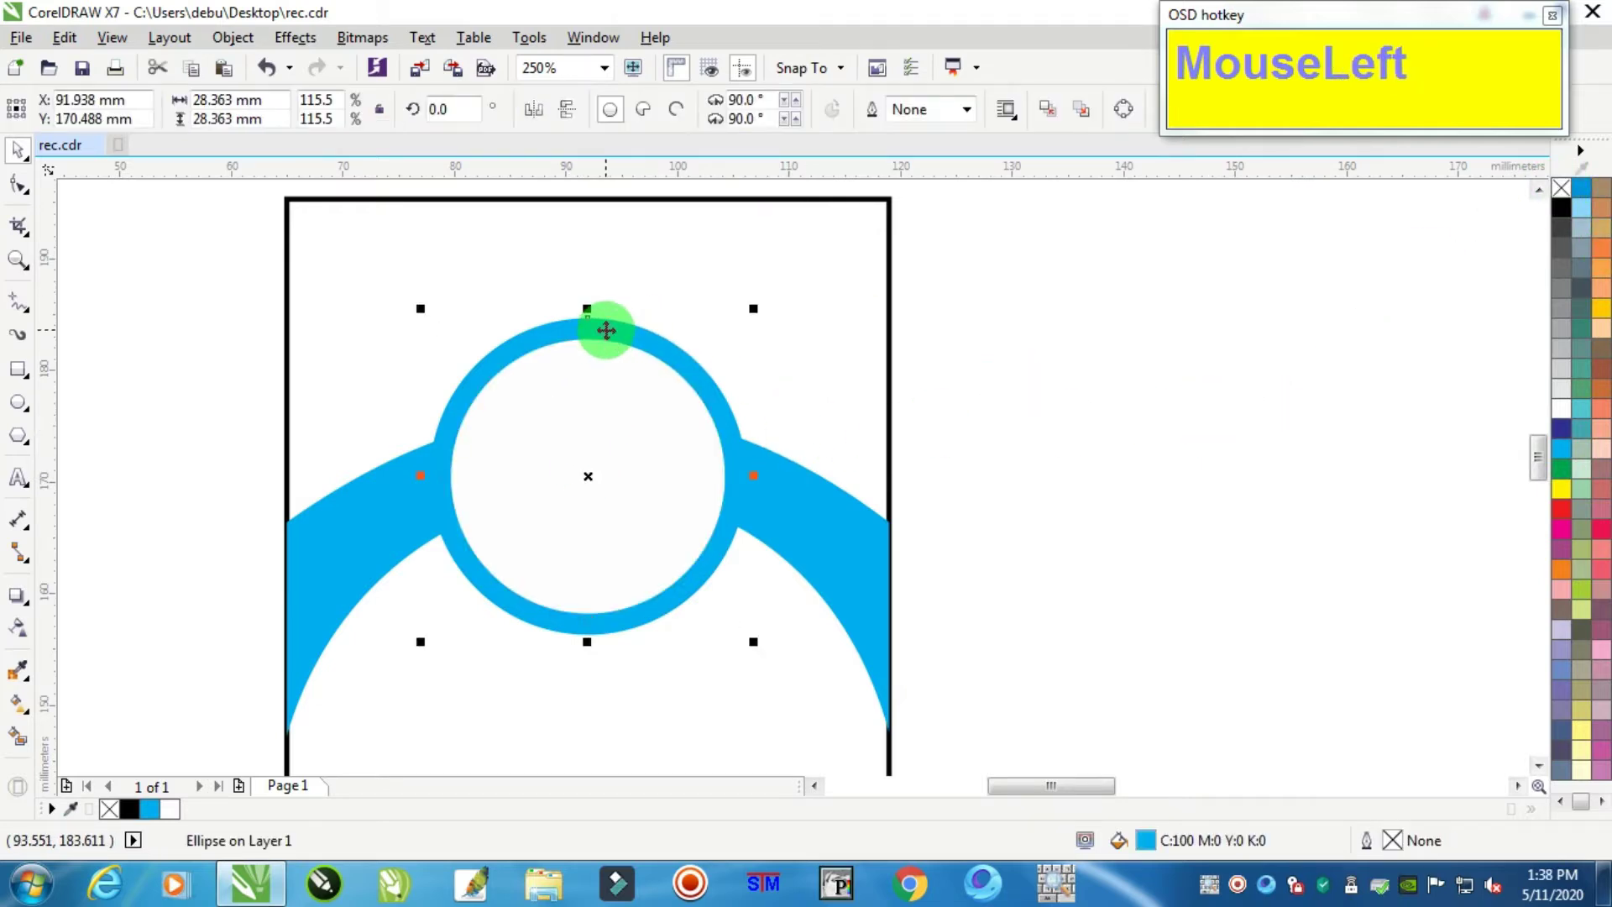
- Shift the outer cyan circle down about 1.3 mm so its ring is thicker below the white circle
left_click_drag(778, 348, 778, 358)
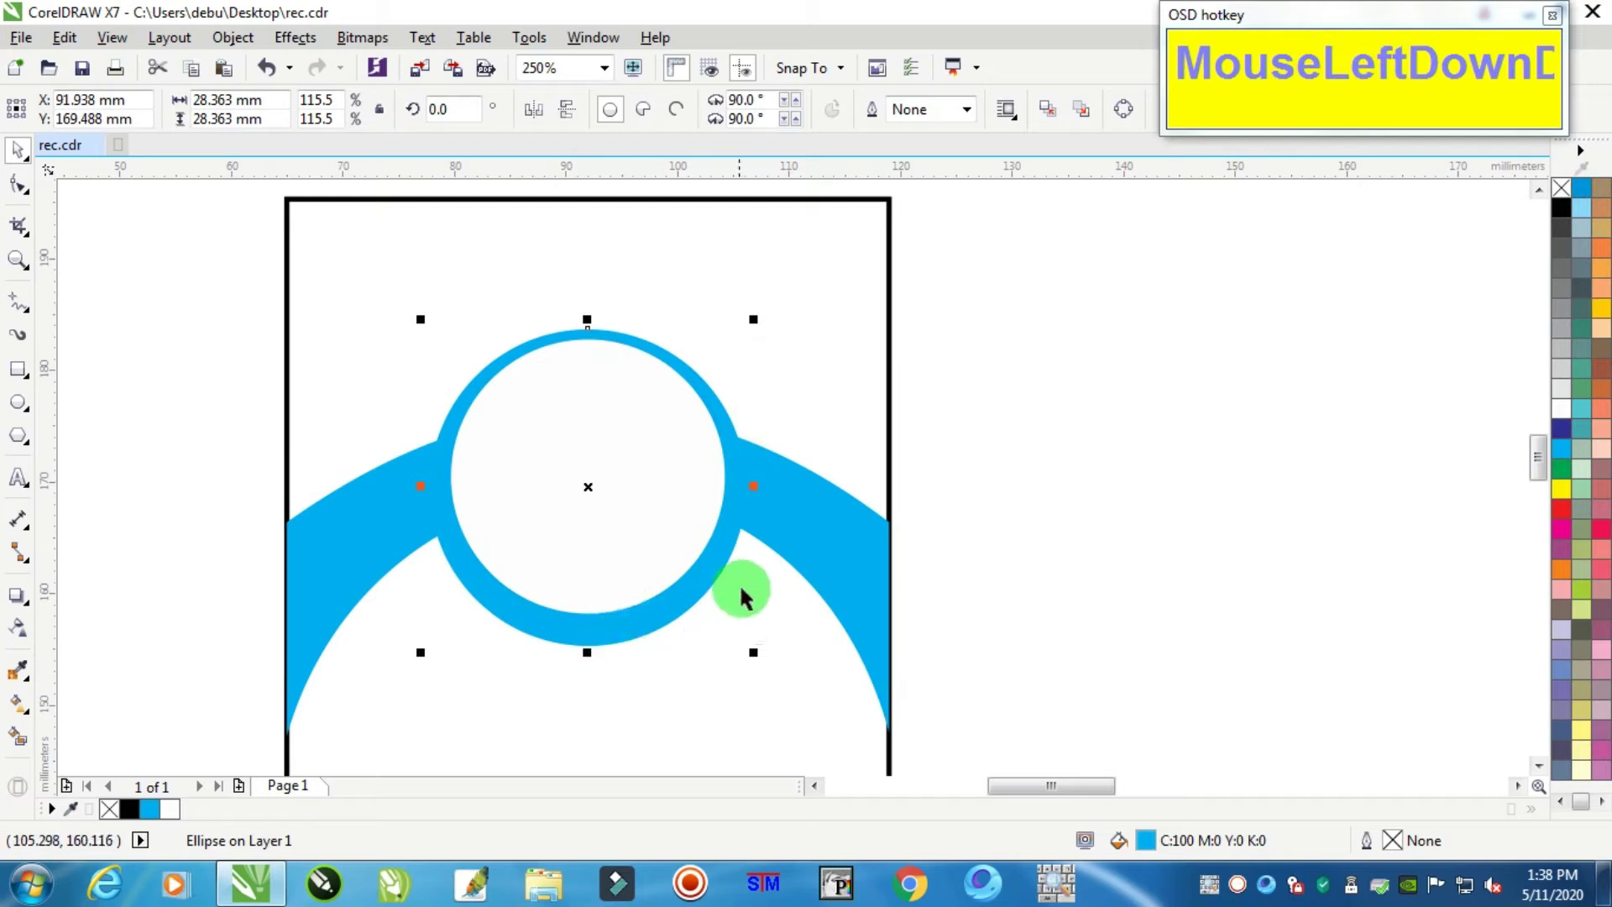
left_click_drag(758, 491, 759, 500)
scroll(594, 663, "up", 2)
left_click_drag(579, 649, 579, 649)
scroll(580, 649, "down", 2)
left_click(1167, 461)
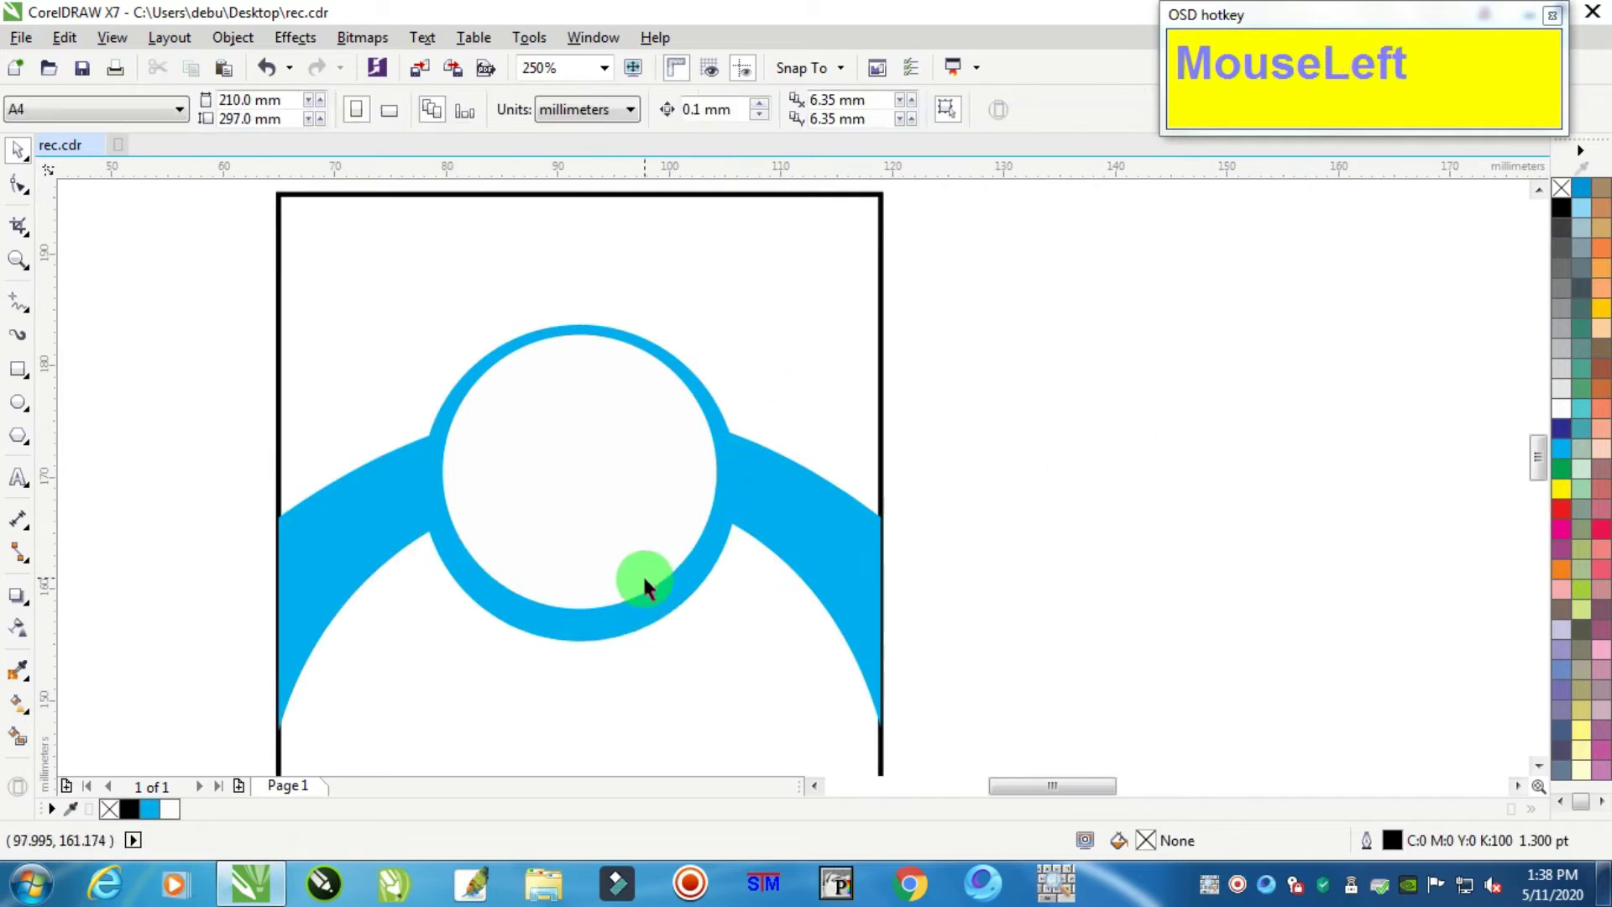
left_click(638, 610)
left_click(638, 611)
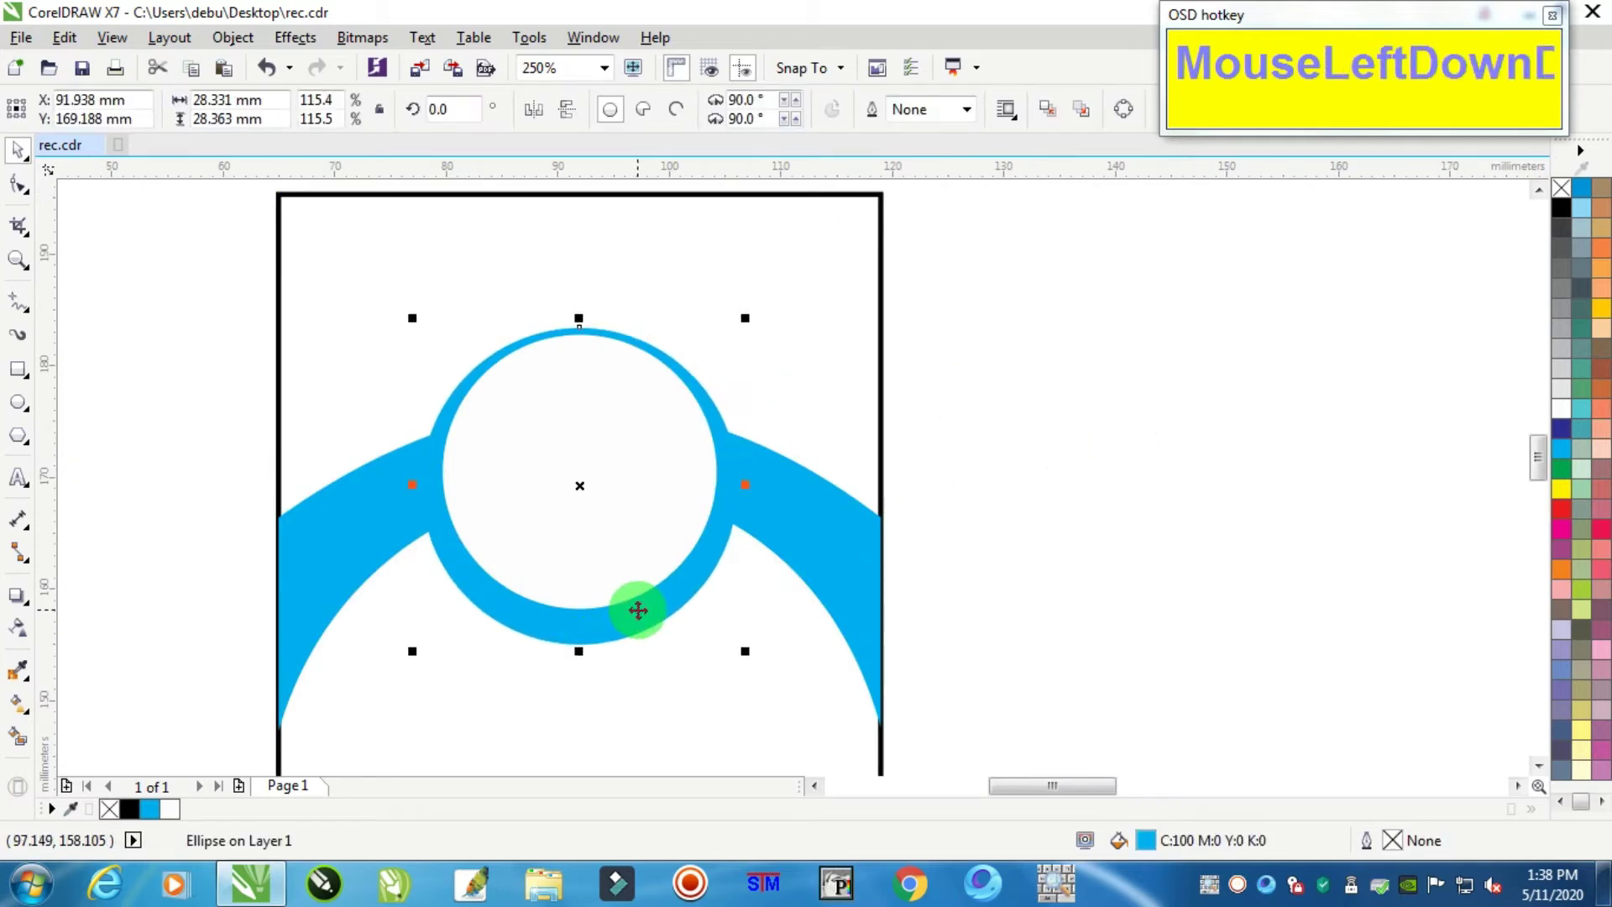
left_click(916, 544)
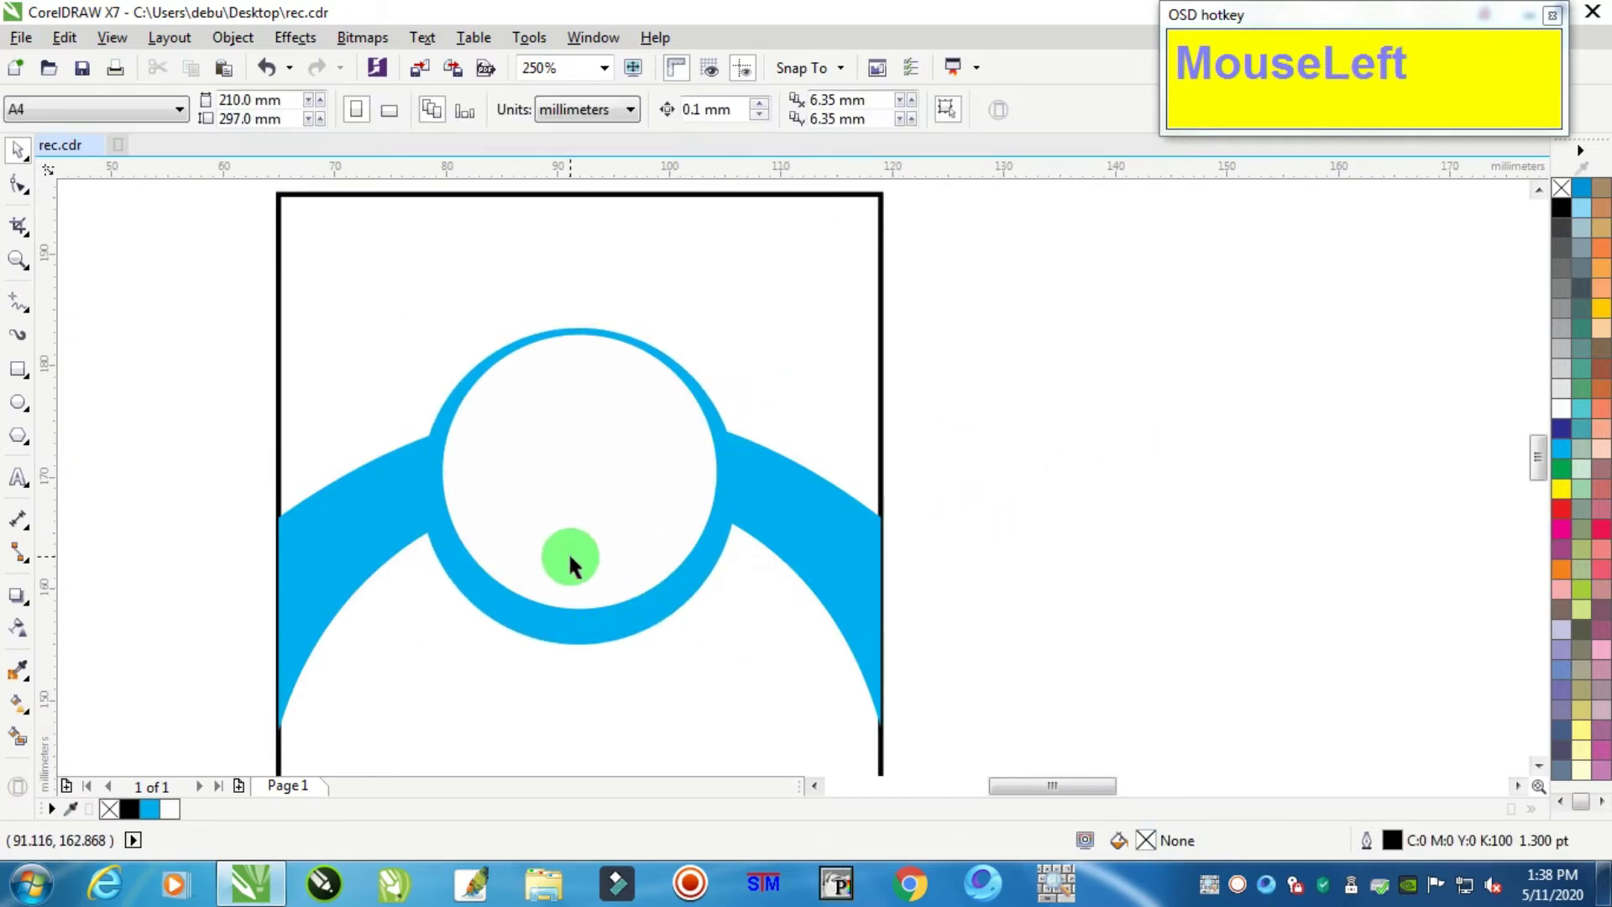
- Draw a small circle overlapping the ring's lower-left edge and scale it to about 14.3 mm in diameter
scroll(564, 563, "up", 1)
left_click_drag(205, 263, 334, 506)
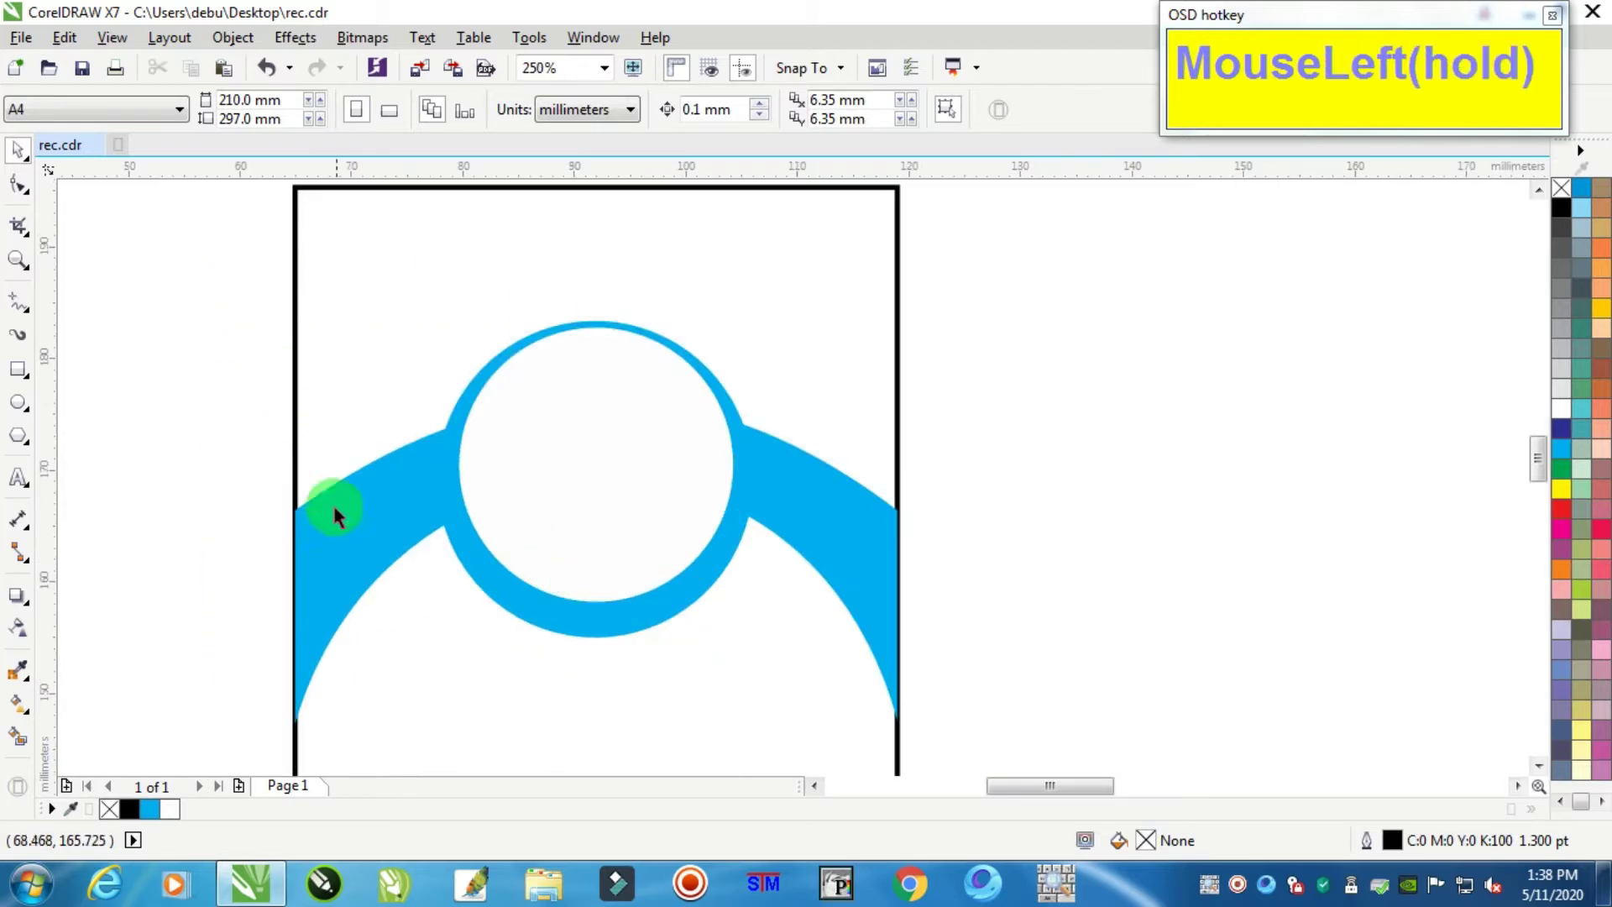
left_click(17, 403)
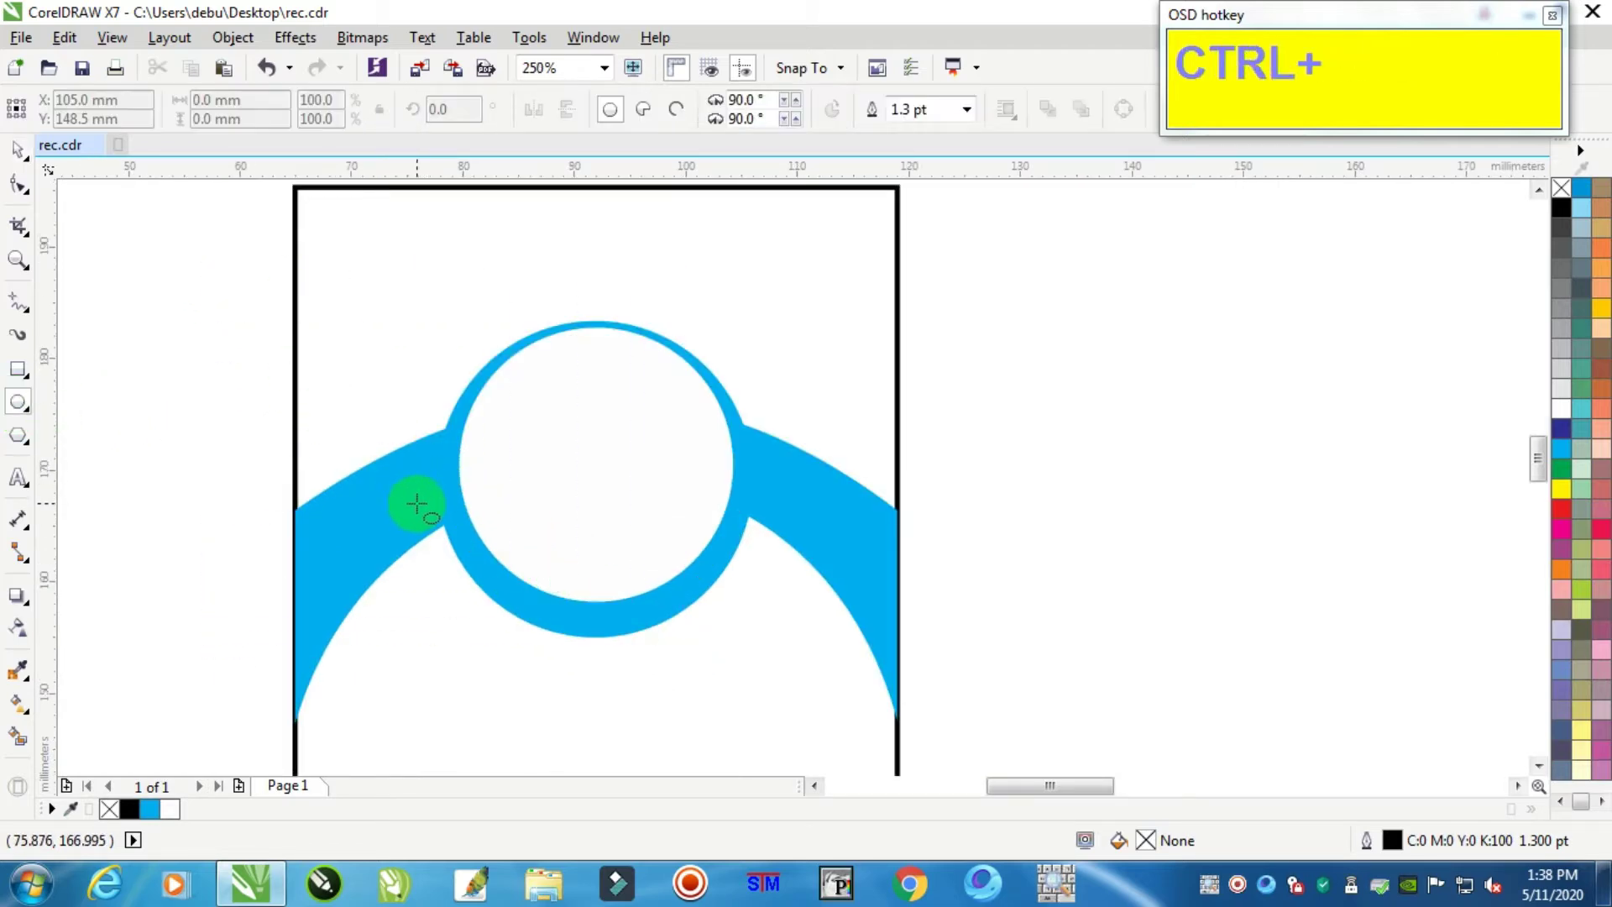
left_click_drag(447, 552, 568, 687)
left_click(17, 152)
left_click(580, 680)
left_click_drag(489, 626, 483, 626)
scroll(483, 626, "up", 2)
left_click_drag(683, 457, 696, 445)
- Fill the small circle with white, remove its outline and keep it at its place over the ring
left_click(1563, 411)
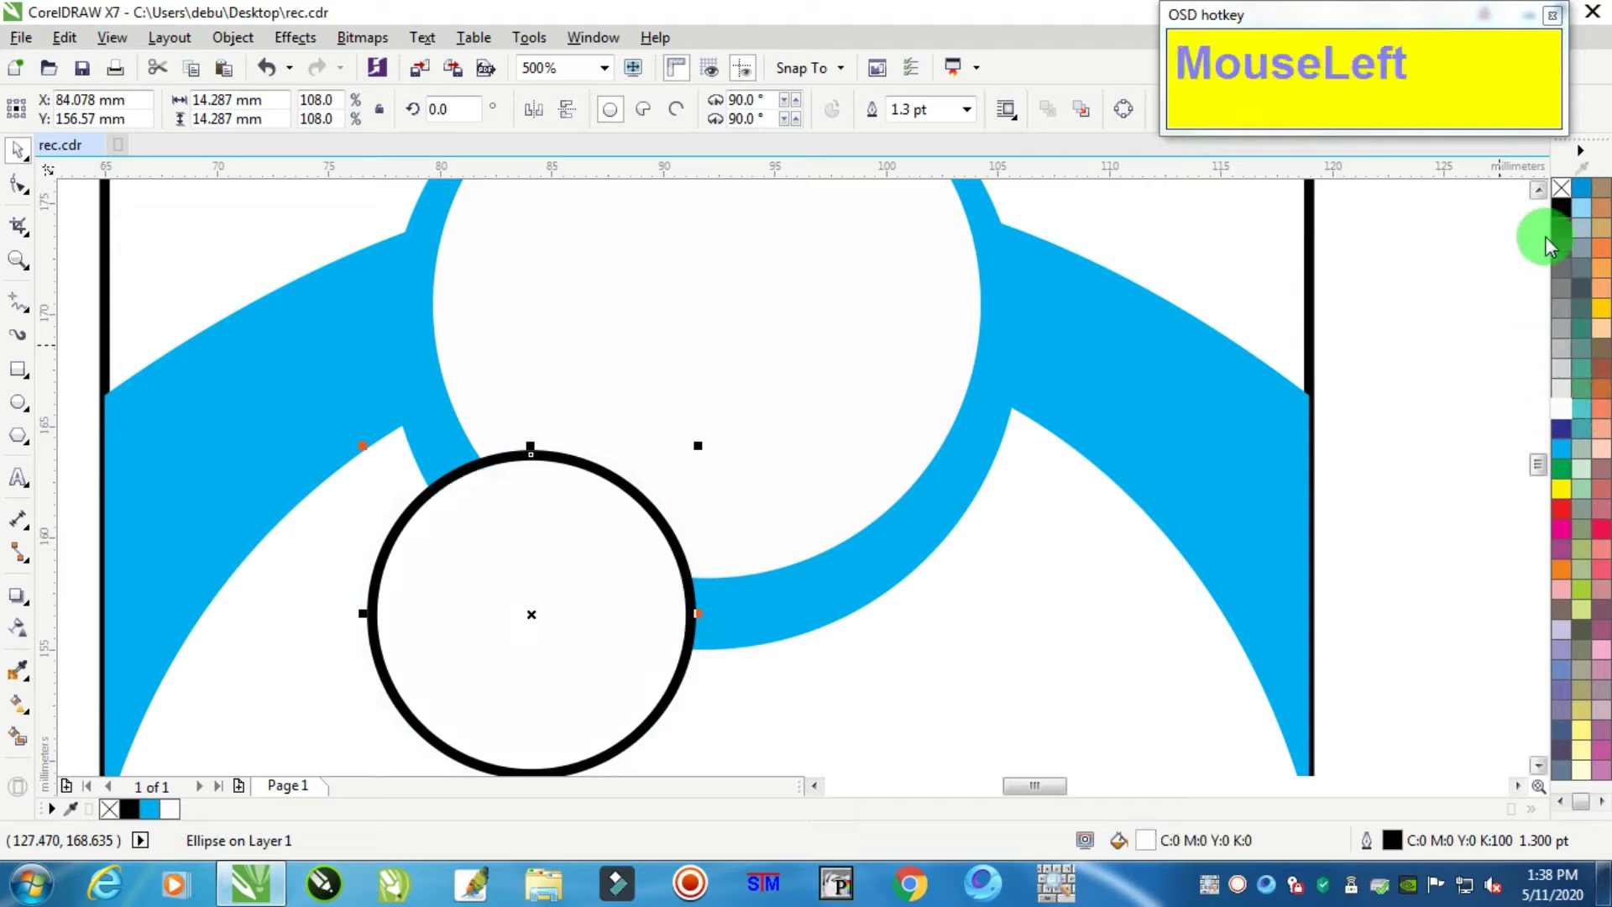
right_click(1562, 190)
scroll(849, 576, "down", 2)
left_click_drag(731, 587, 739, 482)
key("ctrl+z")
- Create a smaller concentric copy of the small white circle, fill it with cyan and size it to about 12.8 mm
scroll(695, 576, "up", 2)
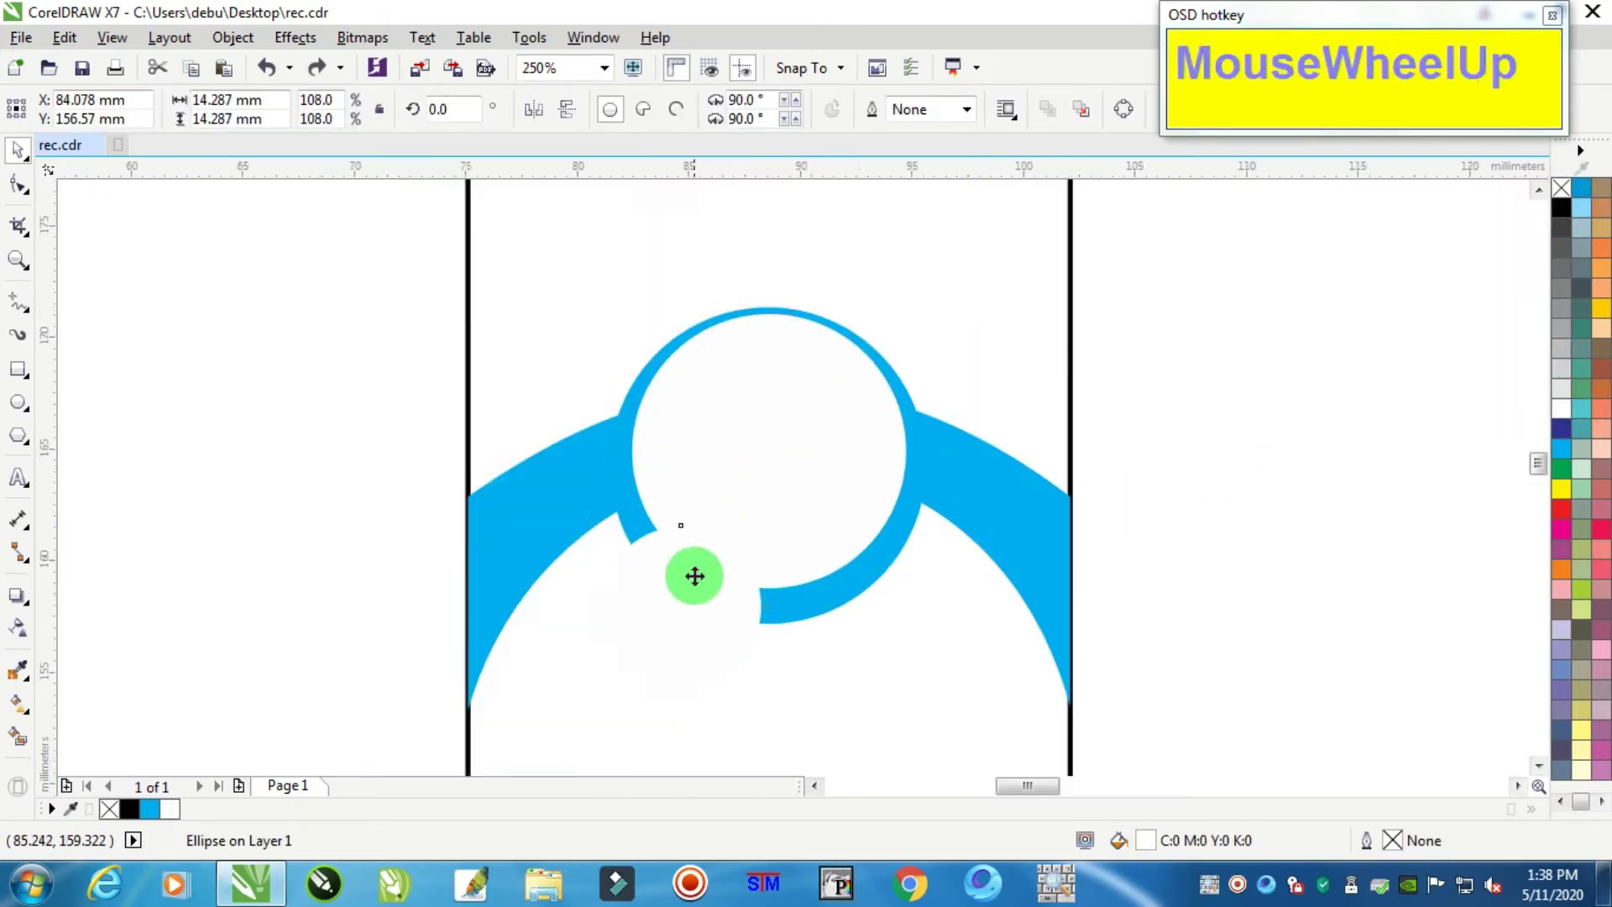
left_click_drag(838, 472, 829, 494)
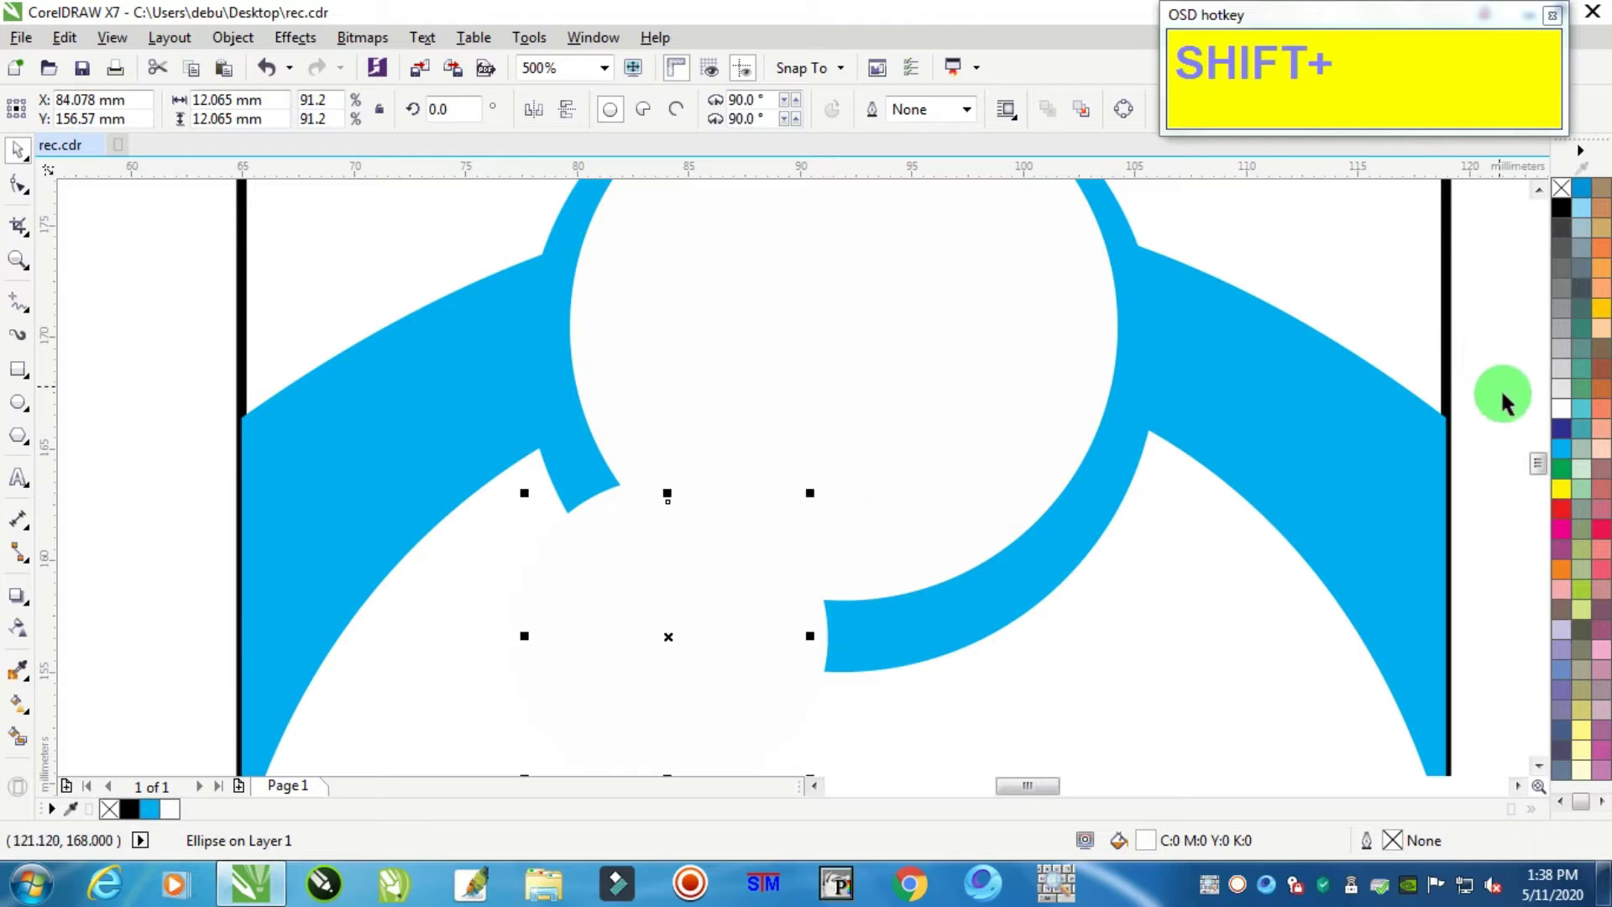
left_click(1560, 449)
scroll(745, 551, "down", 2)
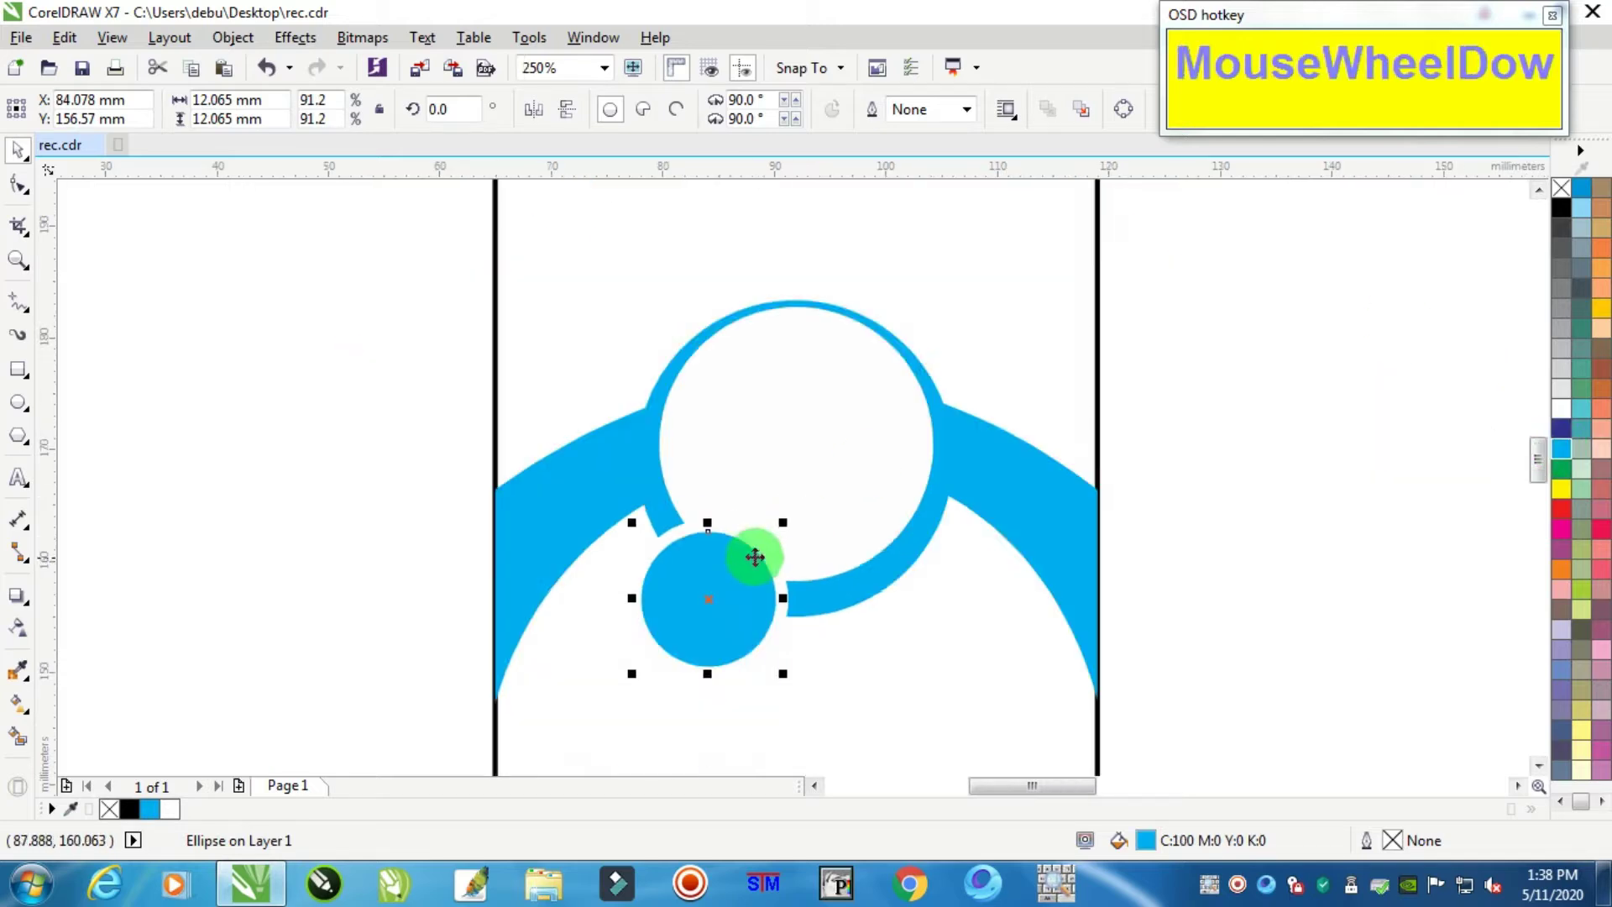
scroll(752, 547, "up", 2)
left_click_drag(800, 509, 809, 502)
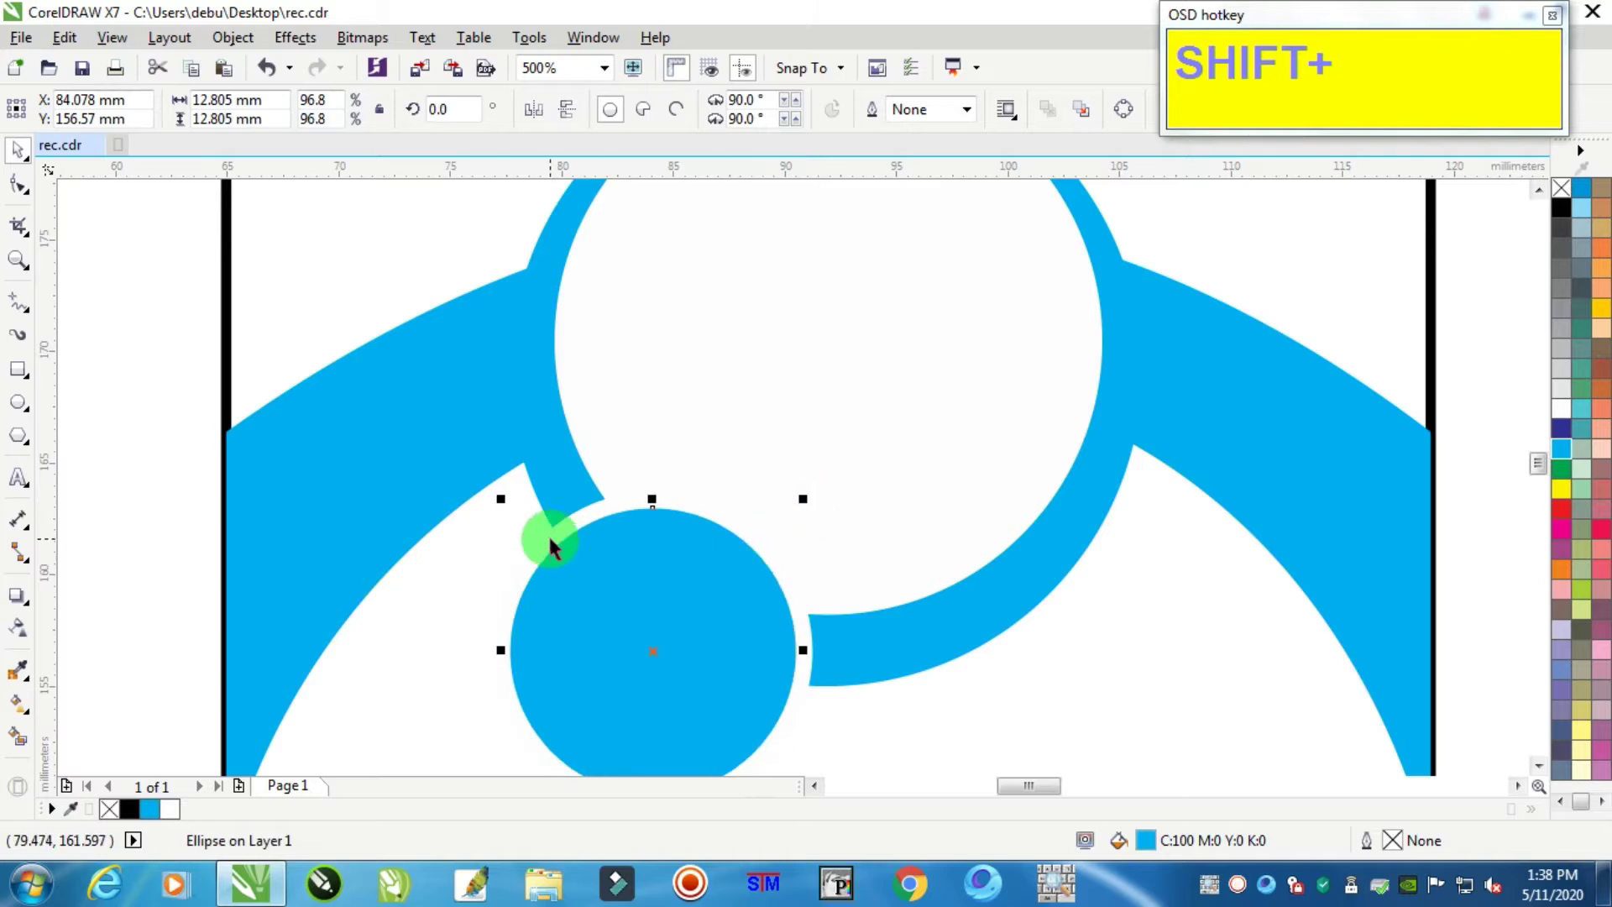
- Group the two small circles and move the group about 1 mm right and 0.7 mm up
scroll(547, 536, "down", 4)
left_click(350, 438)
left_click_drag(350, 439, 647, 666)
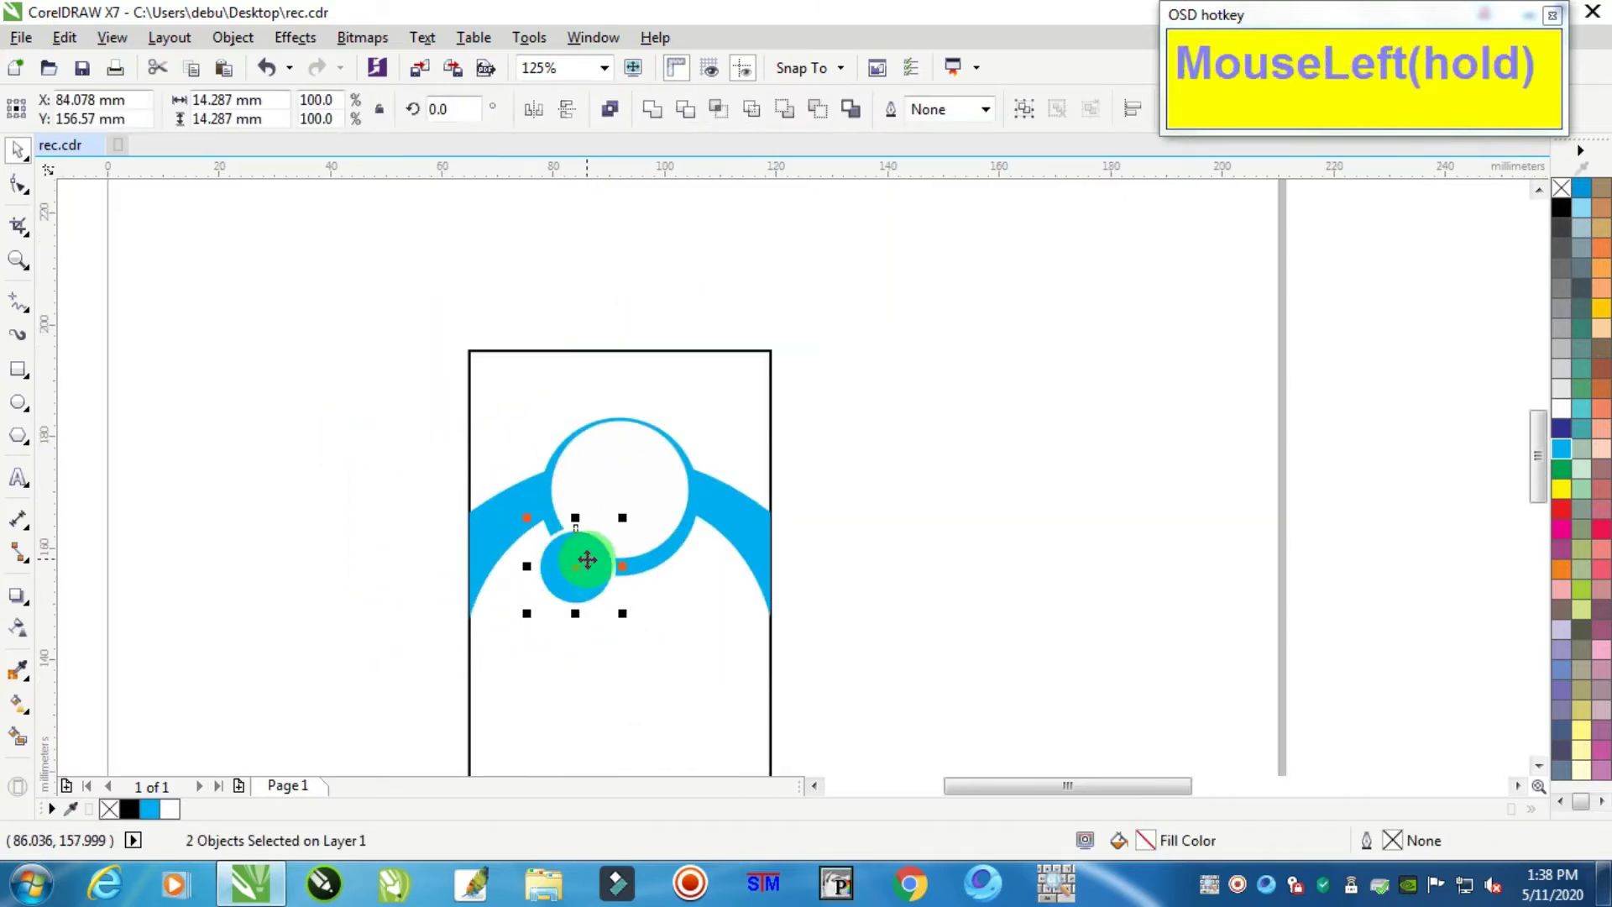
scroll(587, 561, "up", 4)
key("ctrl+g")
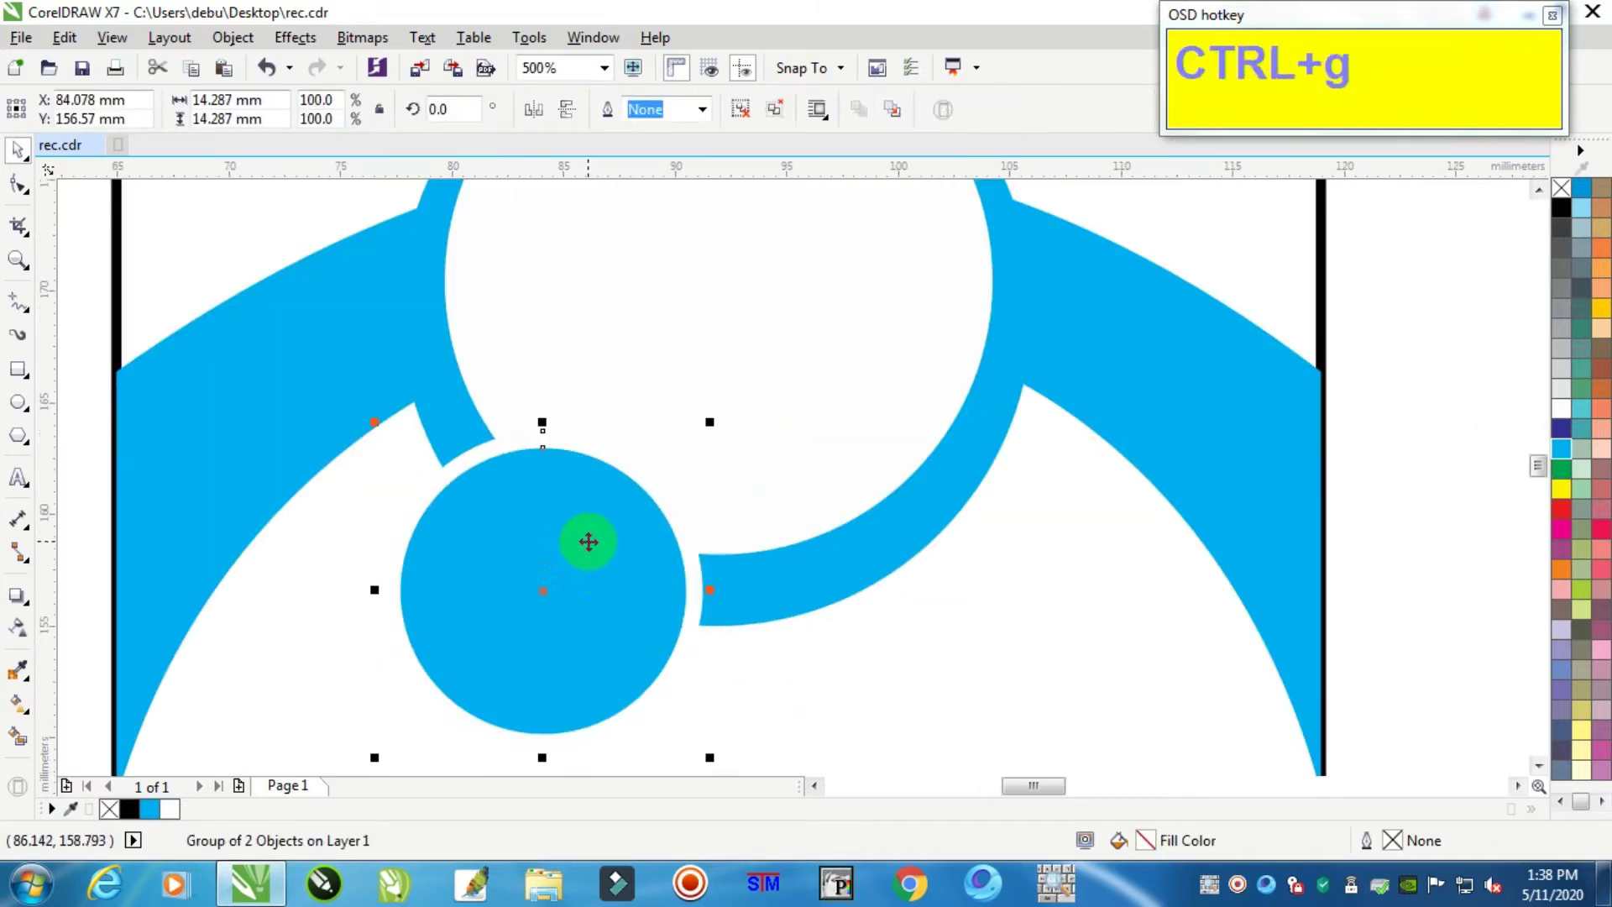
left_click_drag(560, 564, 572, 565)
scroll(572, 552, "down", 3)
scroll(565, 561, "up", 3)
scroll(572, 565, "down", 2)
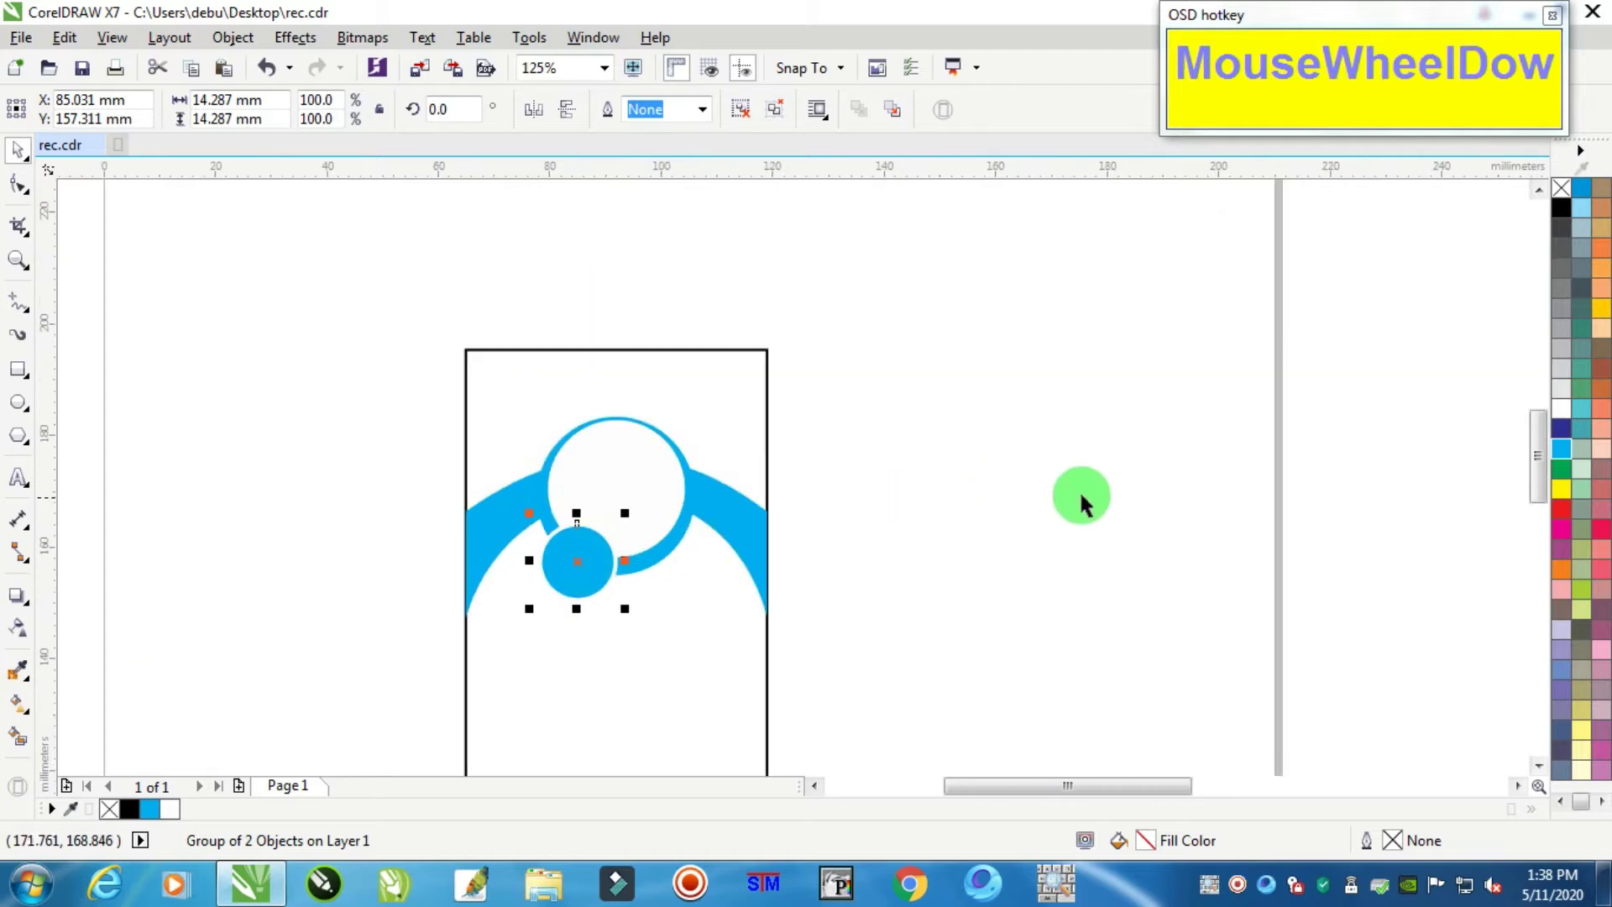
- Enlarge the grouped small circles to about 15.5 mm in diameter, extending them slightly down and to the right
left_click(774, 529)
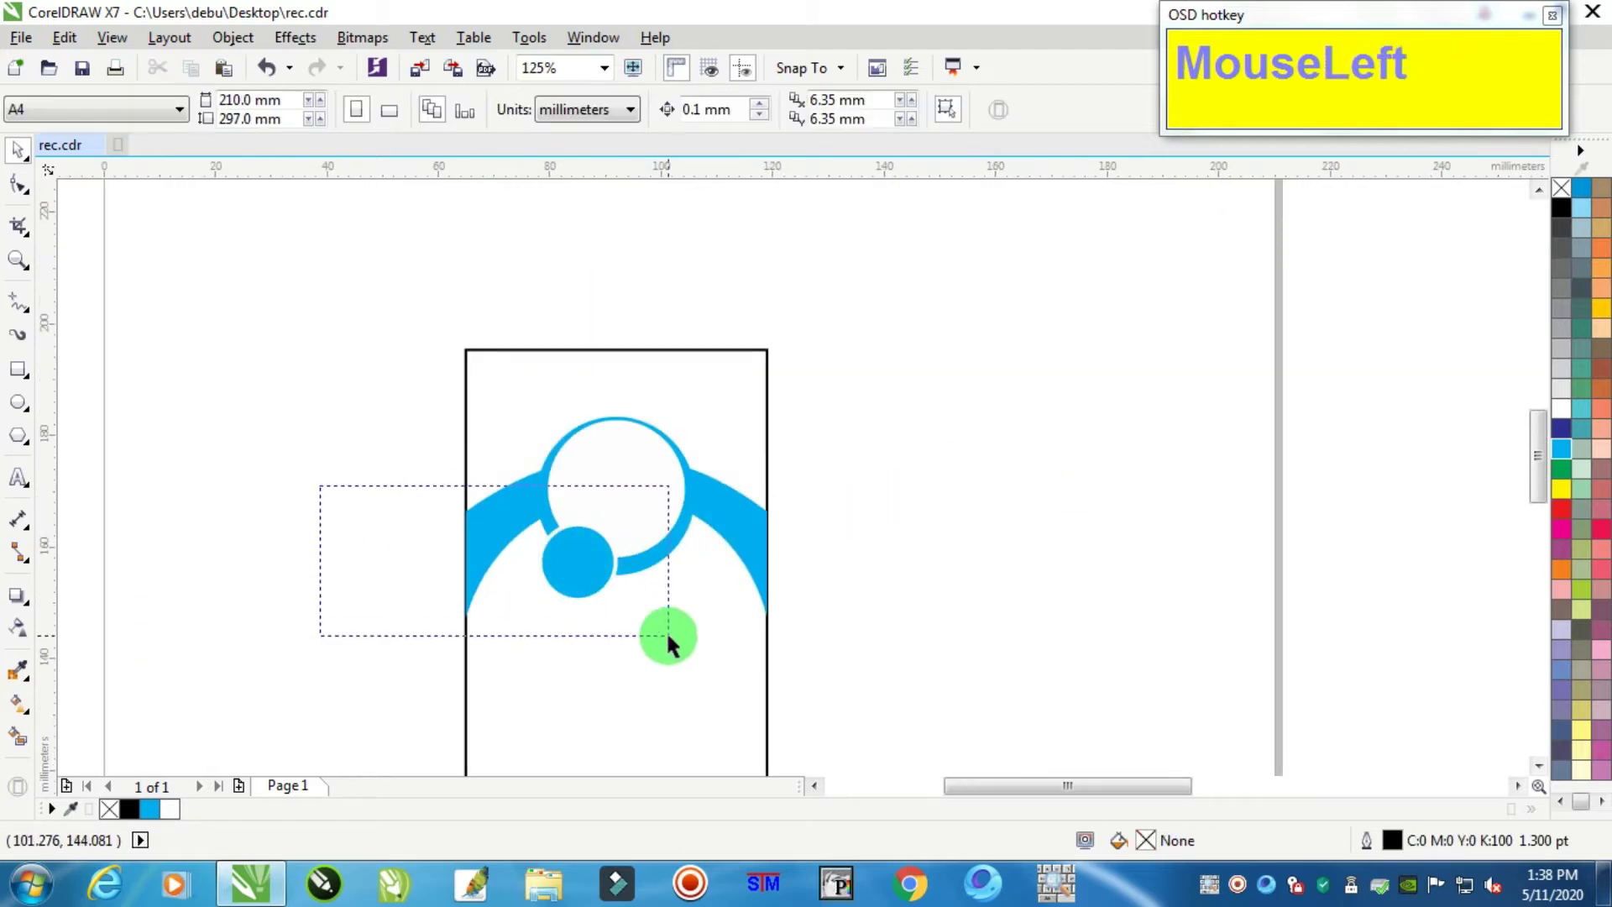
scroll(668, 635, "up", 1)
left_click_drag(668, 635, 655, 680)
scroll(583, 597, "up", 1)
left_click_drag(569, 601, 569, 597)
scroll(569, 597, "down", 1)
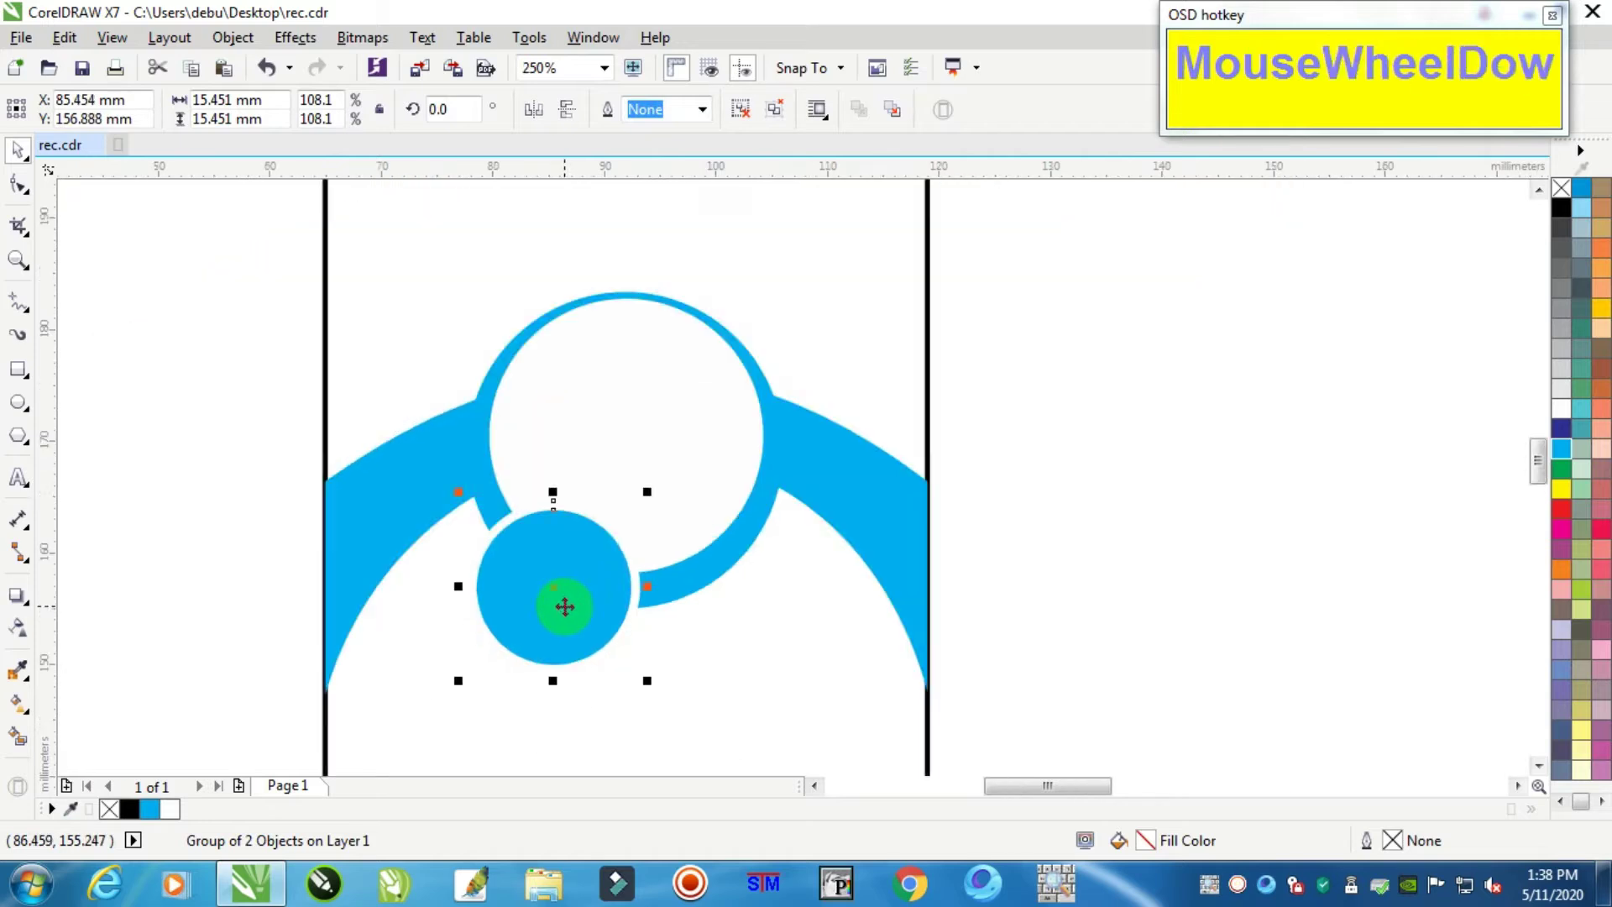
left_click(1101, 518)
- Bring the portrait photo close to the card and scale it to about 33 × 40 mm
scroll(1111, 522, "down", 2)
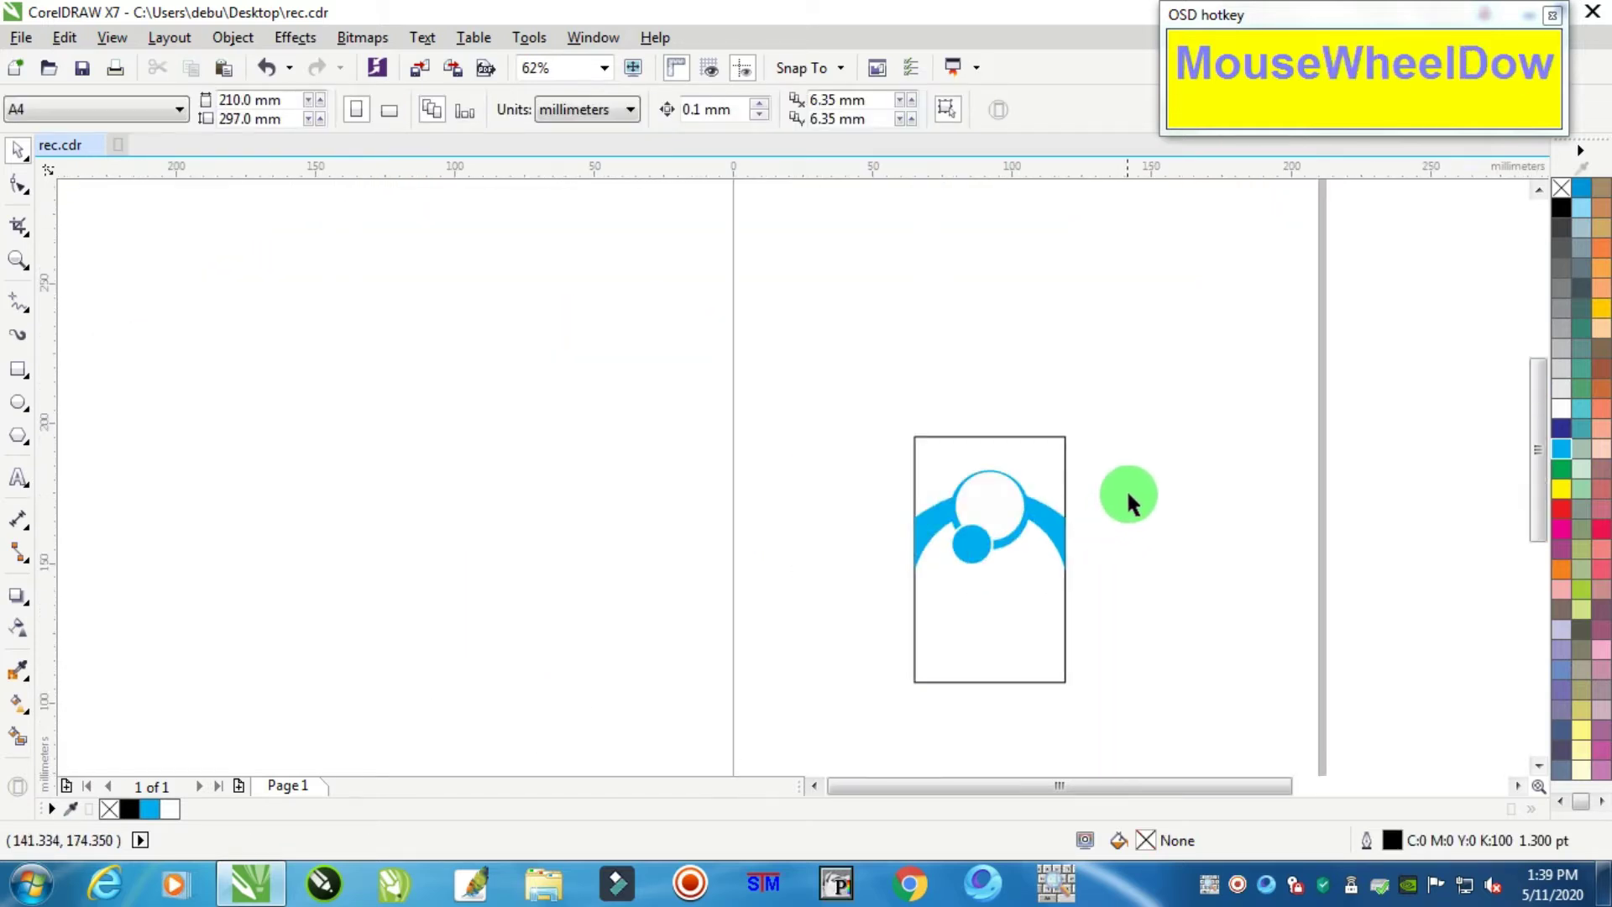
scroll(1142, 500, "down", 1)
scroll(1216, 511, "up", 1)
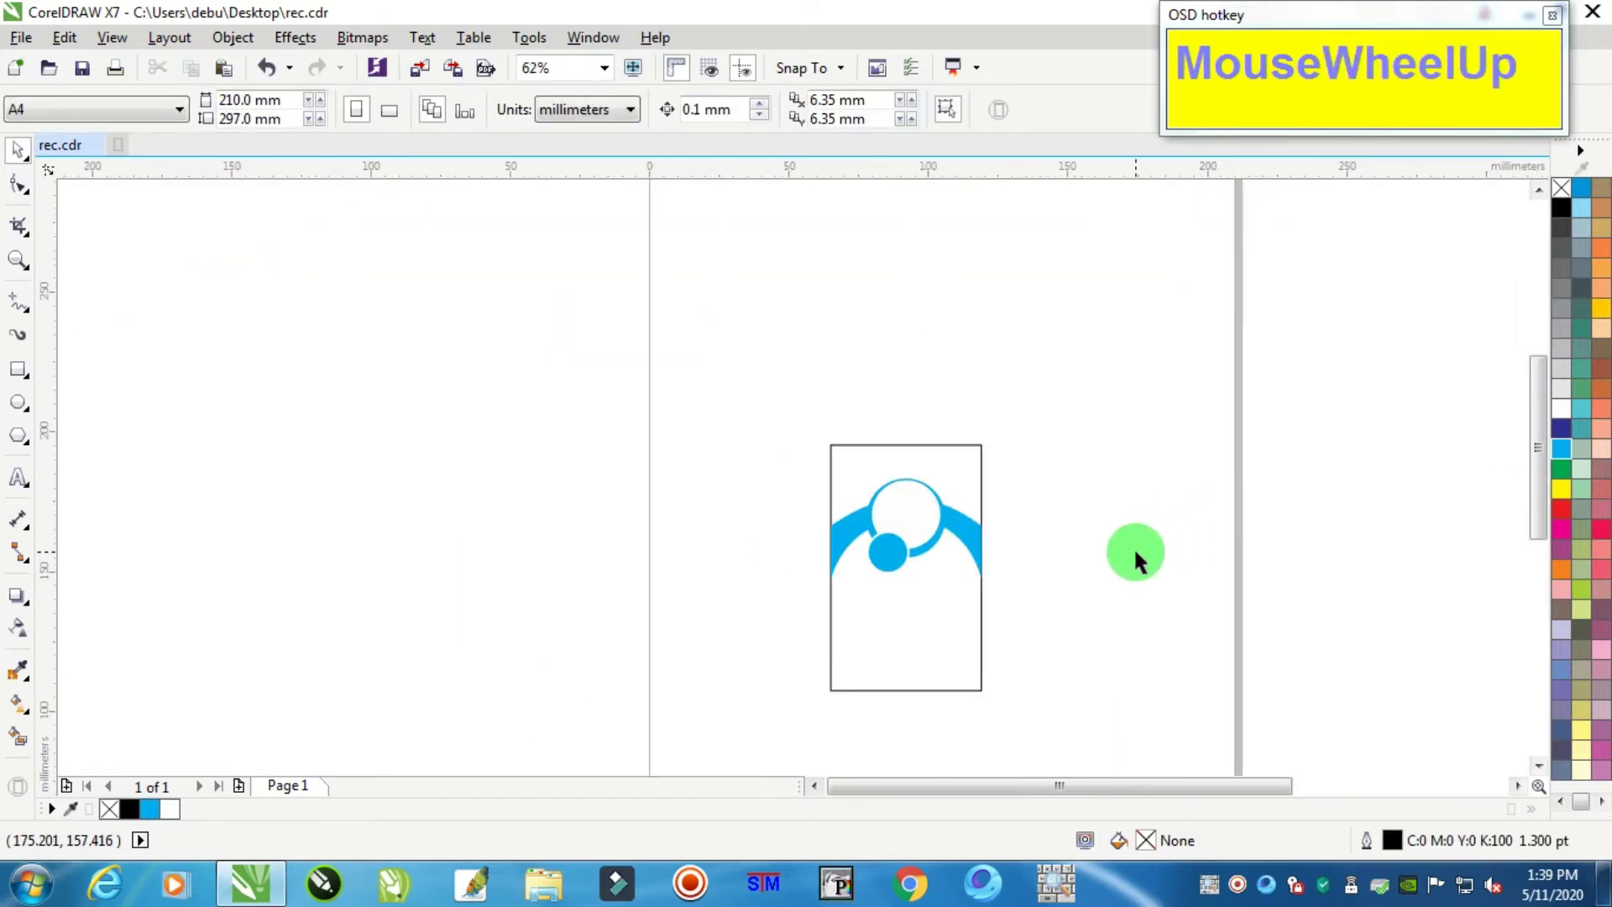
scroll(1033, 658, "up", 1)
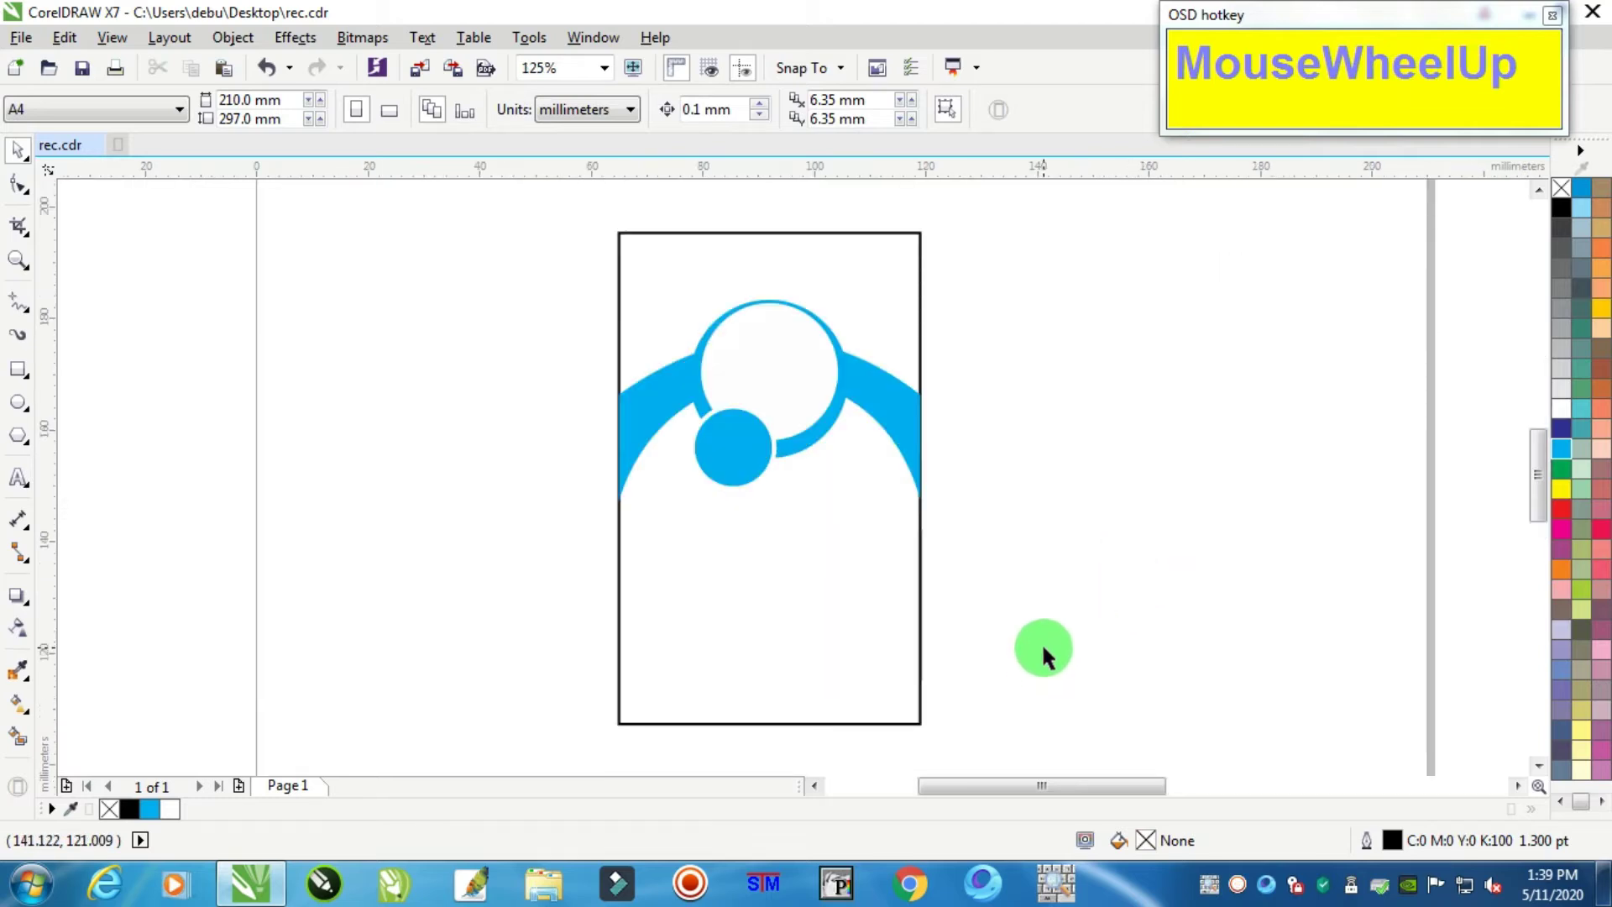
scroll(1111, 588, "down", 2)
left_click_drag(1485, 514, 907, 546)
scroll(1015, 528, "up", 2)
left_click_drag(618, 649, 687, 731)
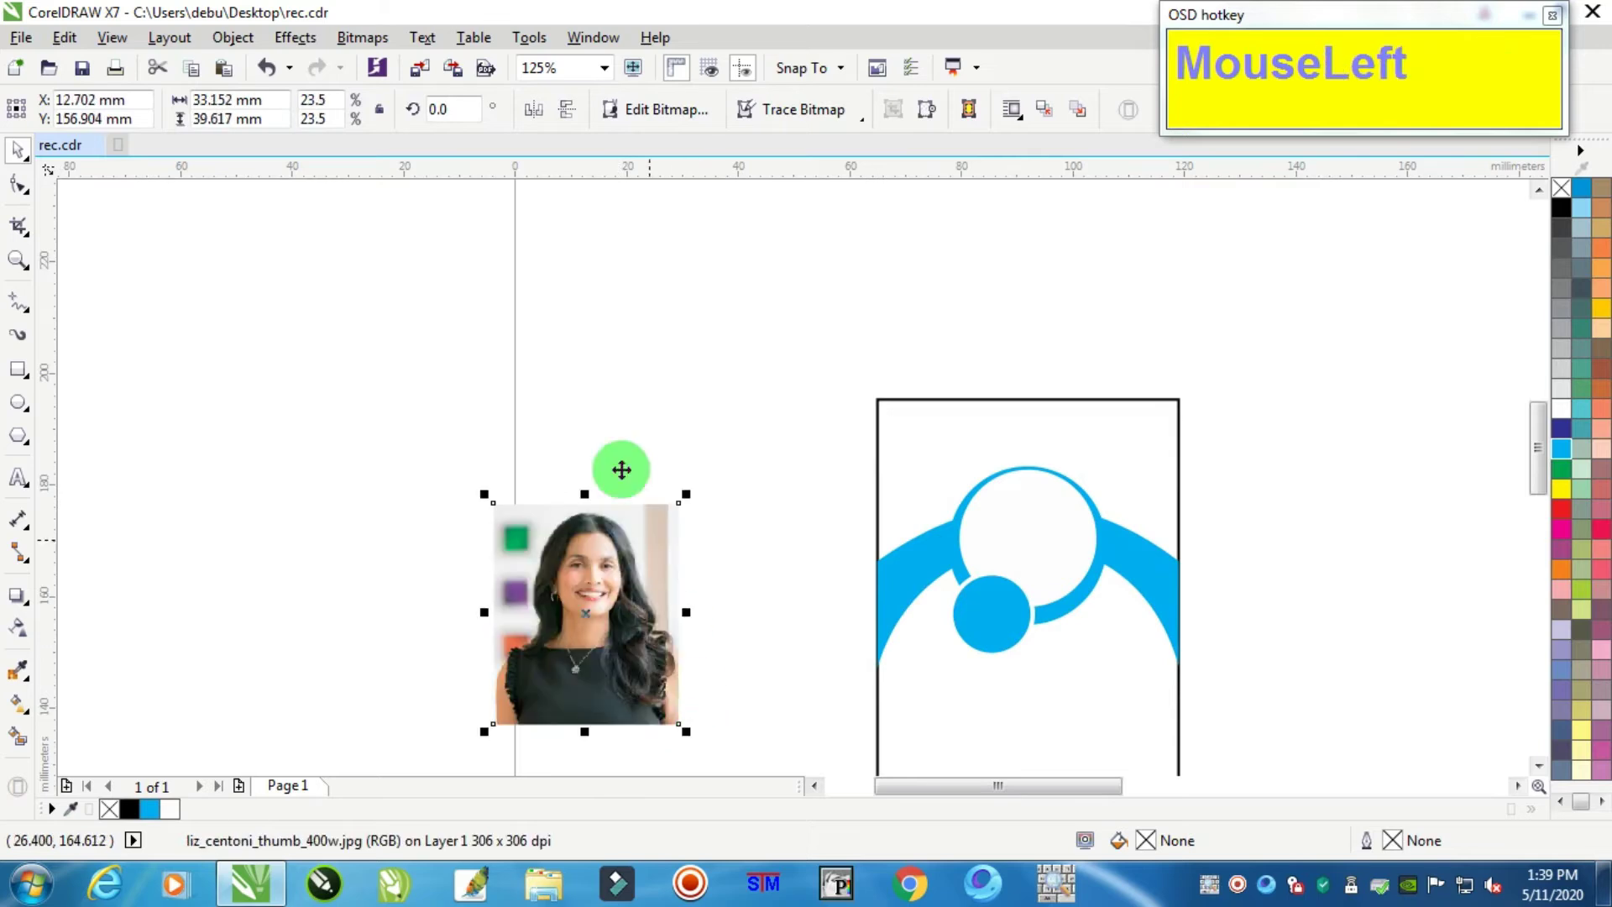
- PowerClip the portrait photo inside the large white circle
left_click(239, 38)
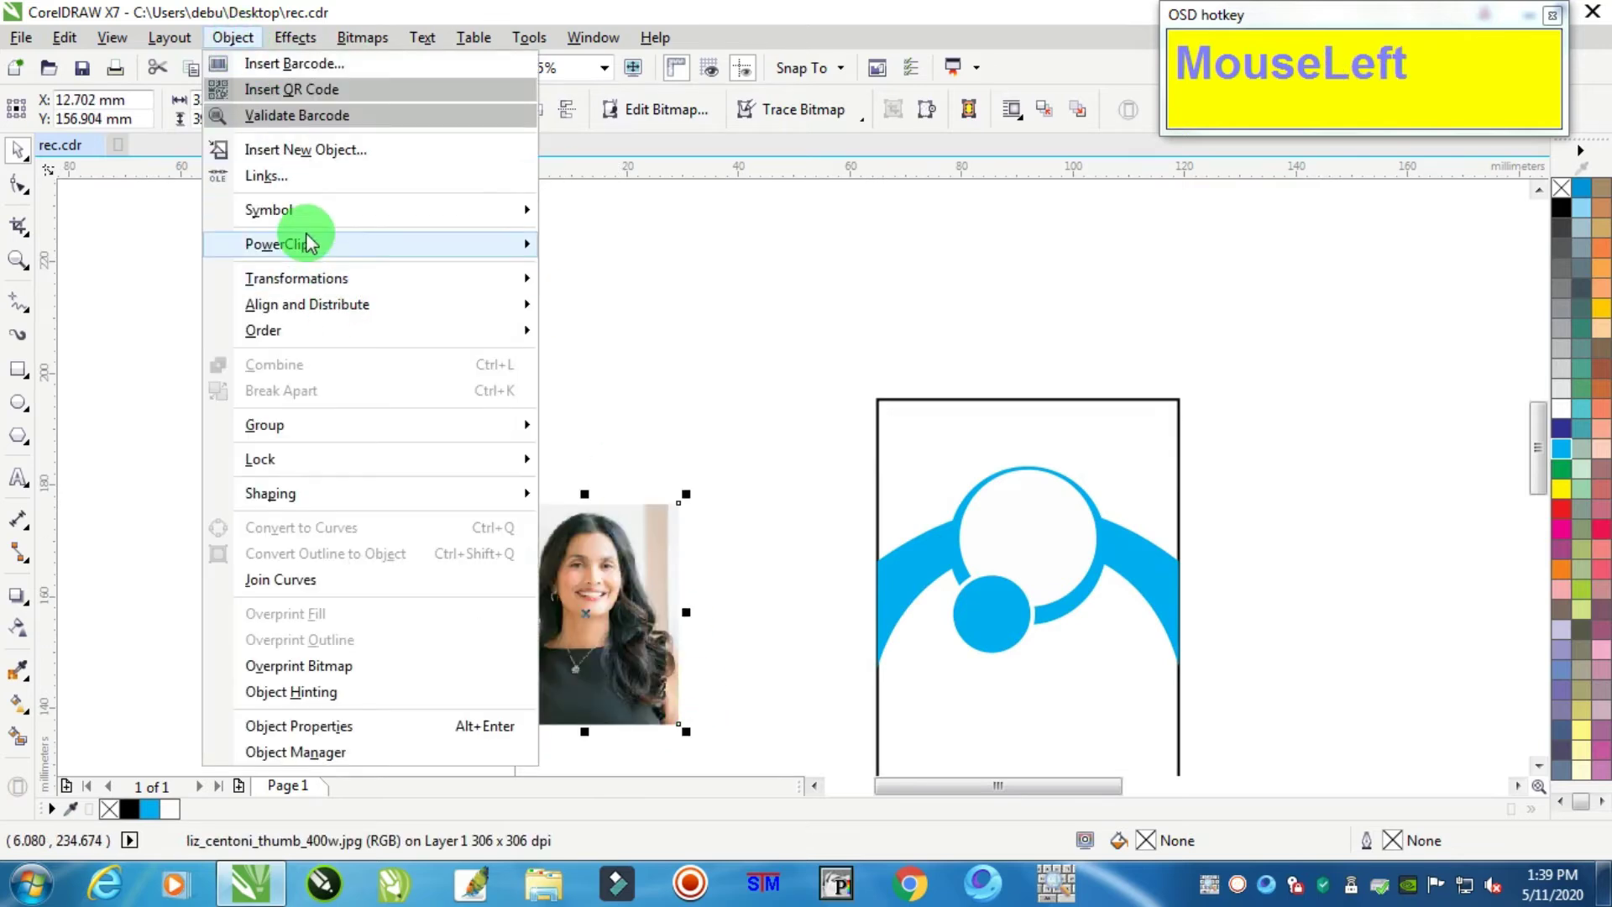
mouse_move(306, 241)
left_click(604, 244)
left_click(1008, 540)
scroll(1028, 504, "up", 1)
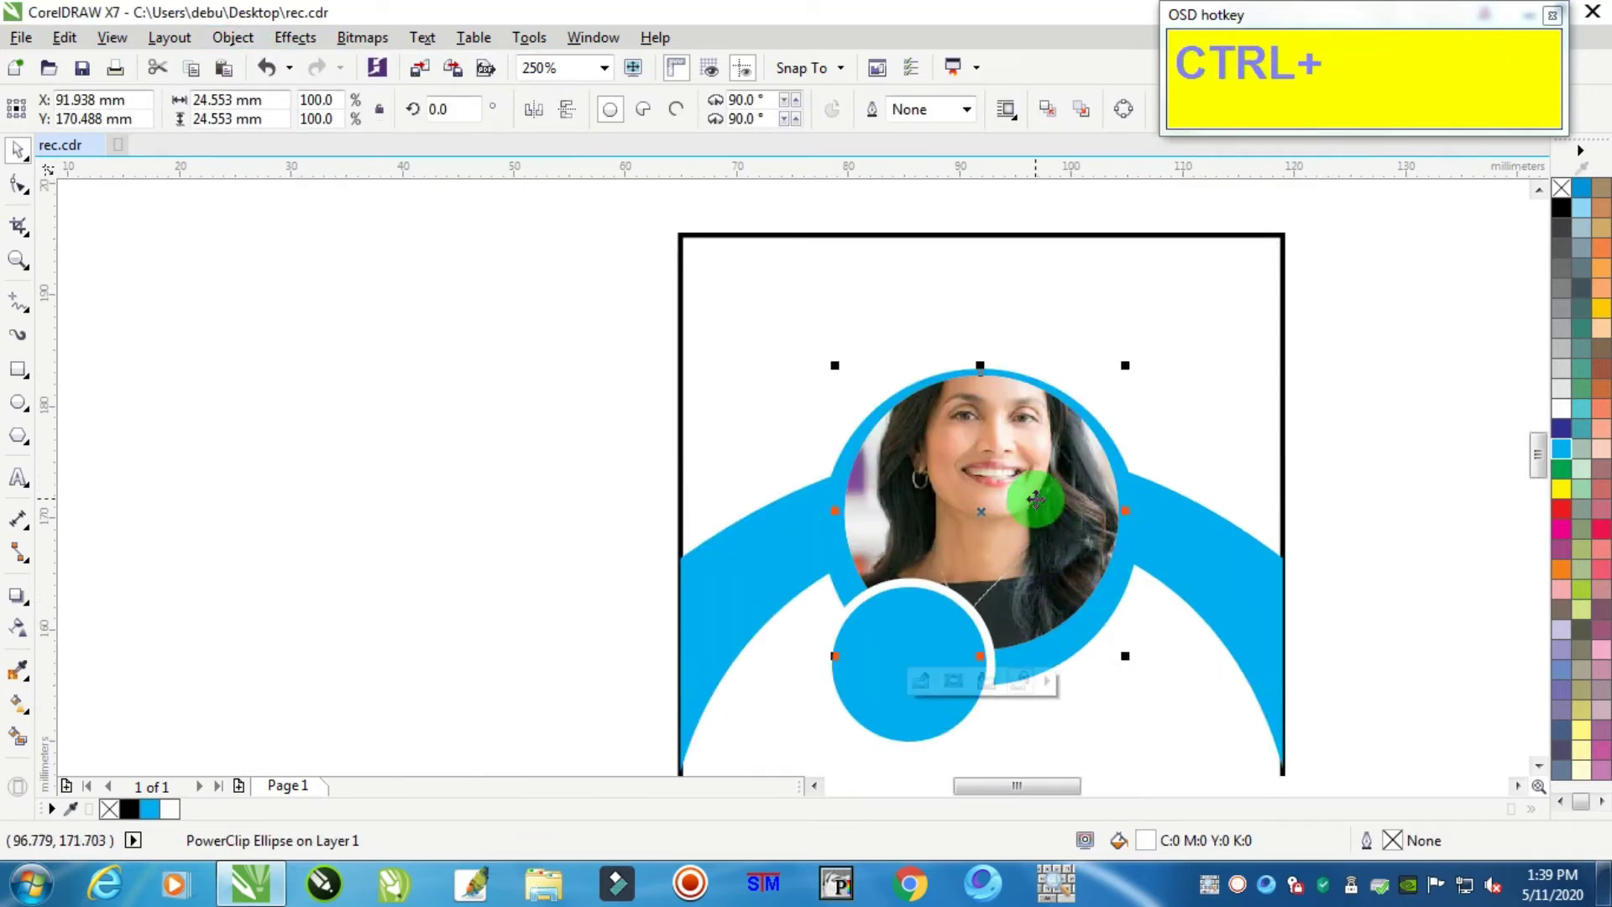
- Edit the PowerClip contents, lowering the photo to fit the head inside the circle and scaling it to about 32 × 38 mm
left_click(1134, 360, "ctrl")
left_click_drag(1134, 360, 1115, 431)
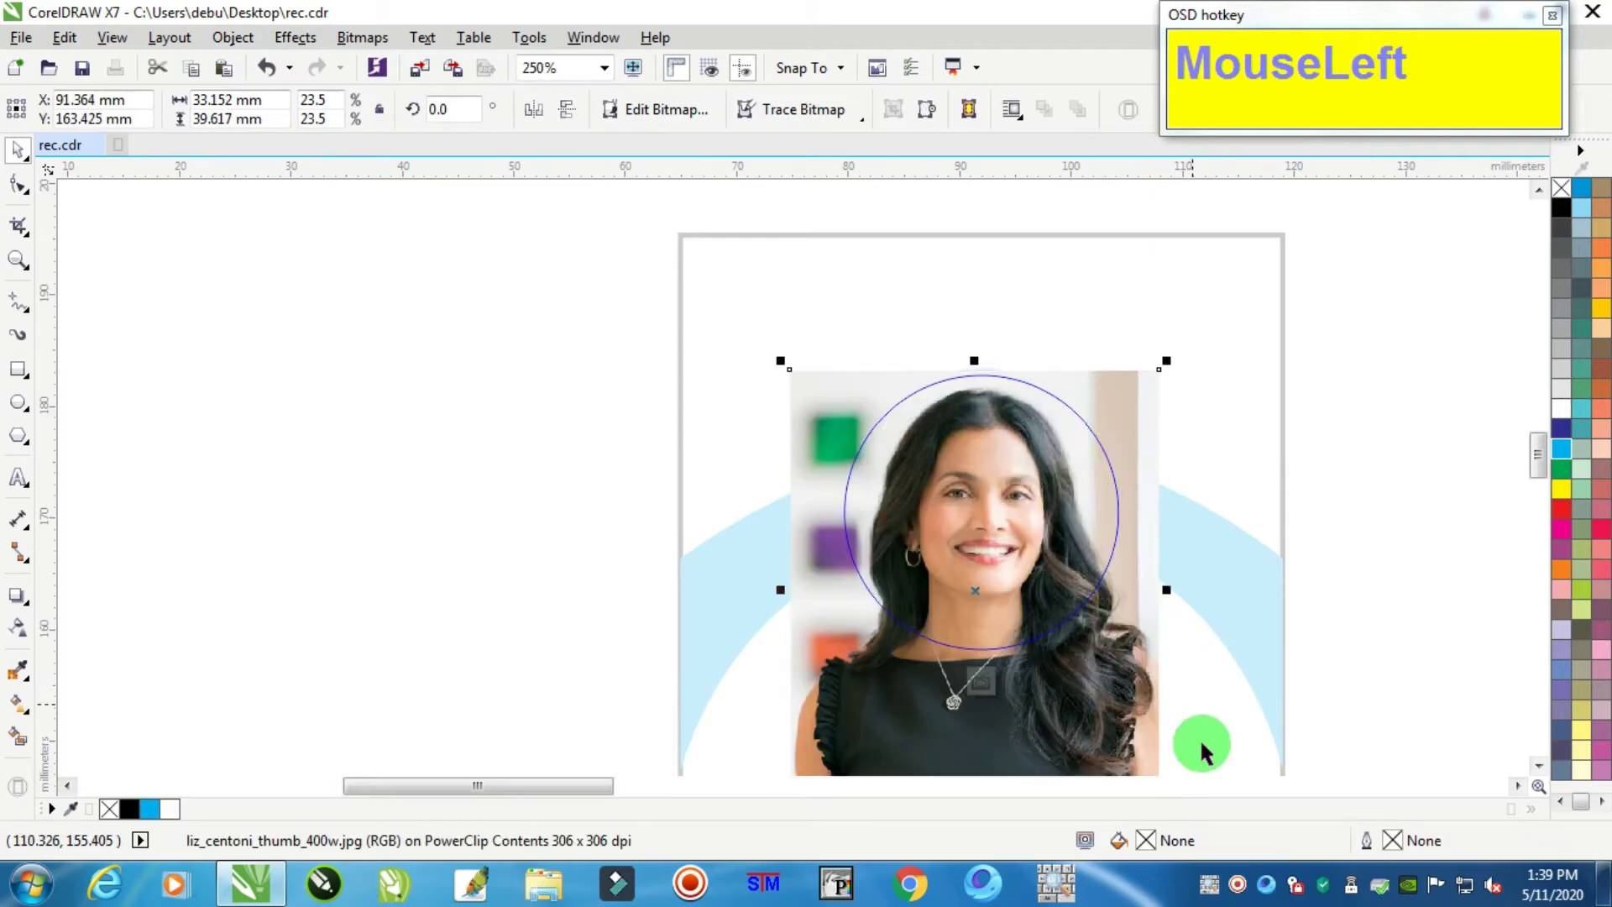
left_click_drag(1170, 364, 1139, 389)
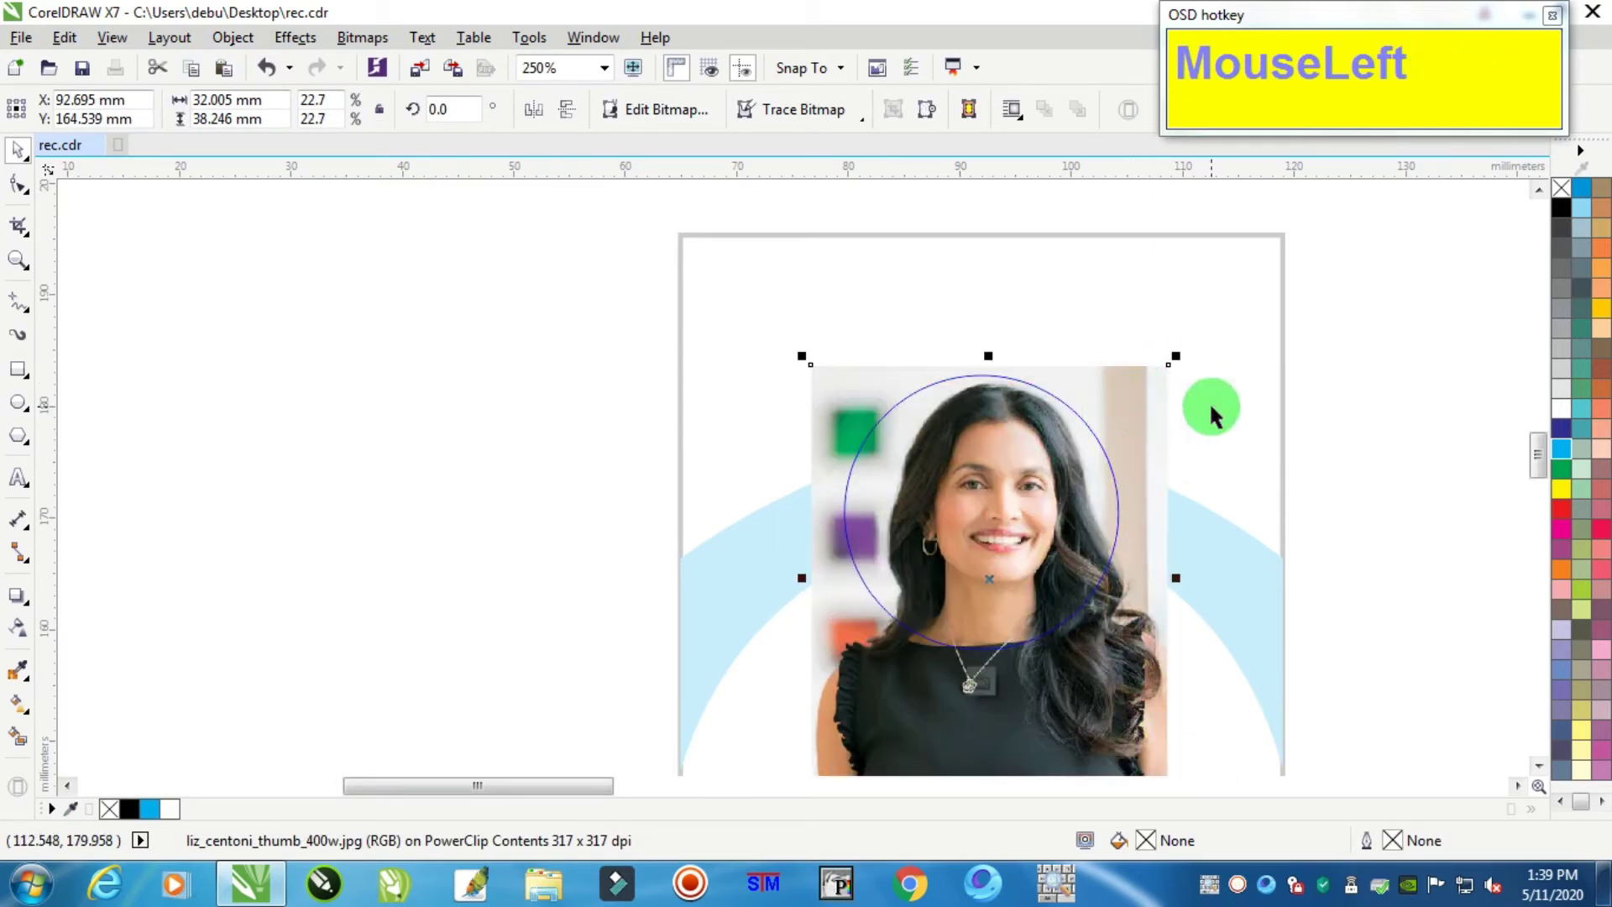
- Nudge the photo about 1.4 mm left and 0.2 mm up within the circle and finish editing the PowerClip
key("Left")
key("Left")
key("Left")
key("Left")
key("Left")
key("Left")
key("Left")
key("Left")
key("Left")
key("Left")
key("Left")
key("Left")
key("Left")
key("Left")
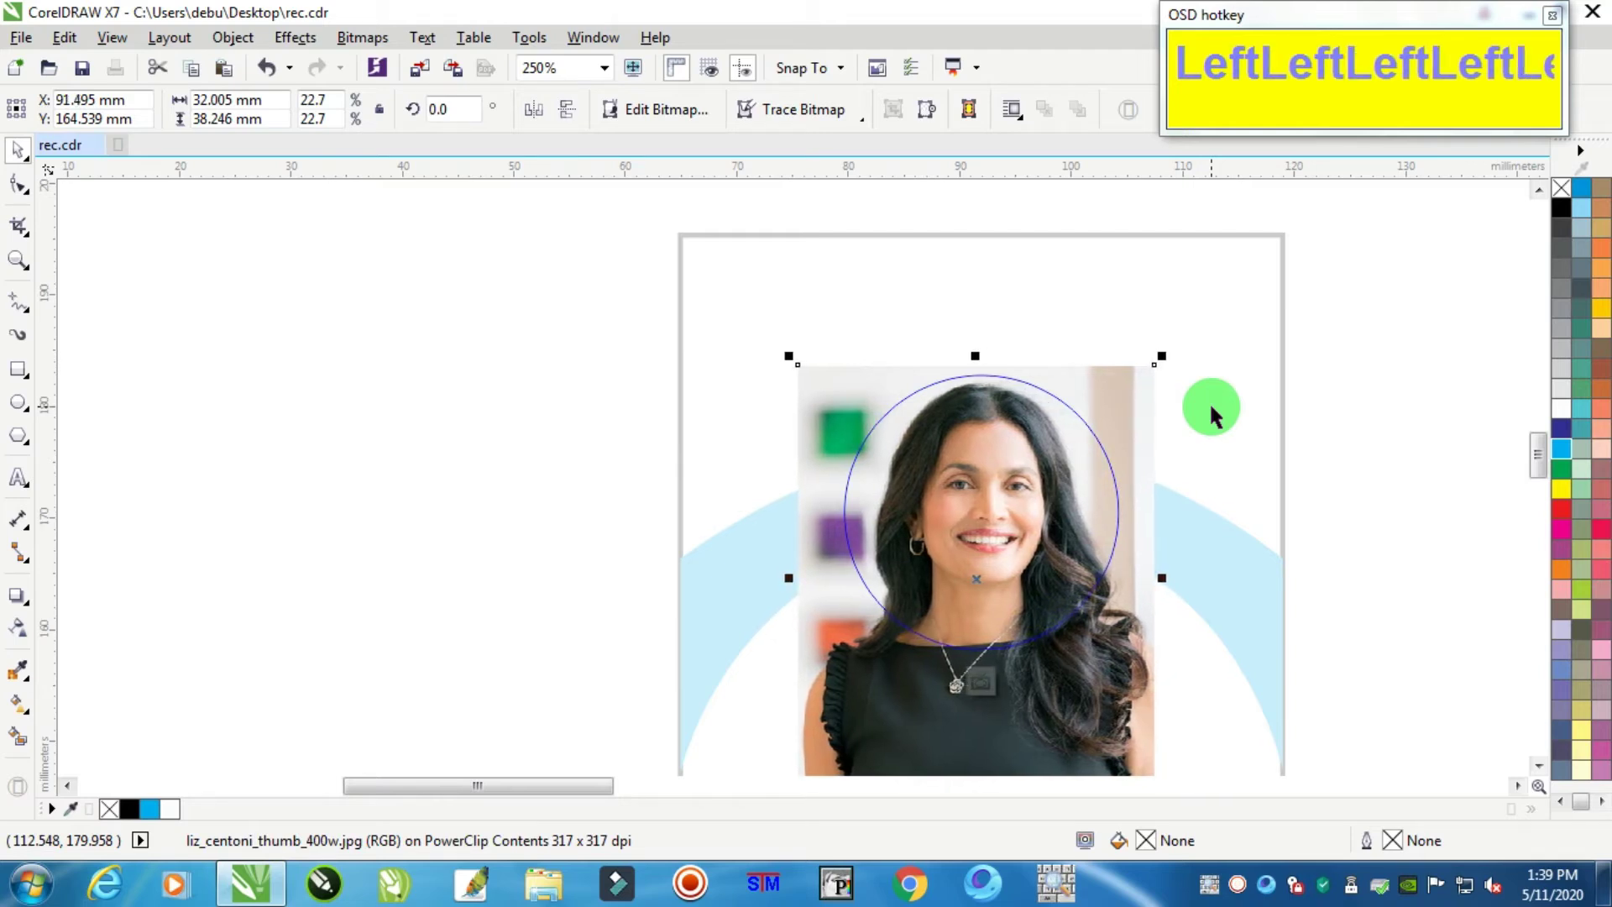
key("Up")
key("Up")
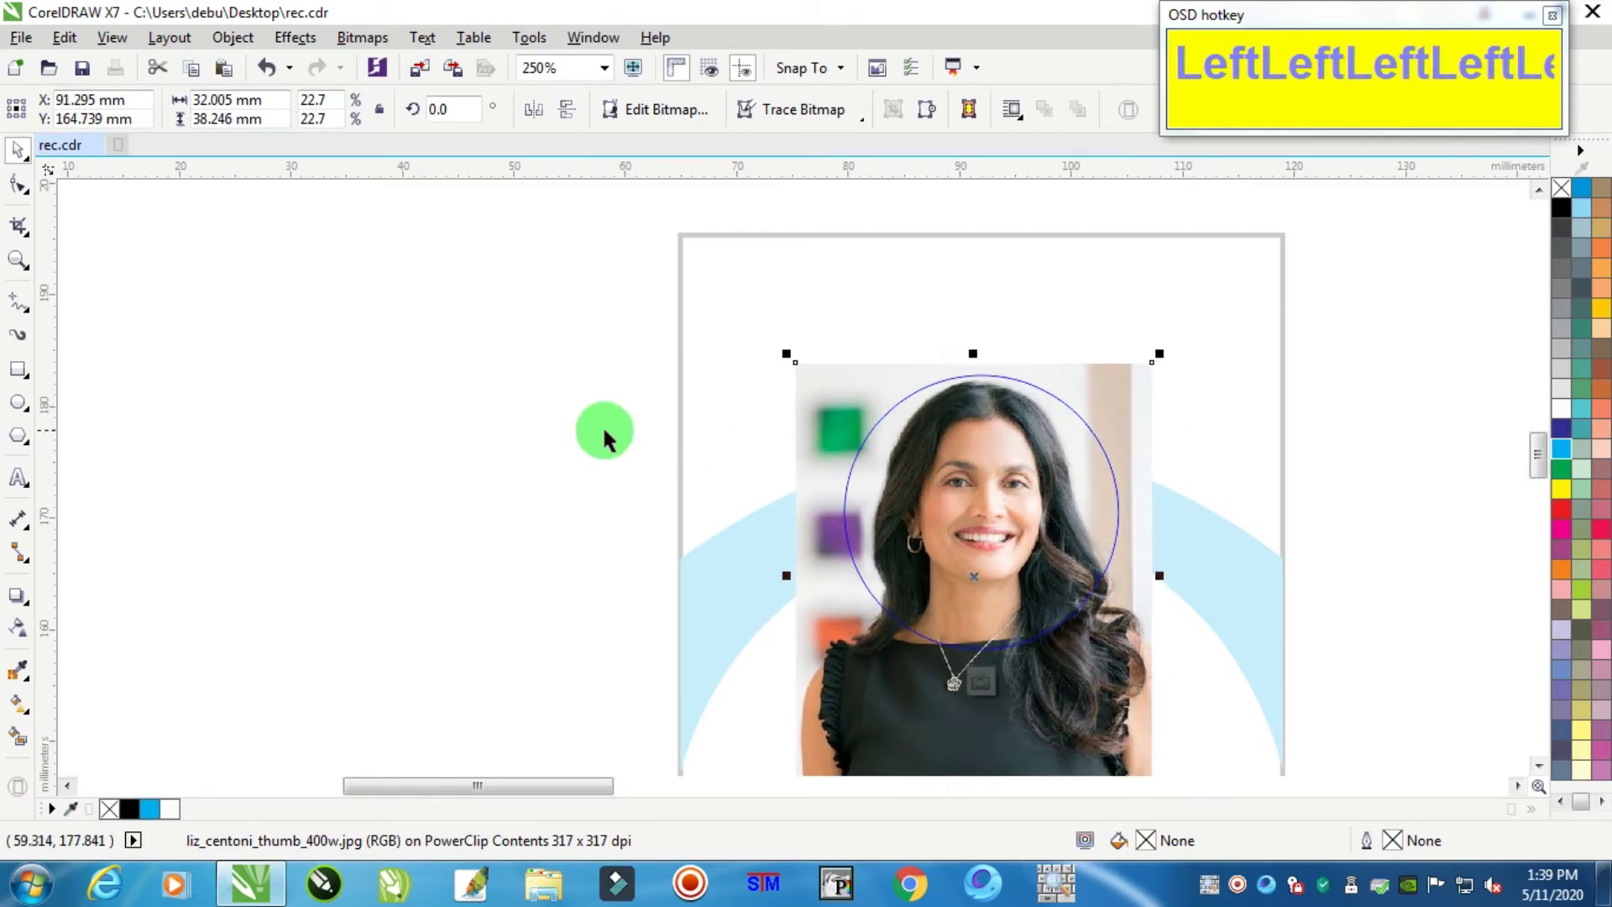
left_click(583, 467, "ctrl")
scroll(582, 462, "down", 2)
scroll(763, 497, "up", 2)
left_click(1471, 485)
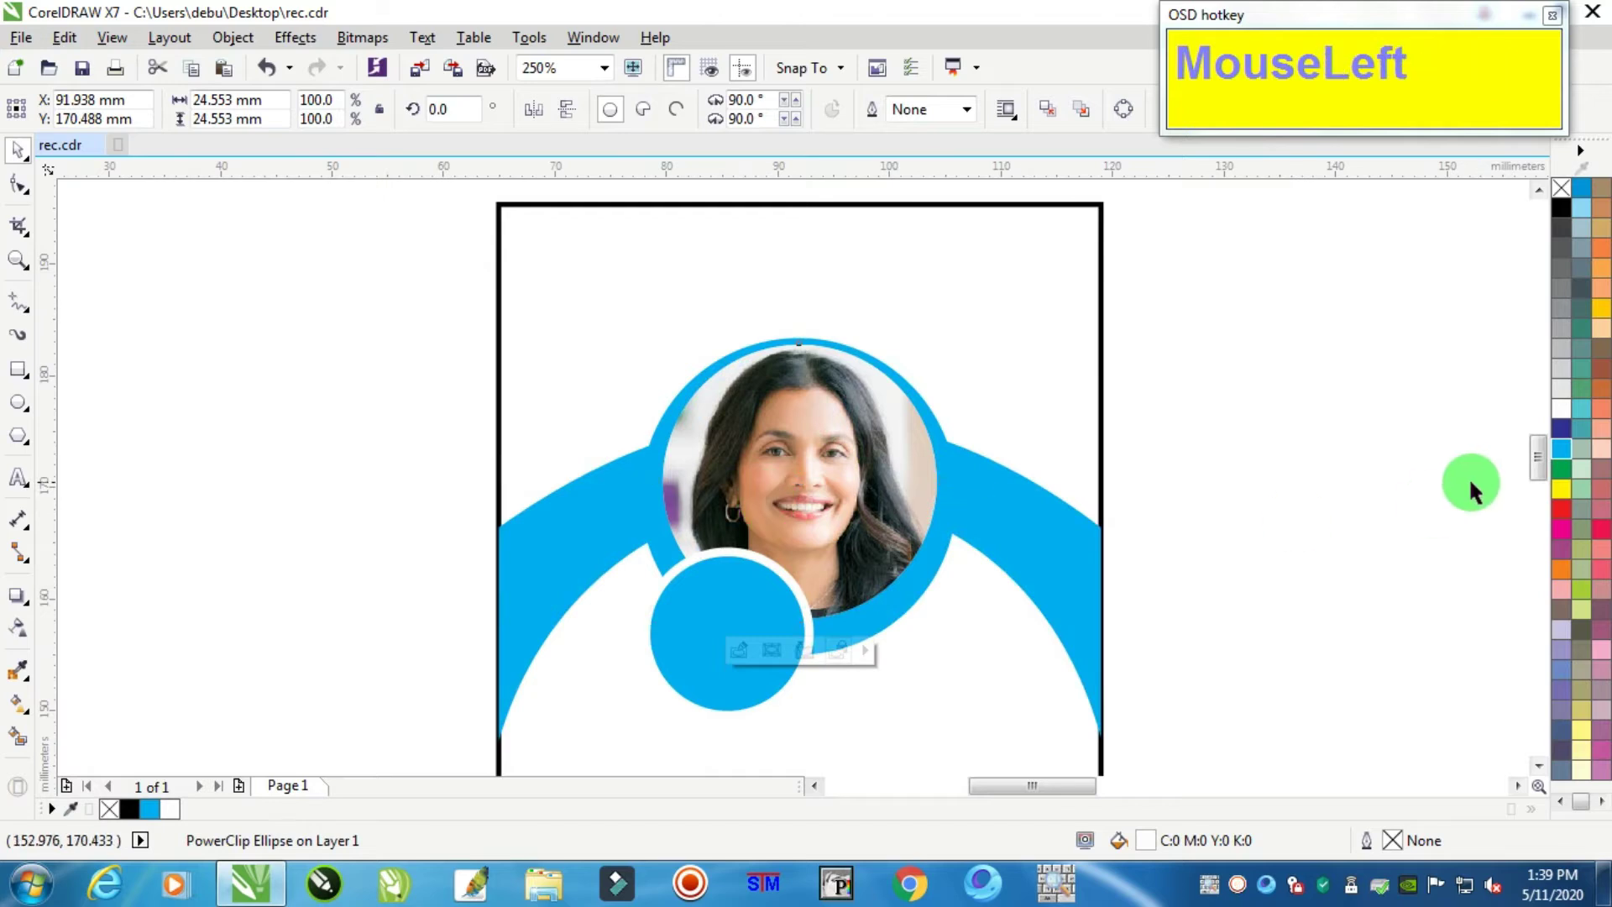
- Draw a square about 5.1 mm wide in the card's lower-left area and rotate it 45 degrees
scroll(1128, 565, "down", 3)
scroll(1072, 689, "up", 2)
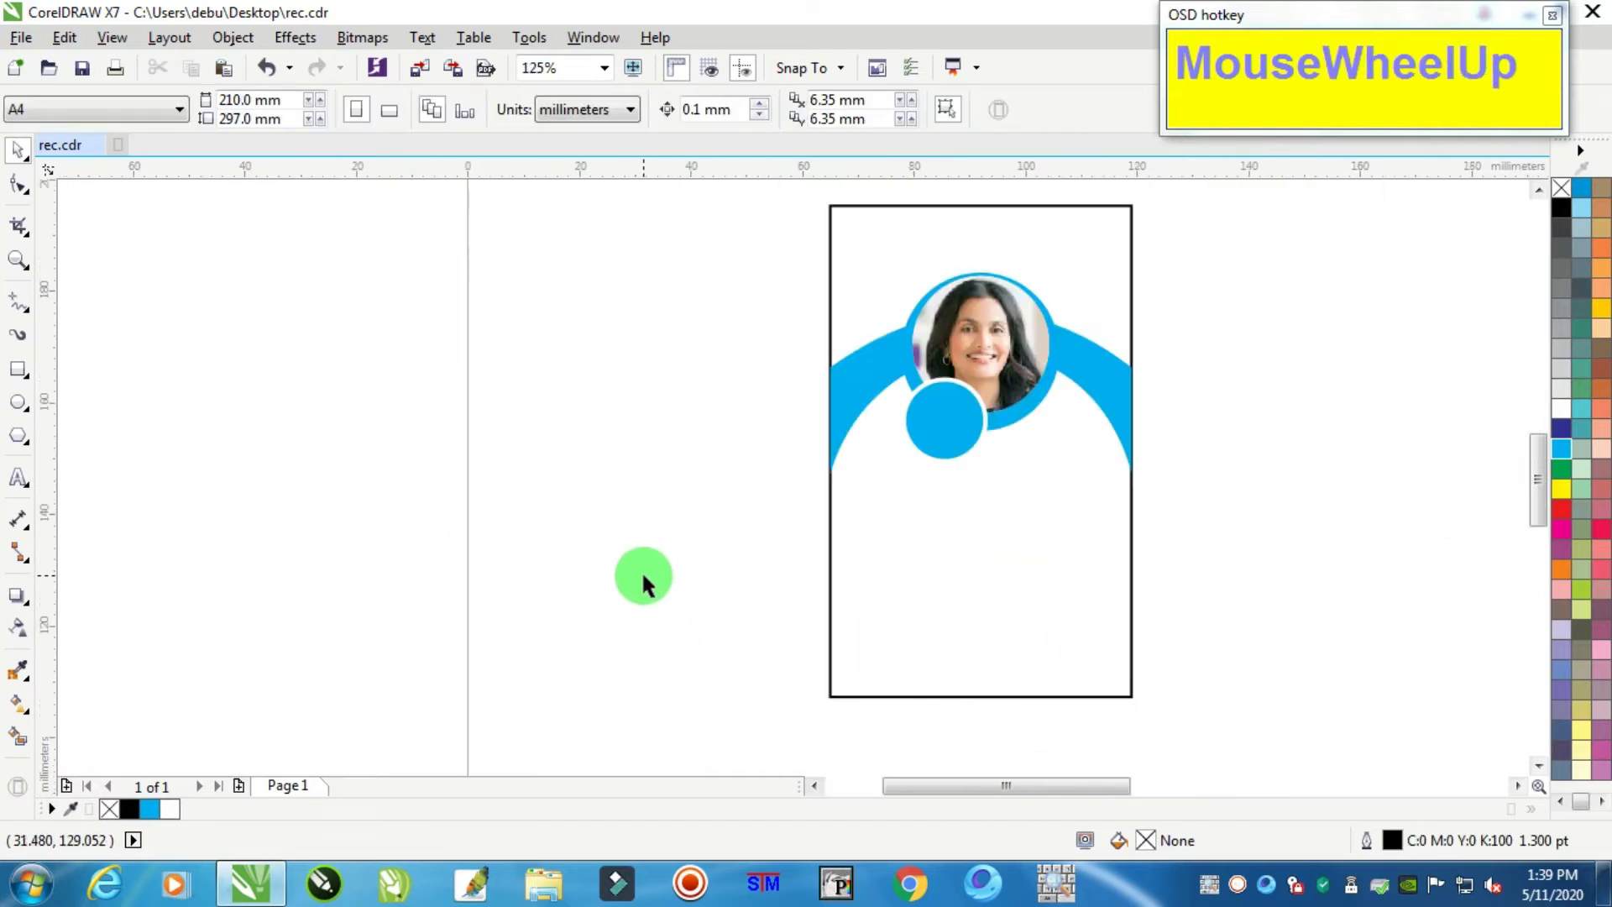
left_click(125, 451)
left_click(18, 378)
scroll(997, 692, "up", 2)
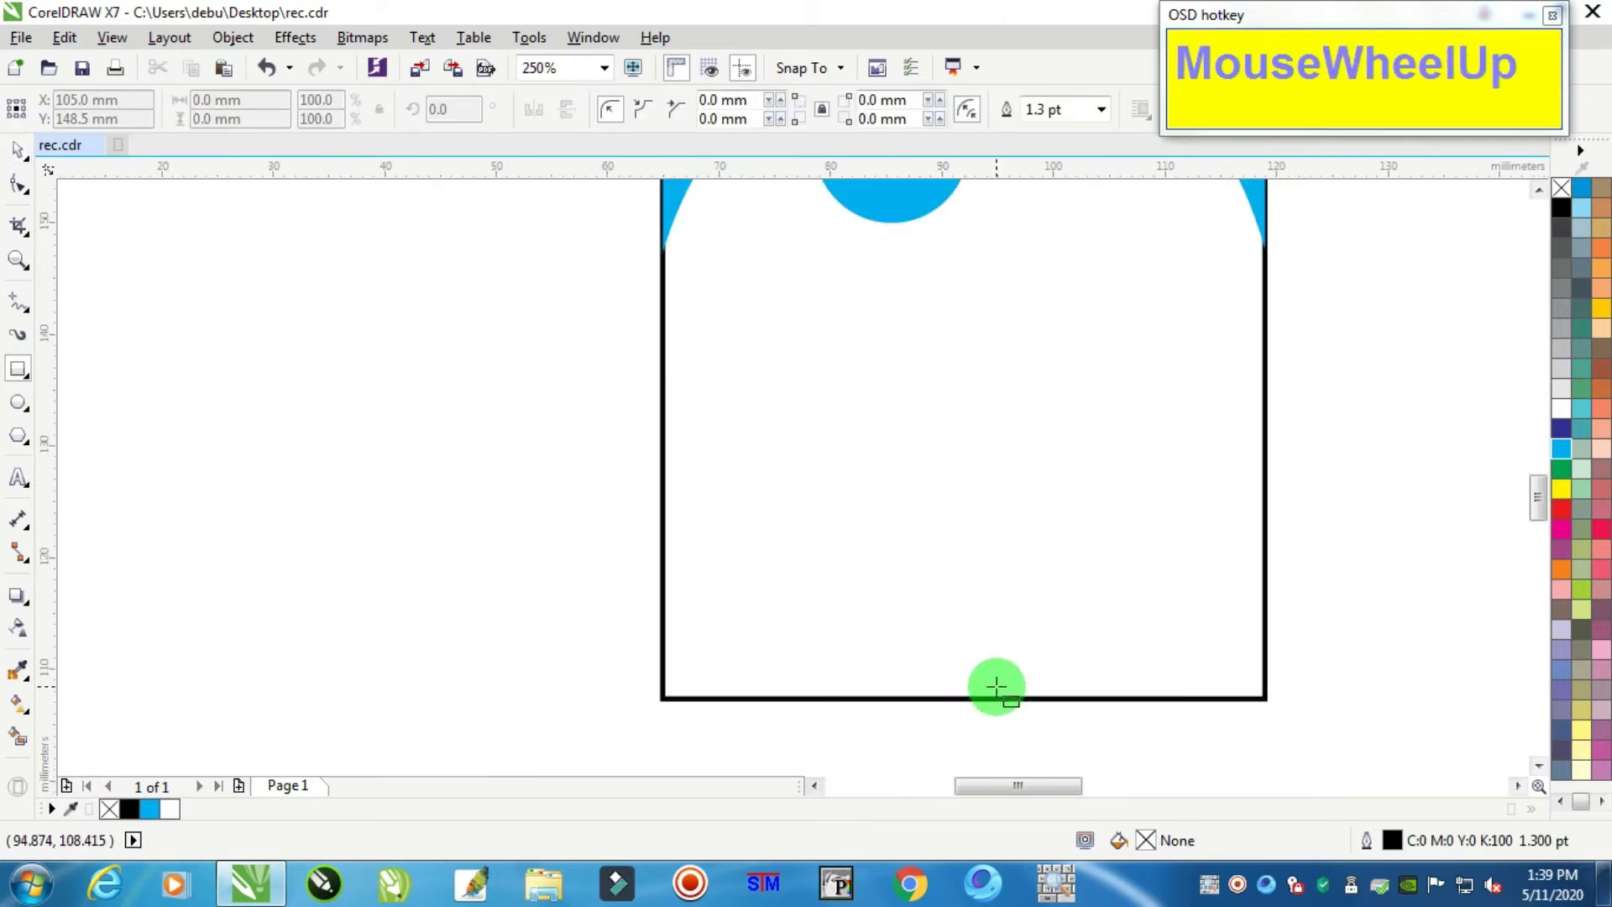
left_click_drag(758, 525, 798, 581)
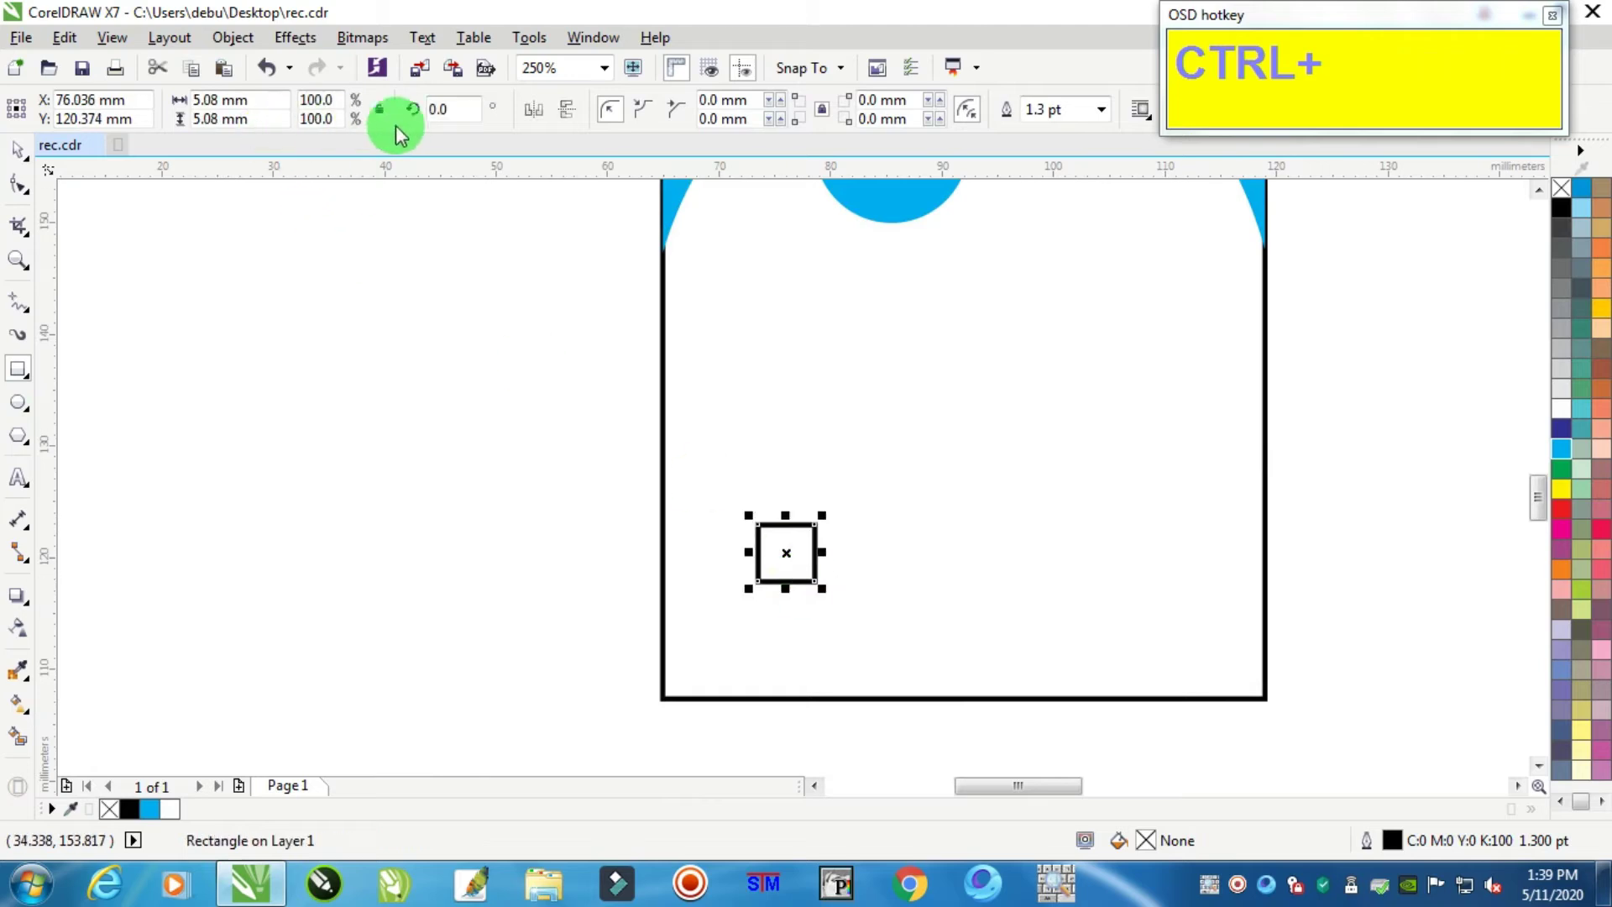
left_click(453, 109)
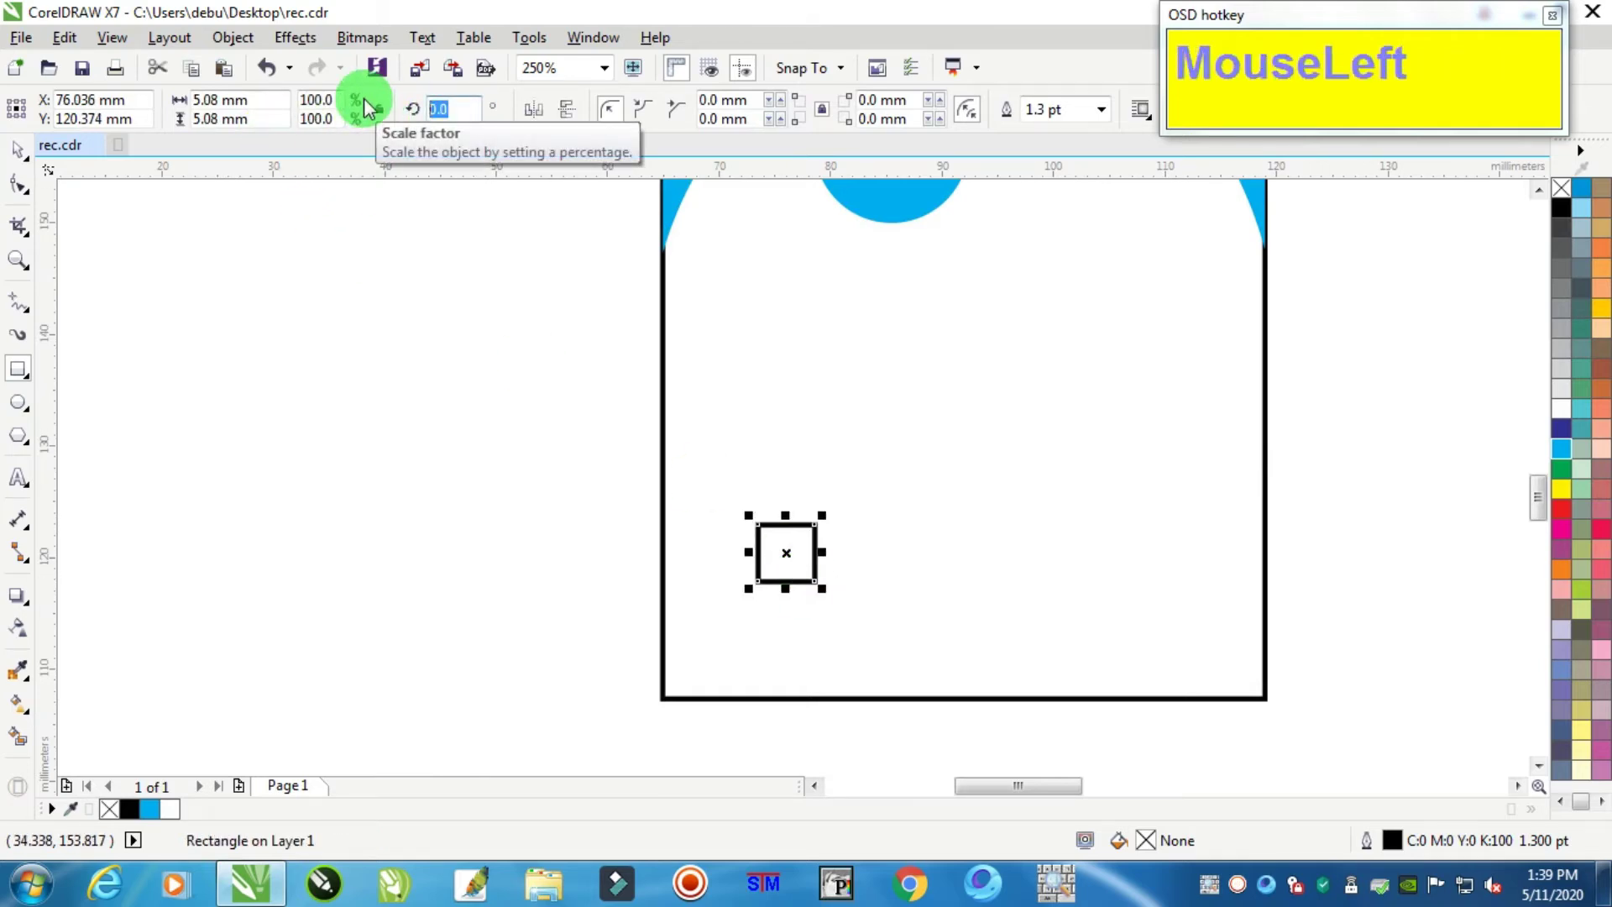
type("45")
key("Return")
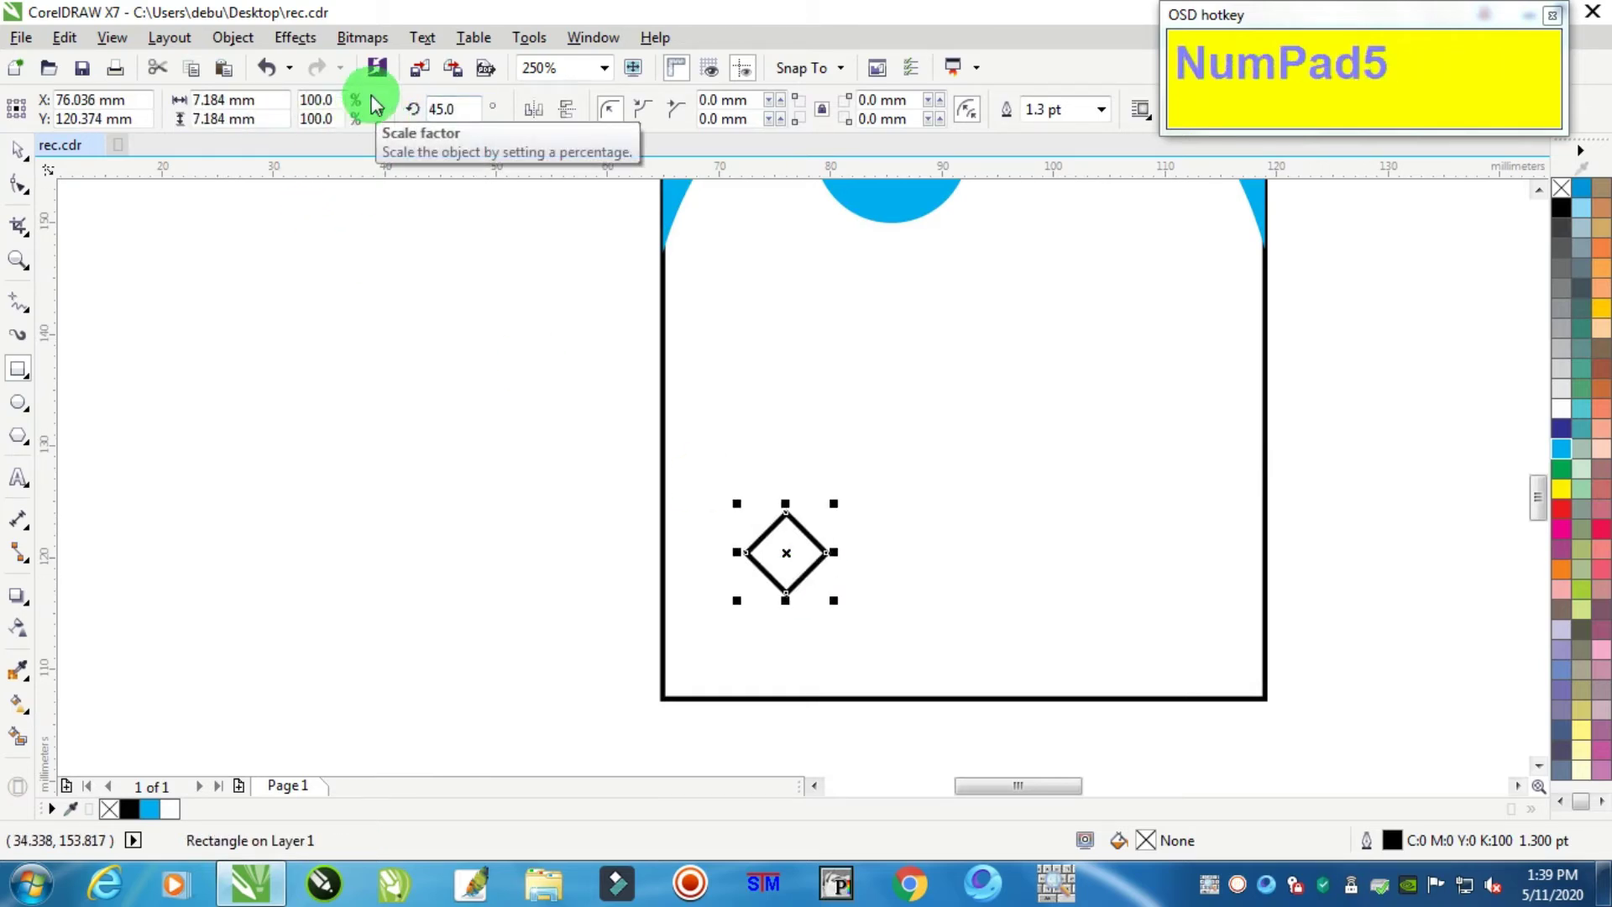
- Fill the diamond with blue (C:100 M:20 Y:0 K:0) and remove its outline
left_click(21, 153)
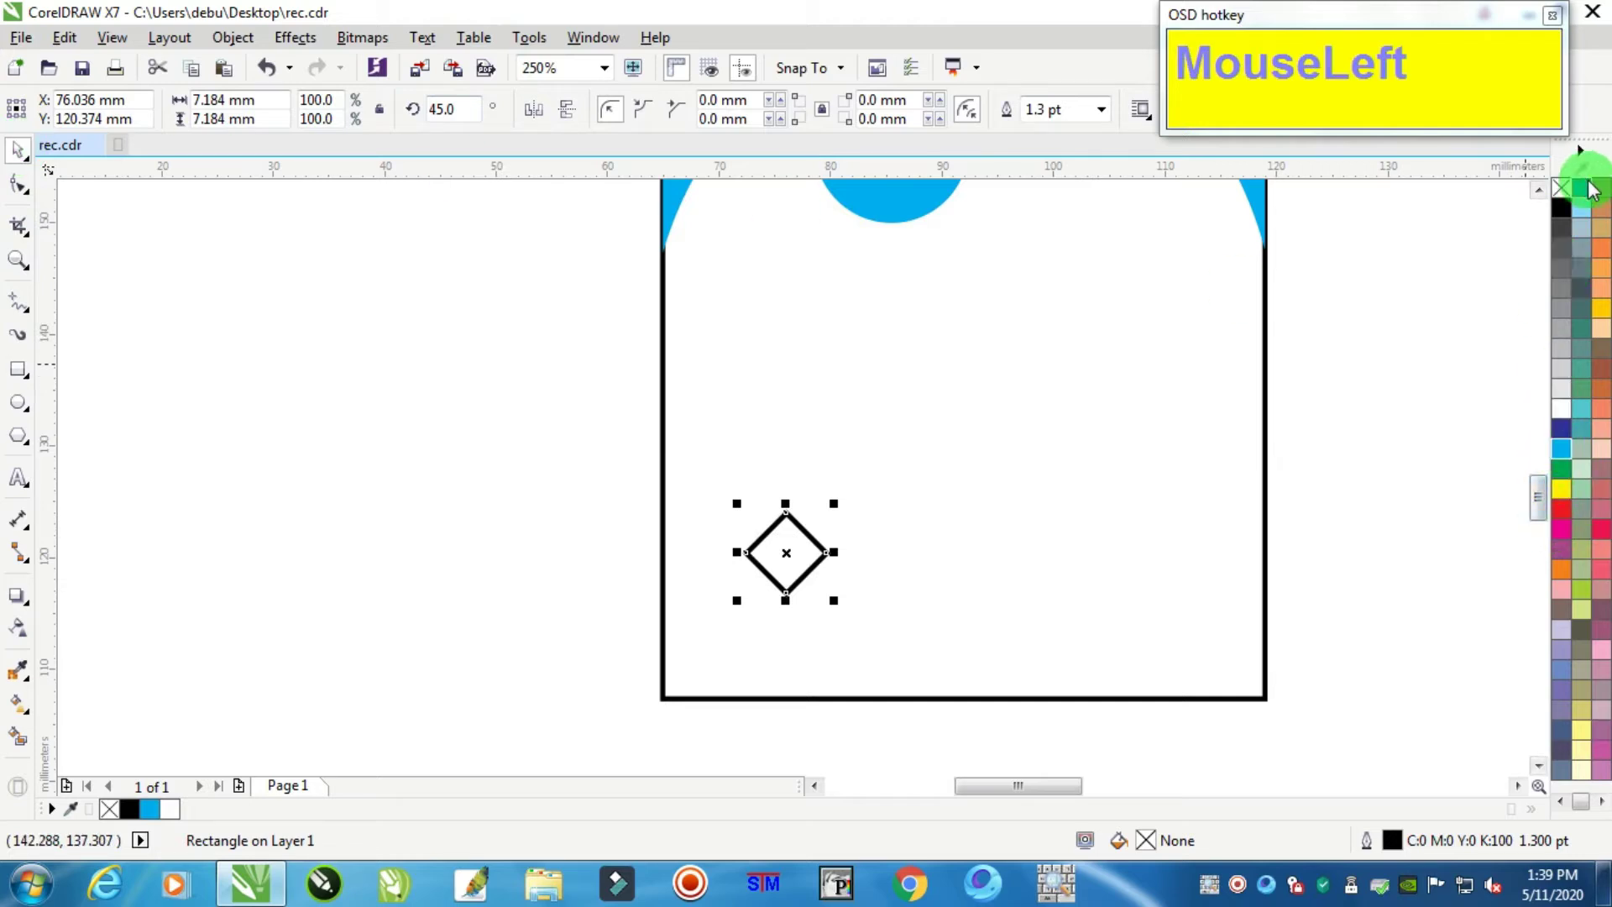
right_click(1561, 186)
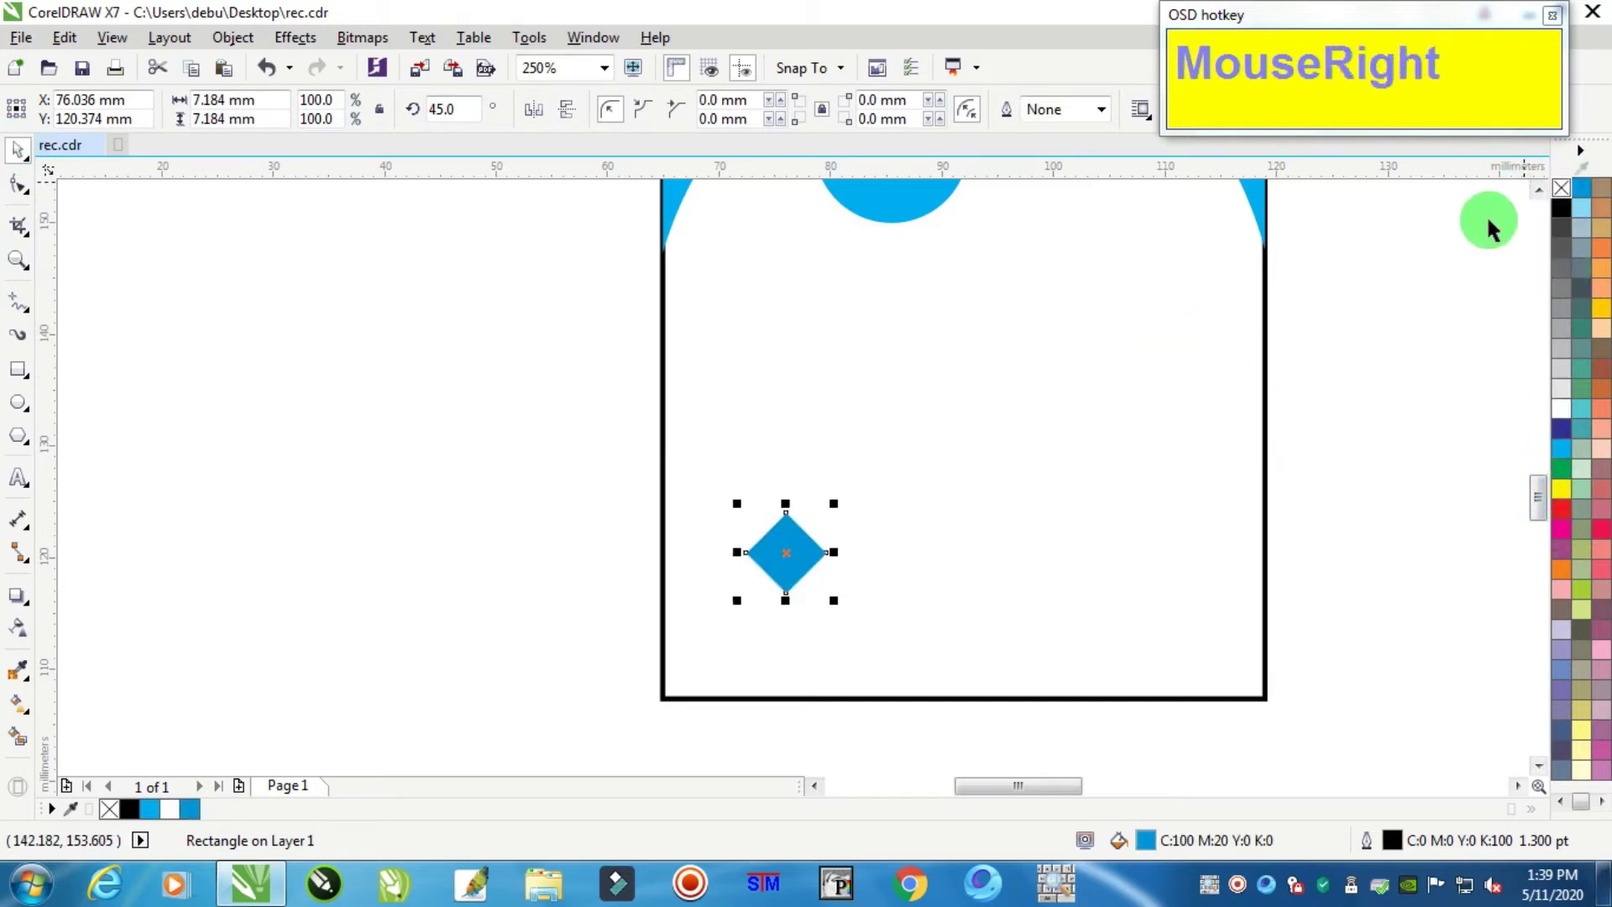
scroll(821, 567, "up", 2)
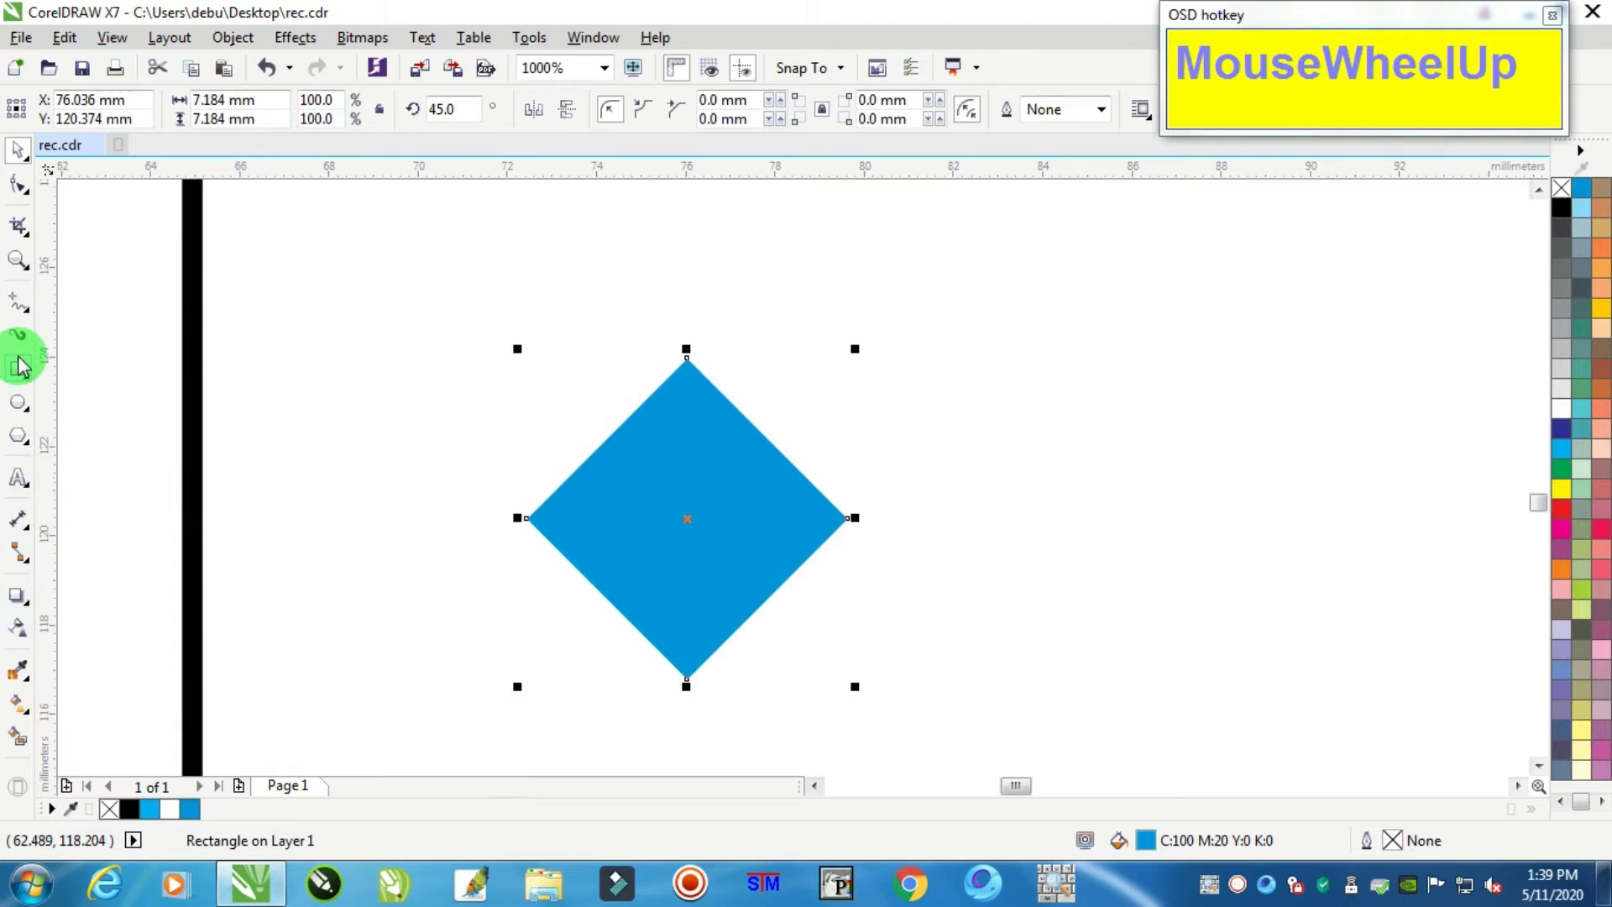
- Apply a vertical linear fountain fill to the diamond, running from blue at its lower end to light blue at its upper end
left_click(20, 707)
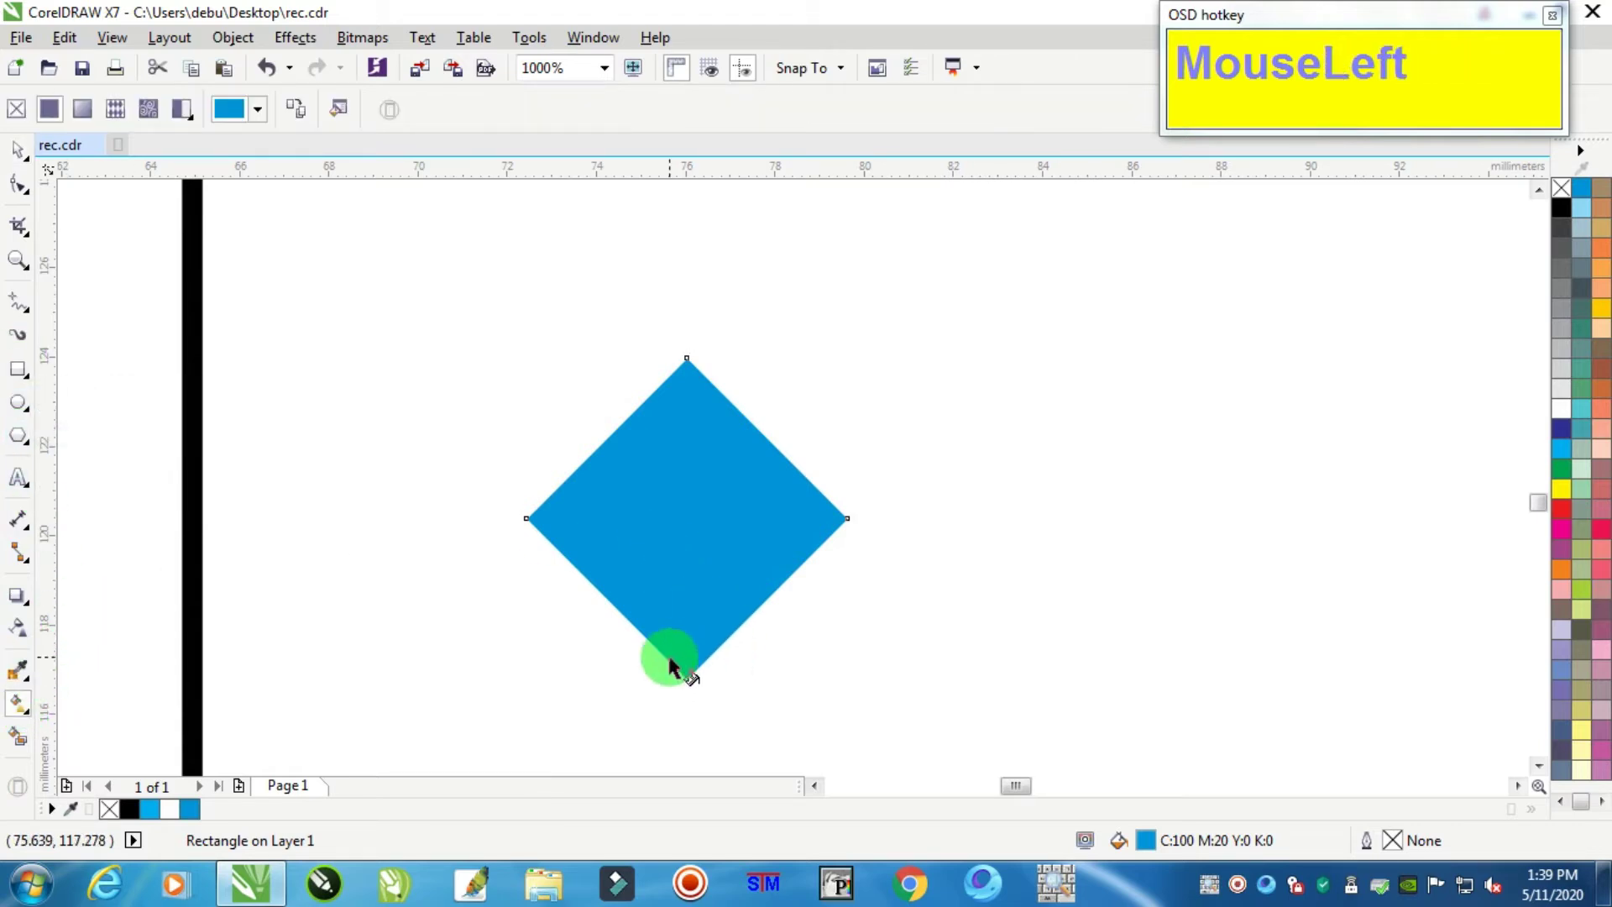
left_click_drag(677, 504, 678, 485)
left_click_drag(1584, 210, 684, 522)
left_click_drag(670, 653, 682, 594)
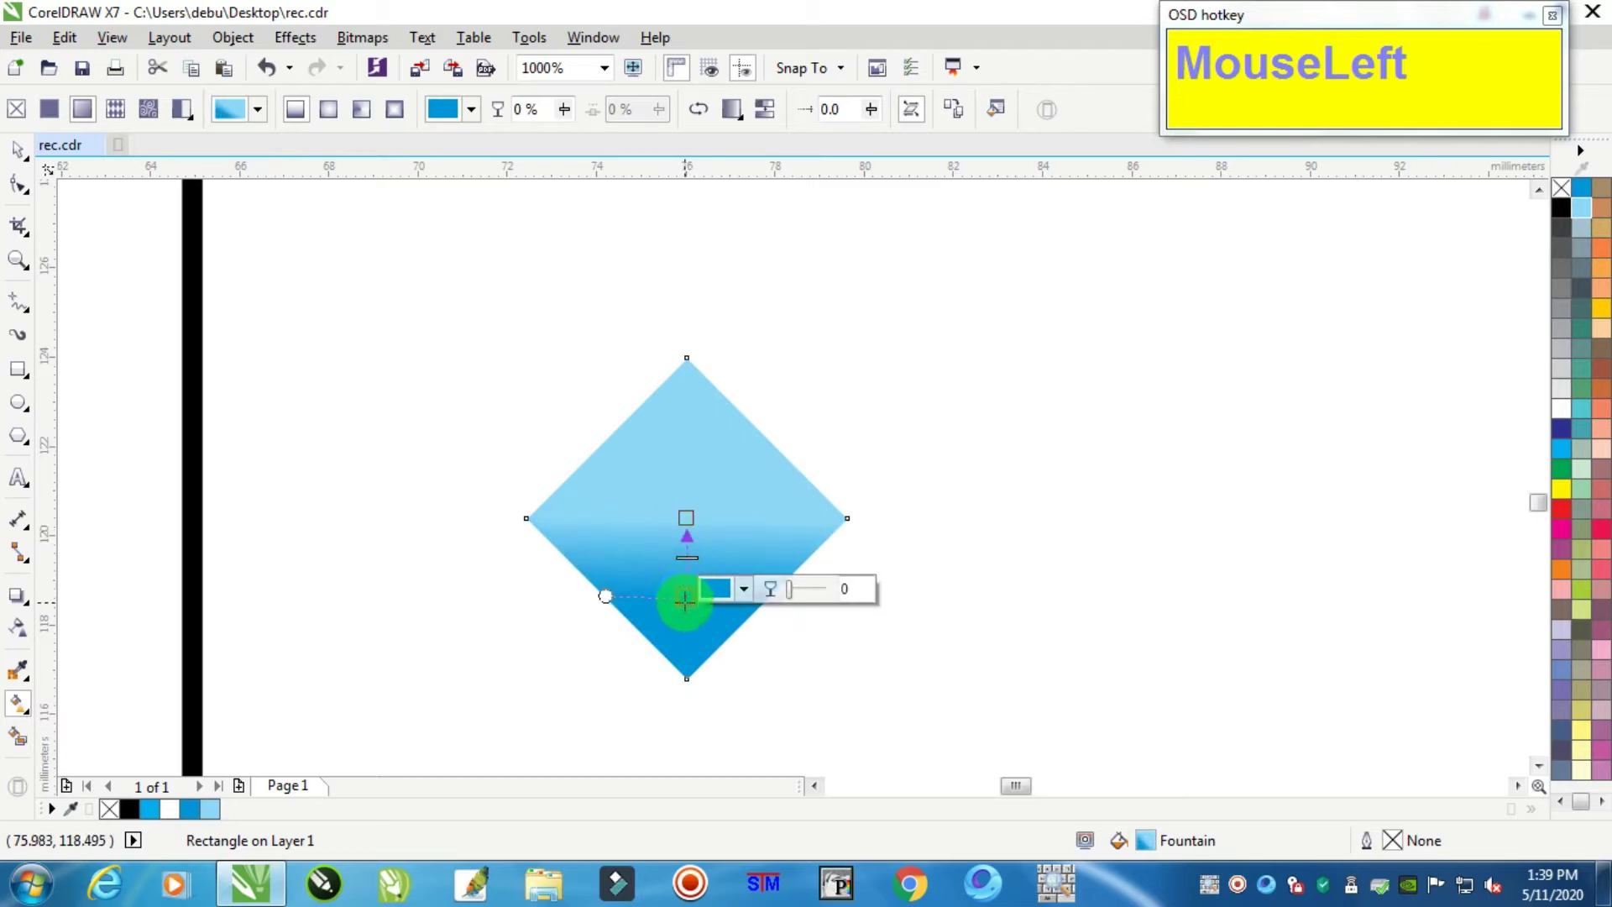
- Set the gradient's lower colour to dark blue C:100 M:62 Y:33 K:13 and extend its light blue end further up the diamond
left_click(744, 591)
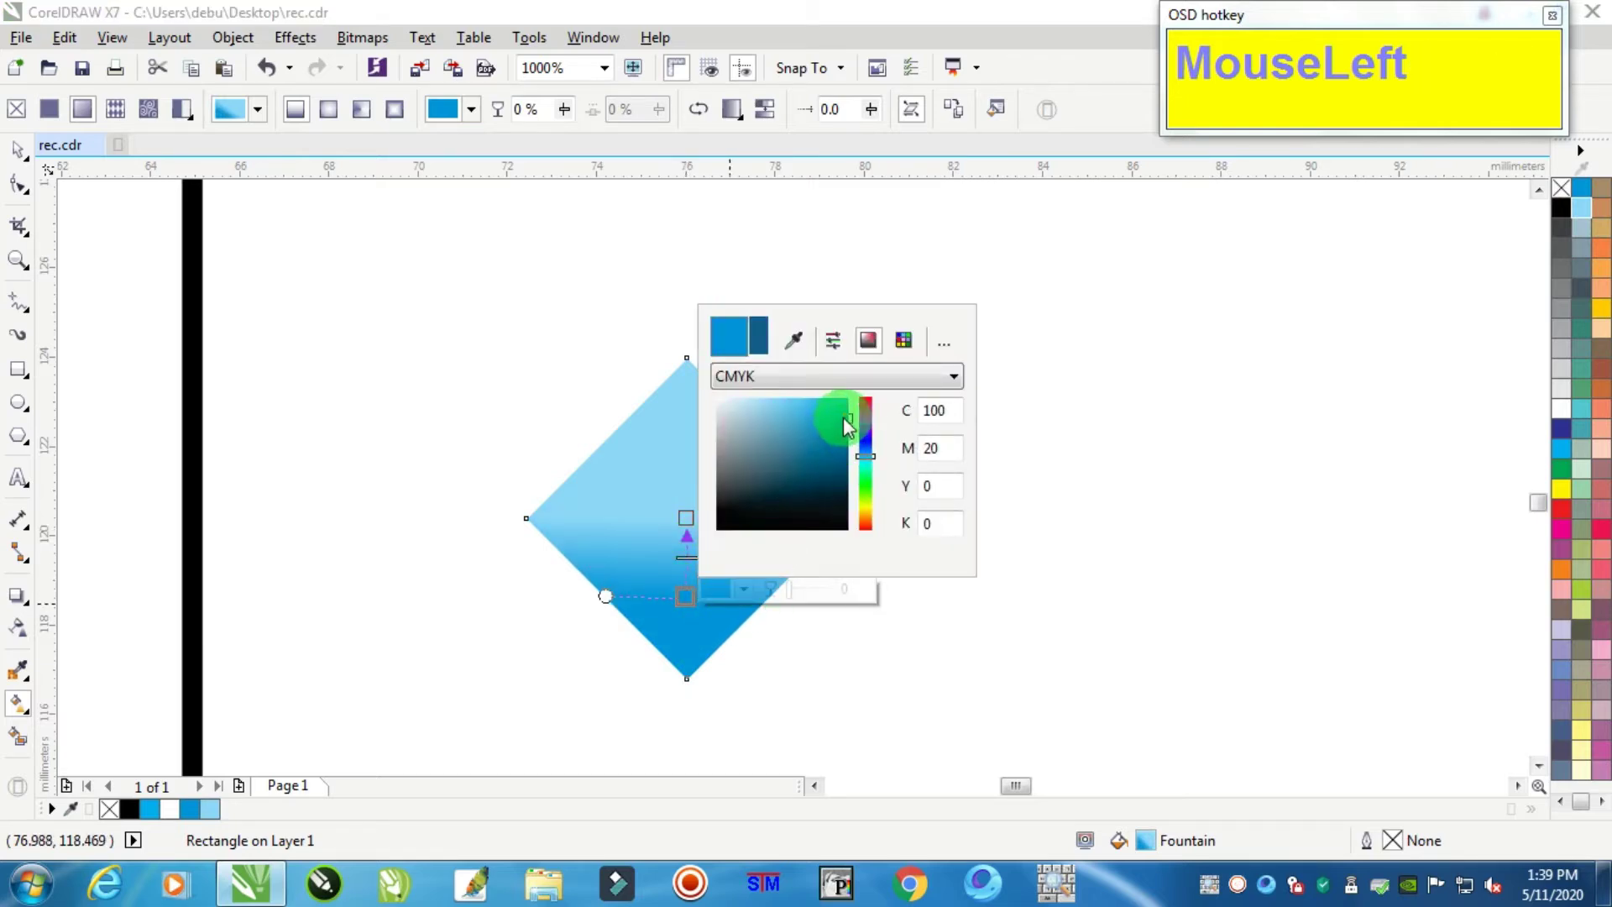
left_click(835, 447)
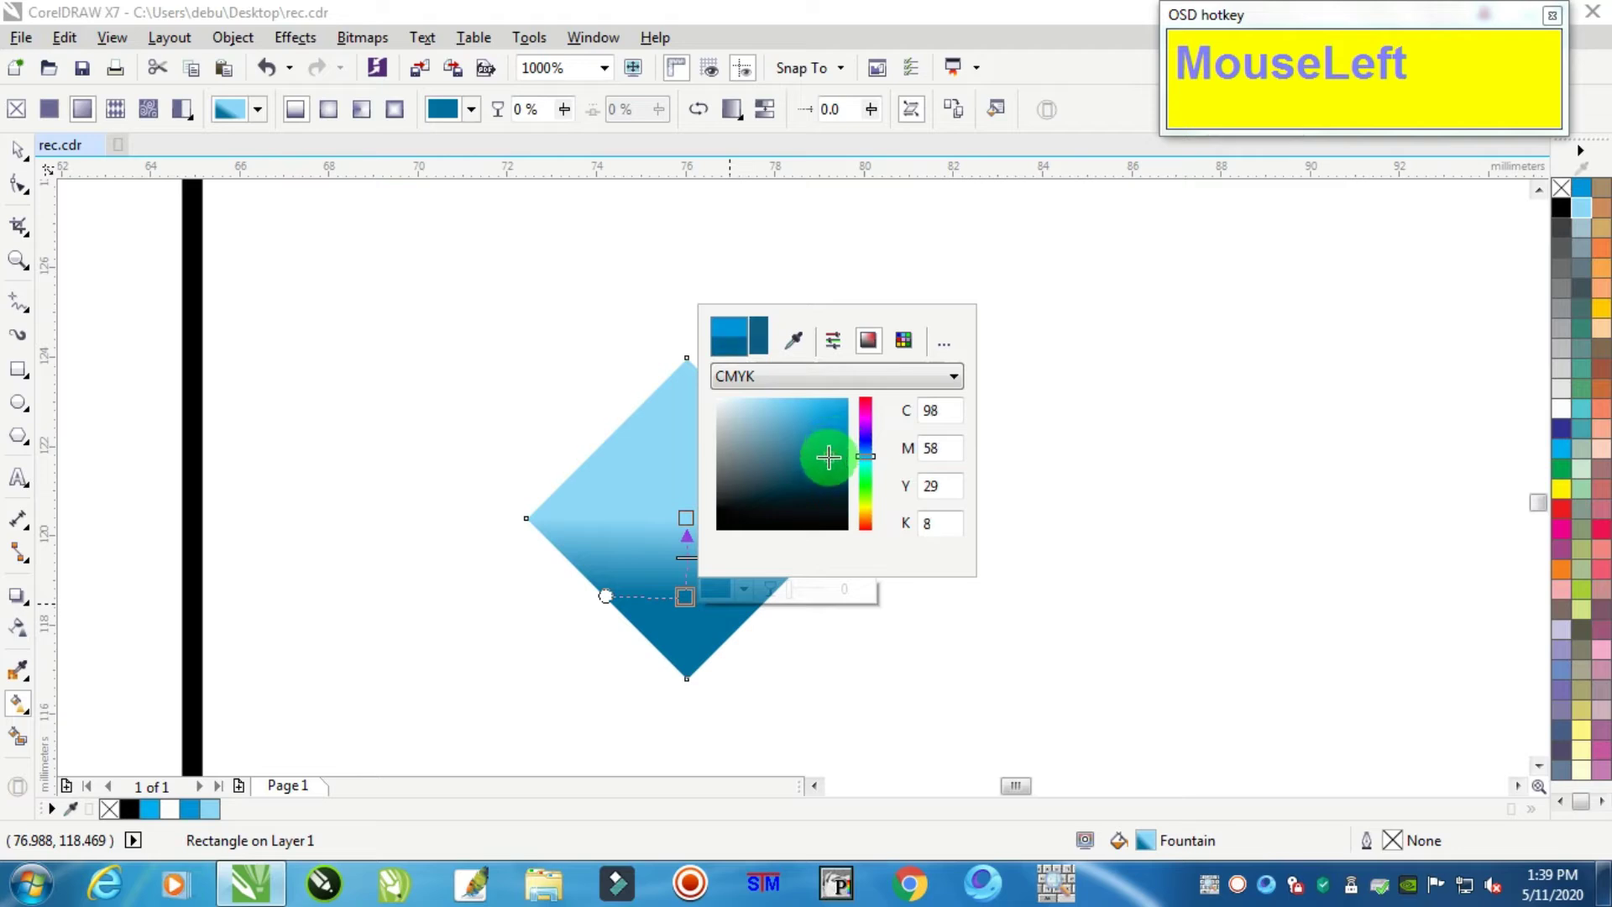
left_click_drag(829, 463, 829, 465)
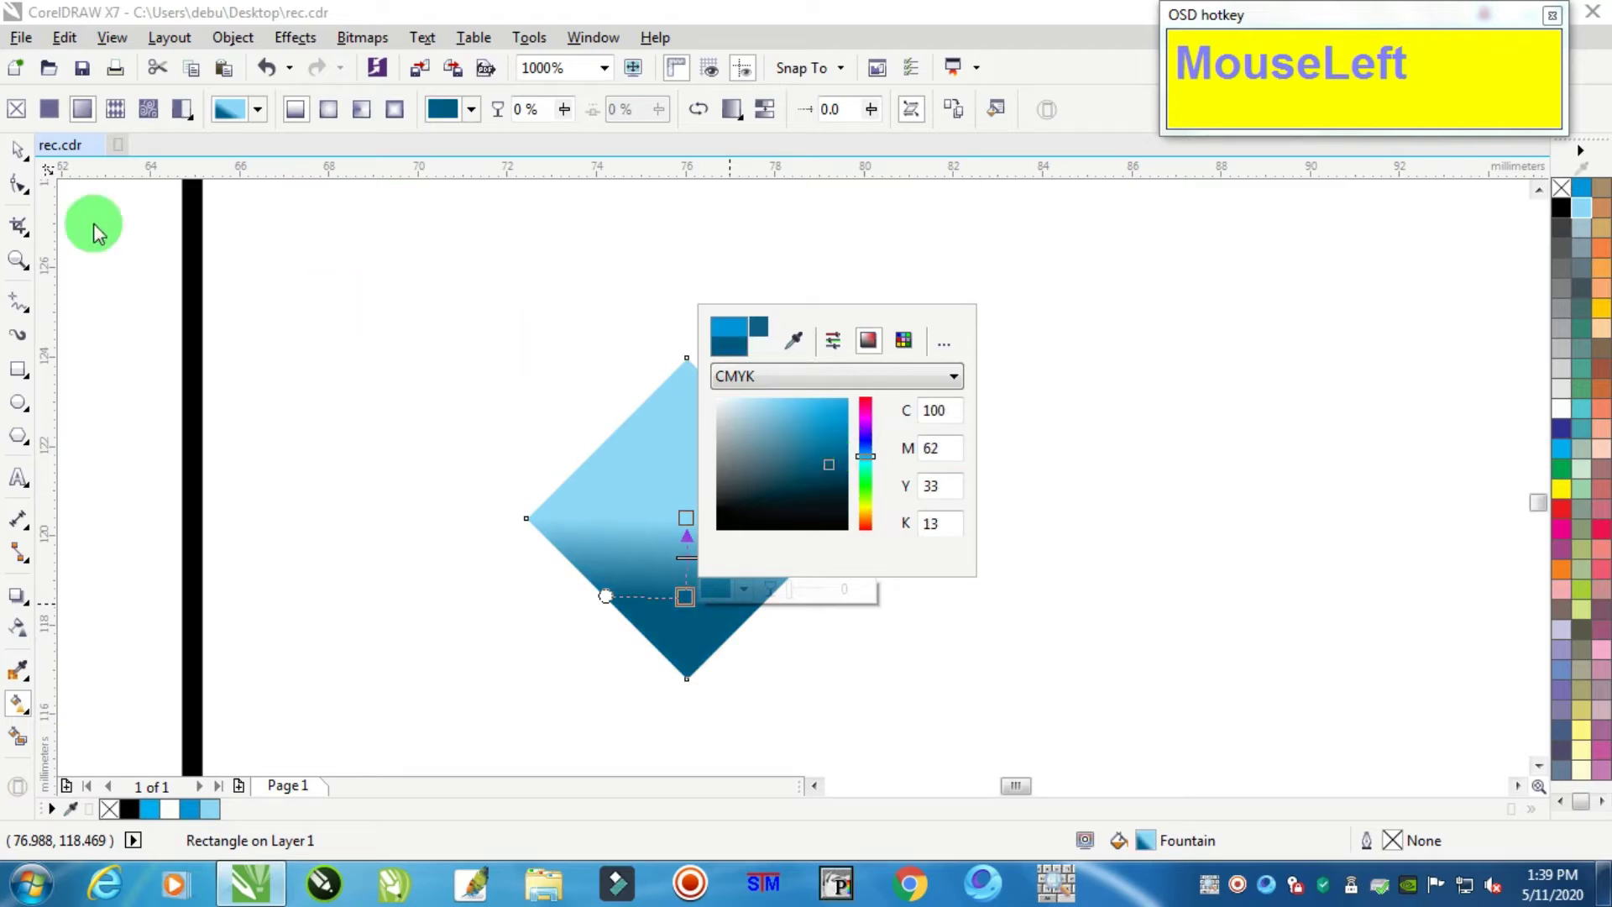
left_click(21, 153)
left_click_drag(686, 512, 685, 469)
left_click(96, 147)
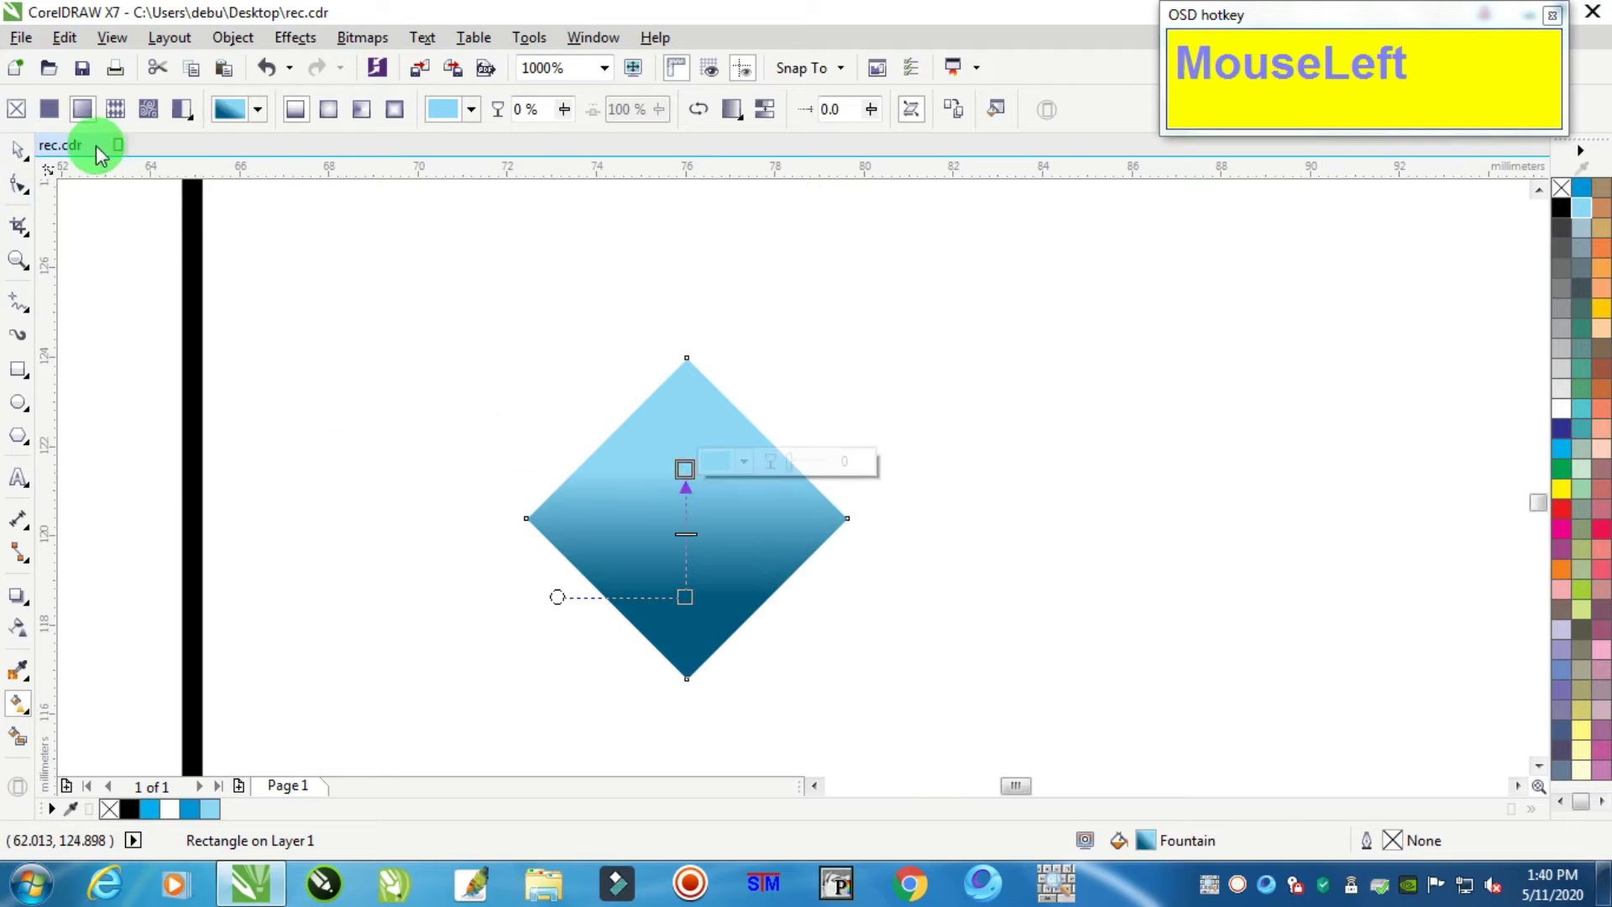
- Move the diamond onto the card's lower-left corner, centred at about X 66.9 mm, Y 108.7 mm
left_click(15, 154)
scroll(558, 479, "down", 4)
scroll(565, 515, "up", 4)
left_click_drag(573, 446, 490, 556)
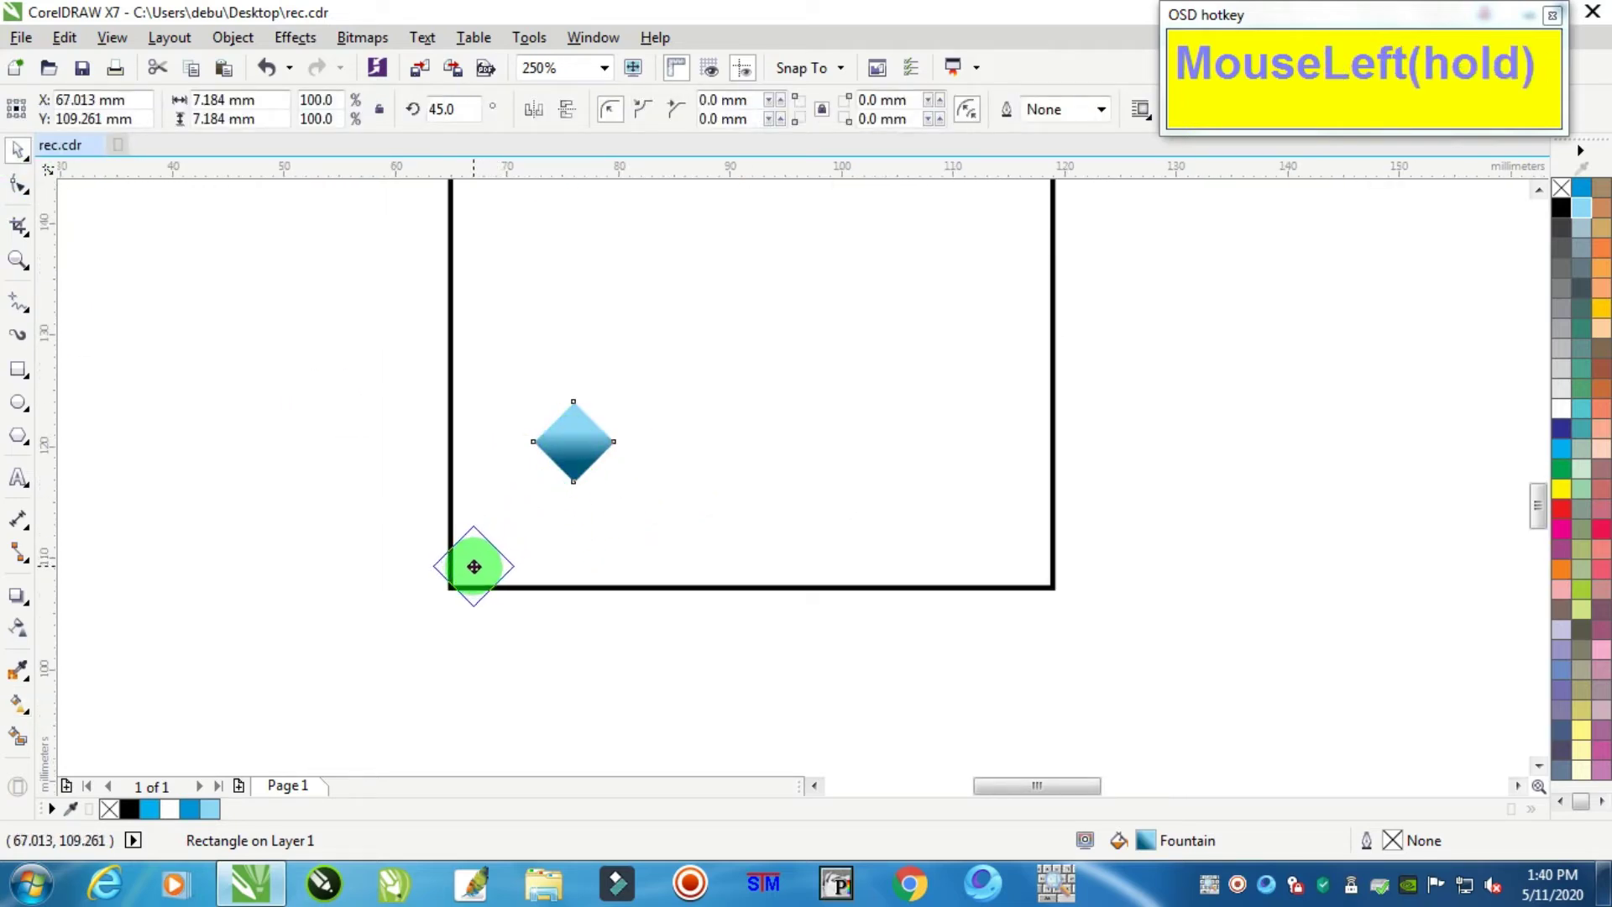
left_click_drag(473, 572, 473, 572)
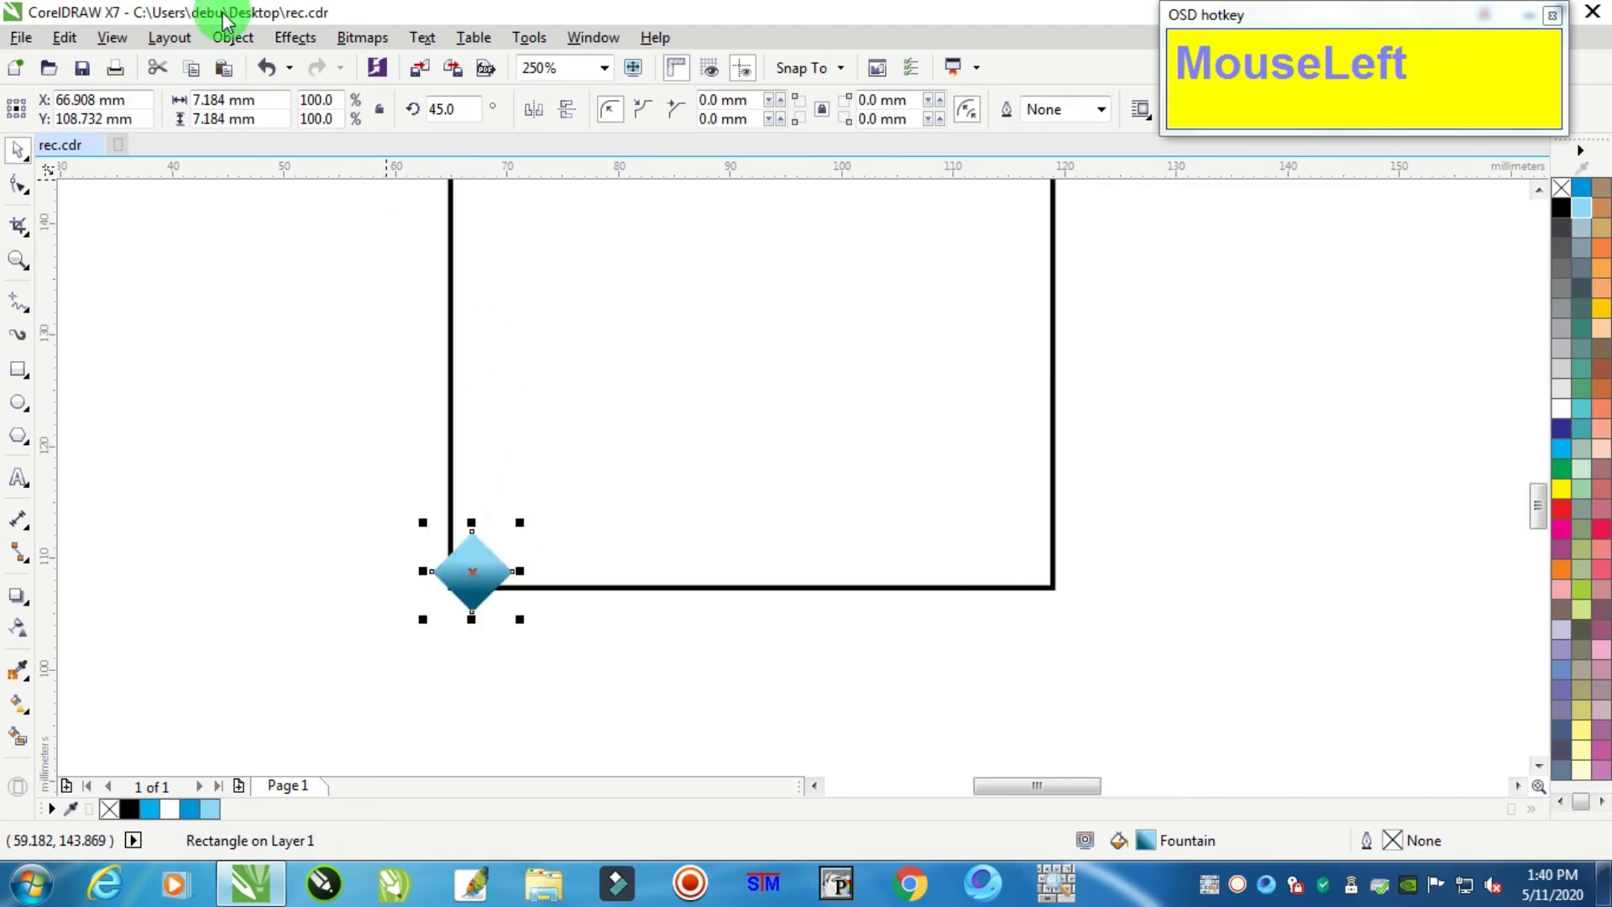
- Duplicate the diamond eight times to the right with the Position transformation, each copy offset 7.184 mm horizontally from the last
left_click(229, 38)
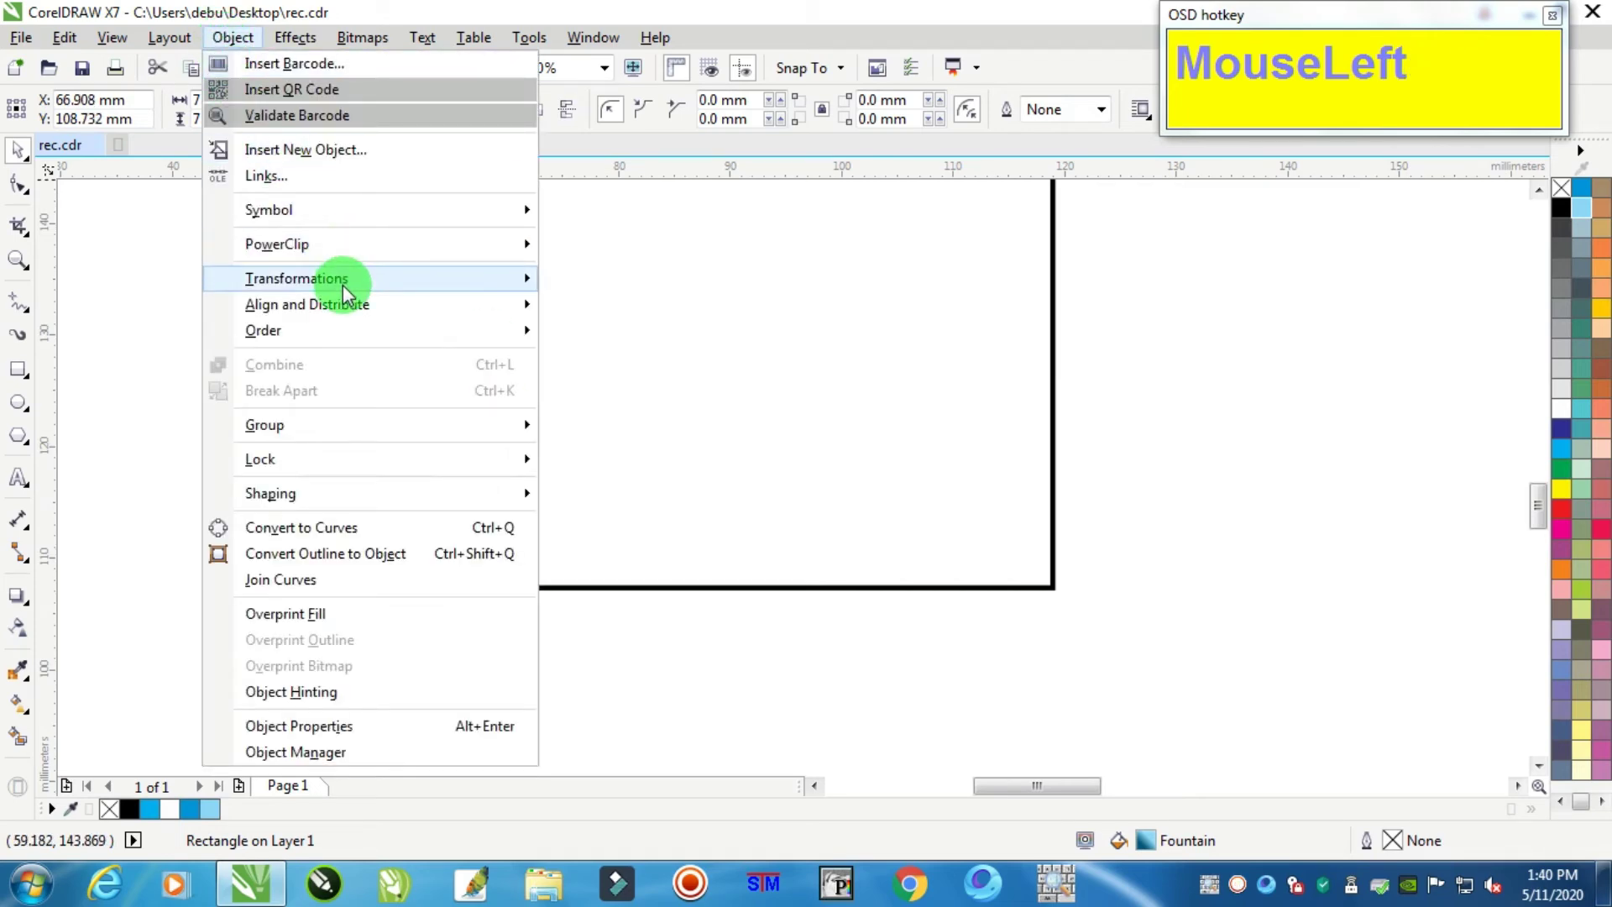
mouse_move(349, 278)
left_click(680, 306)
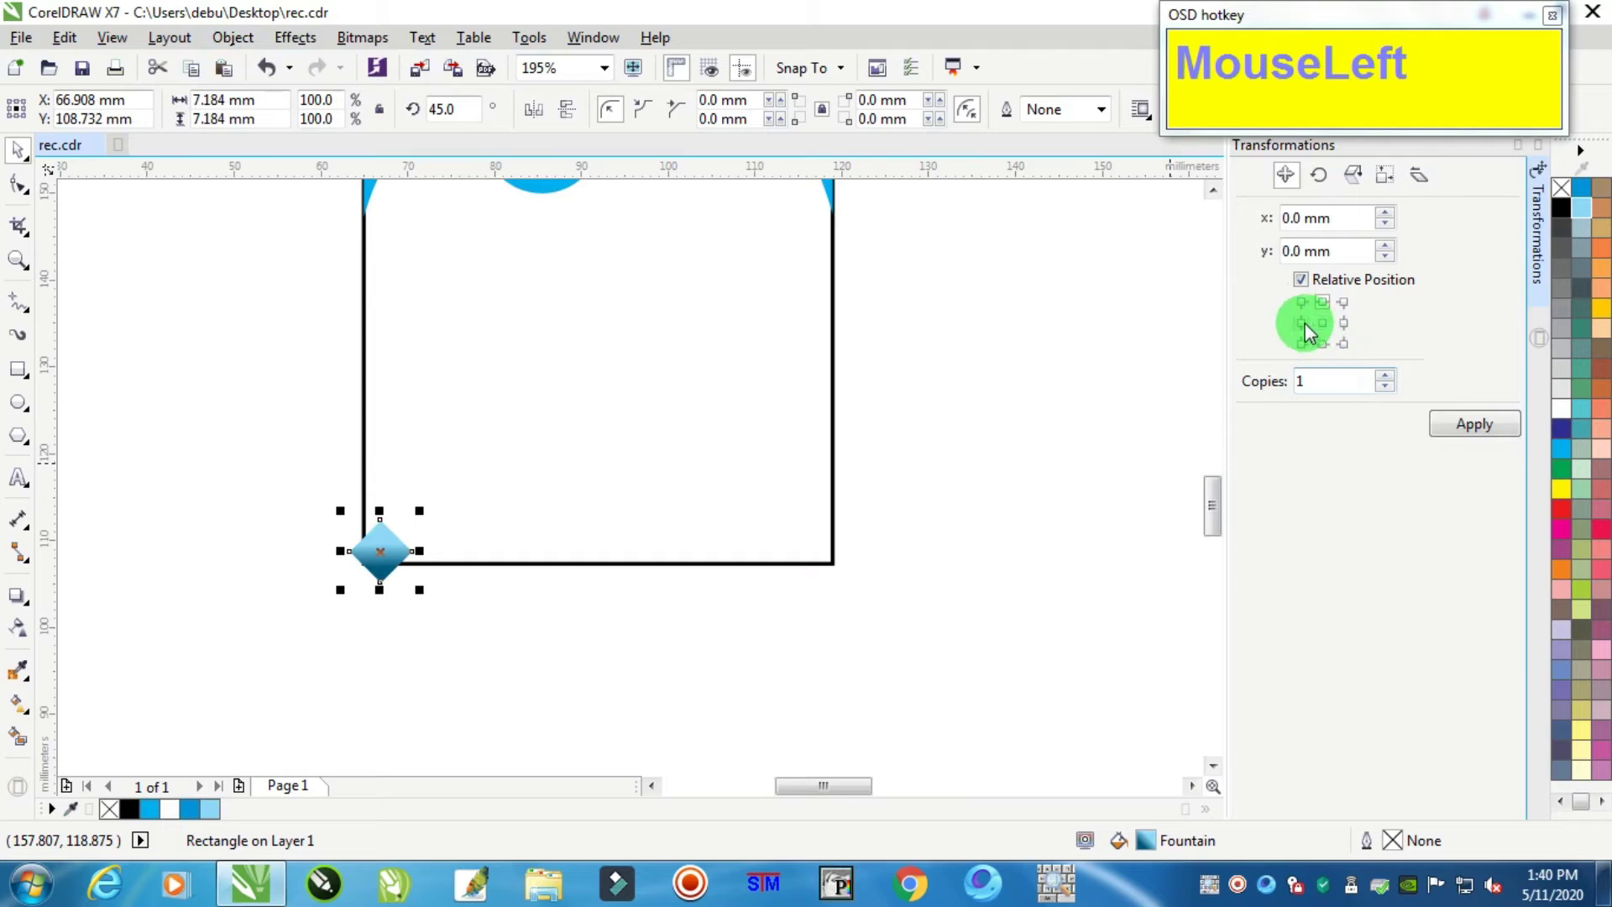
left_click(1302, 323)
left_click(1343, 323)
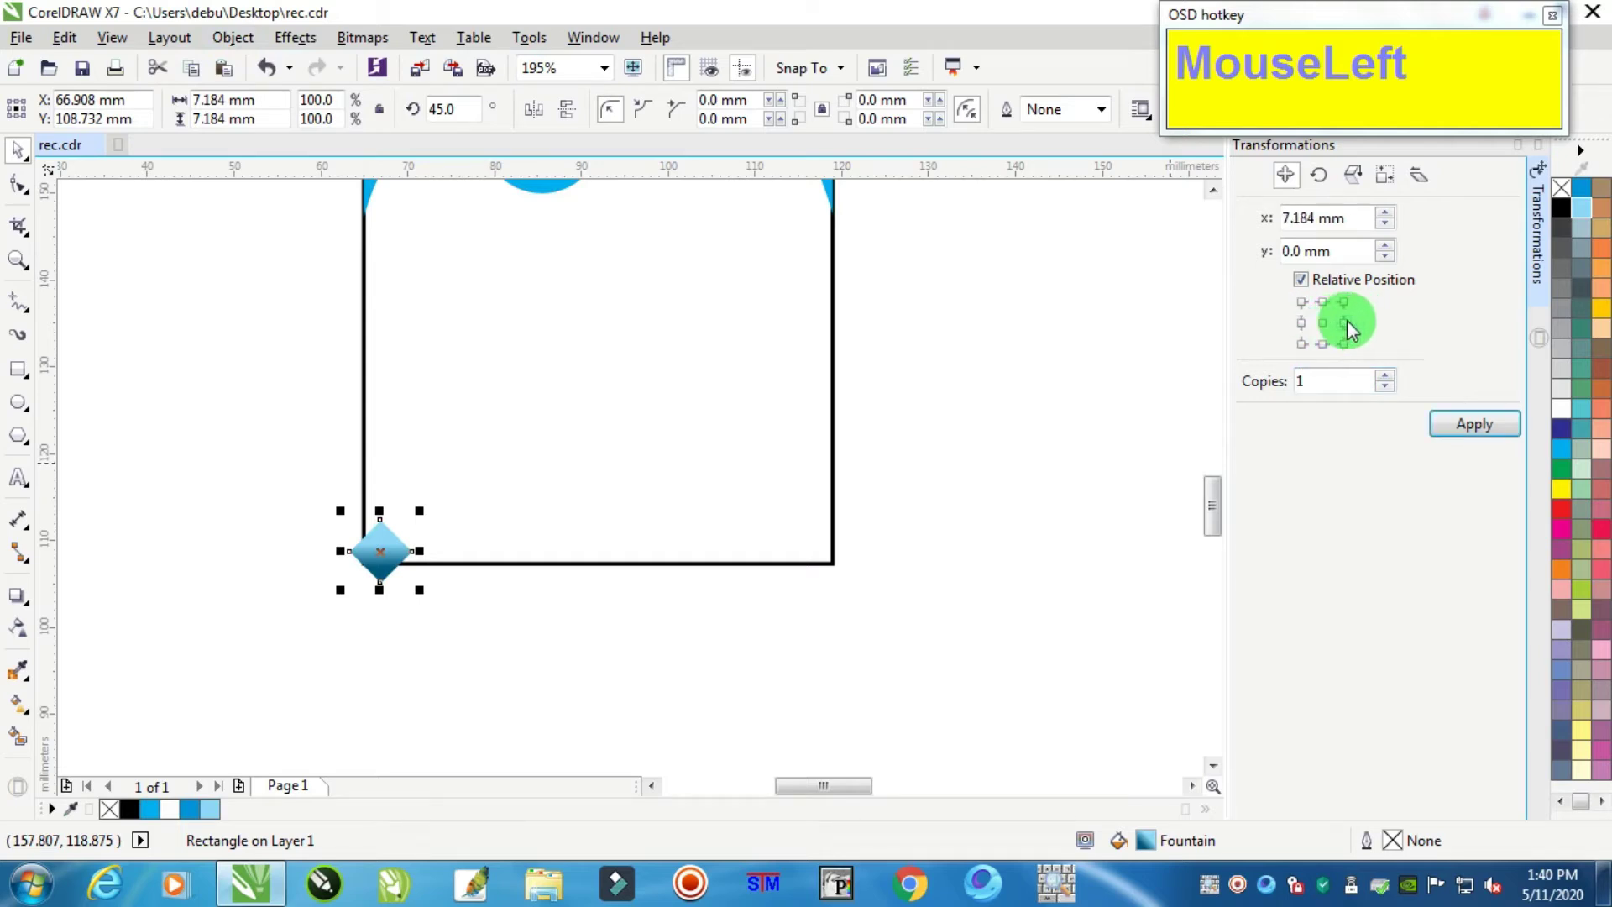
left_click(1439, 426)
left_click(1454, 427)
left_click(1453, 426)
left_click(1454, 426)
left_click(1453, 426)
left_click(1454, 426)
left_click(1454, 425)
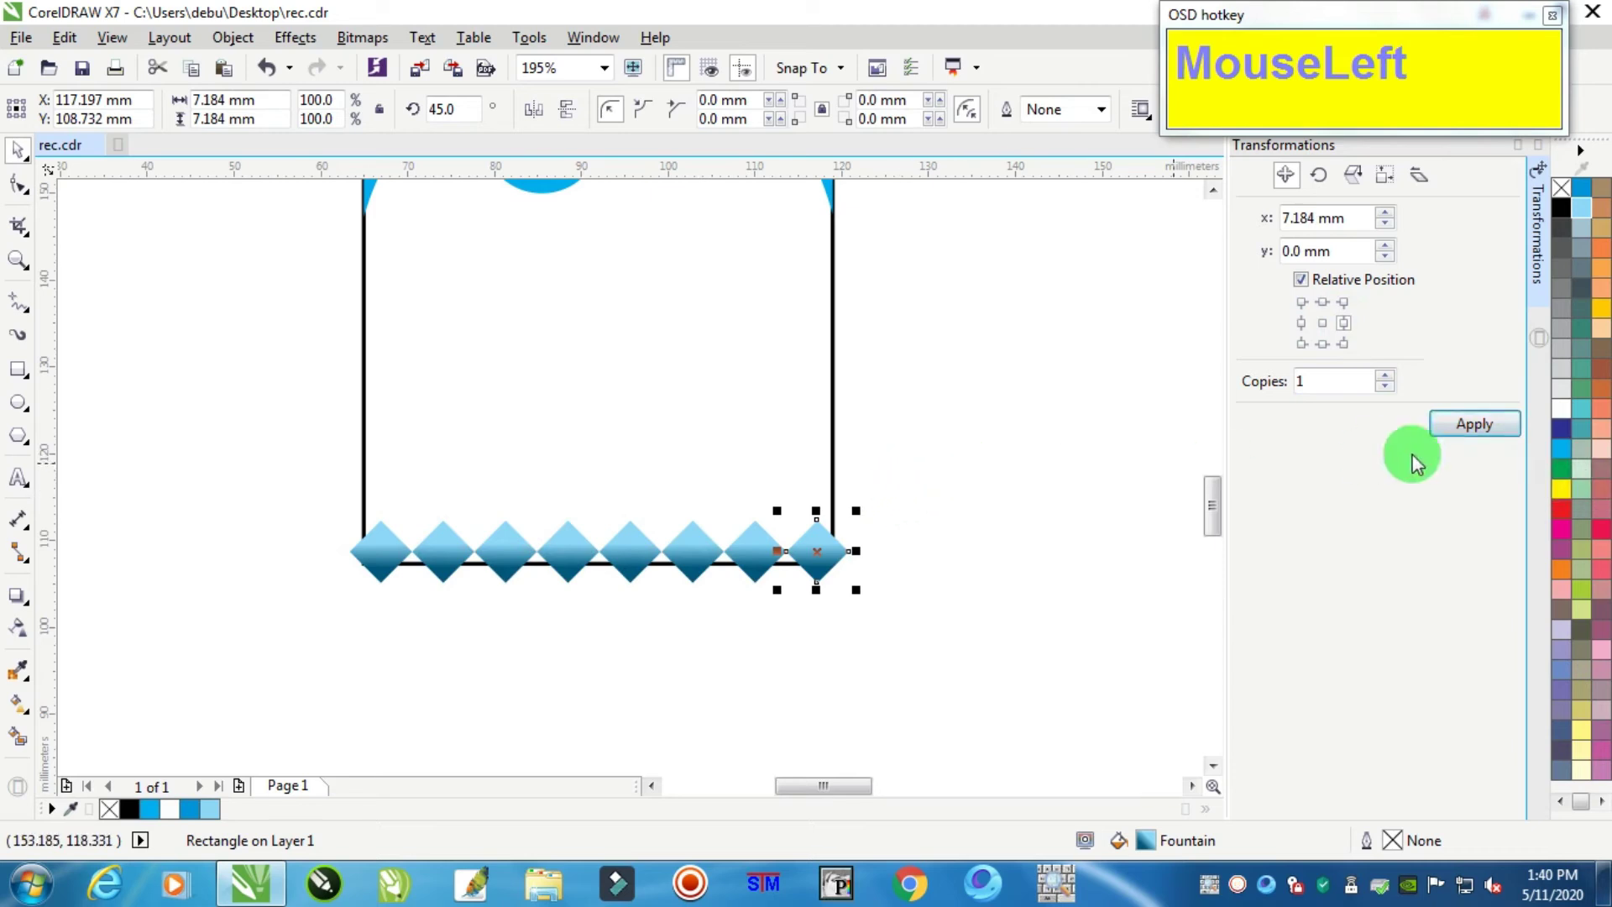
left_click(1509, 430)
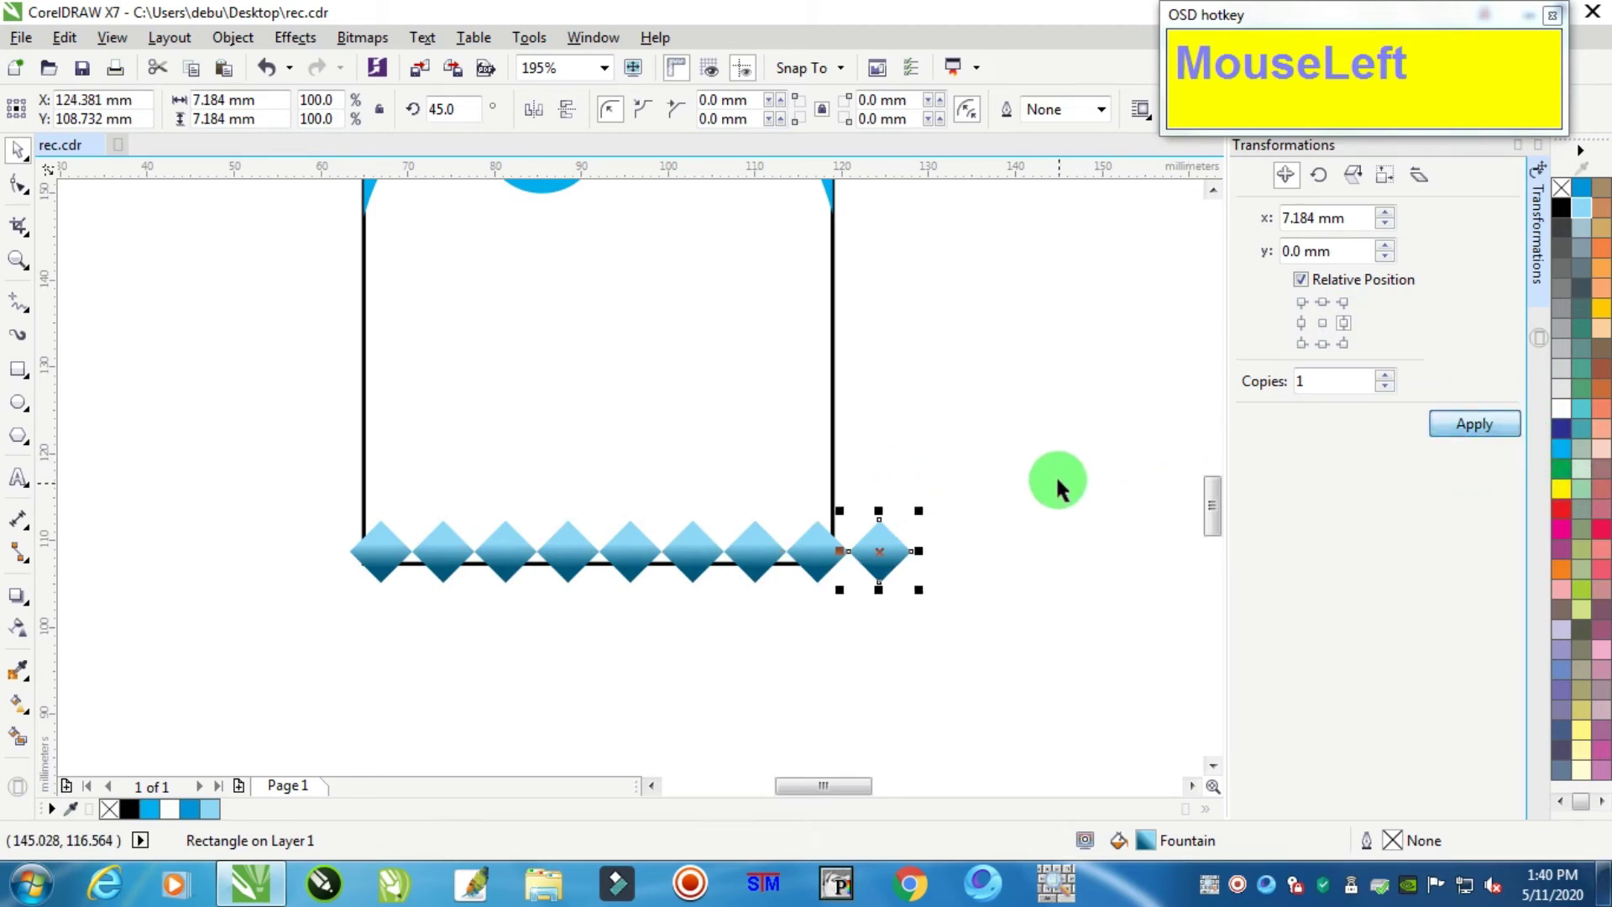
- Group the nine diamonds and centre the row horizontally on the card
left_click_drag(1056, 475, 285, 652)
right_click(880, 548)
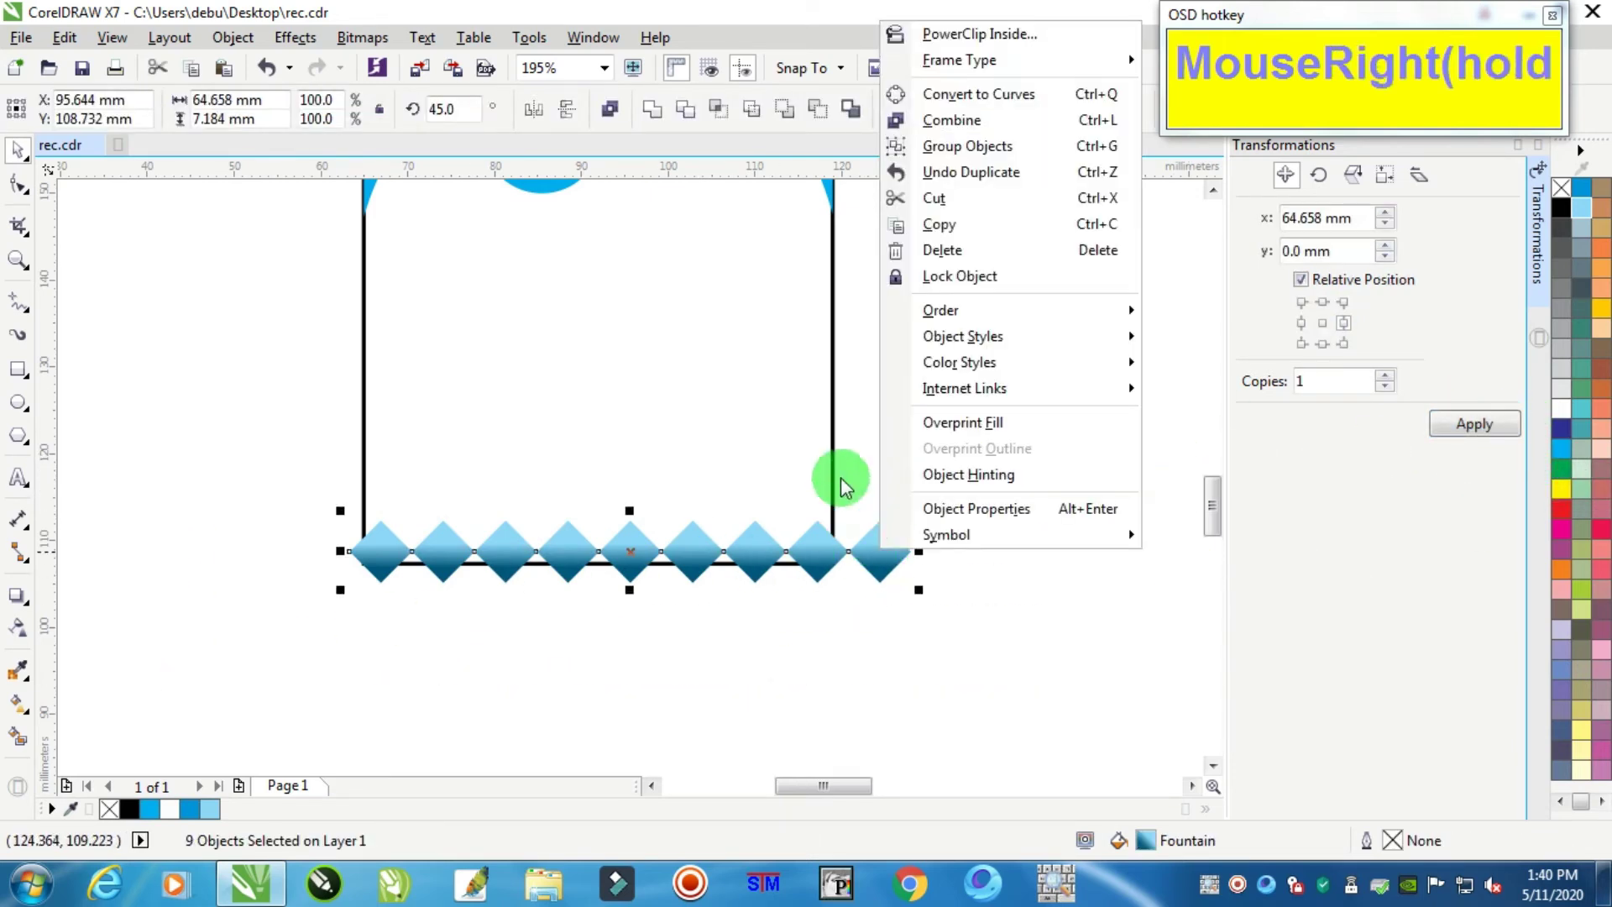
left_click(974, 151)
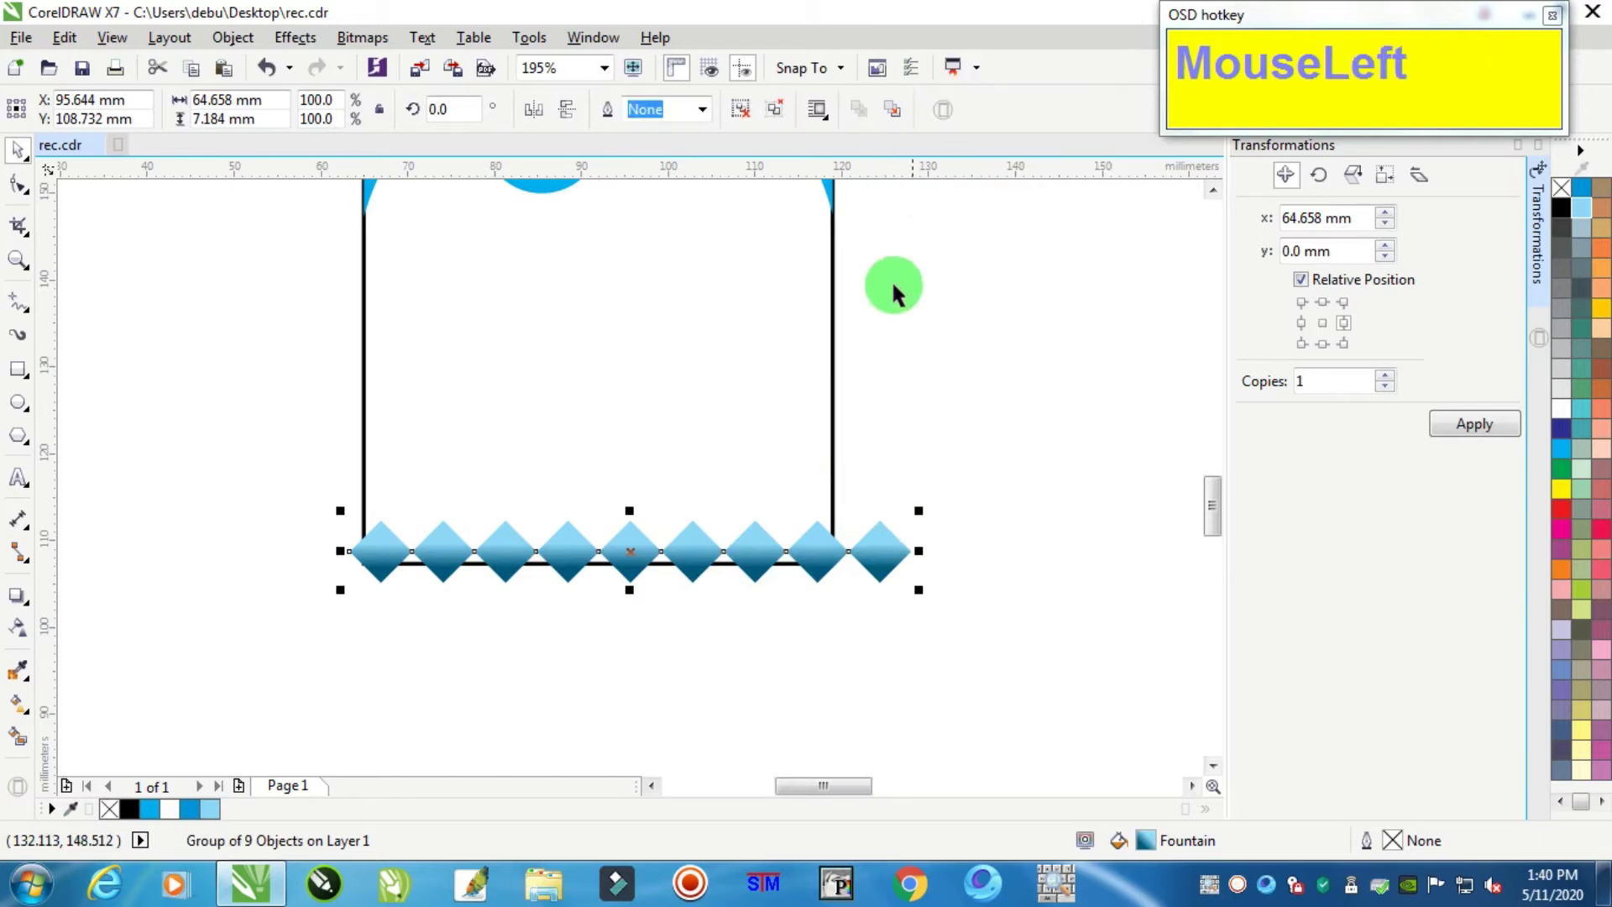
left_click(832, 331, "shift")
key("shift+c")
- Nudge the grouped diamond row 1 mm down over the card's bottom edge
left_click_drag(1004, 420, 246, 653)
key("Down")
key("Down")
key("Down")
key("Down")
key("Down")
key("Down")
key("Down")
key("Down")
key("Down")
key("Down")
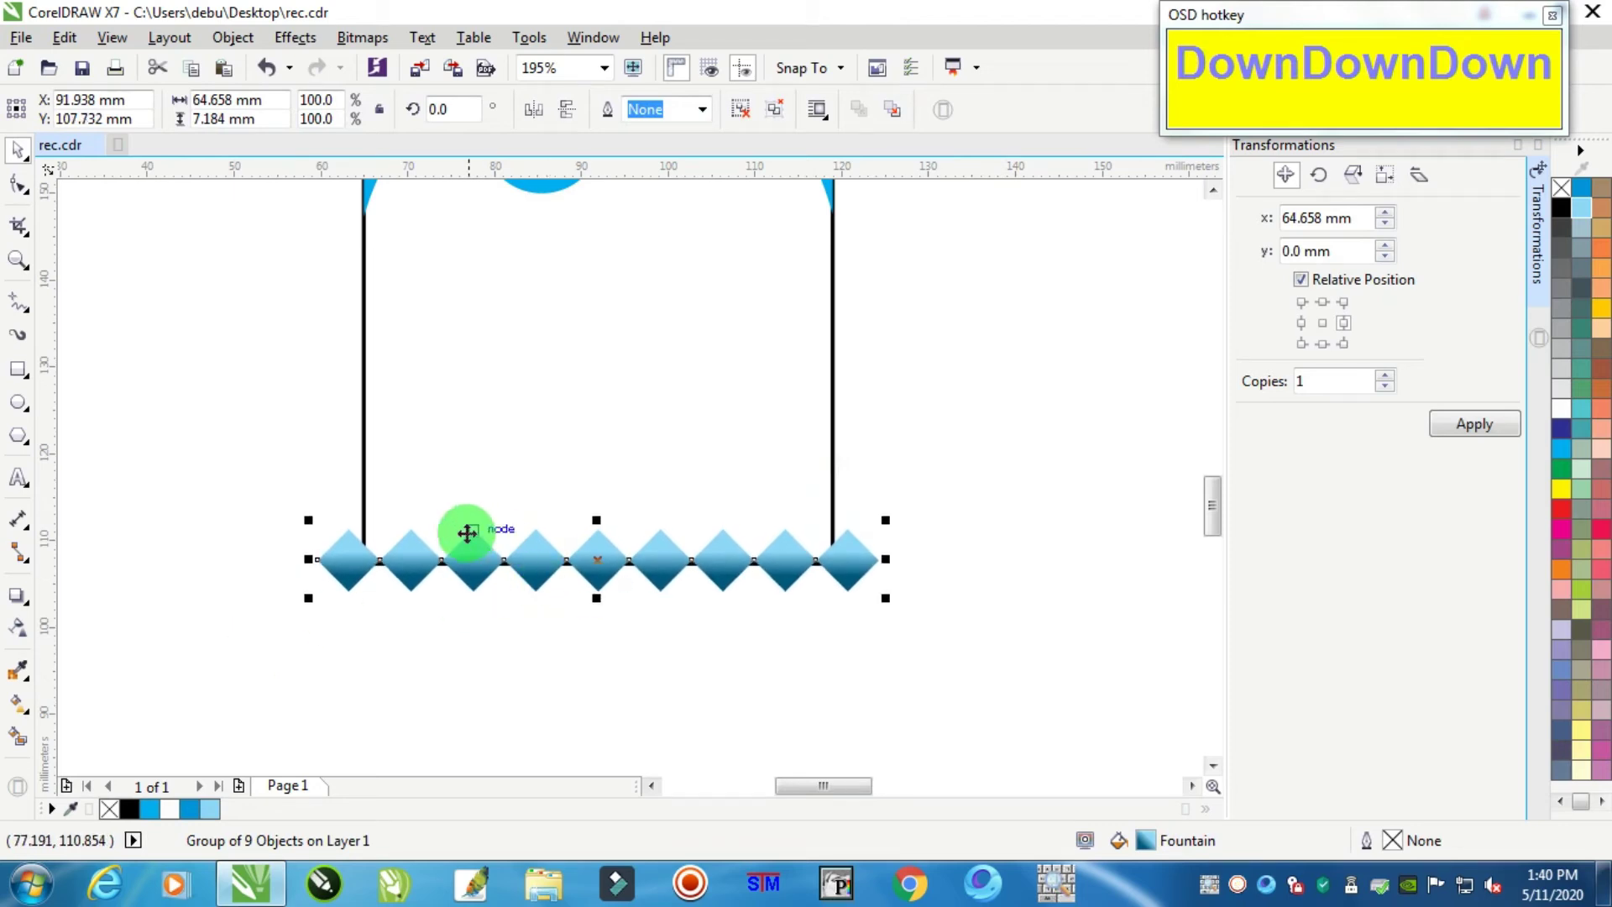
- Place a copy of the diamond row about 3.6 mm right and 3.8 mm up, nested between the diamonds with a narrow even gap
scroll(428, 552, "up", 4)
left_click_drag(342, 614, 473, 481)
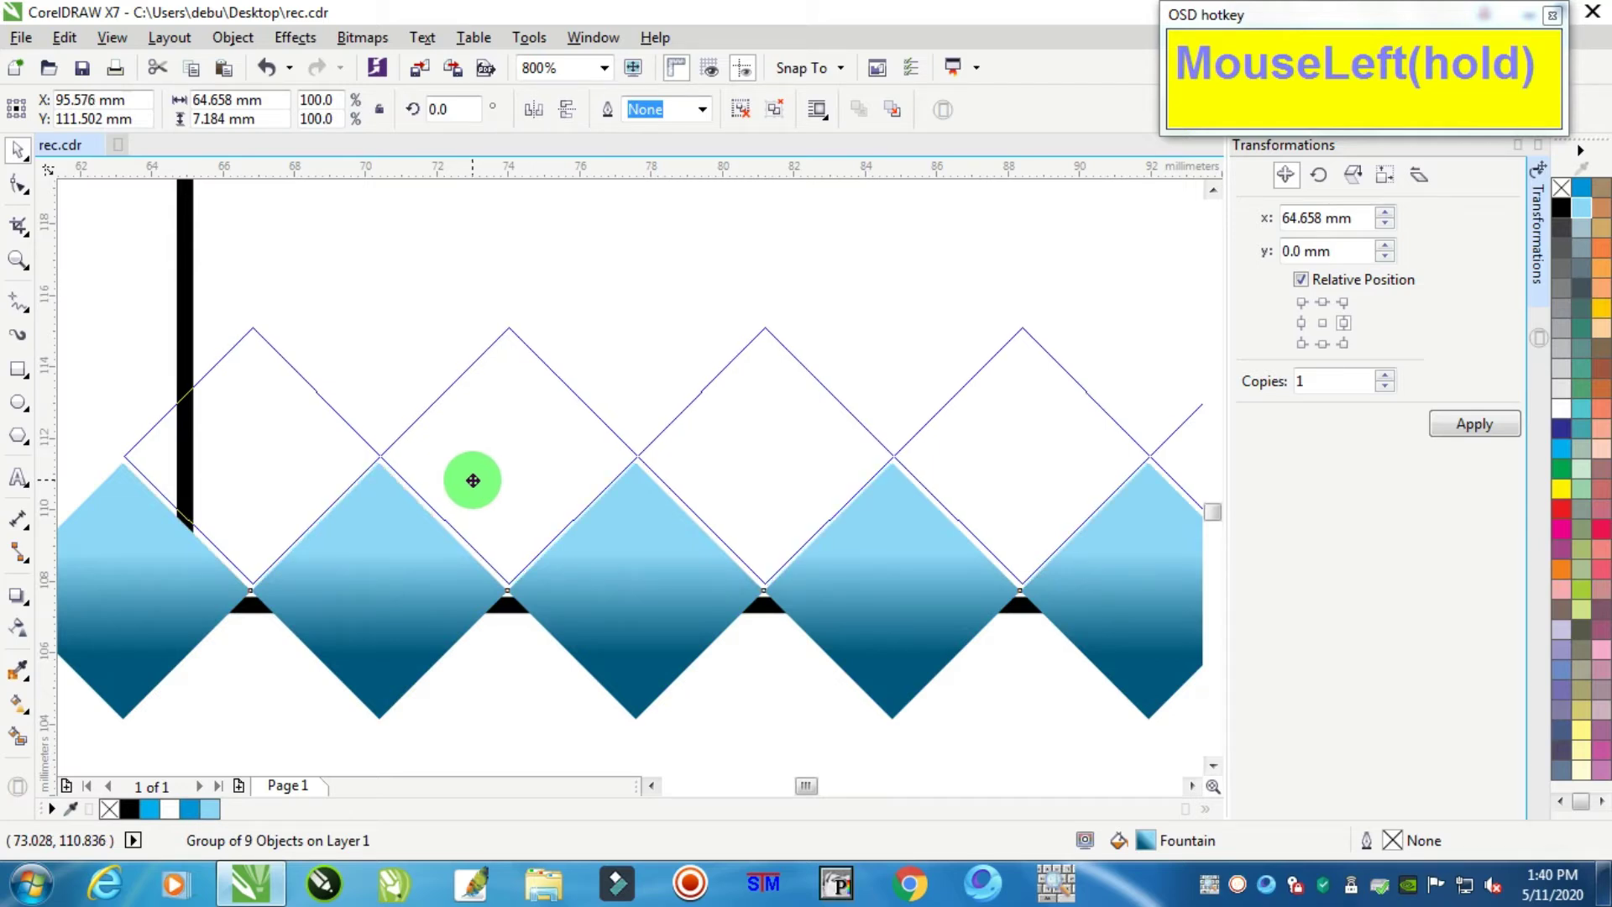
left_click_drag(473, 480, 473, 483)
right_click(473, 483)
scroll(474, 513, "up", 2)
scroll(491, 502, "up", 1)
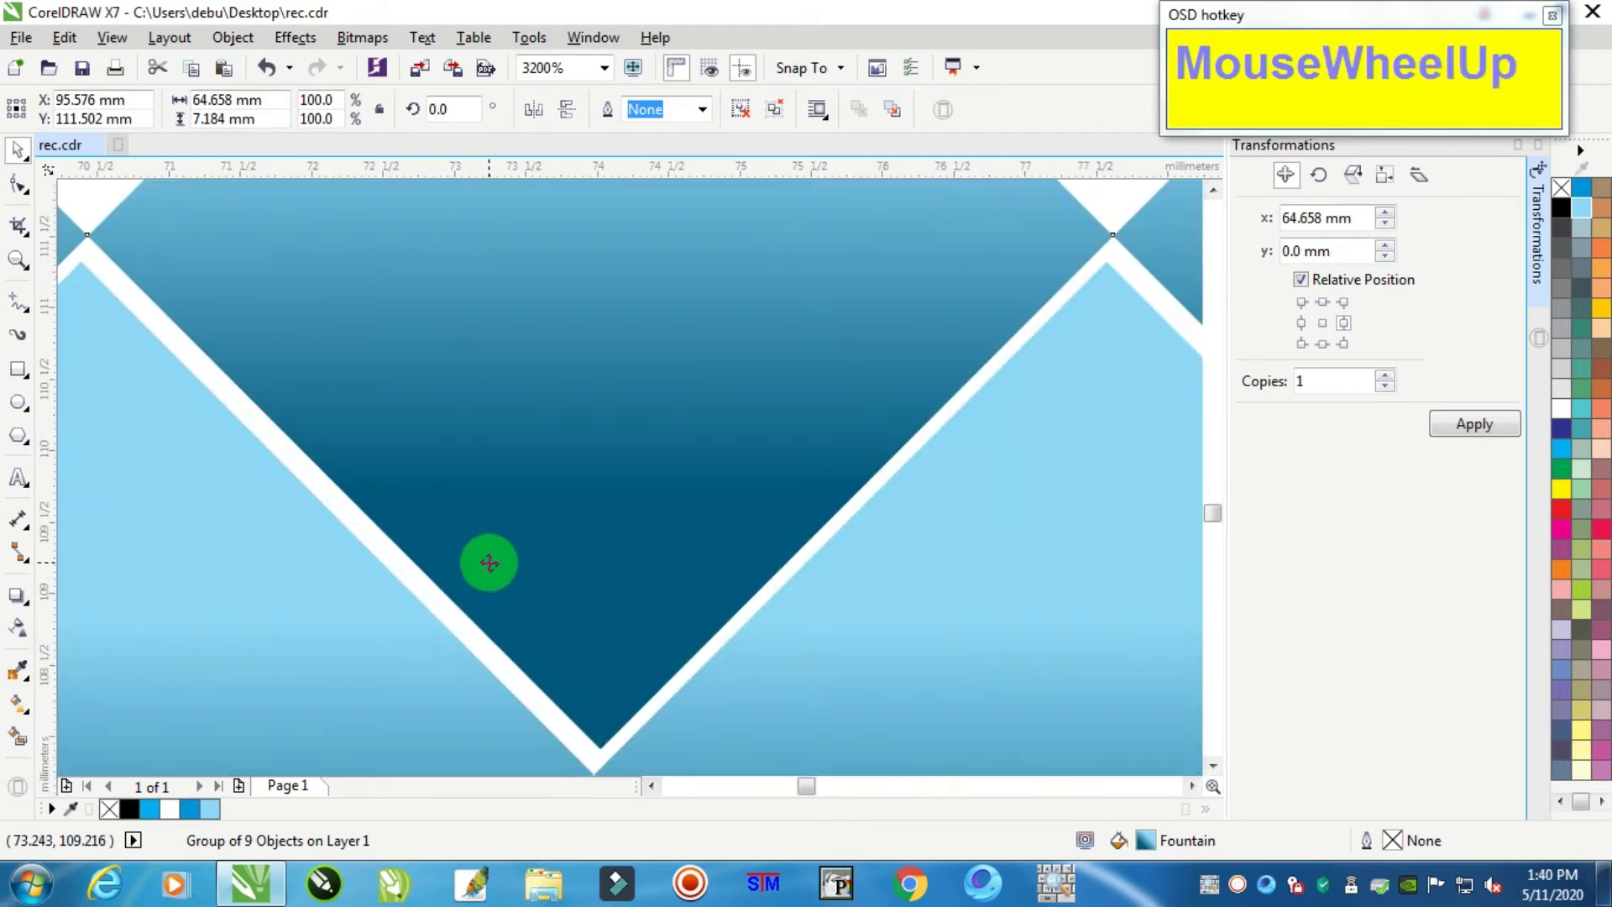
left_click_drag(537, 565, 536, 571)
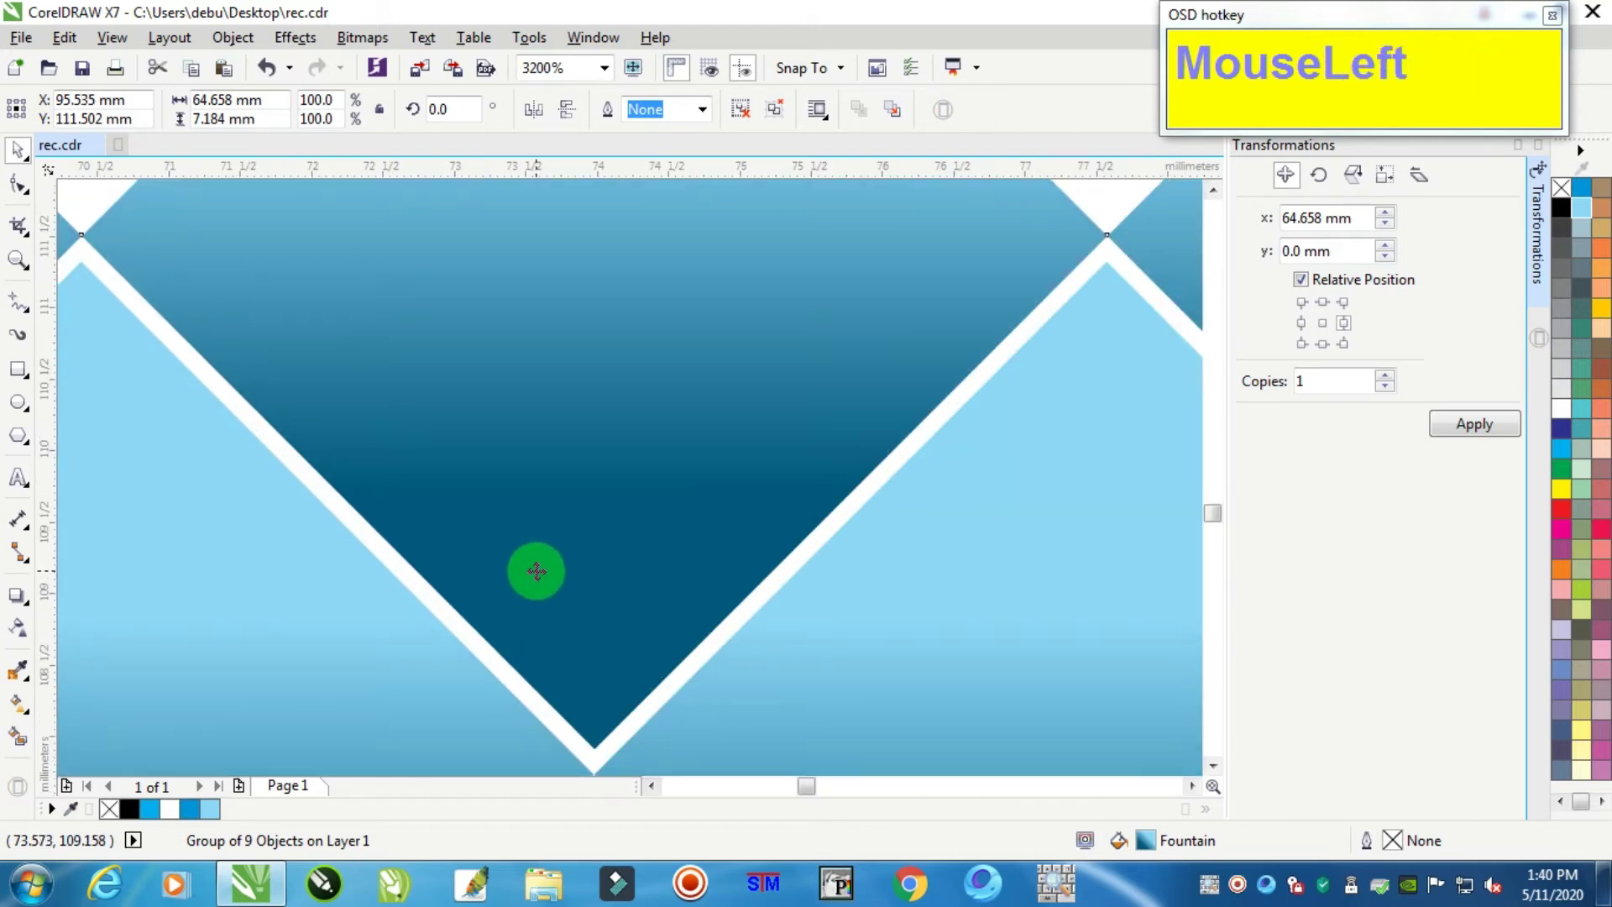
- Ungroup the upper row and change its leftmost diamond's dark gradient colour to the blue C:100 M:20 Y:0 K:0
scroll(536, 571, "down", 4)
scroll(544, 571, "up", 1)
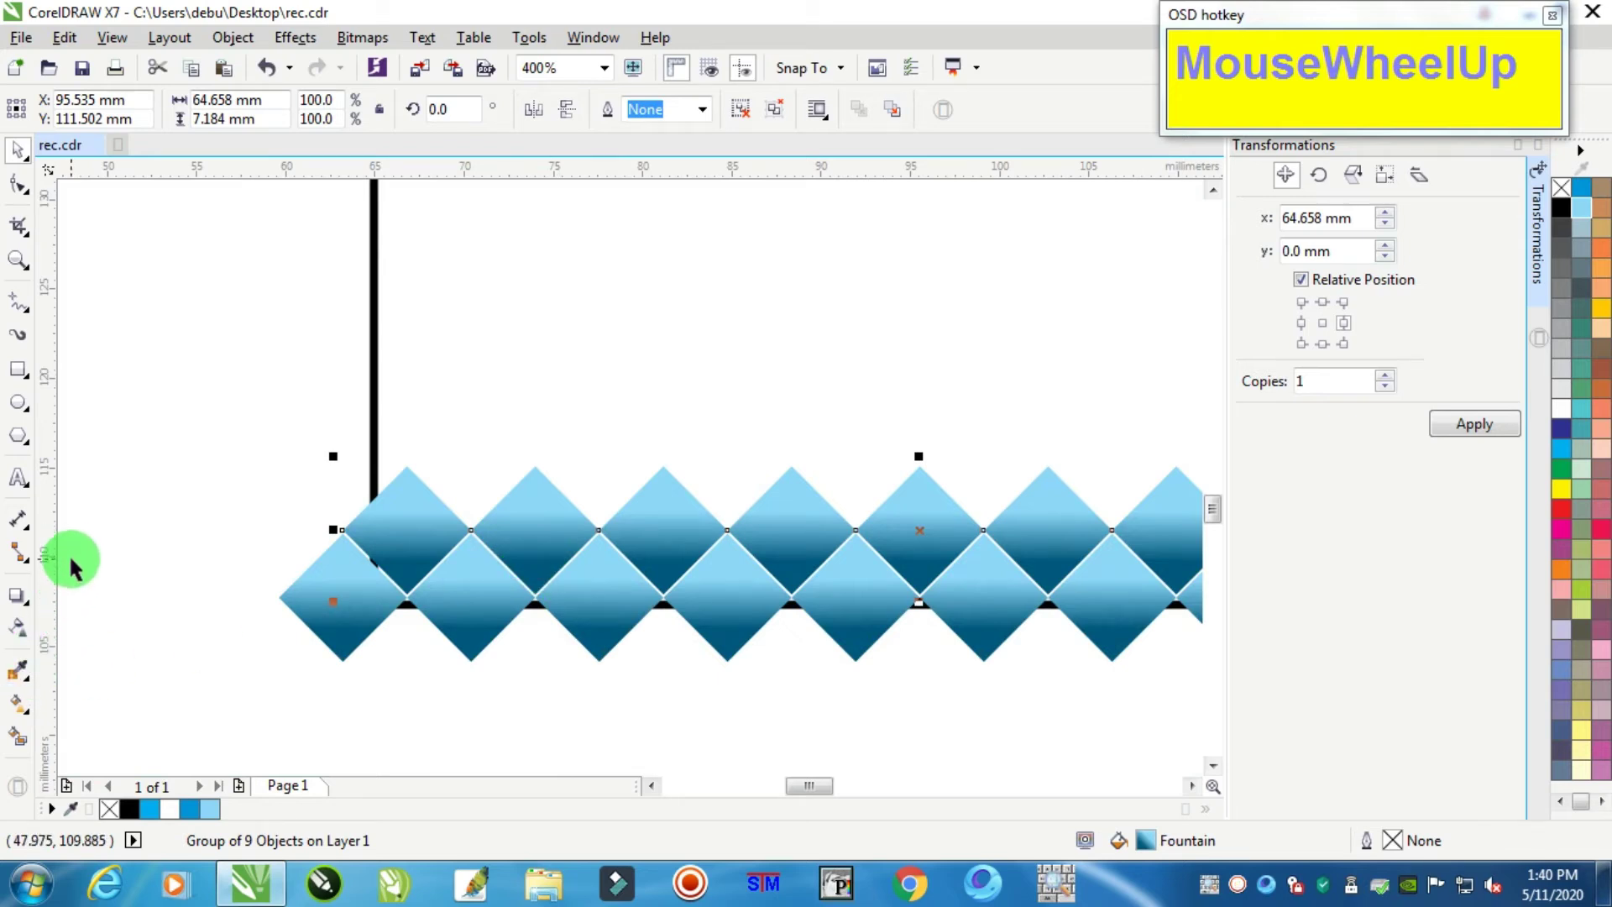
key("ctrl")
key("ctrl+u")
key("ctrl+u")
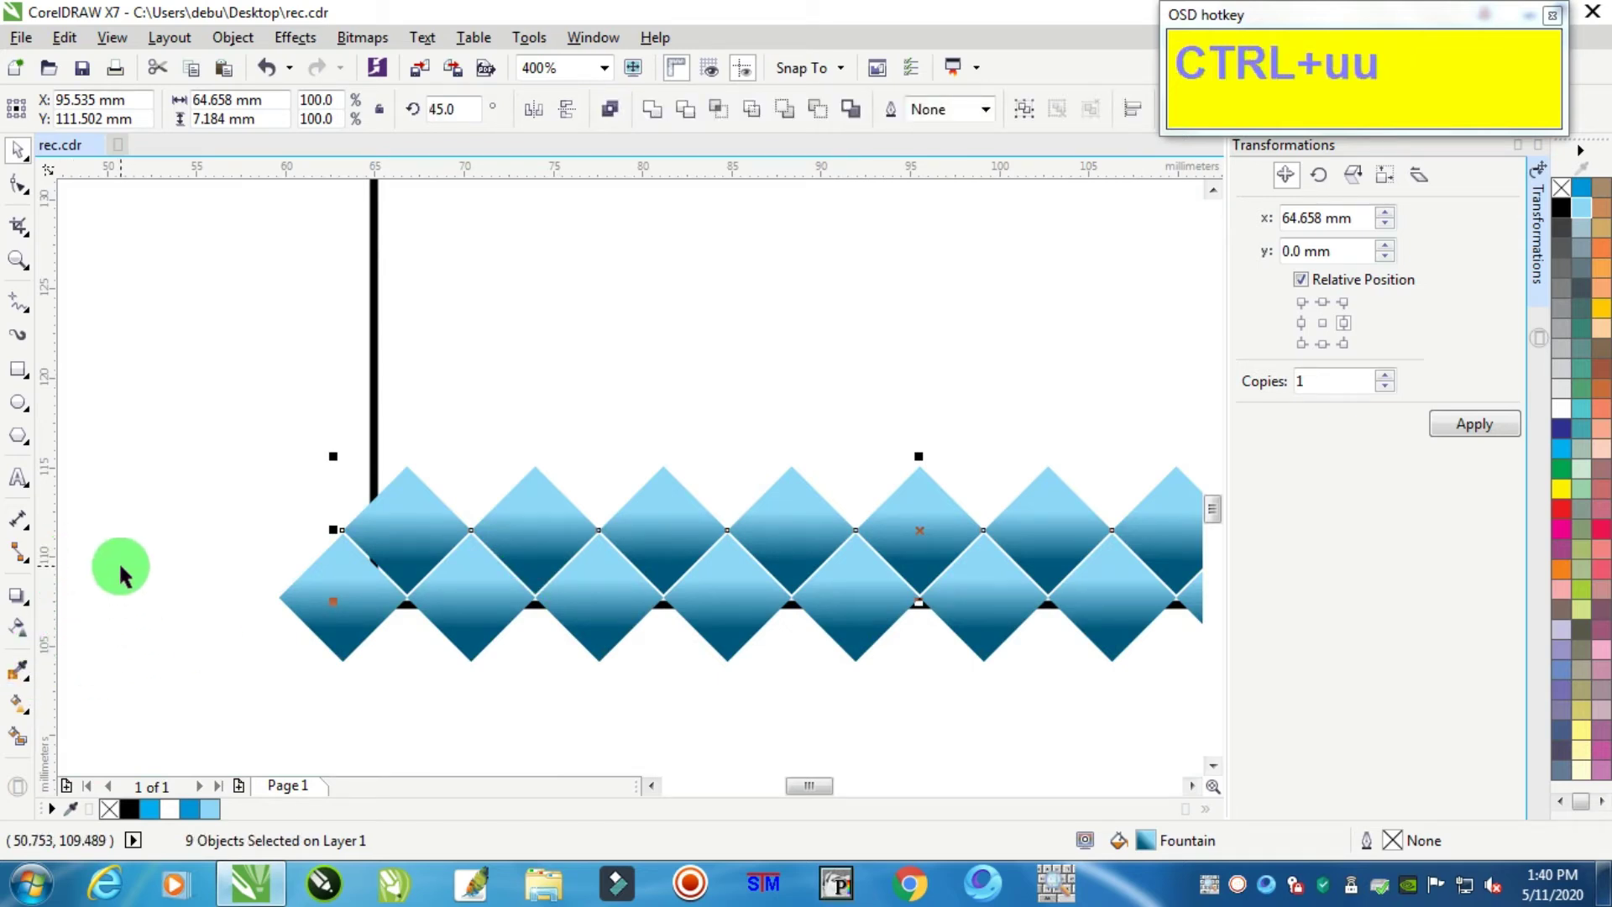
left_click(419, 472)
left_click(18, 704)
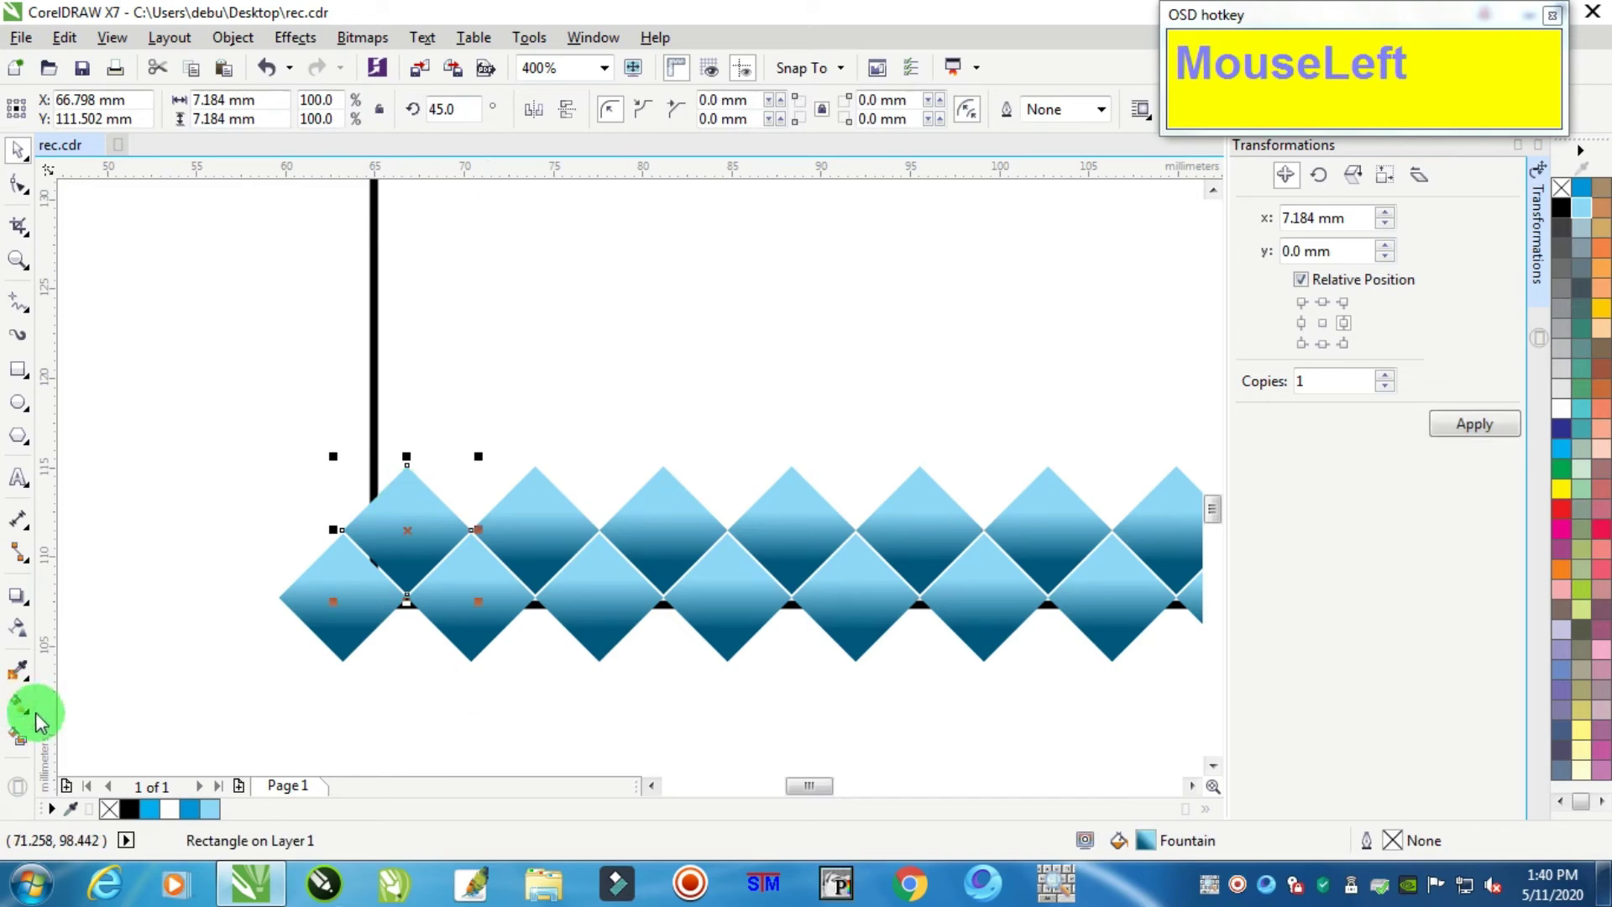
left_click(405, 561)
left_click(1600, 344)
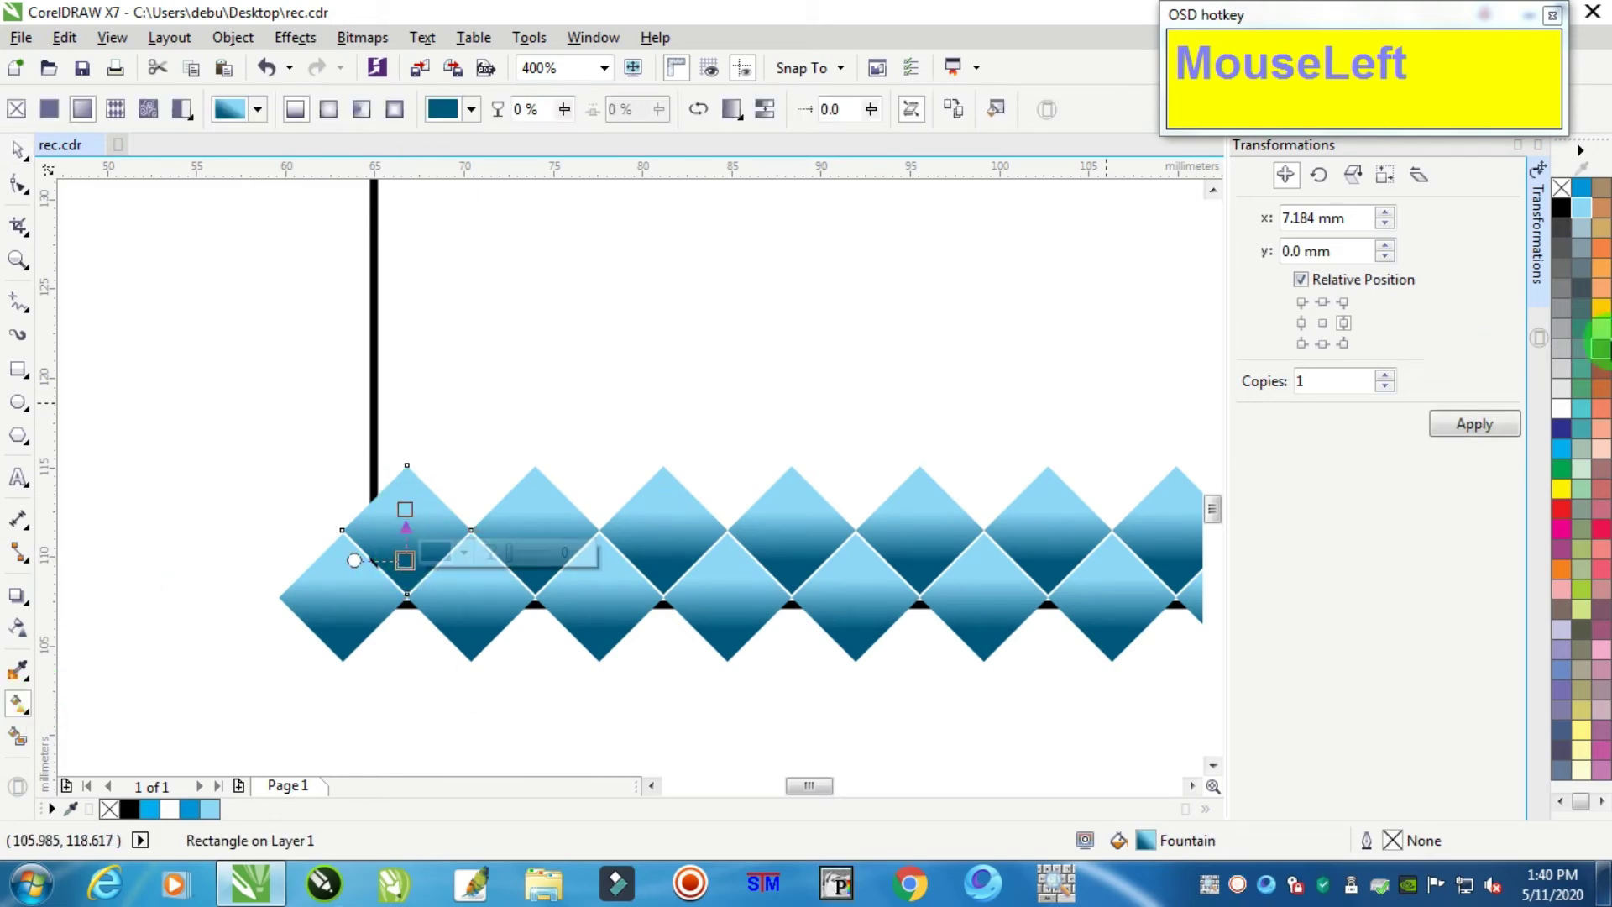
left_click(1584, 191)
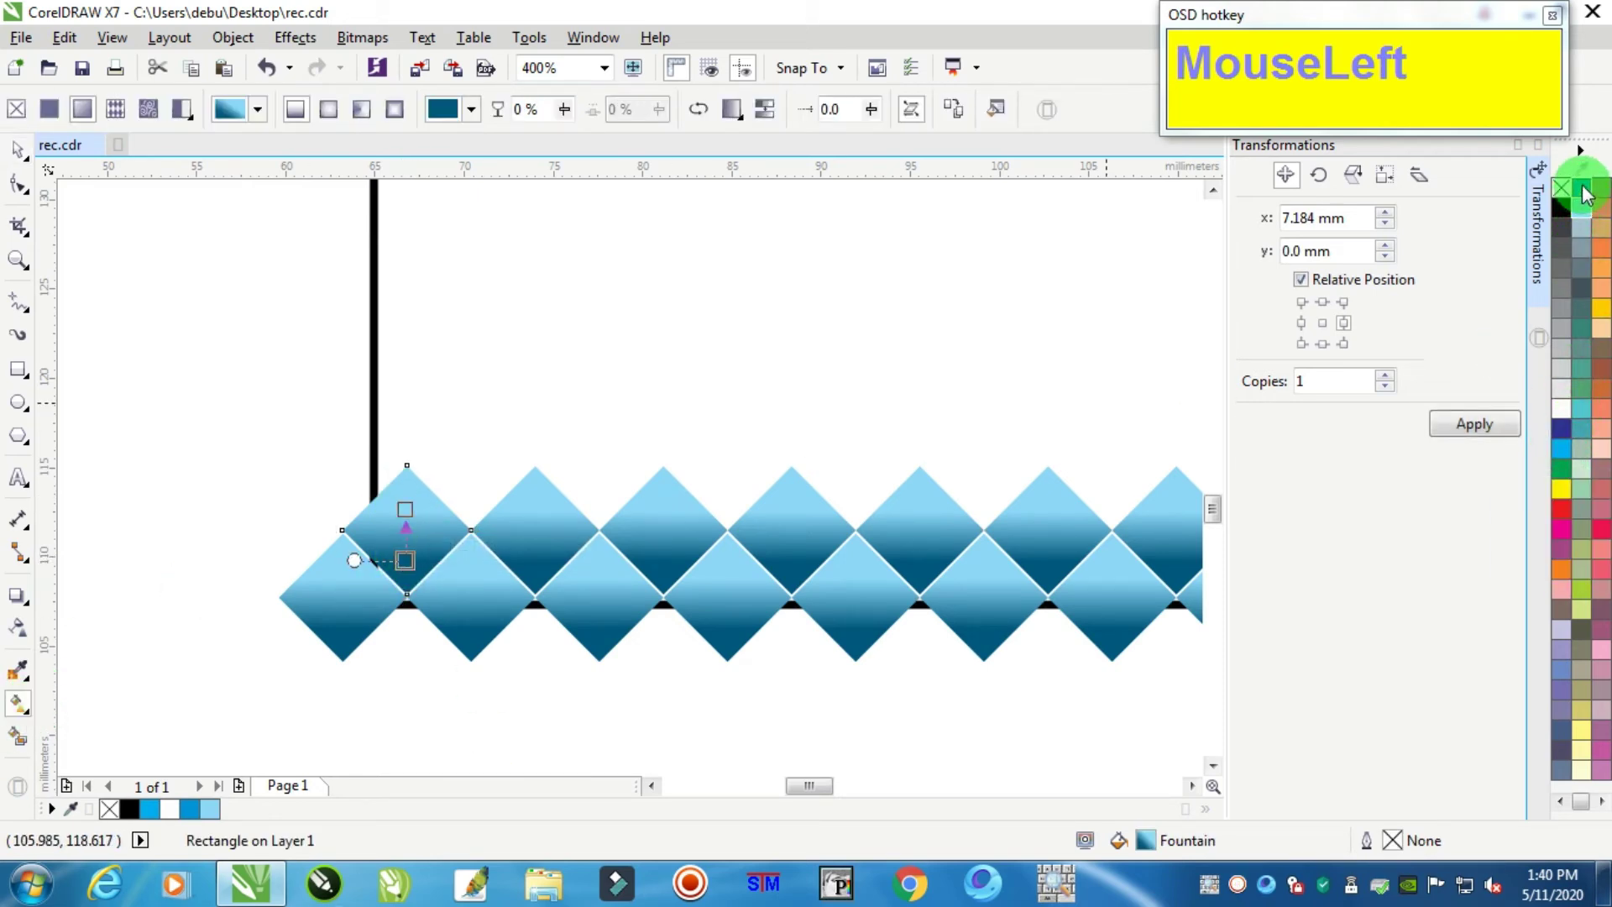
left_click(21, 146)
left_click(162, 294)
- Copy the fill of the upper row's leftmost diamond to the other eight diamonds in that row
scroll(935, 517, "down", 1)
left_click(1096, 516)
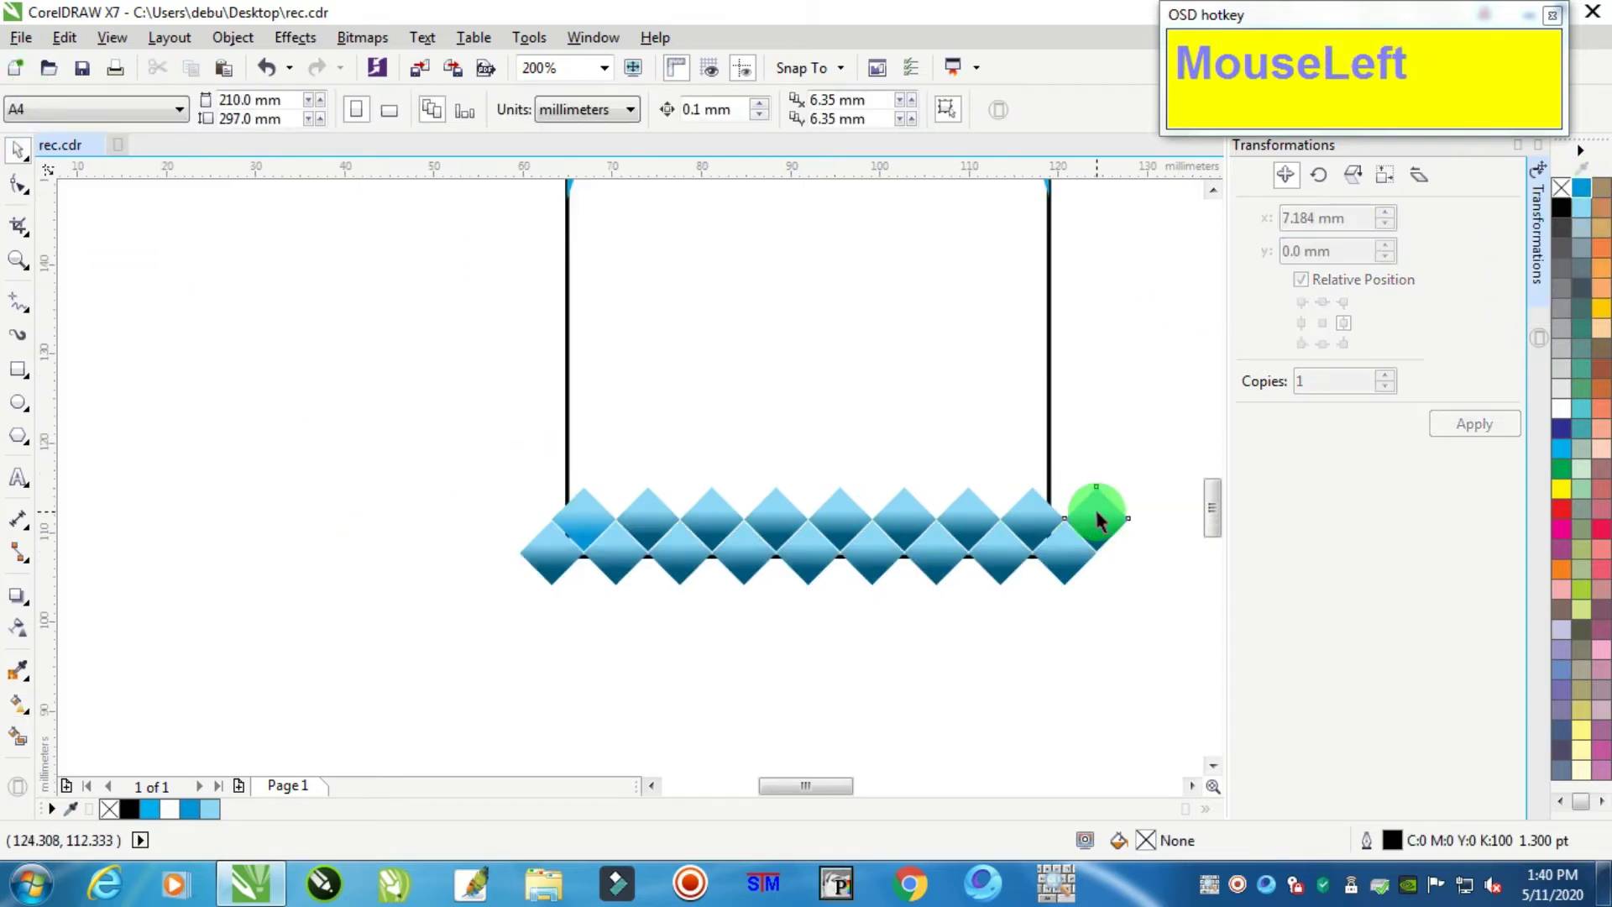
left_click(1029, 505, "shift")
left_click(965, 498, "shift")
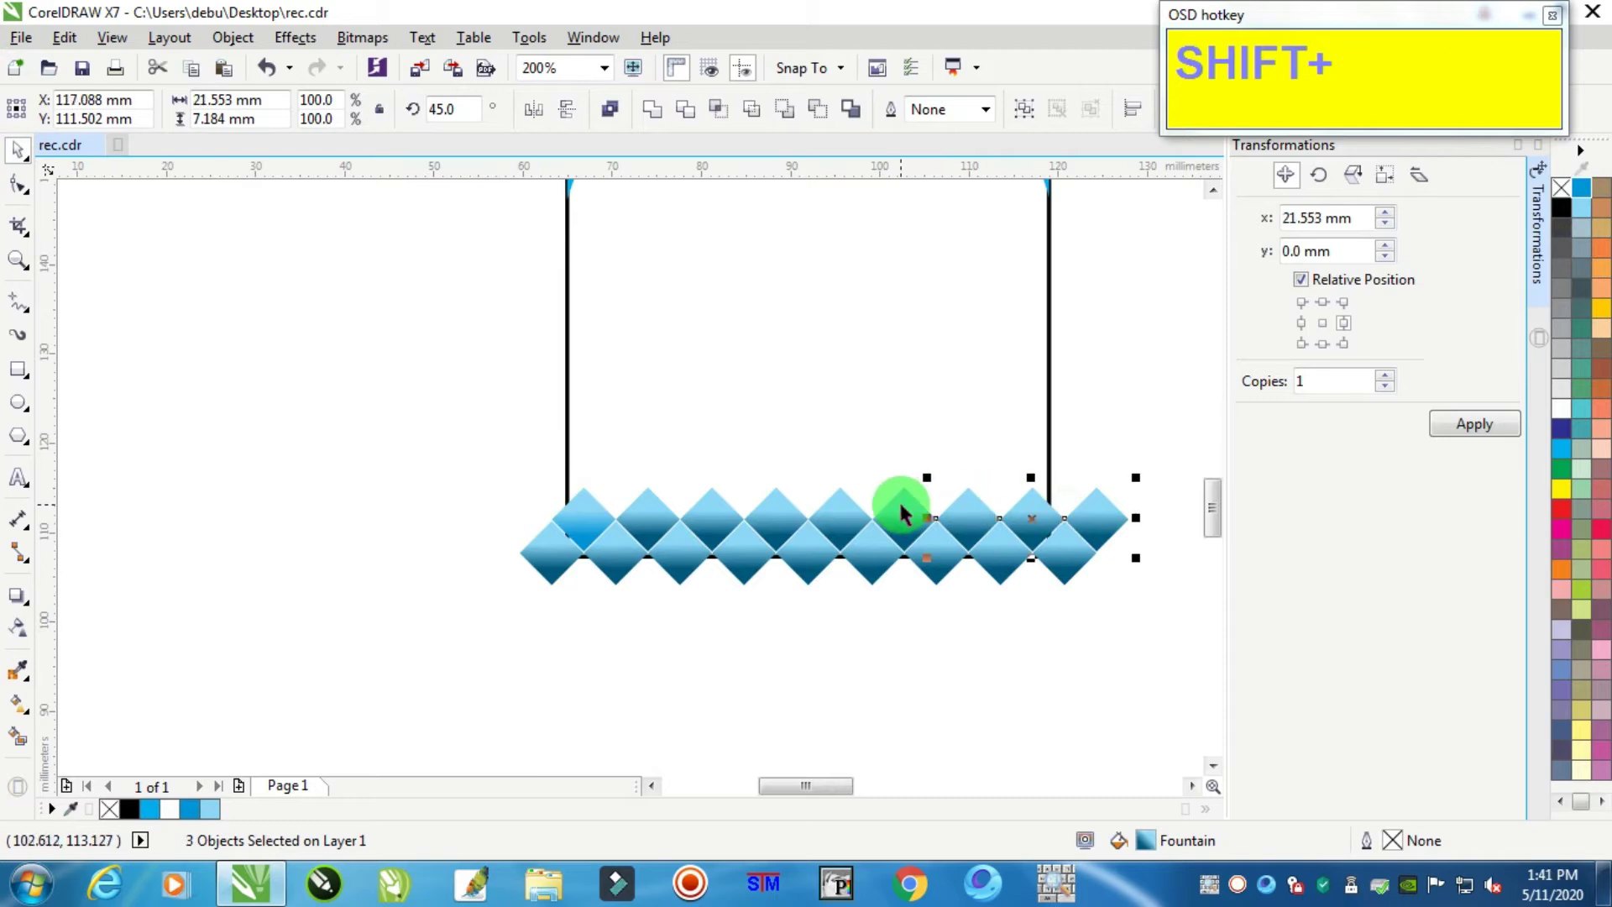
left_click(901, 512, "shift")
left_click(844, 510, "shift")
left_click(765, 508, "shift")
left_click(722, 500, "shift")
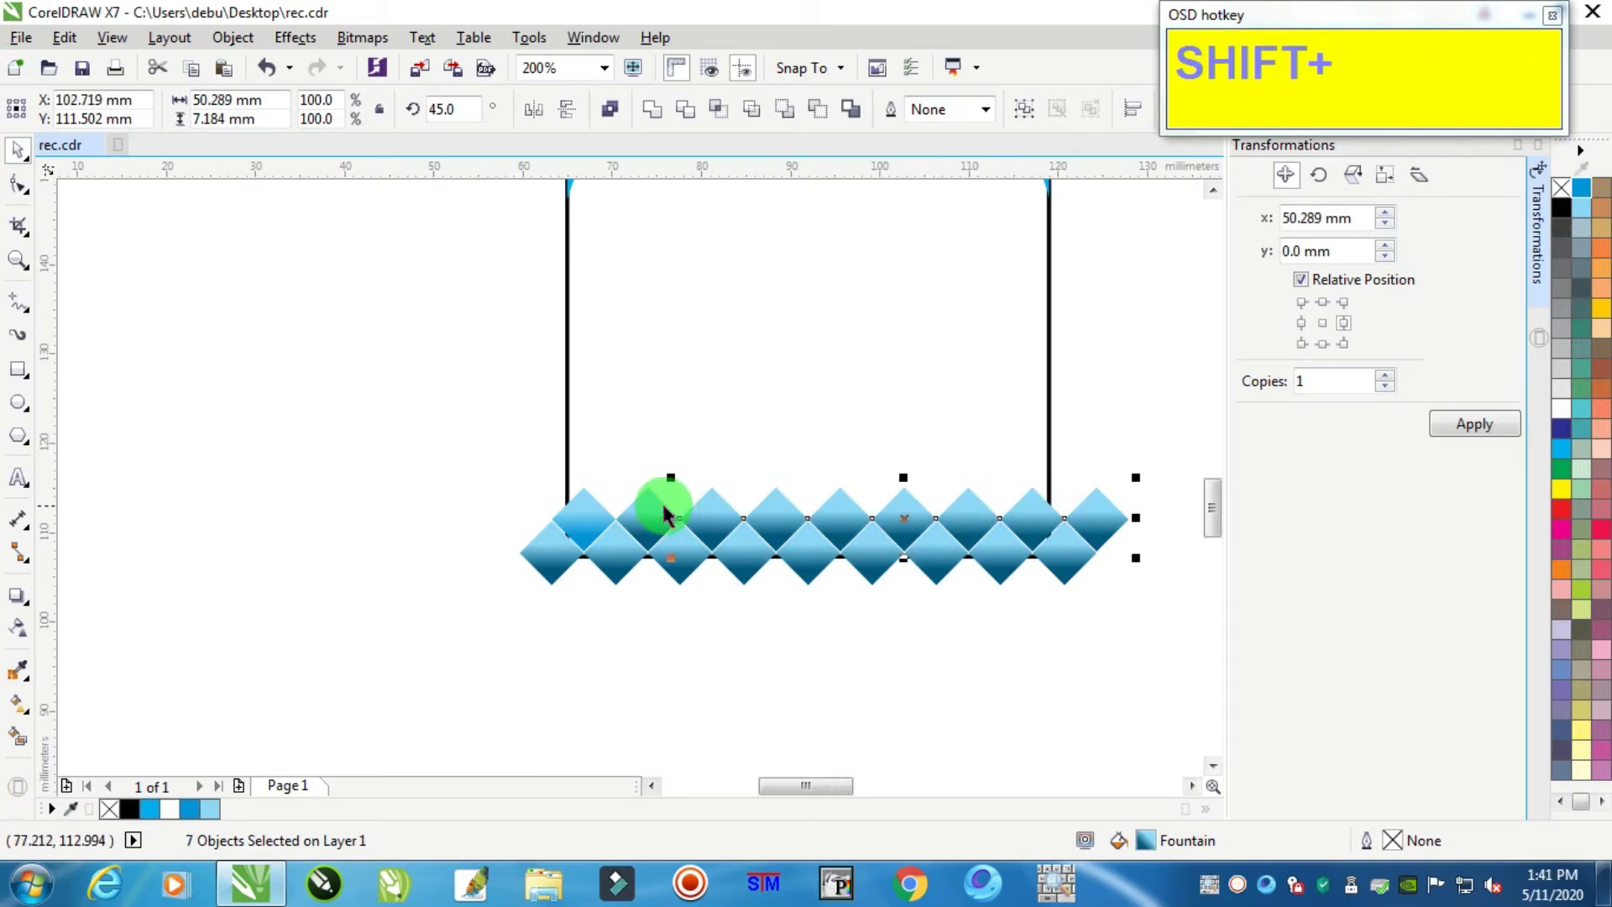
left_click(663, 512, "shift")
scroll(598, 503, "up", 2)
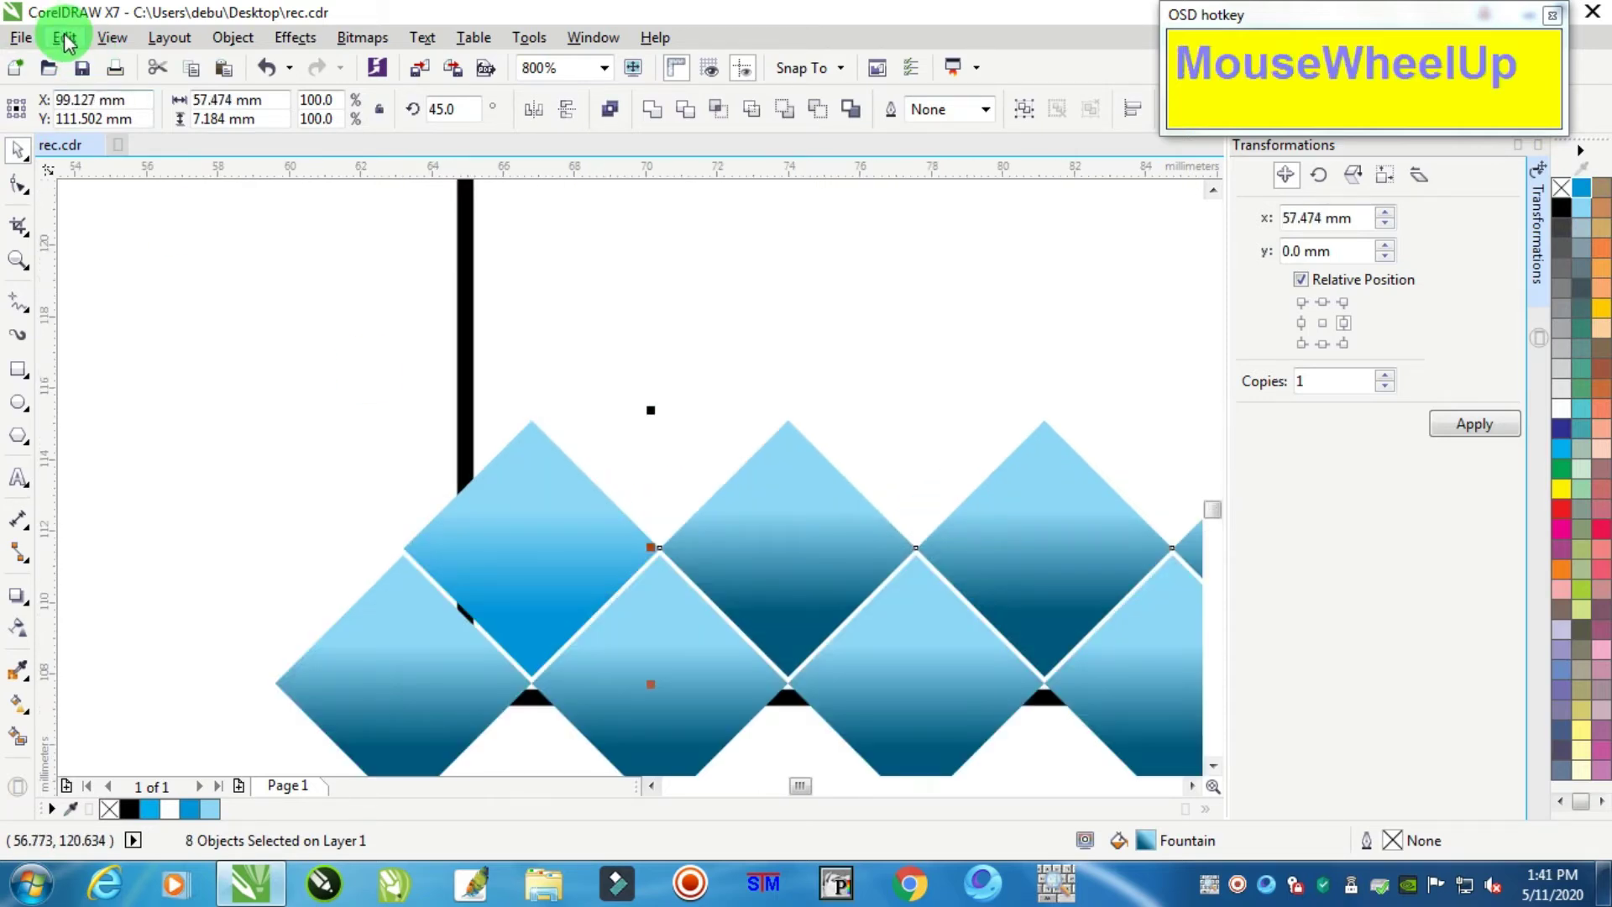
left_click(66, 38)
left_click(168, 365)
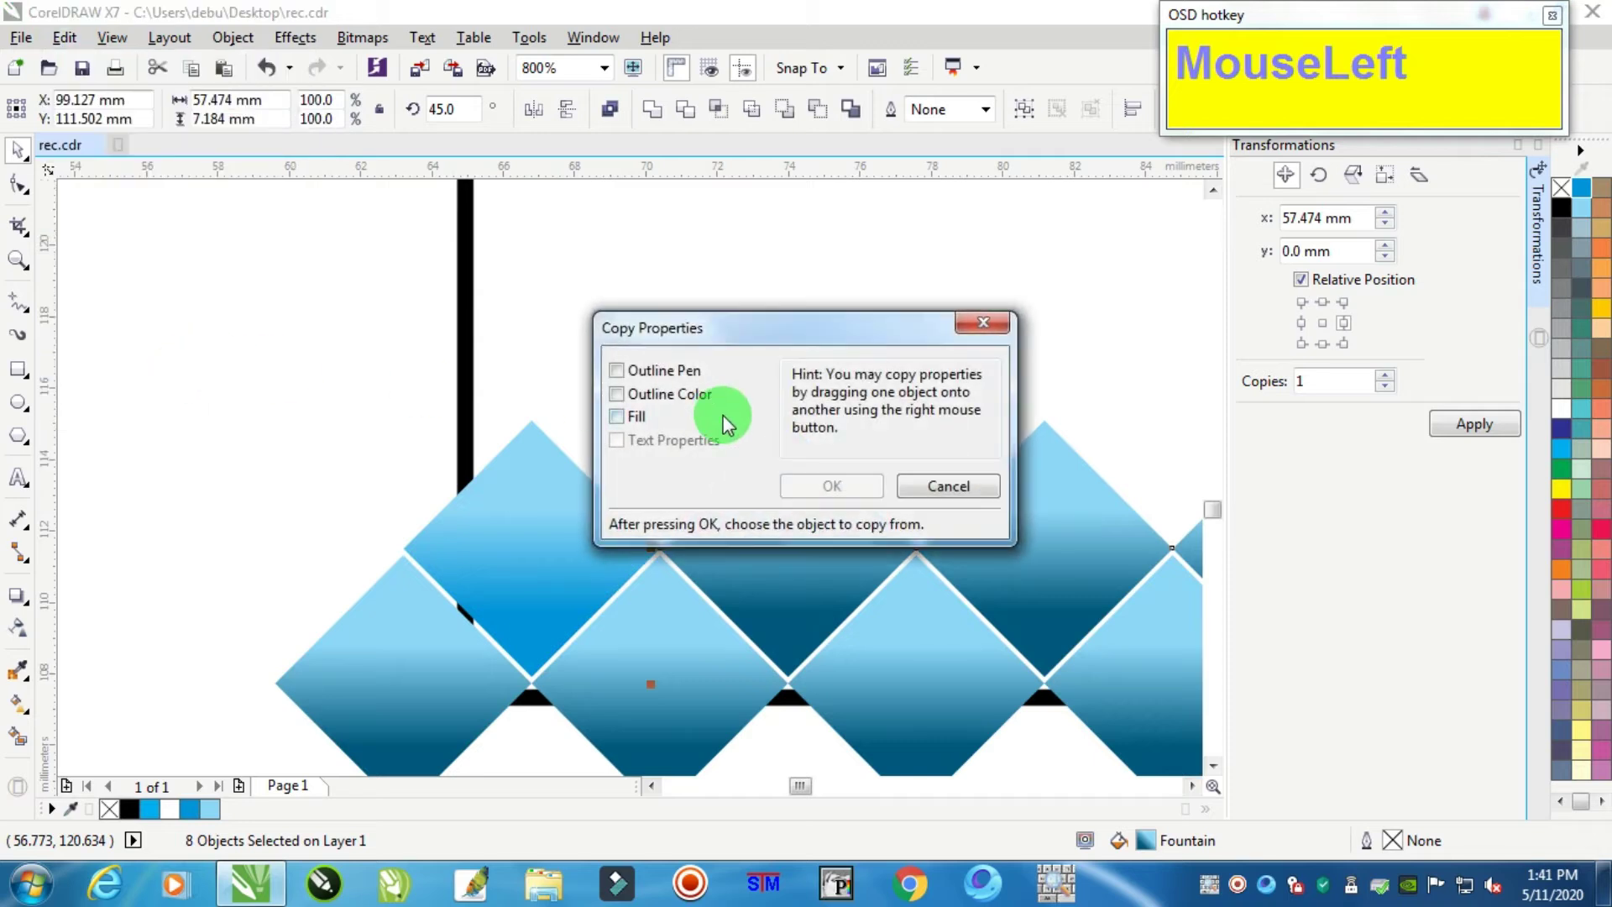
left_click(631, 415)
left_click(819, 487)
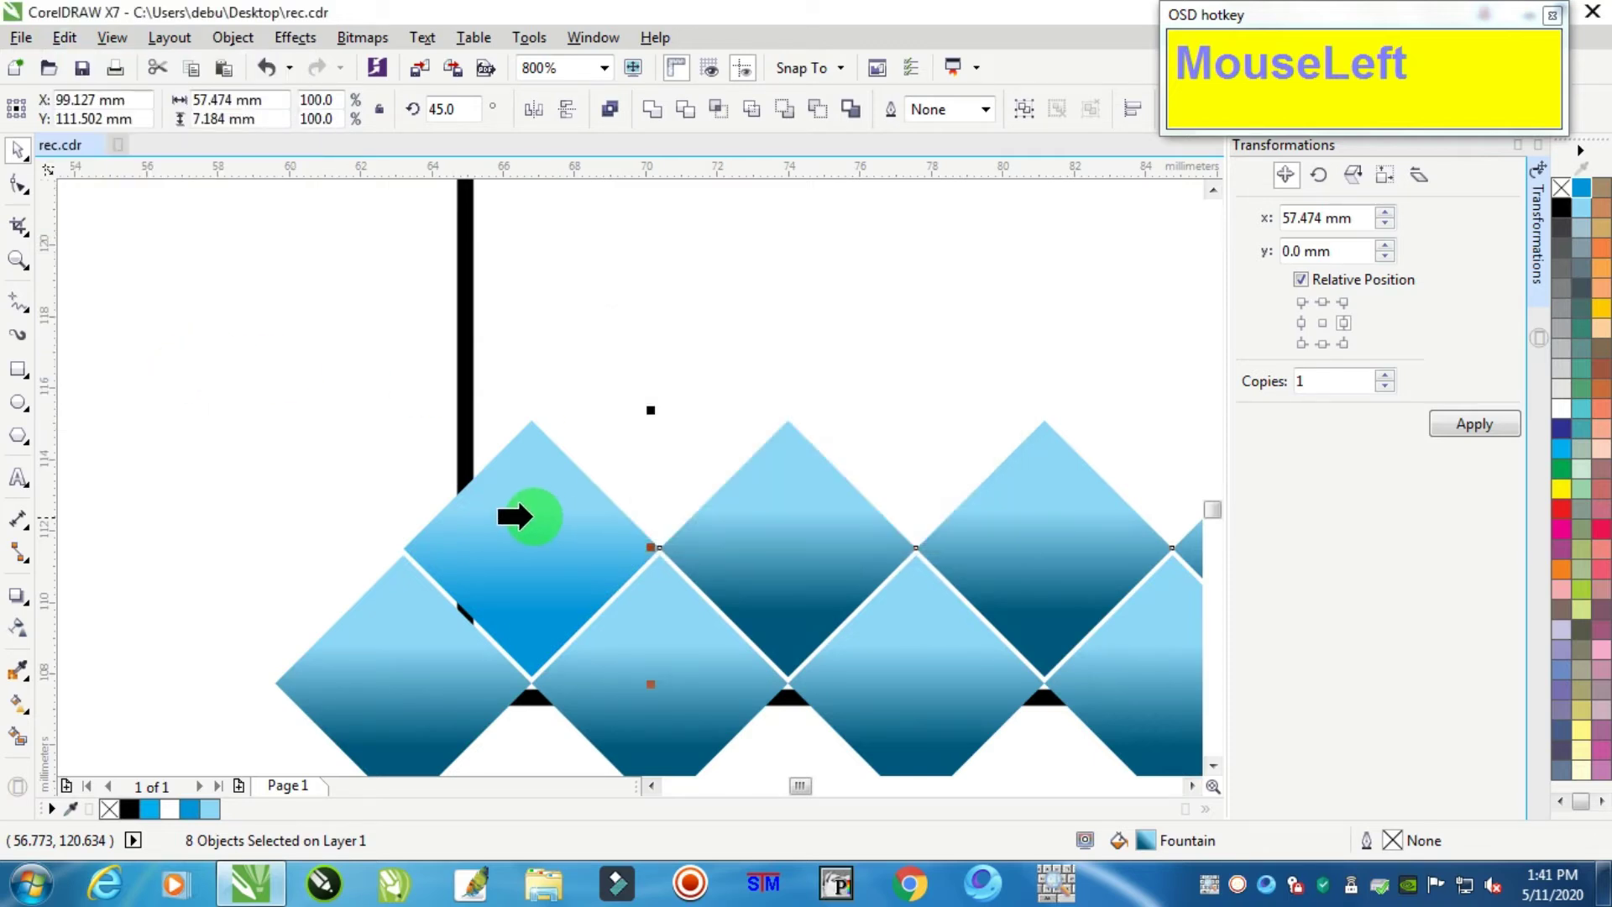
left_click(515, 517)
scroll(532, 511, "down", 2)
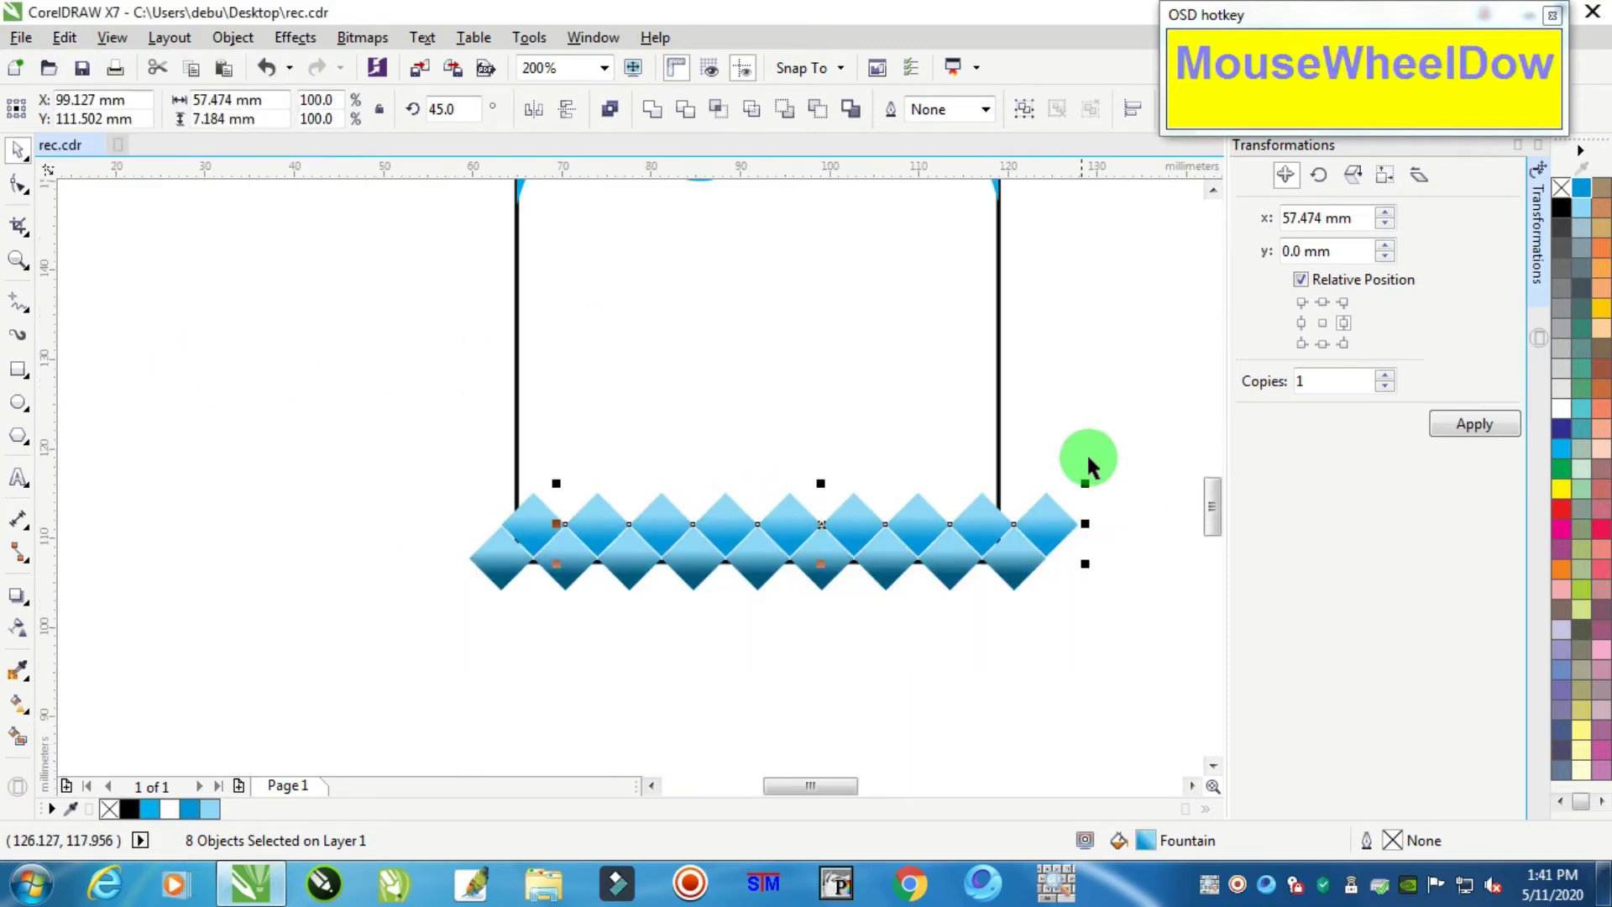
- Select all nine diamonds of the upper row and group them
left_click(1105, 435)
left_click_drag(1142, 460, 373, 649)
left_click_drag(1143, 421, 915, 576)
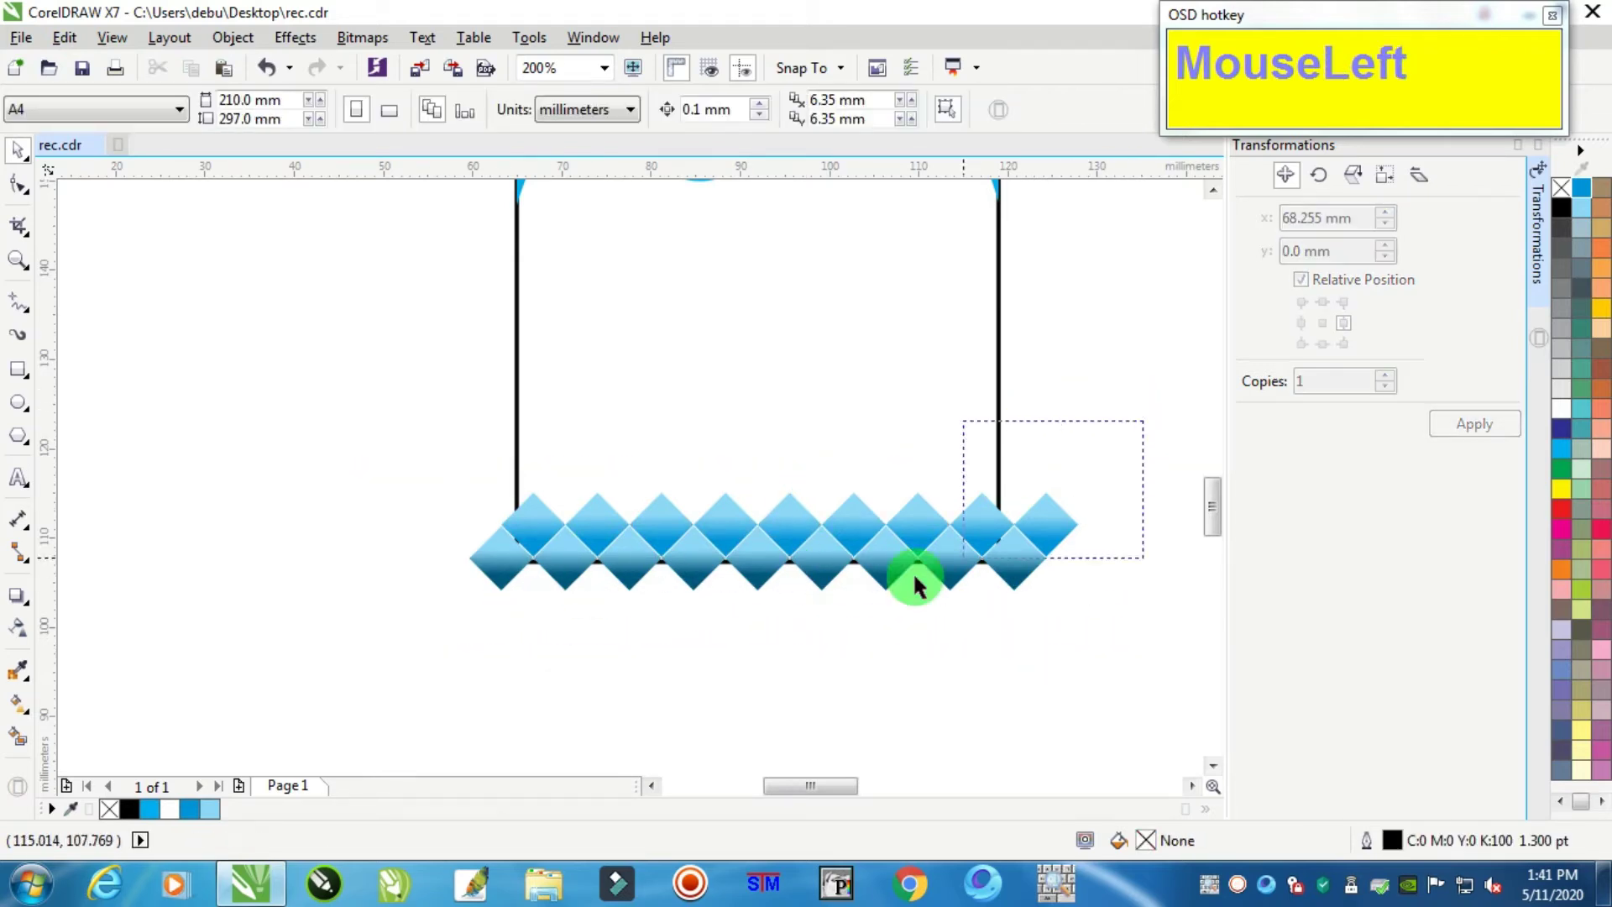
left_click_drag(450, 569, 452, 568)
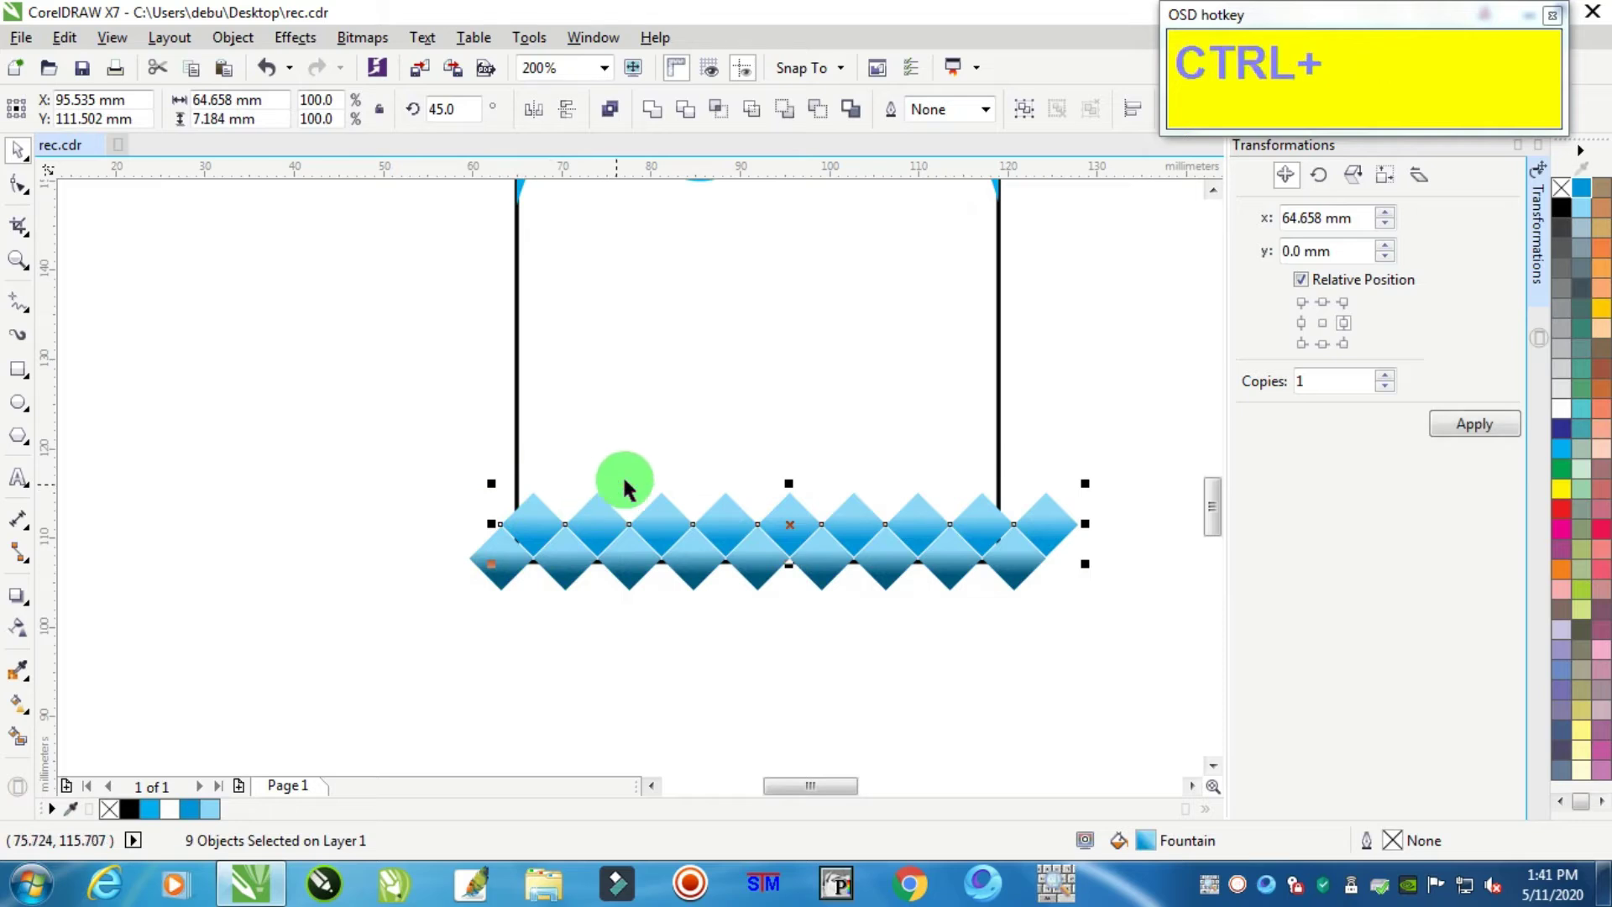
key("ctrl+g")
- Place a copy of the lighter blue row about 3.6 mm left and 3.8 mm up as a third staggered row
scroll(647, 500, "up", 1)
left_click_drag(578, 529, 571, 445)
right_click(503, 451)
scroll(470, 529, "up", 2)
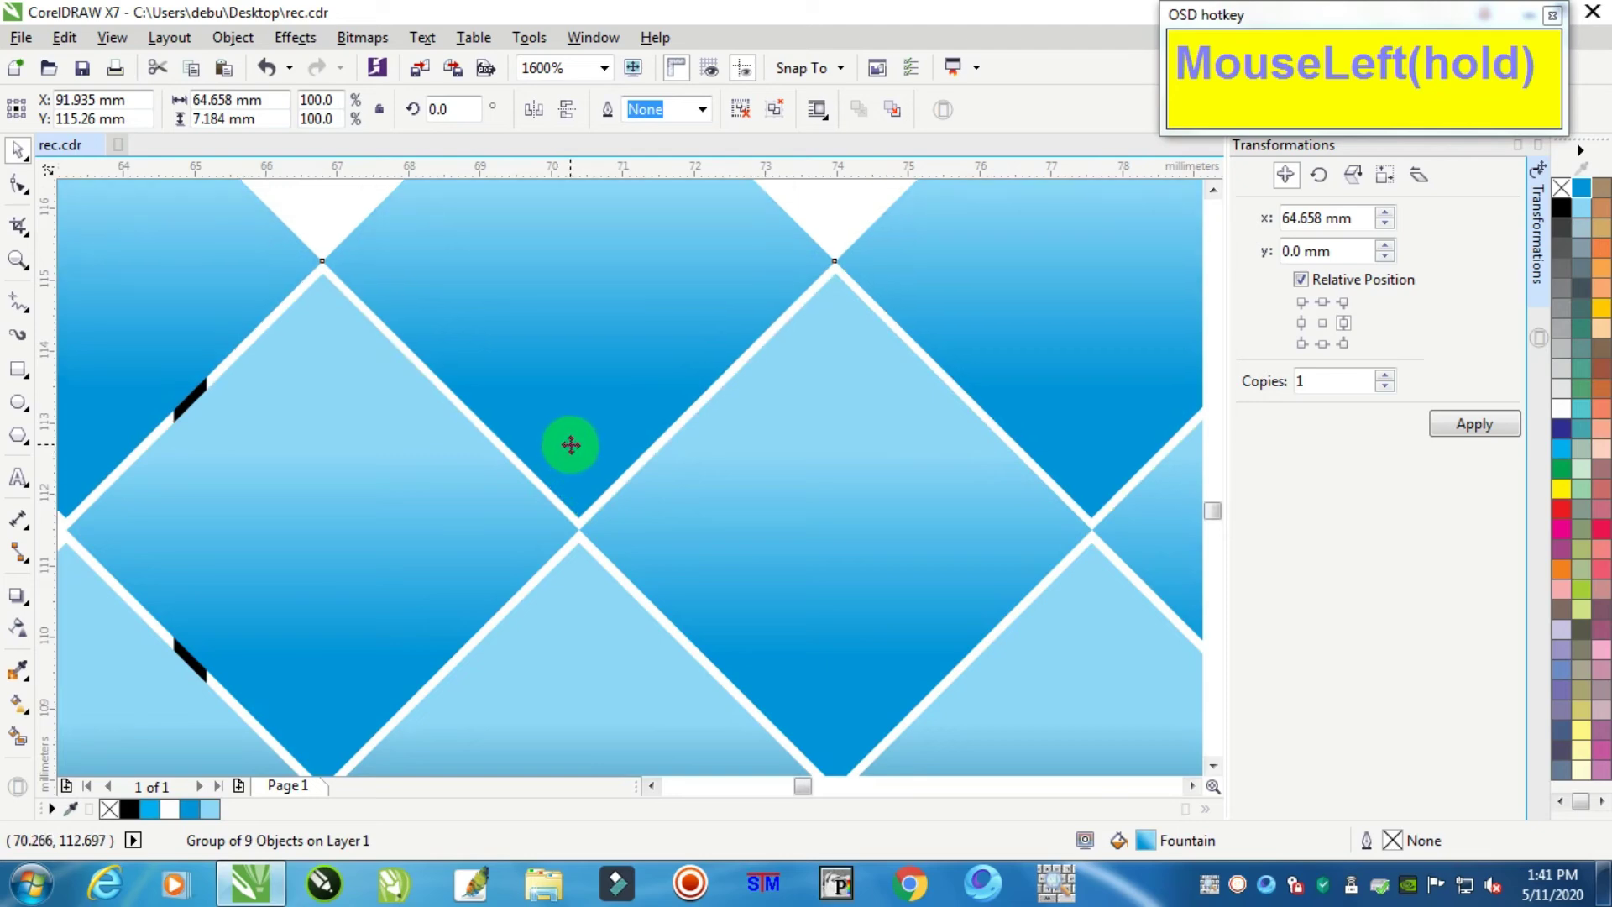
scroll(581, 434, "down", 3)
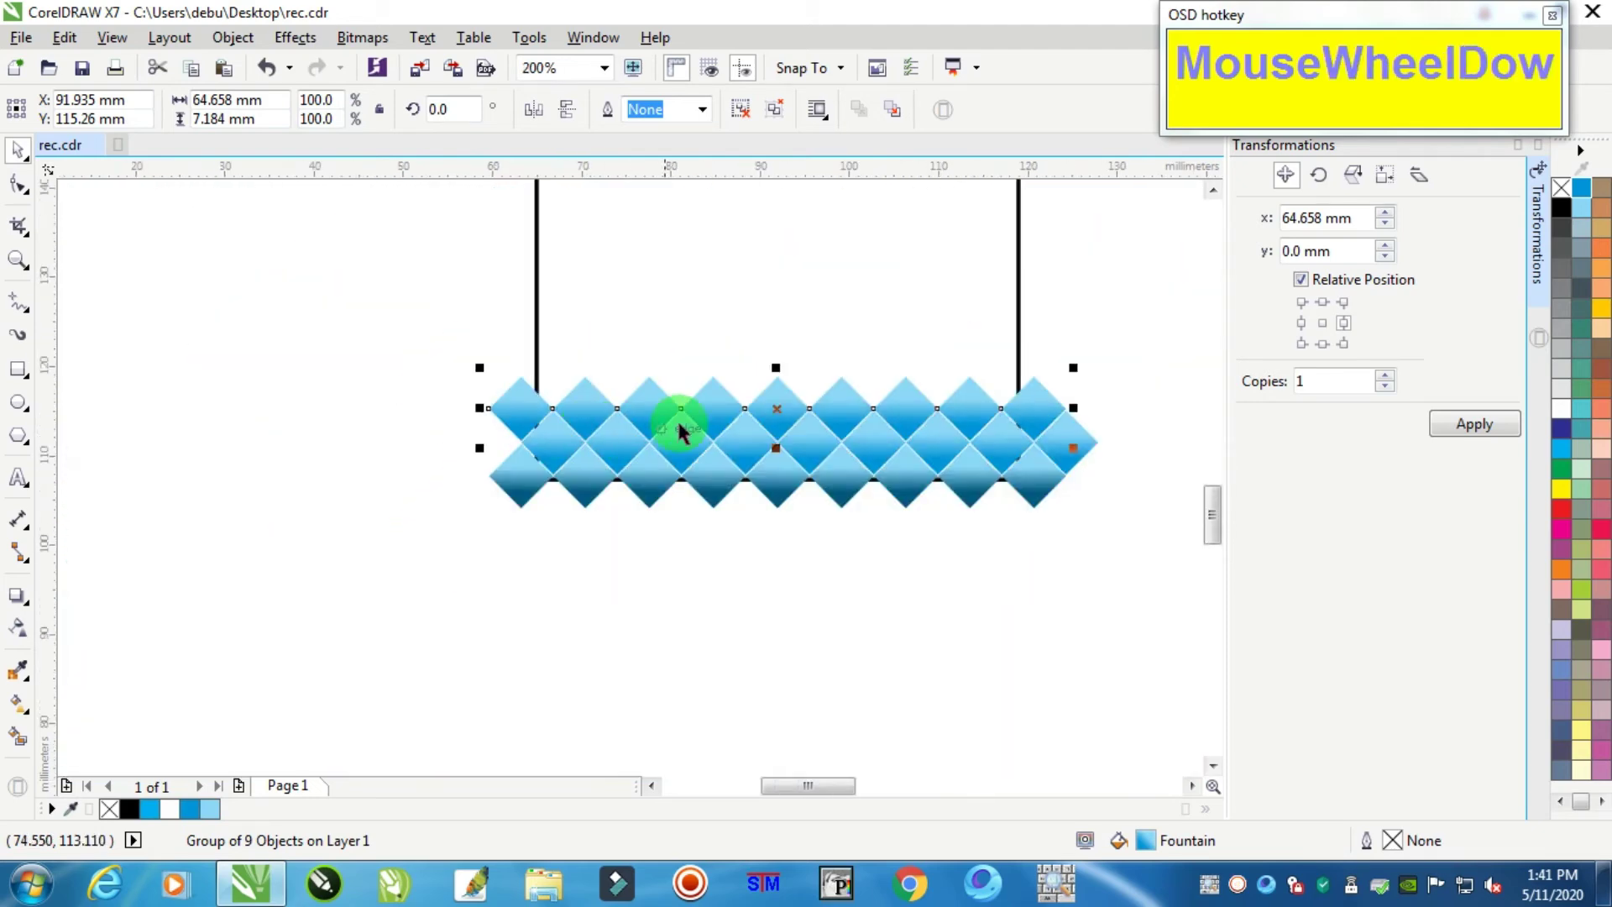
- Ungroup the third diamond row and change its leftmost diamond's dark gradient colour to cyan
scroll(681, 410, "up", 1)
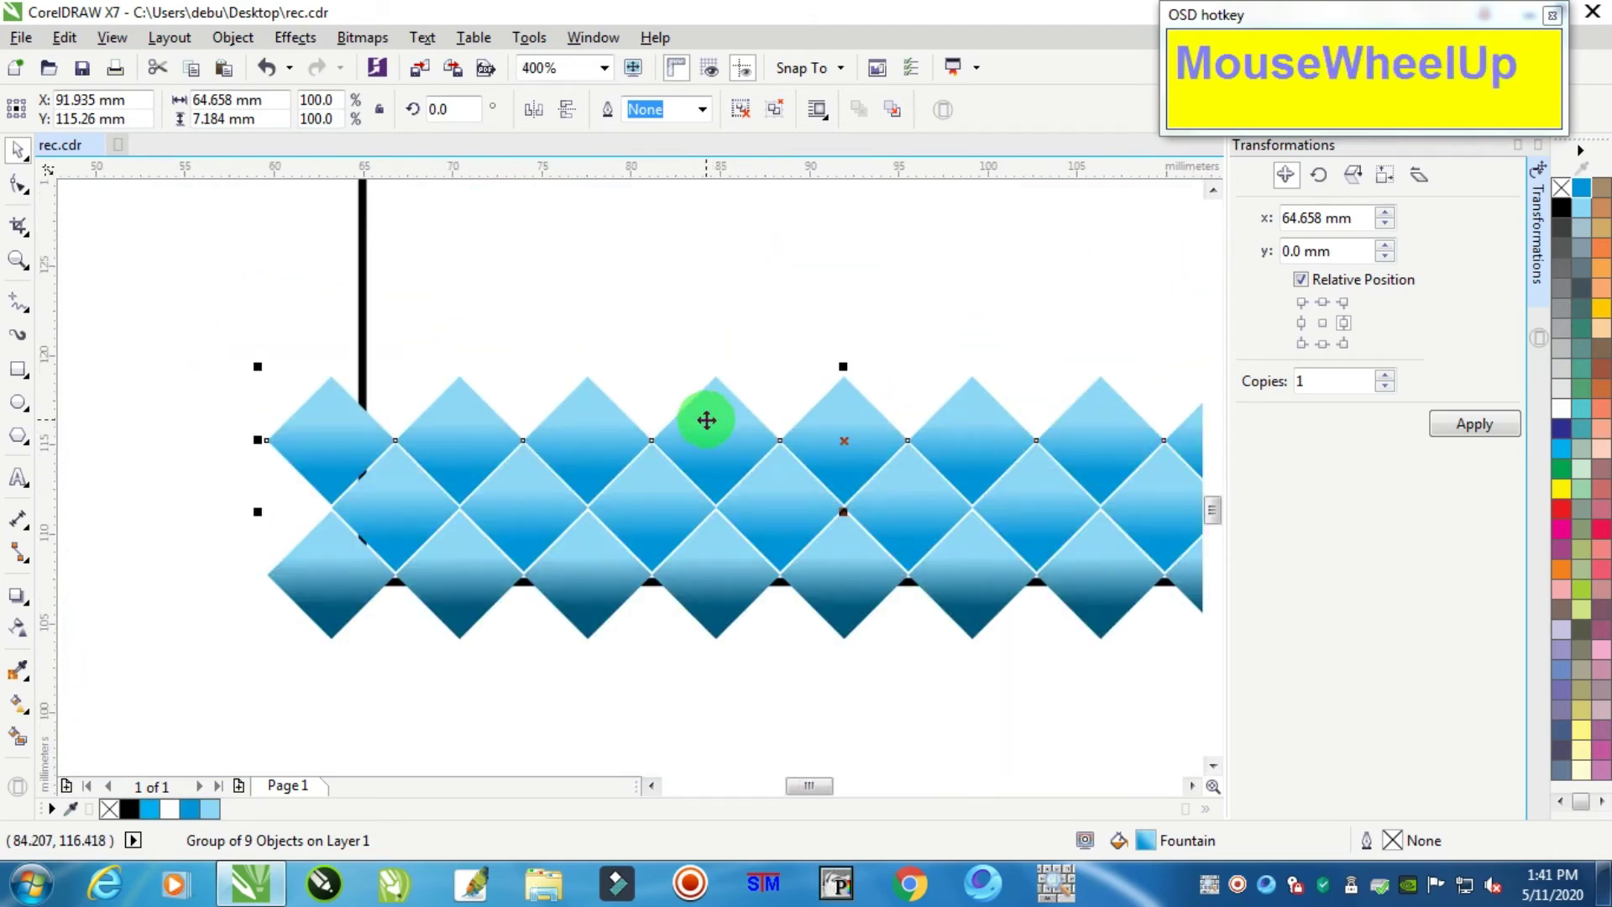
key("ctrl+u")
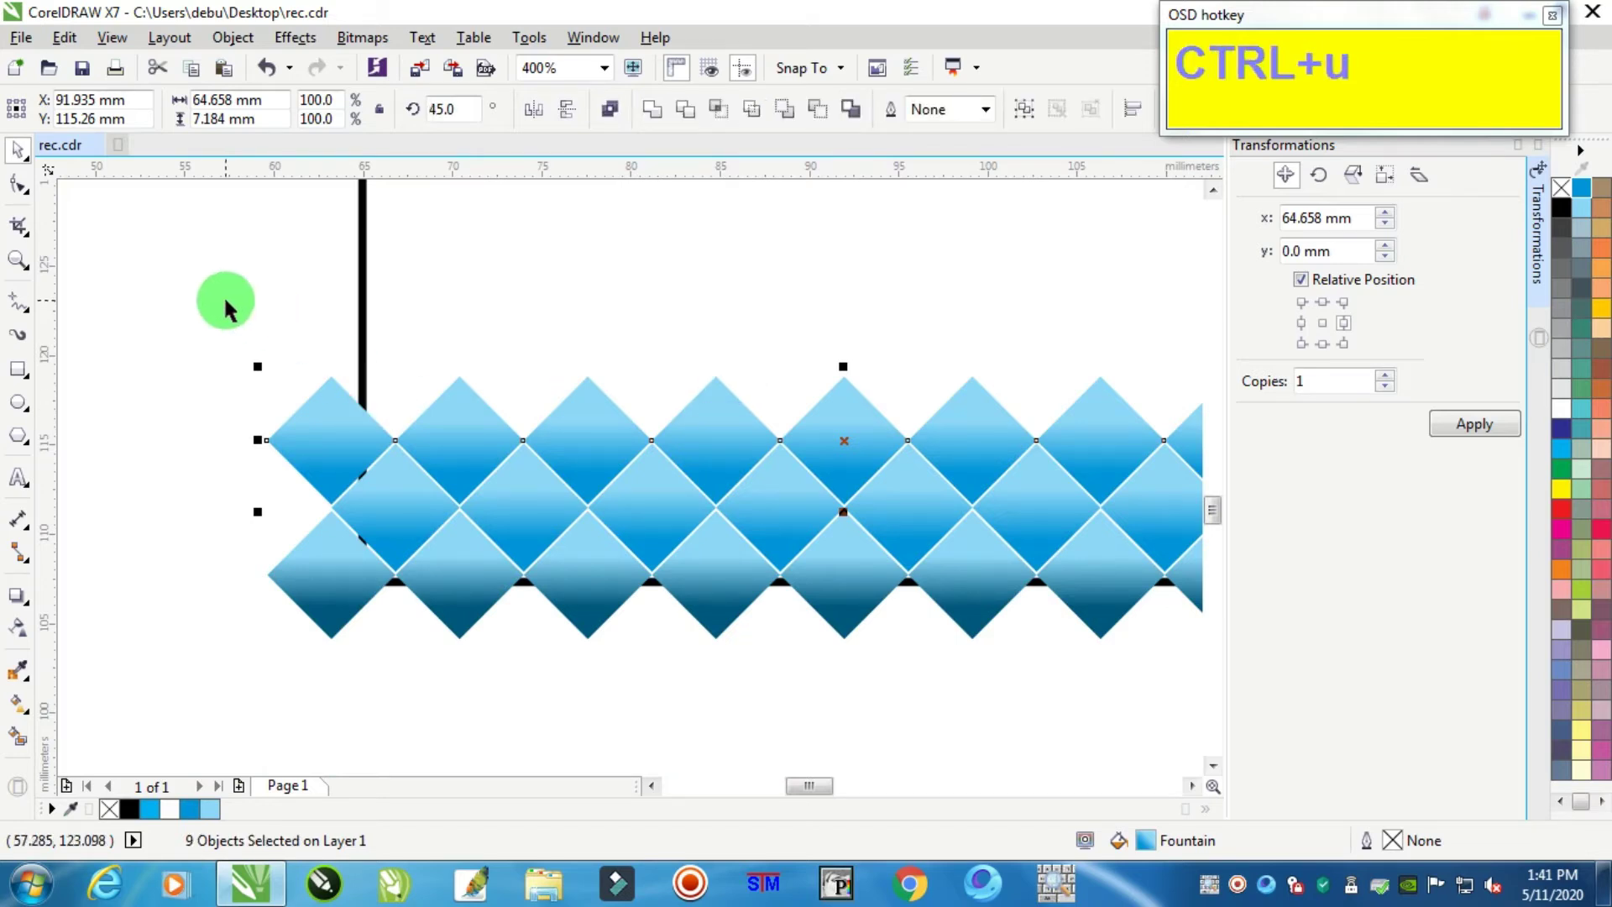
left_click(319, 429)
scroll(319, 428, "up", 1)
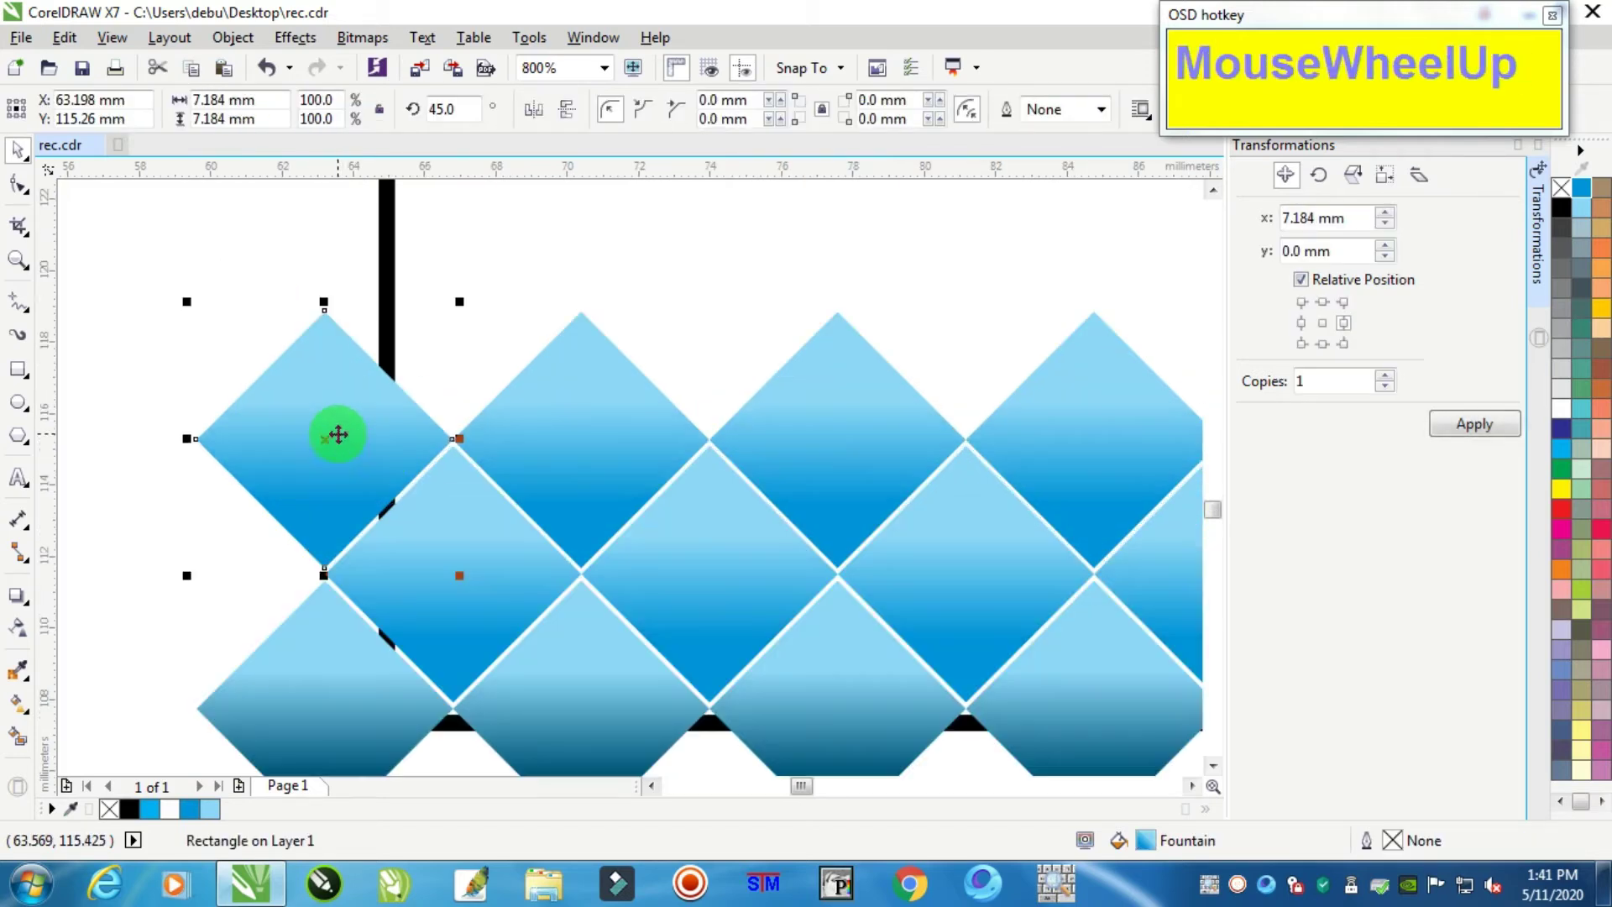
left_click(20, 705)
left_click(322, 502)
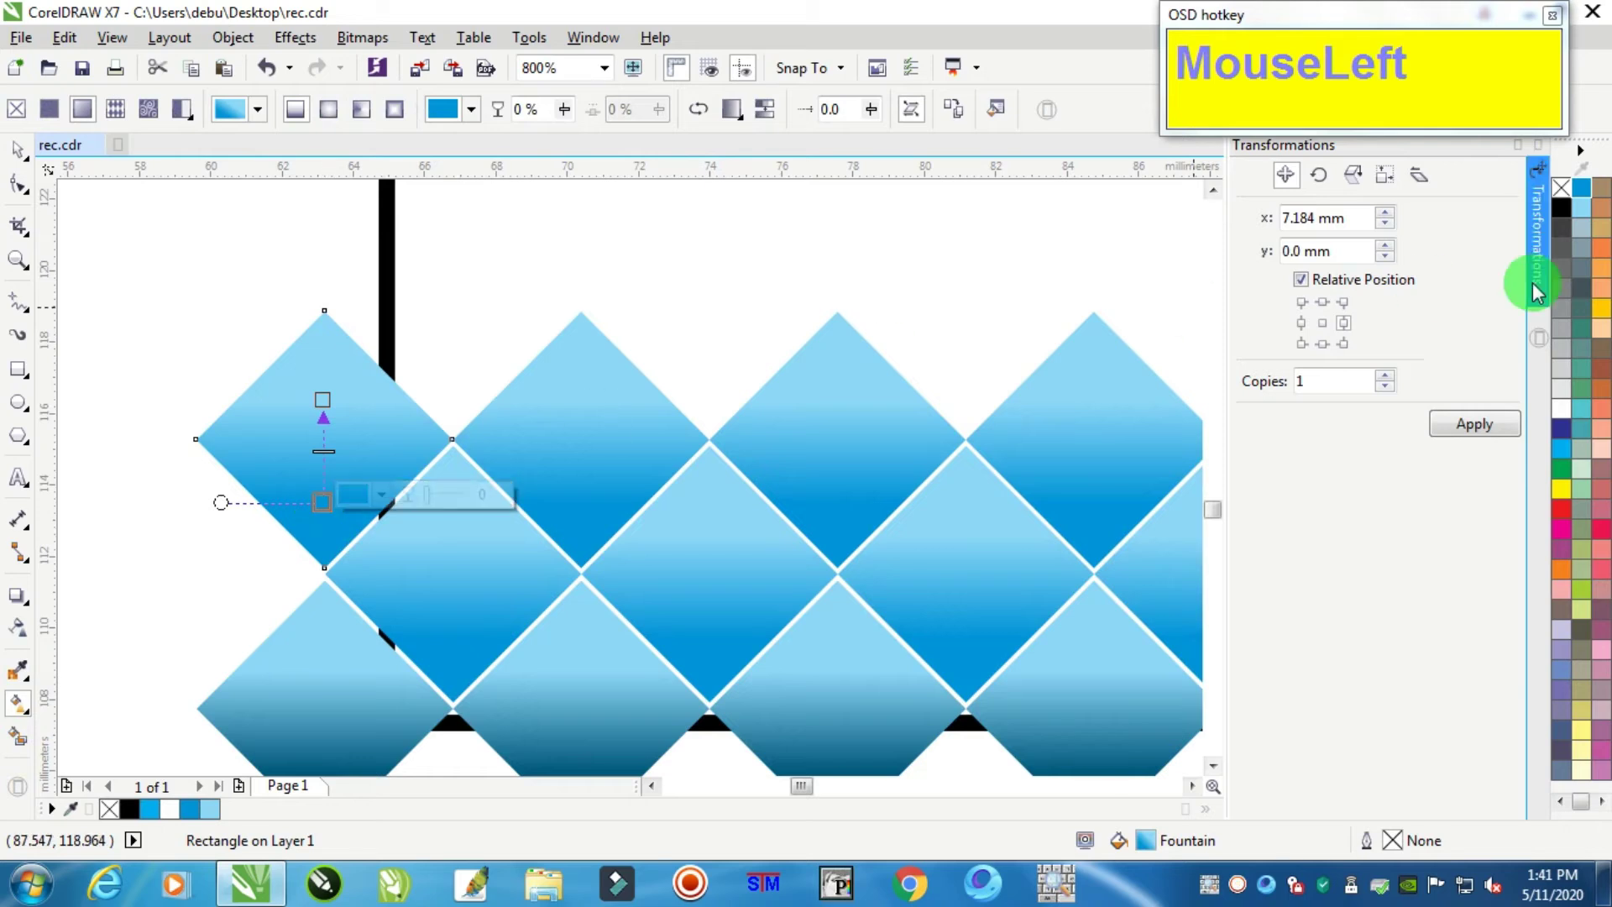
left_click(1564, 454)
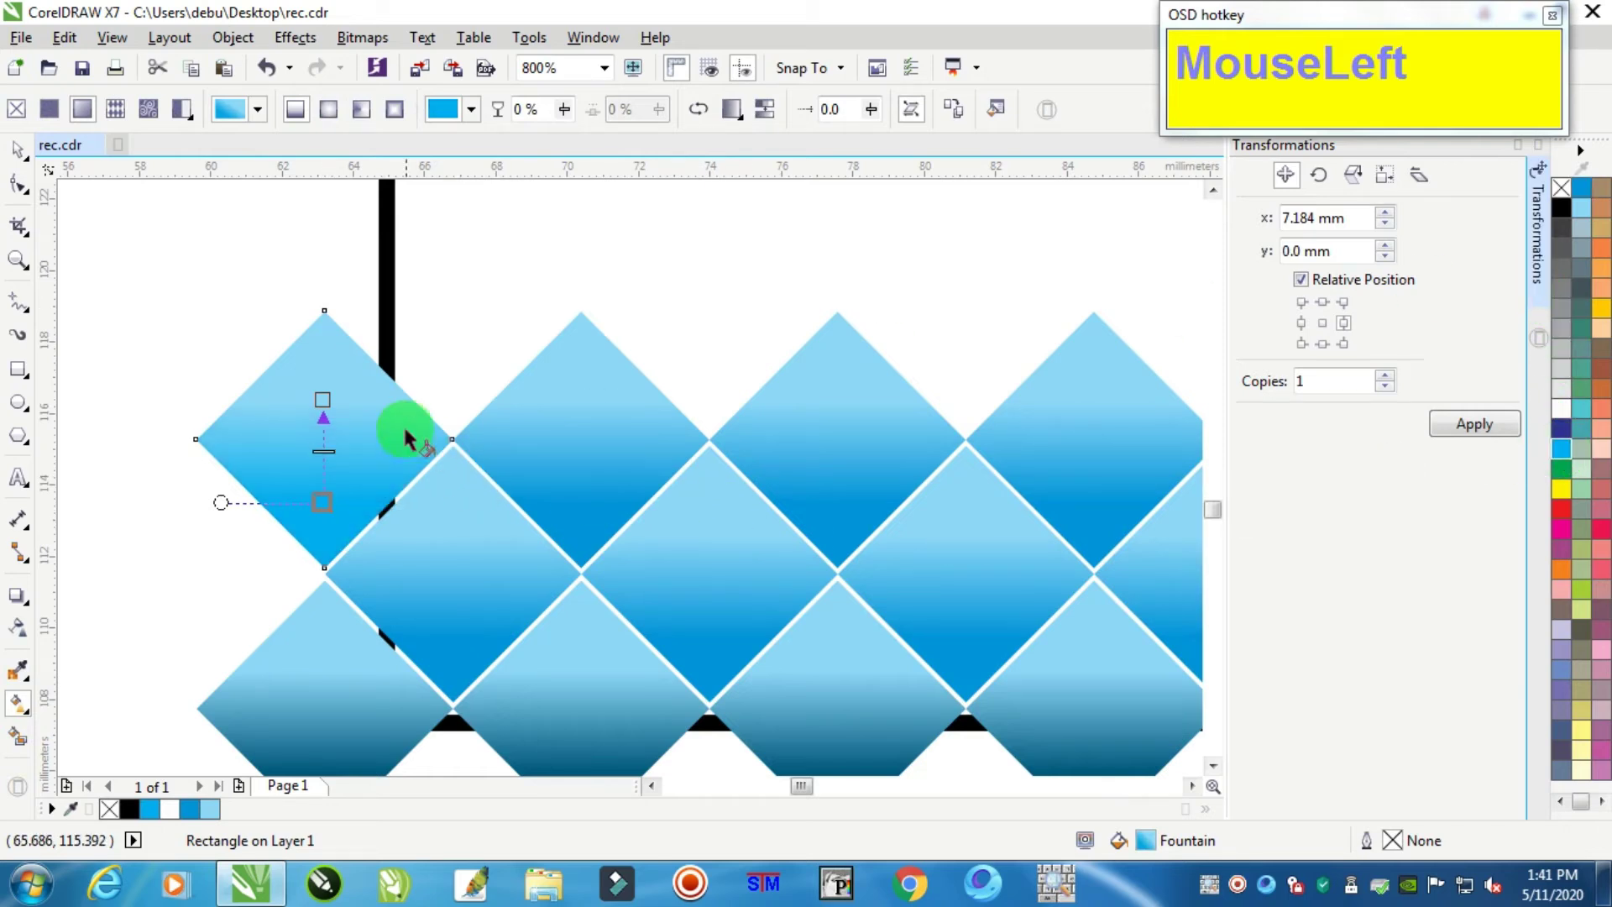
- Apply light blue to the upper gradient end of the third row's leftmost diamond and shift both gradient ends about 1.2 mm lower
left_click(323, 400)
left_click(1545, 402)
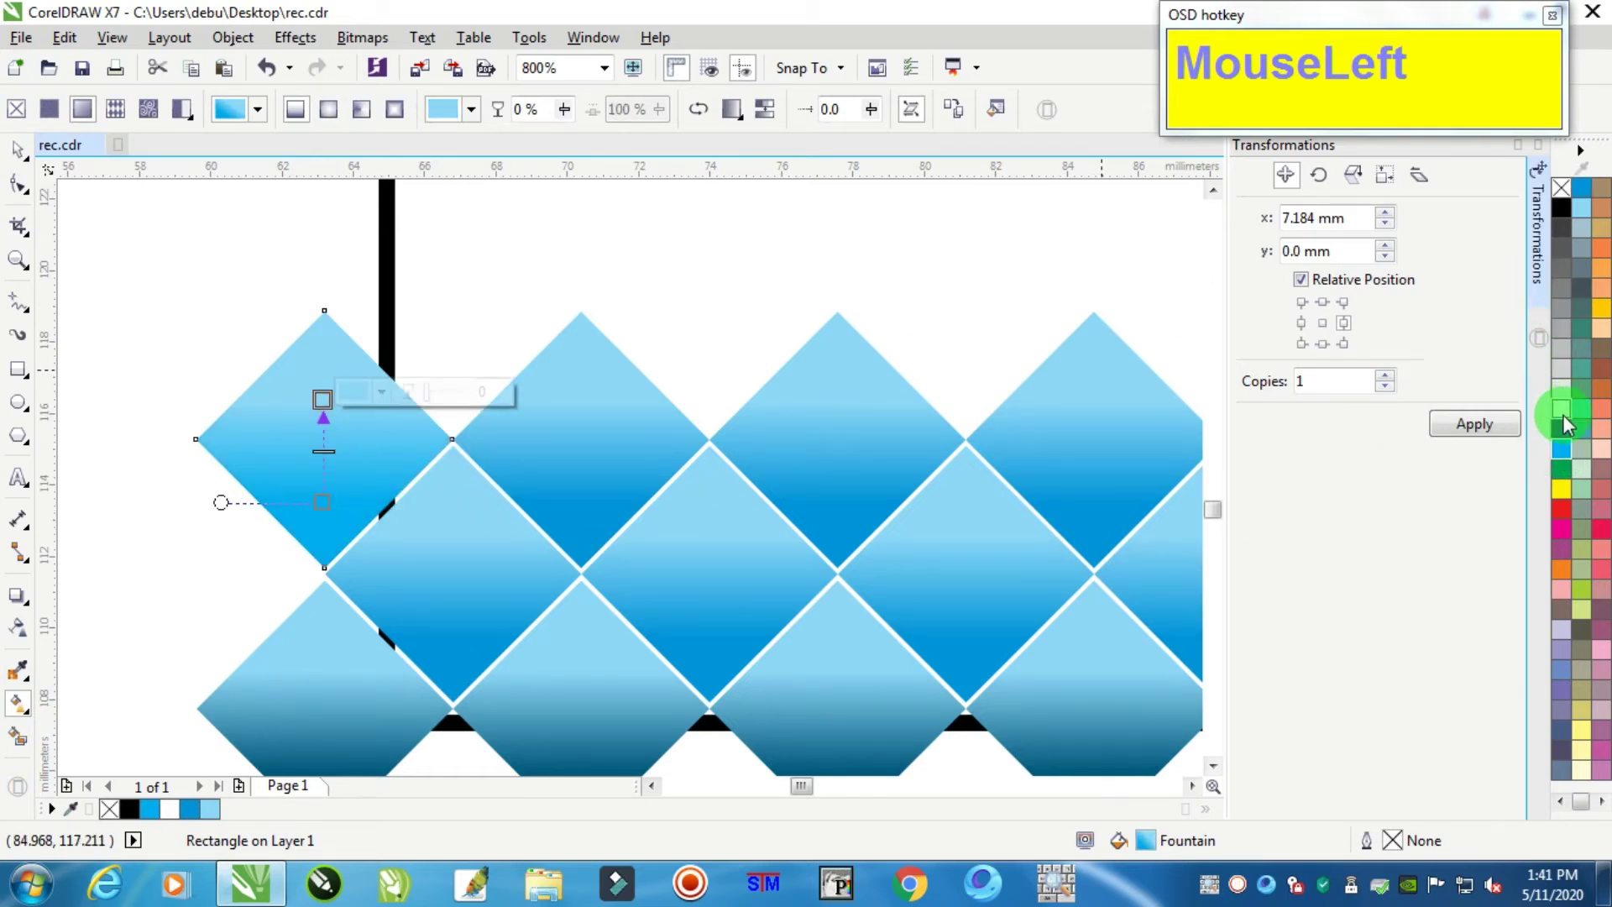
left_click(1585, 210)
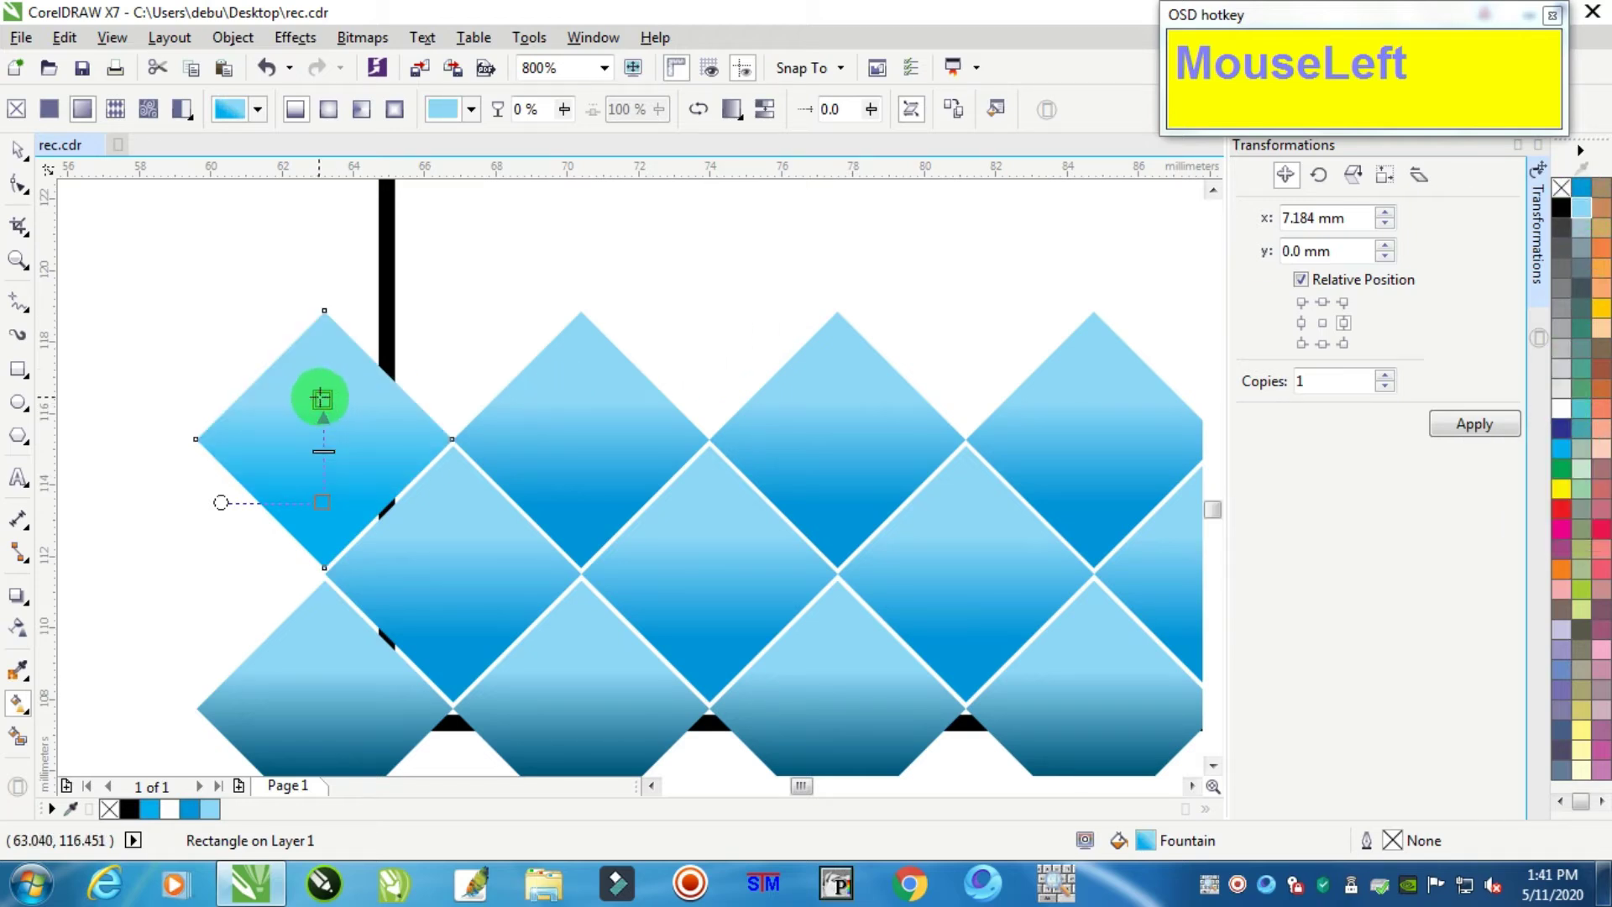
left_click_drag(322, 391, 324, 438)
left_click_drag(324, 503, 325, 549)
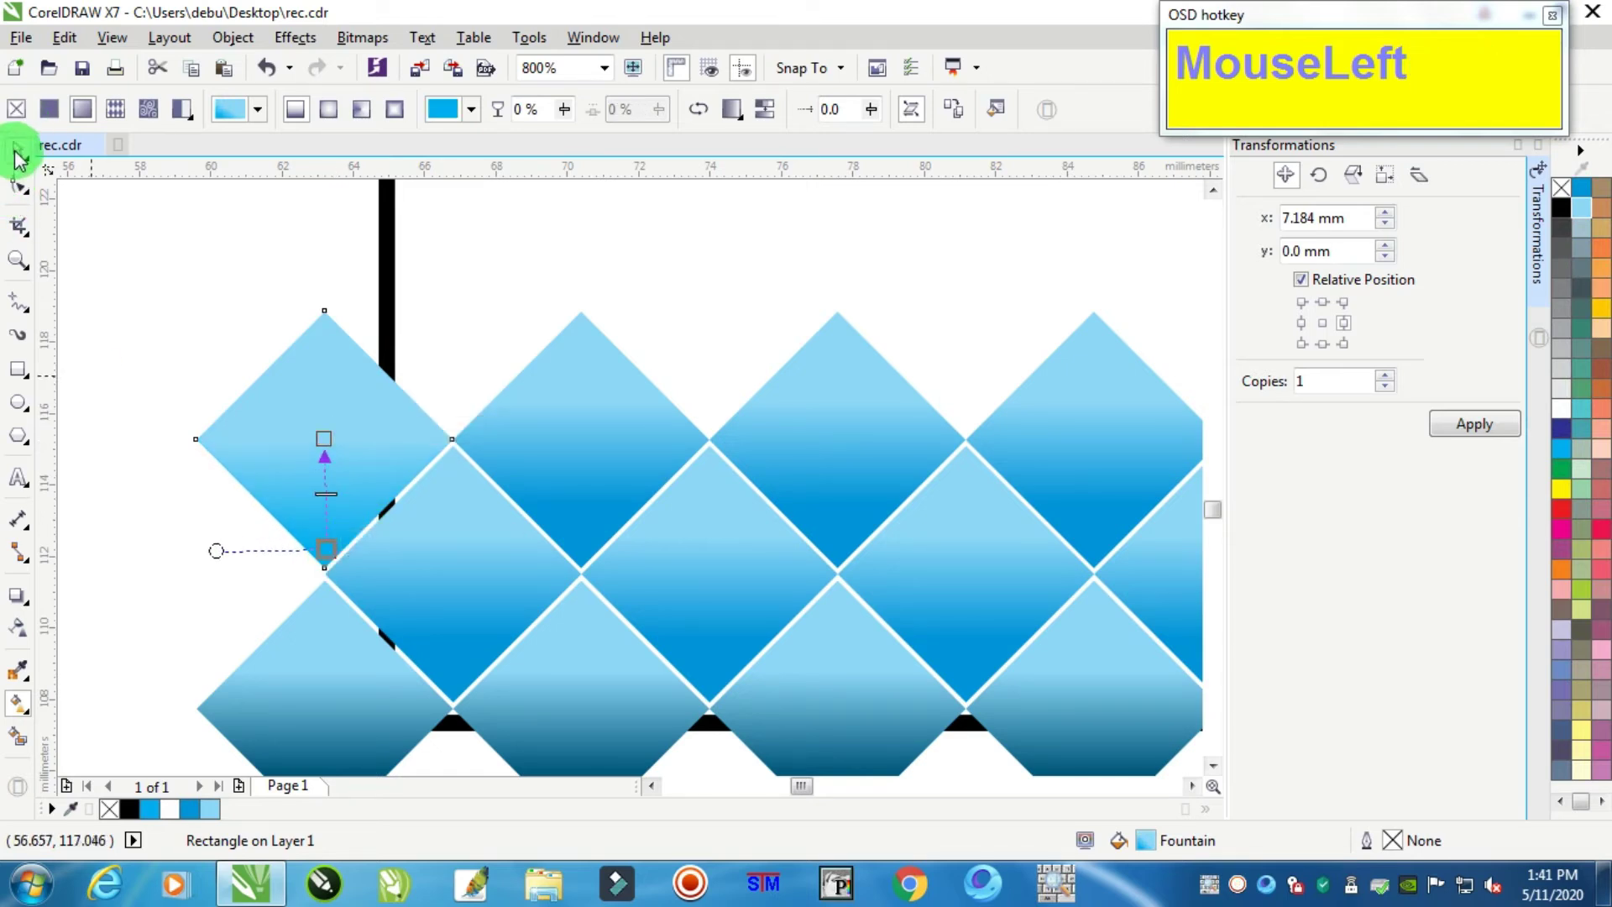
- Copy the fill of the third row's leftmost diamond to the other eight diamonds in that row
left_click(18, 153)
scroll(619, 540, "down", 3)
left_click(1020, 500)
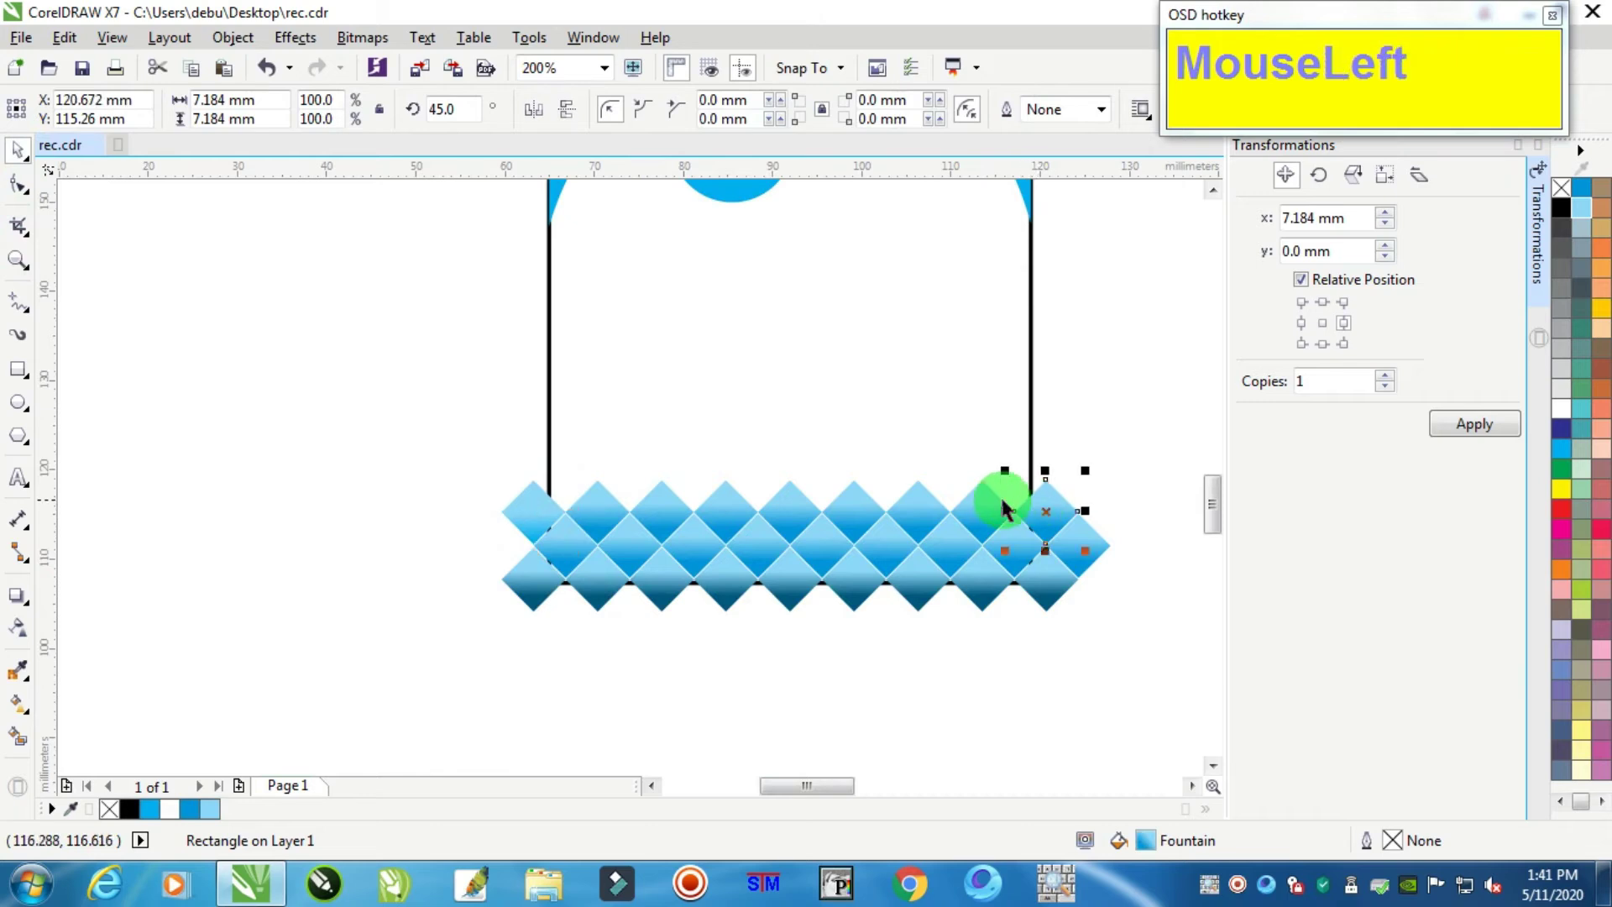
left_click(944, 497, "shift")
left_click(848, 501, "shift")
left_click(784, 500, "shift")
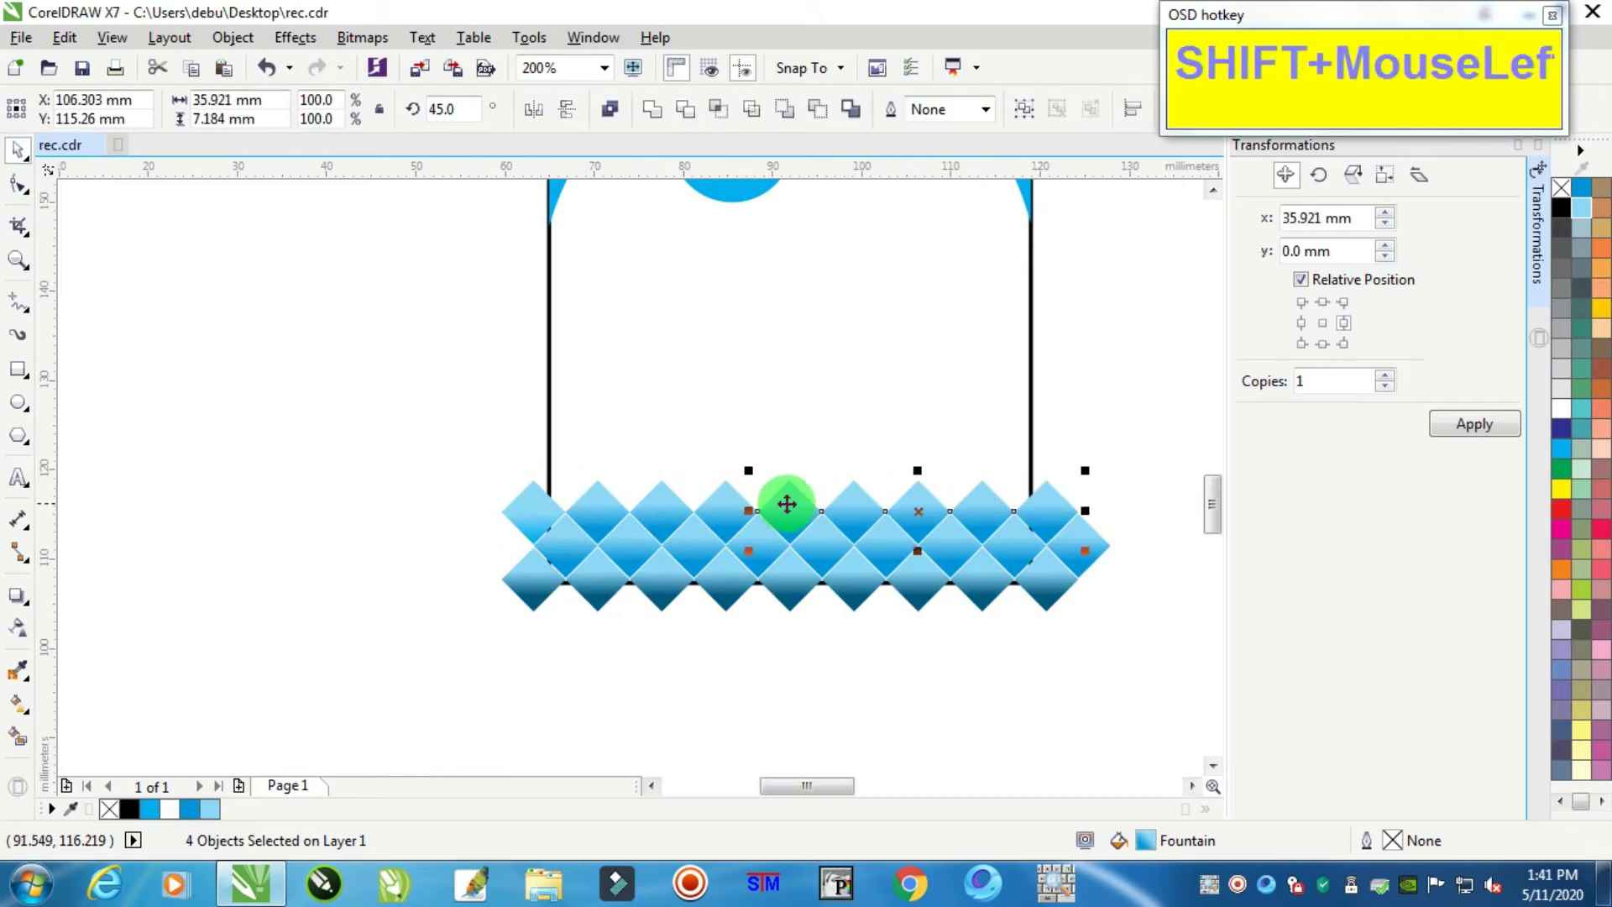
left_click(716, 504, "shift")
left_click(608, 508, "shift")
left_click(576, 504, "shift")
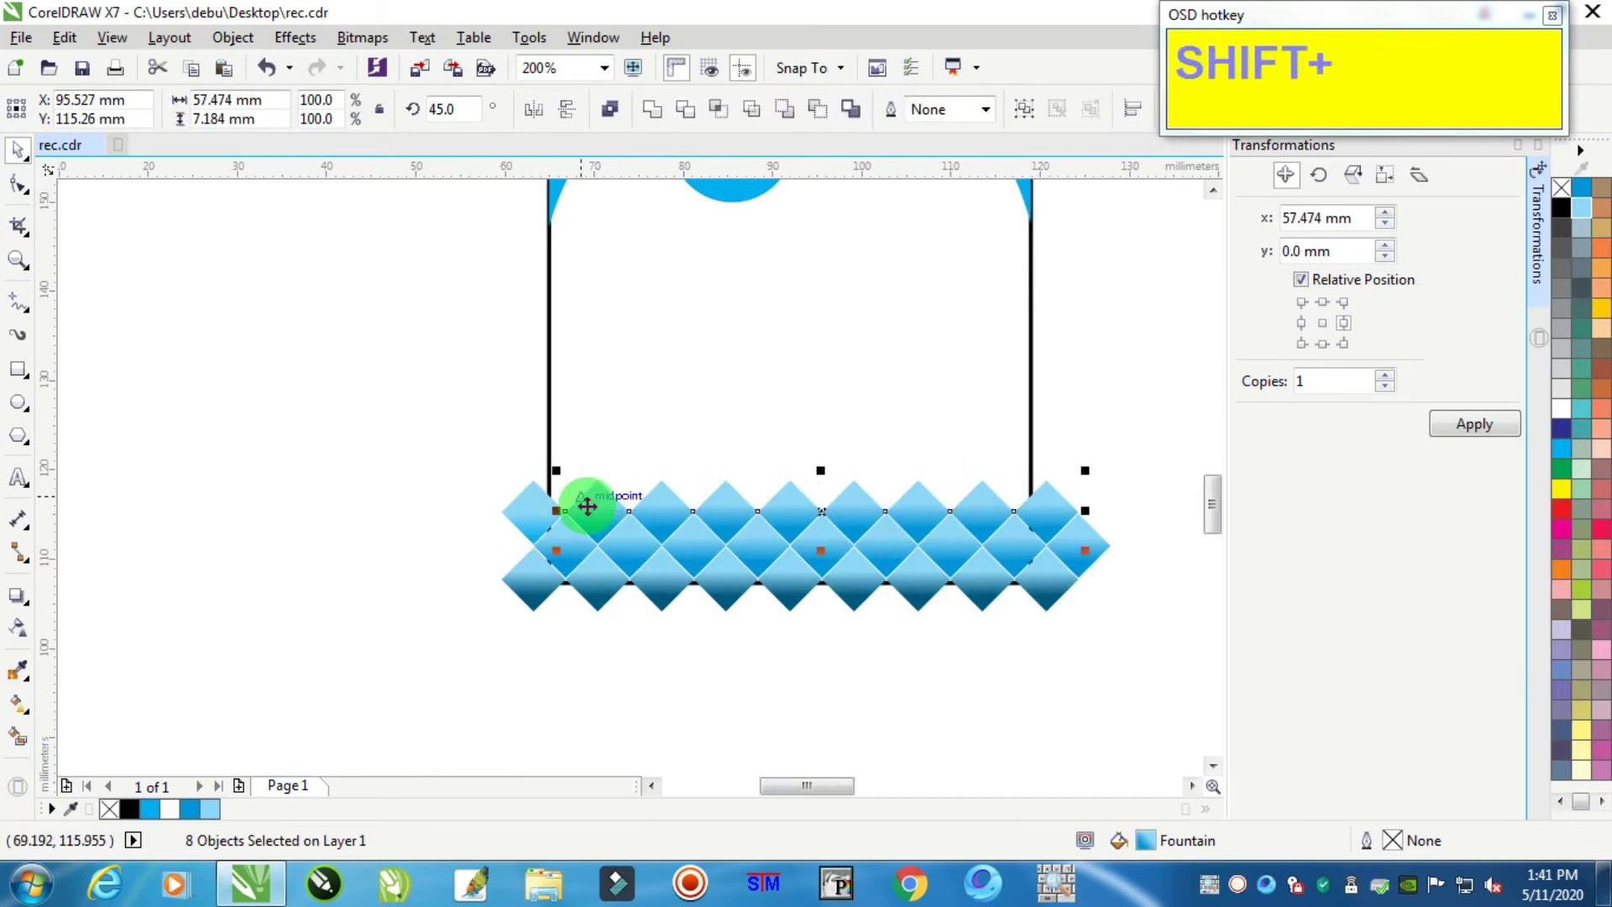
scroll(576, 504, "up", 1)
left_click(65, 41)
left_click(176, 402)
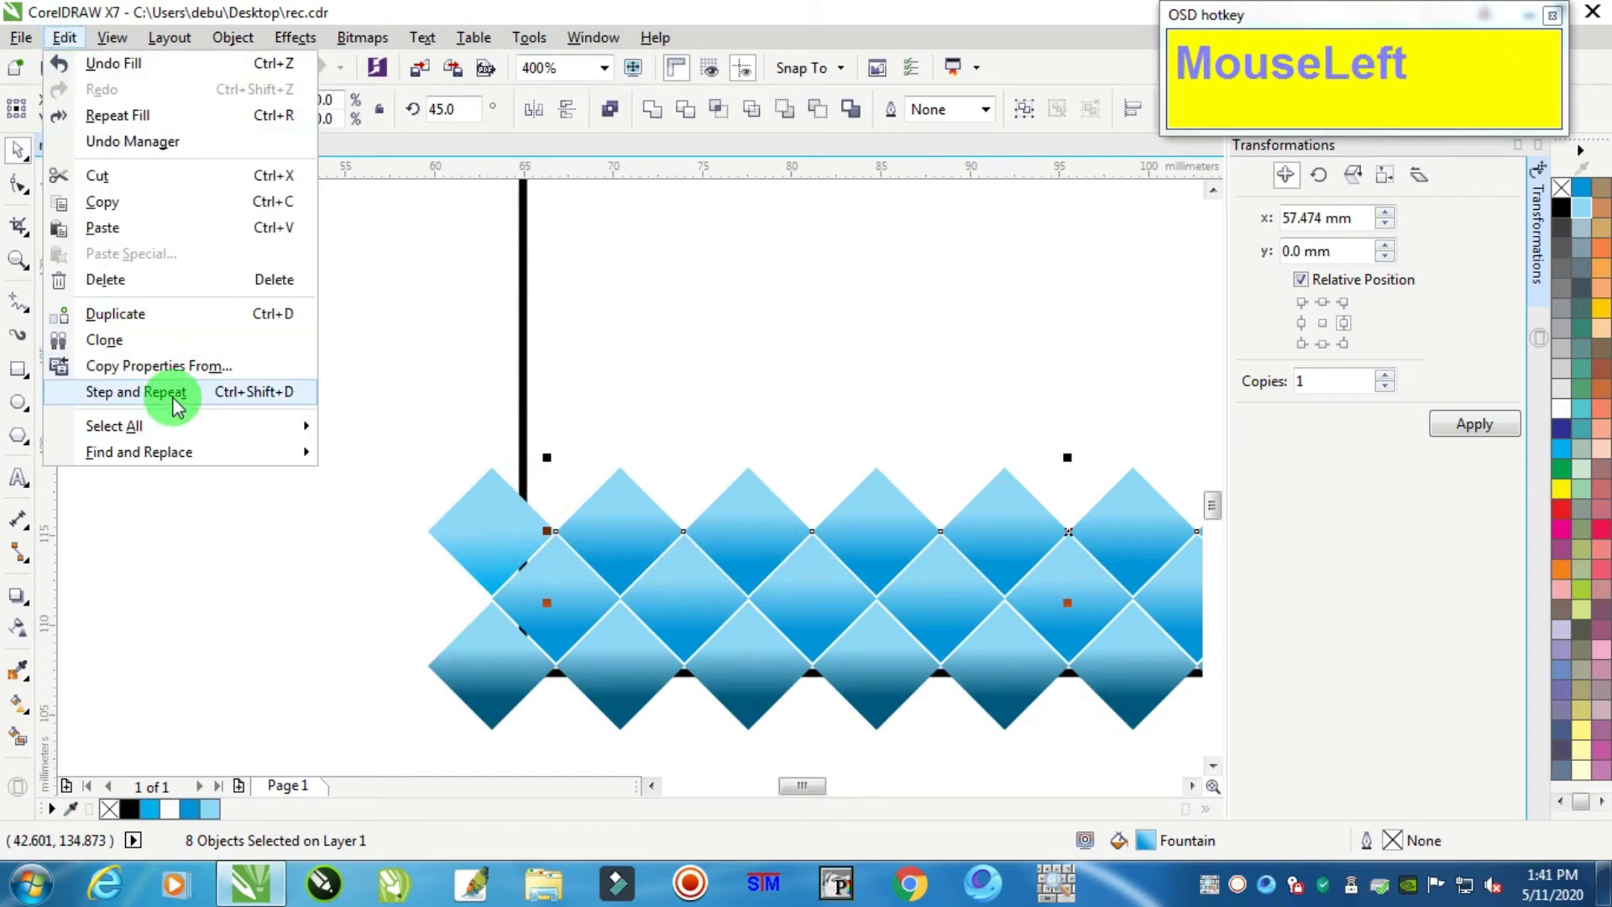
left_click(180, 366)
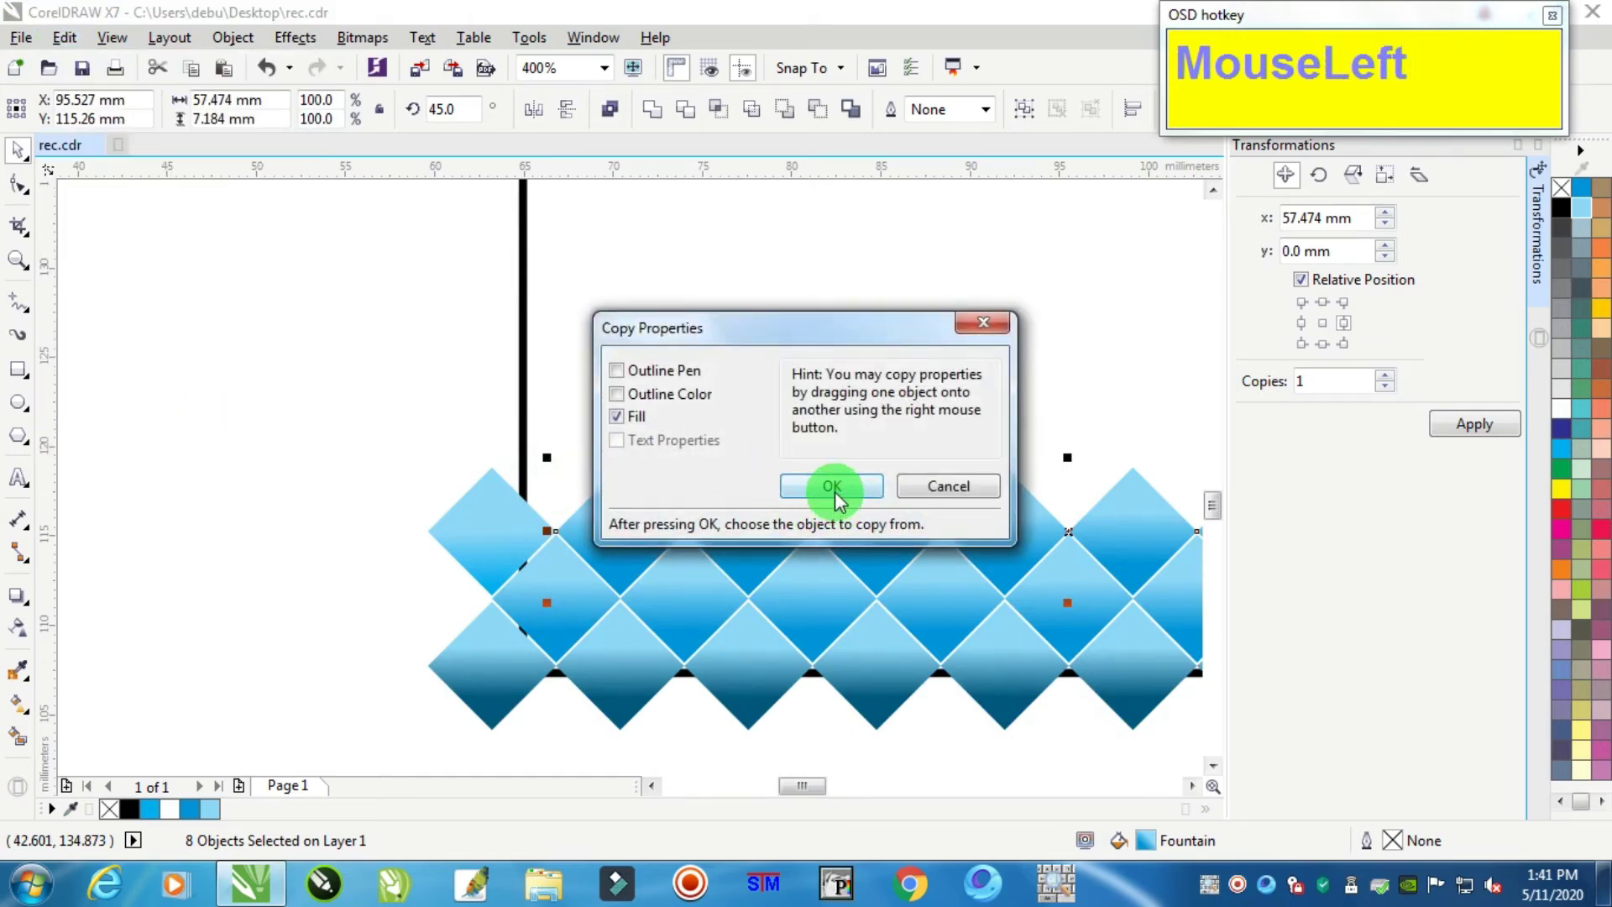
left_click(831, 487)
left_click(461, 514)
left_click(353, 440)
- Select all nine diamonds of the third row and group them
scroll(939, 512, "down", 3)
scroll(640, 487, "up", 1)
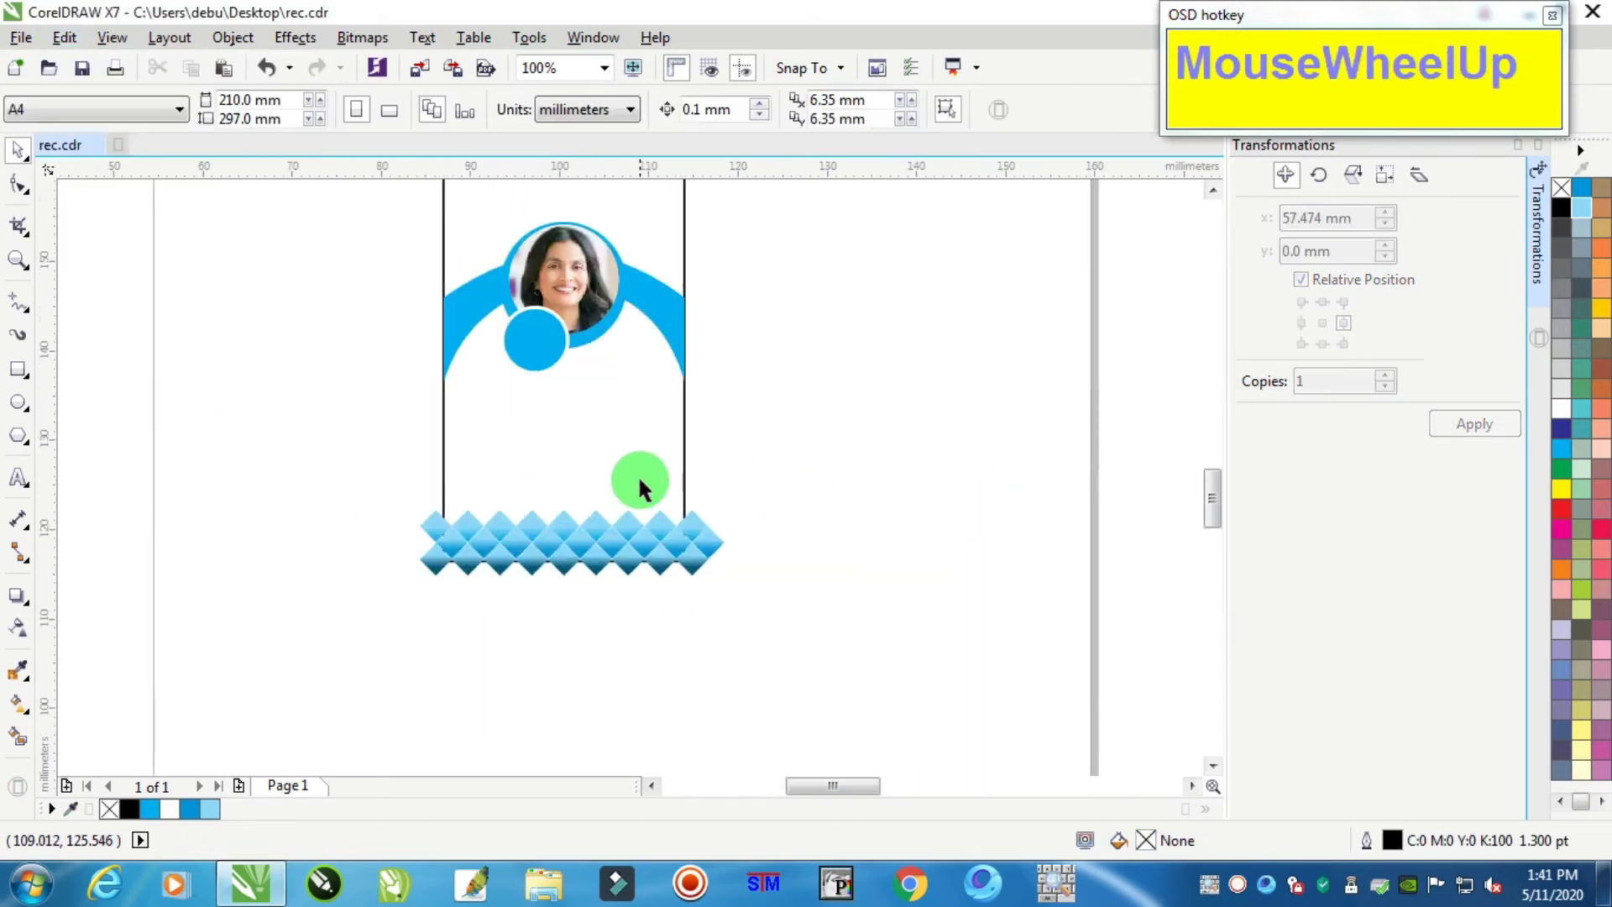
scroll(640, 487, "up", 1)
left_click_drag(1015, 439, 144, 612)
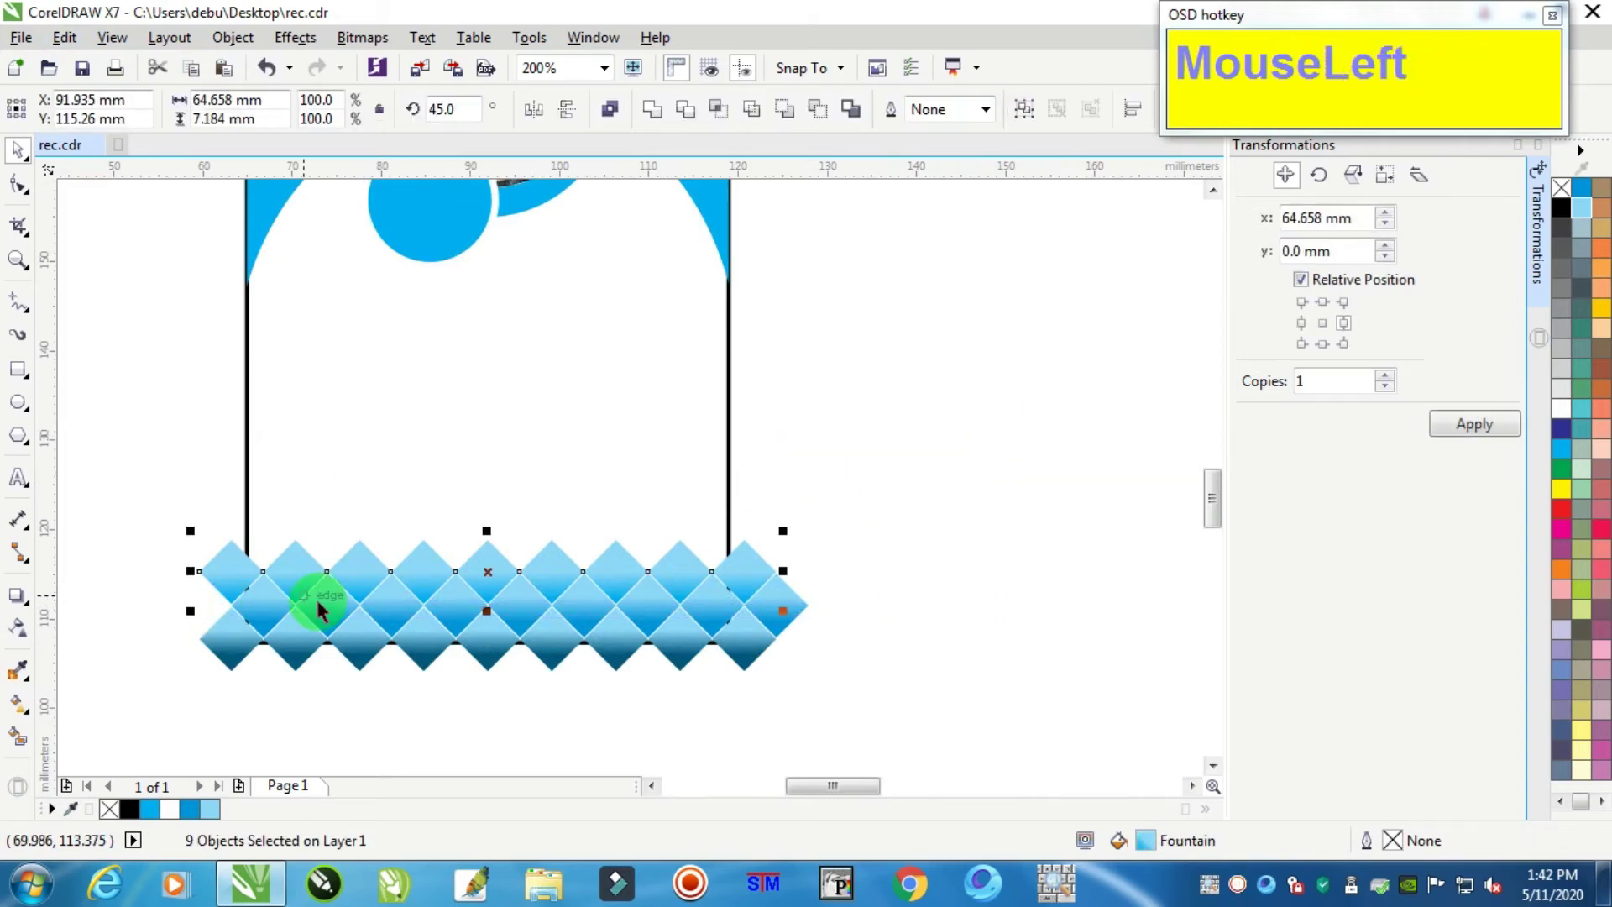
key("ctrl+g")
- Place a copy of the cyan diamond row about 3.6 mm right and 3.7 mm up as a fourth staggered row
scroll(314, 556, "up", 2)
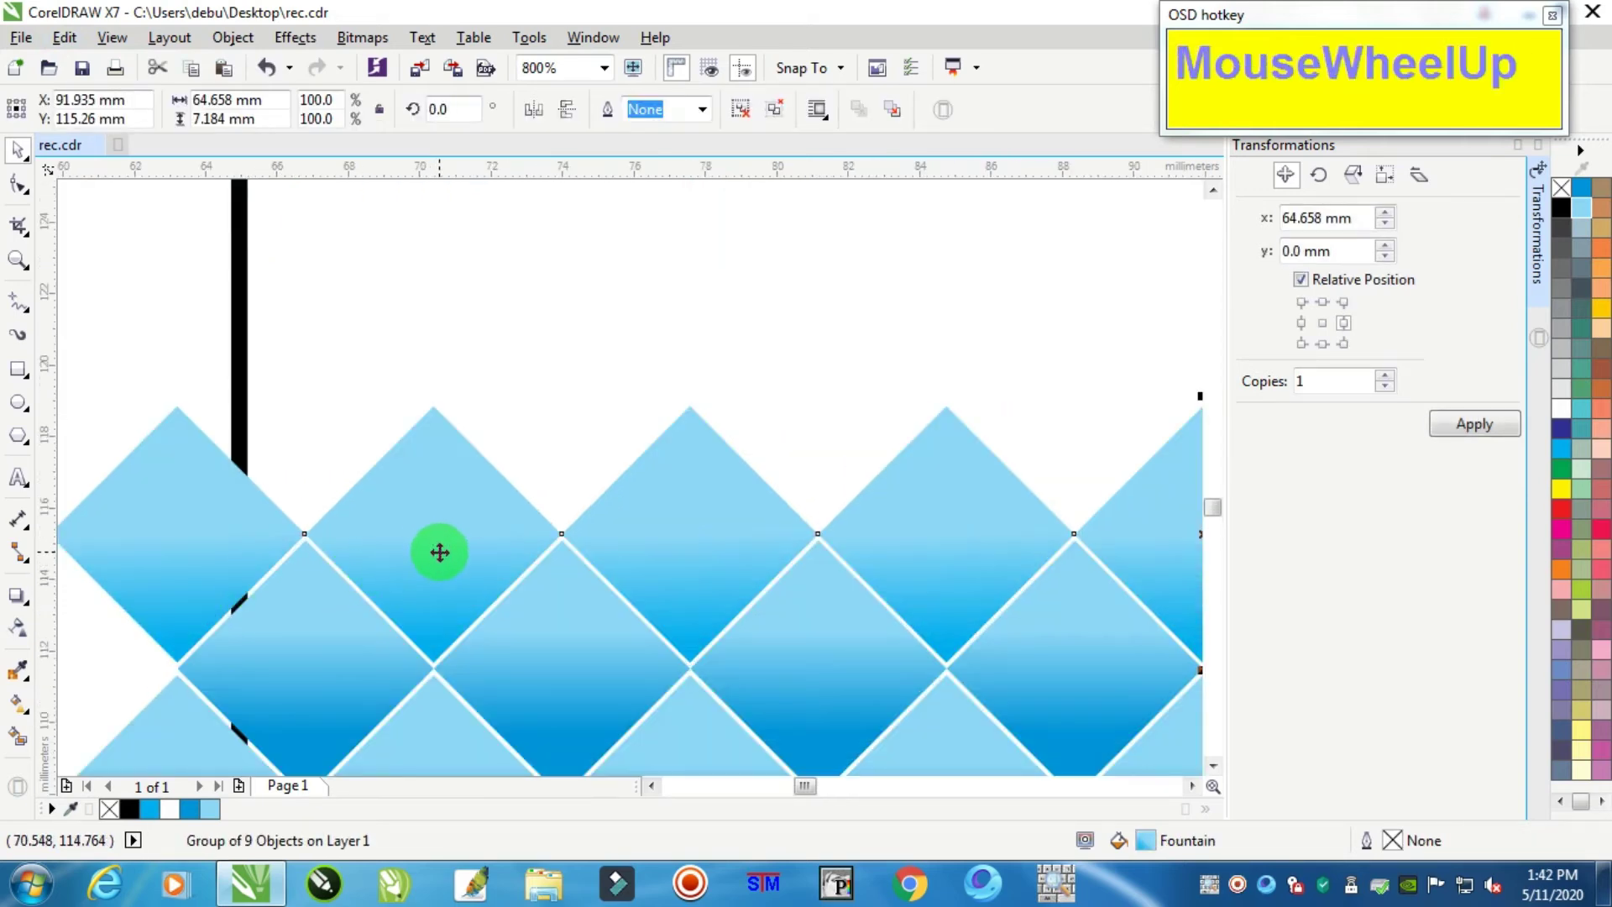
left_click_drag(440, 551, 562, 413)
right_click(563, 413)
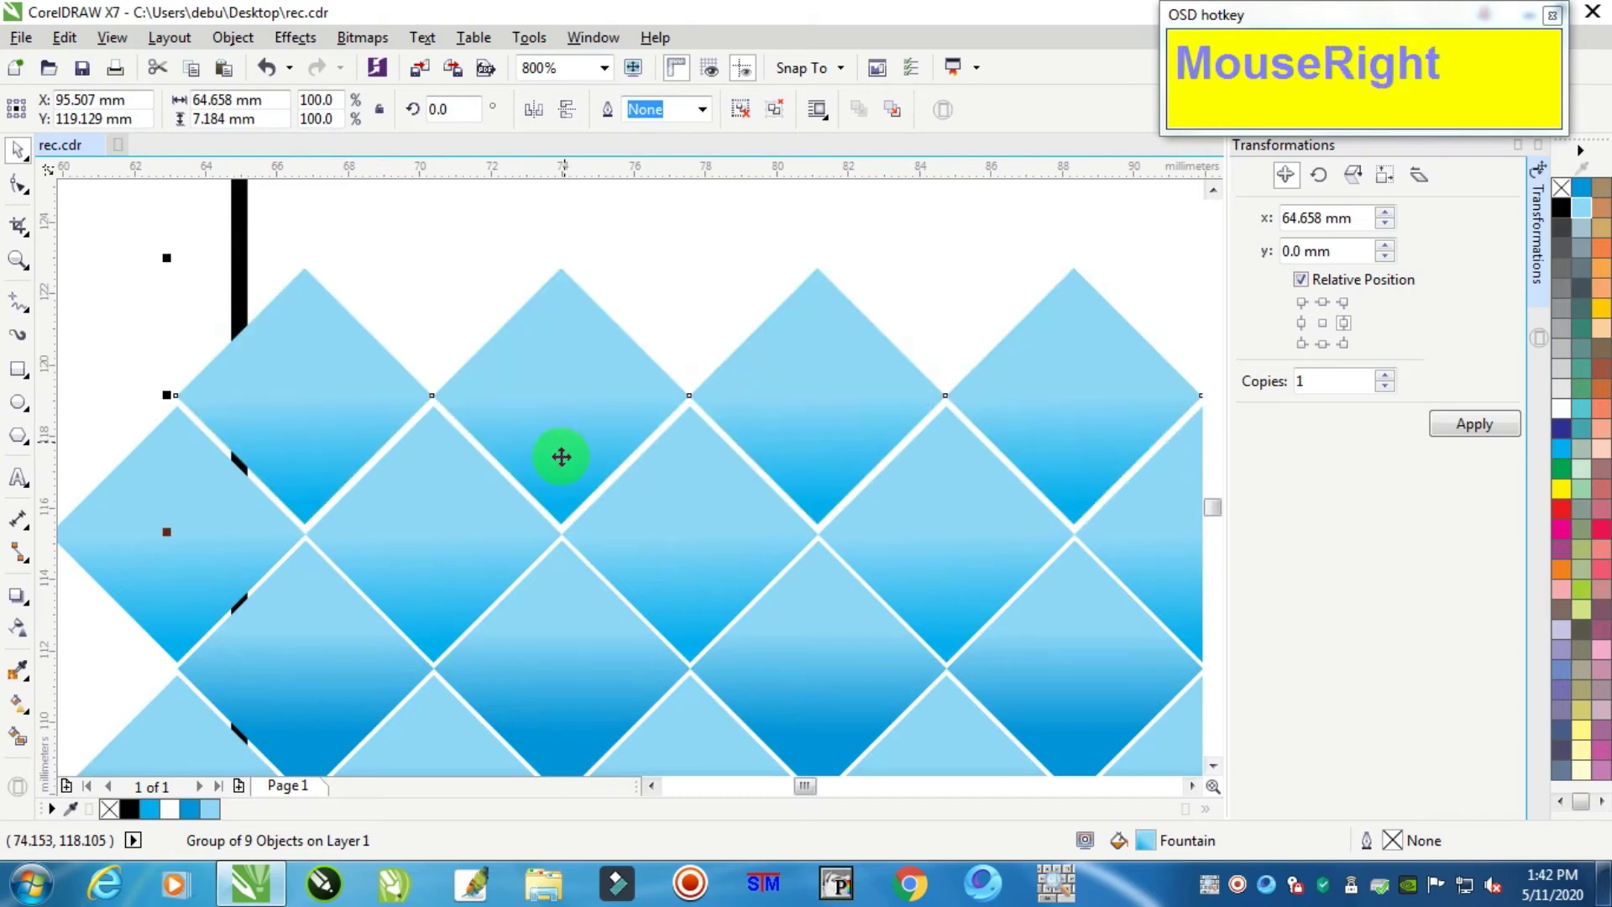
scroll(586, 540, "up", 2)
left_click_drag(587, 542, 592, 562)
scroll(595, 554, "down", 2)
scroll(596, 550, "down", 2)
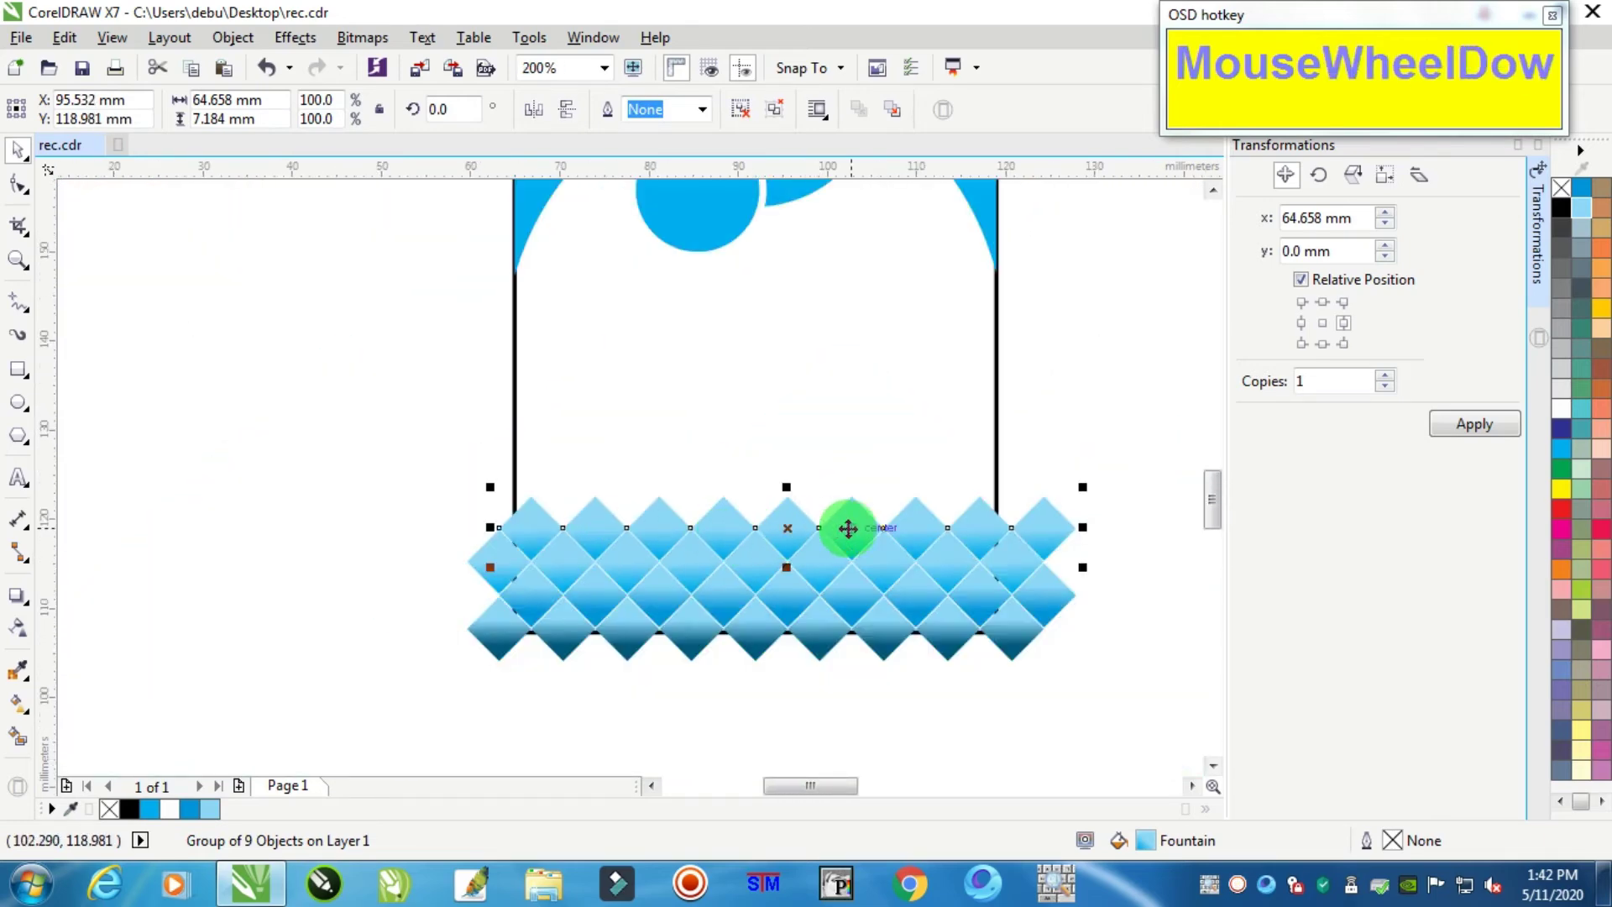
- Place a copy of the two uppermost diamond rows about 7.4 mm higher to form the fifth and sixth staggered rows
left_click_drag(1135, 448, 384, 604)
left_click_drag(576, 540, 616, 504)
right_click(576, 416)
scroll(583, 493, "up", 2)
scroll(493, 638, "up", 3)
key("Down")
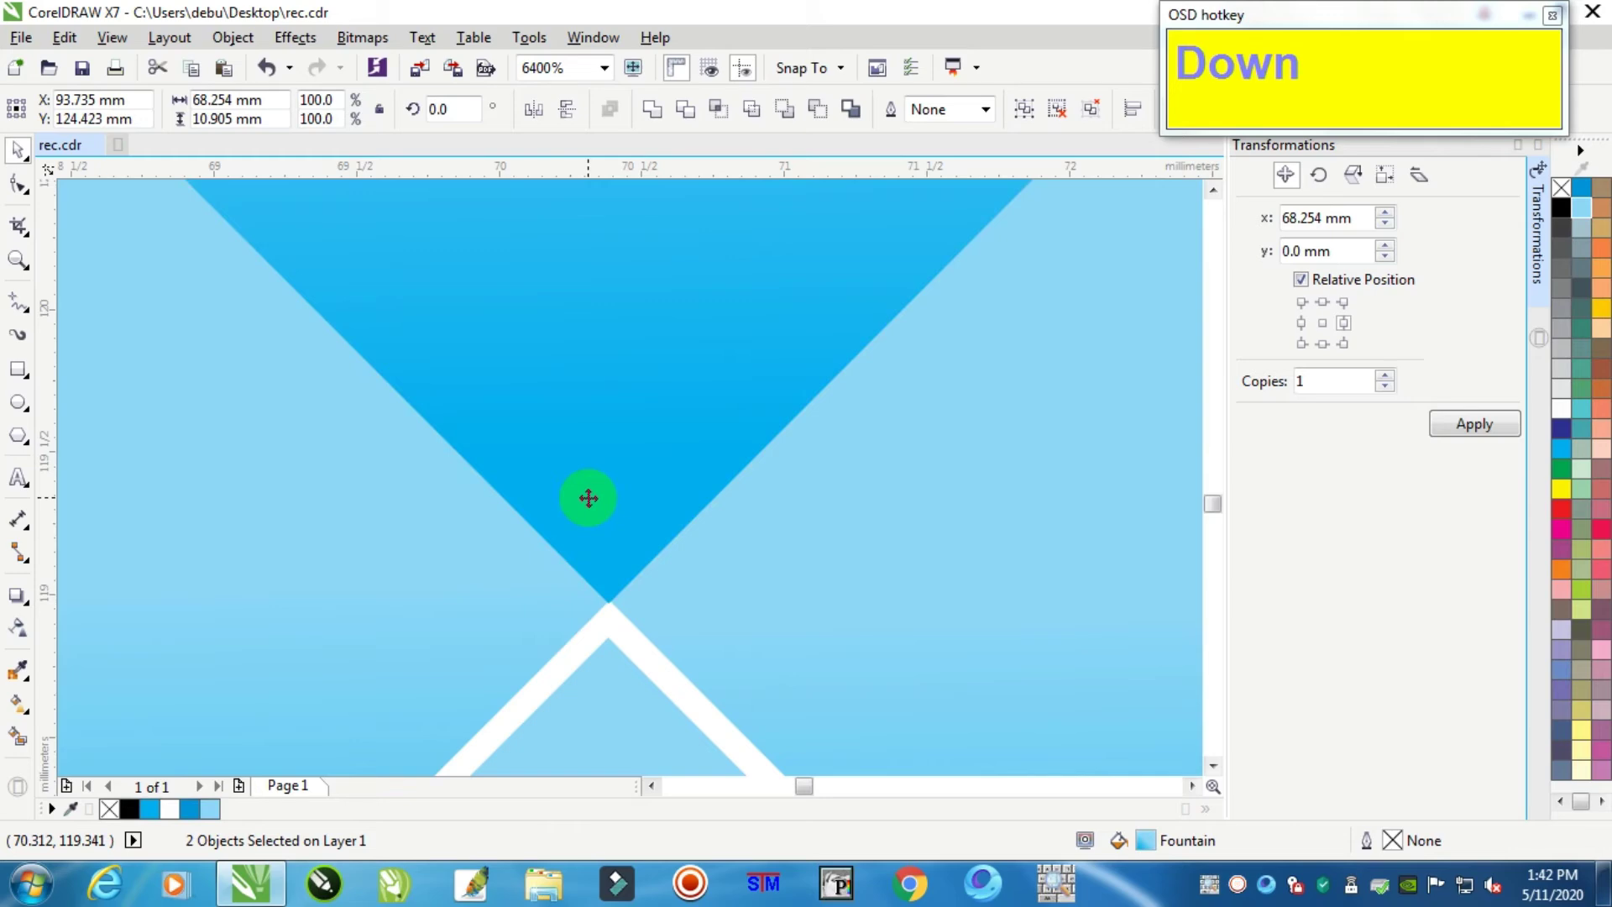
key("Up")
scroll(588, 491, "down", 6)
scroll(712, 502, "up", 1)
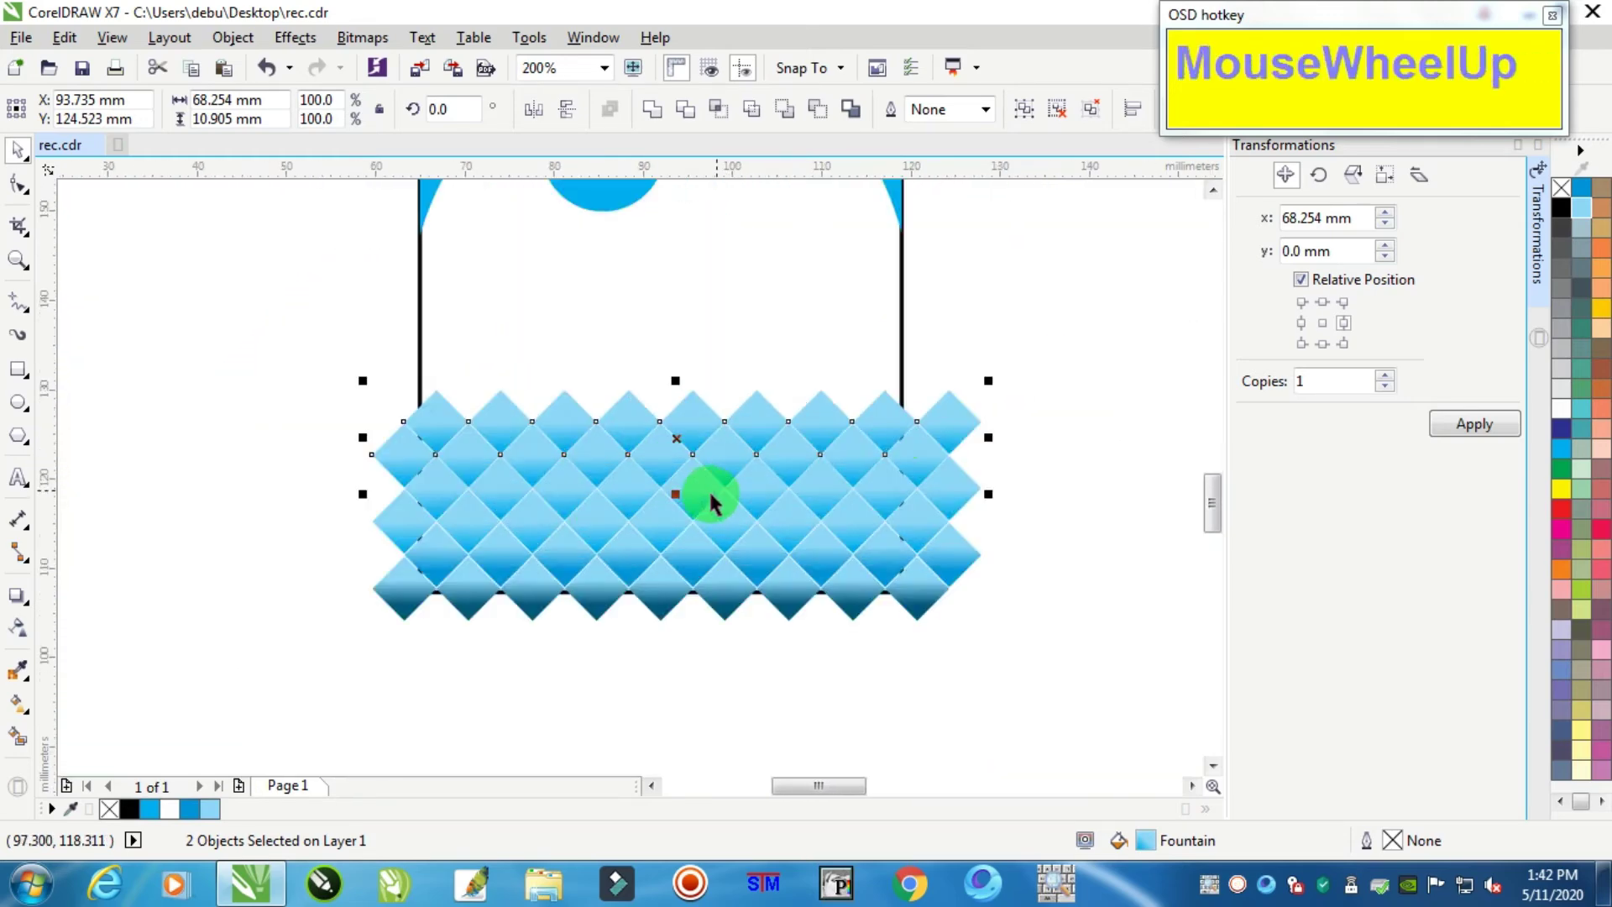
- Group all six diamond rows and stretch the group upward to about 27.3 mm high
left_click_drag(1100, 333, 227, 702)
key("ctrl+g")
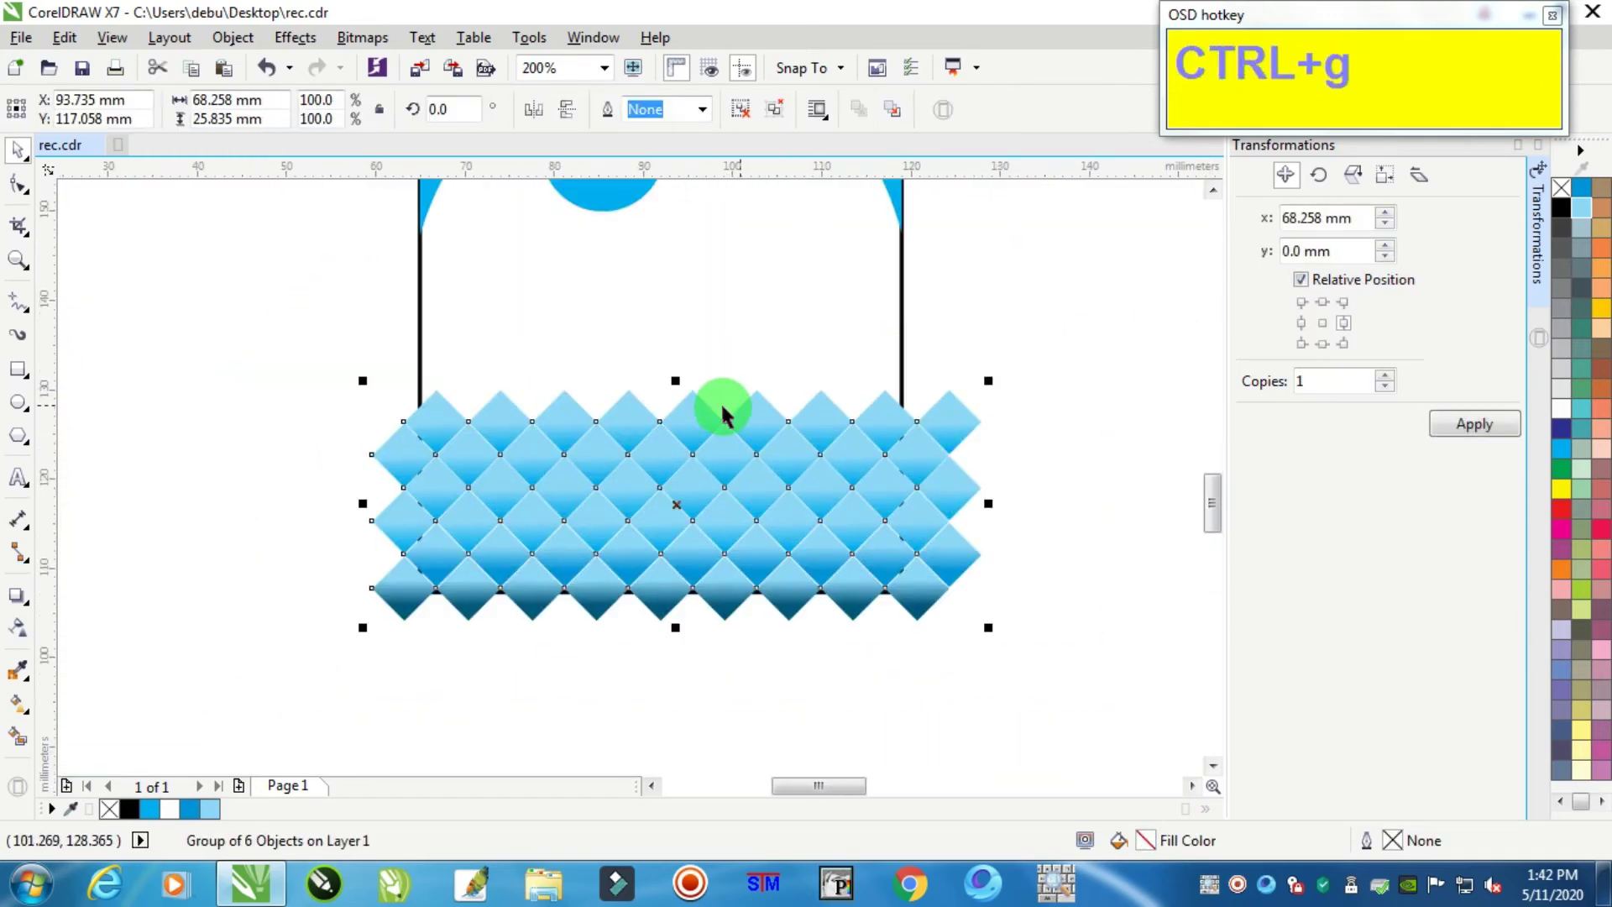
scroll(722, 411, "up", 1)
left_click_drag(665, 391, 688, 362)
scroll(687, 411, "down", 3)
scroll(700, 413, "up", 1)
scroll(700, 413, "up", 2)
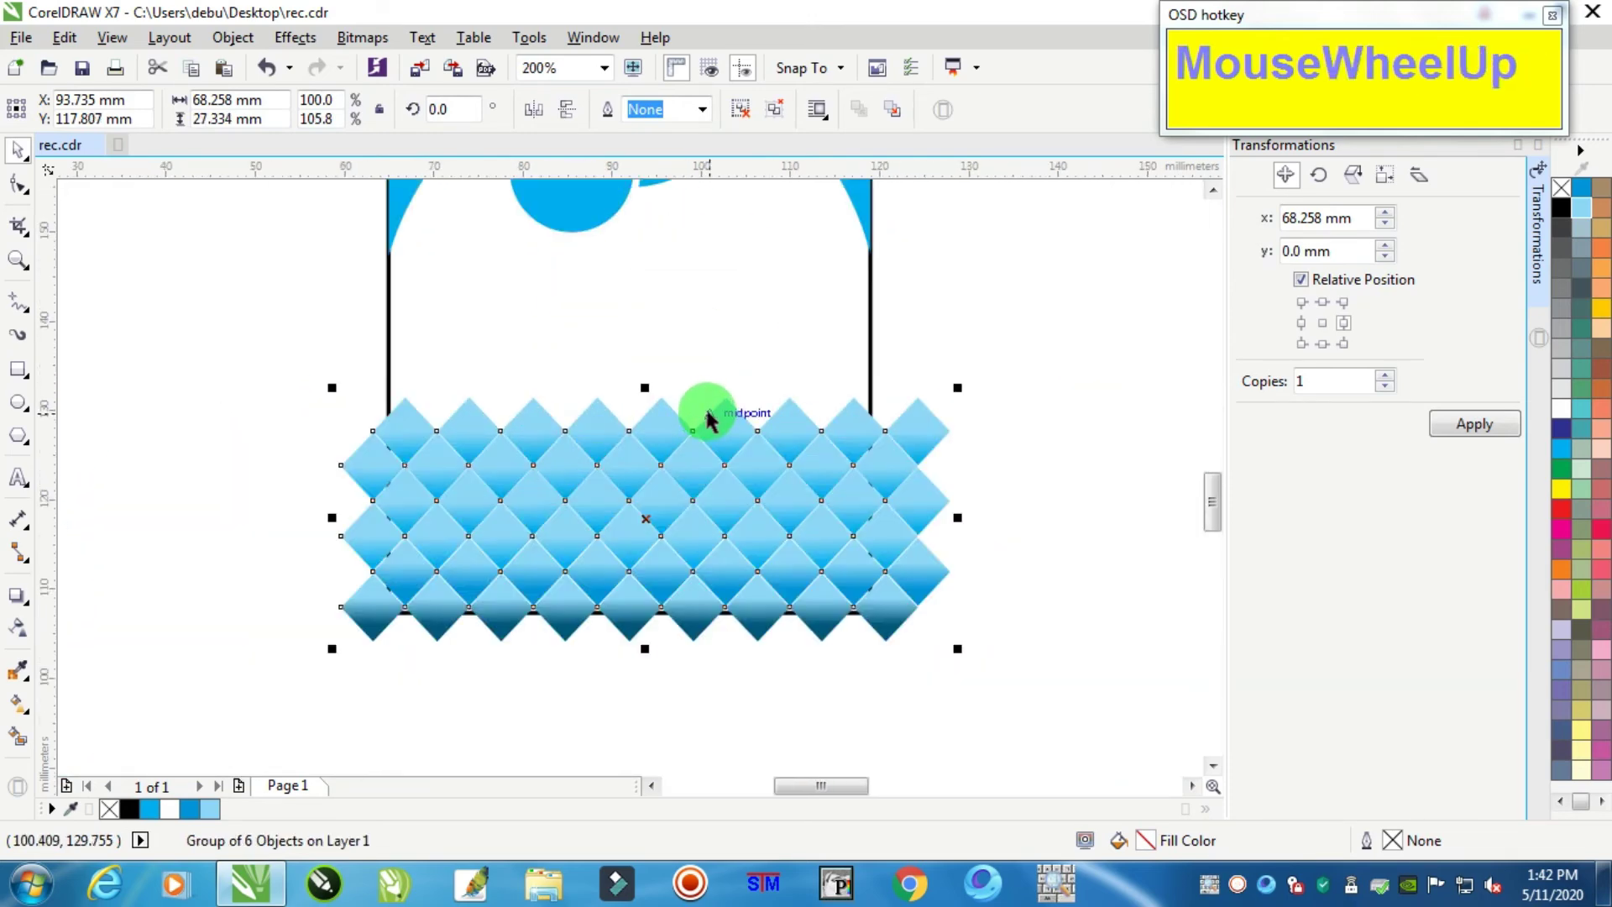
- Apply a linear transparency to the diamond group, fading it upward to fully transparent at the top row
left_click(18, 631)
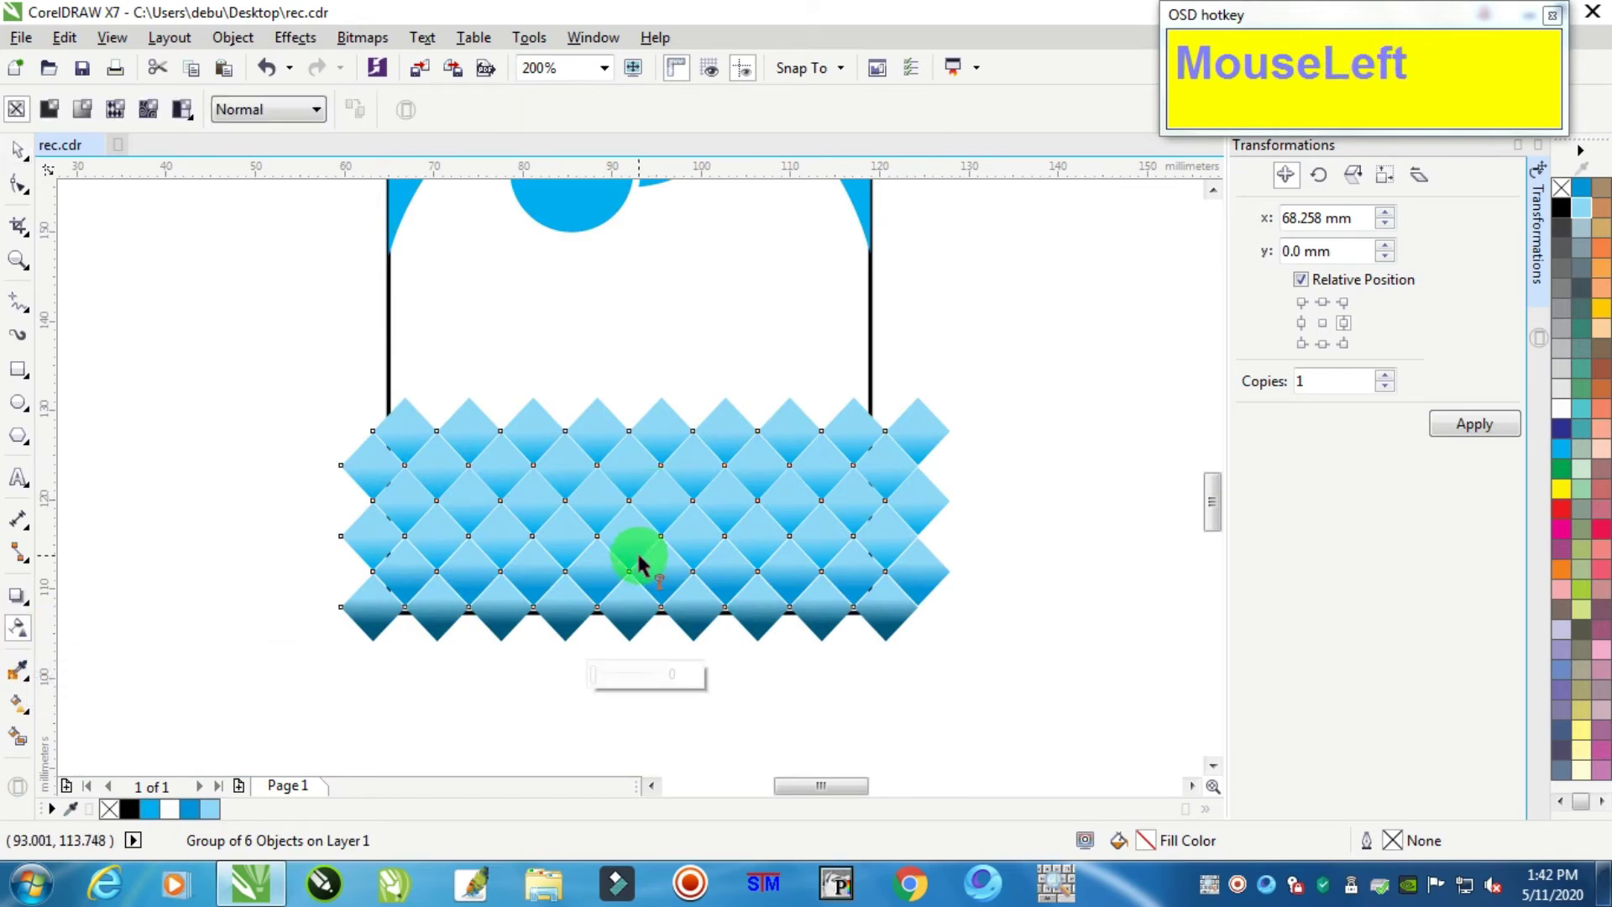
left_click_drag(626, 563, 615, 431)
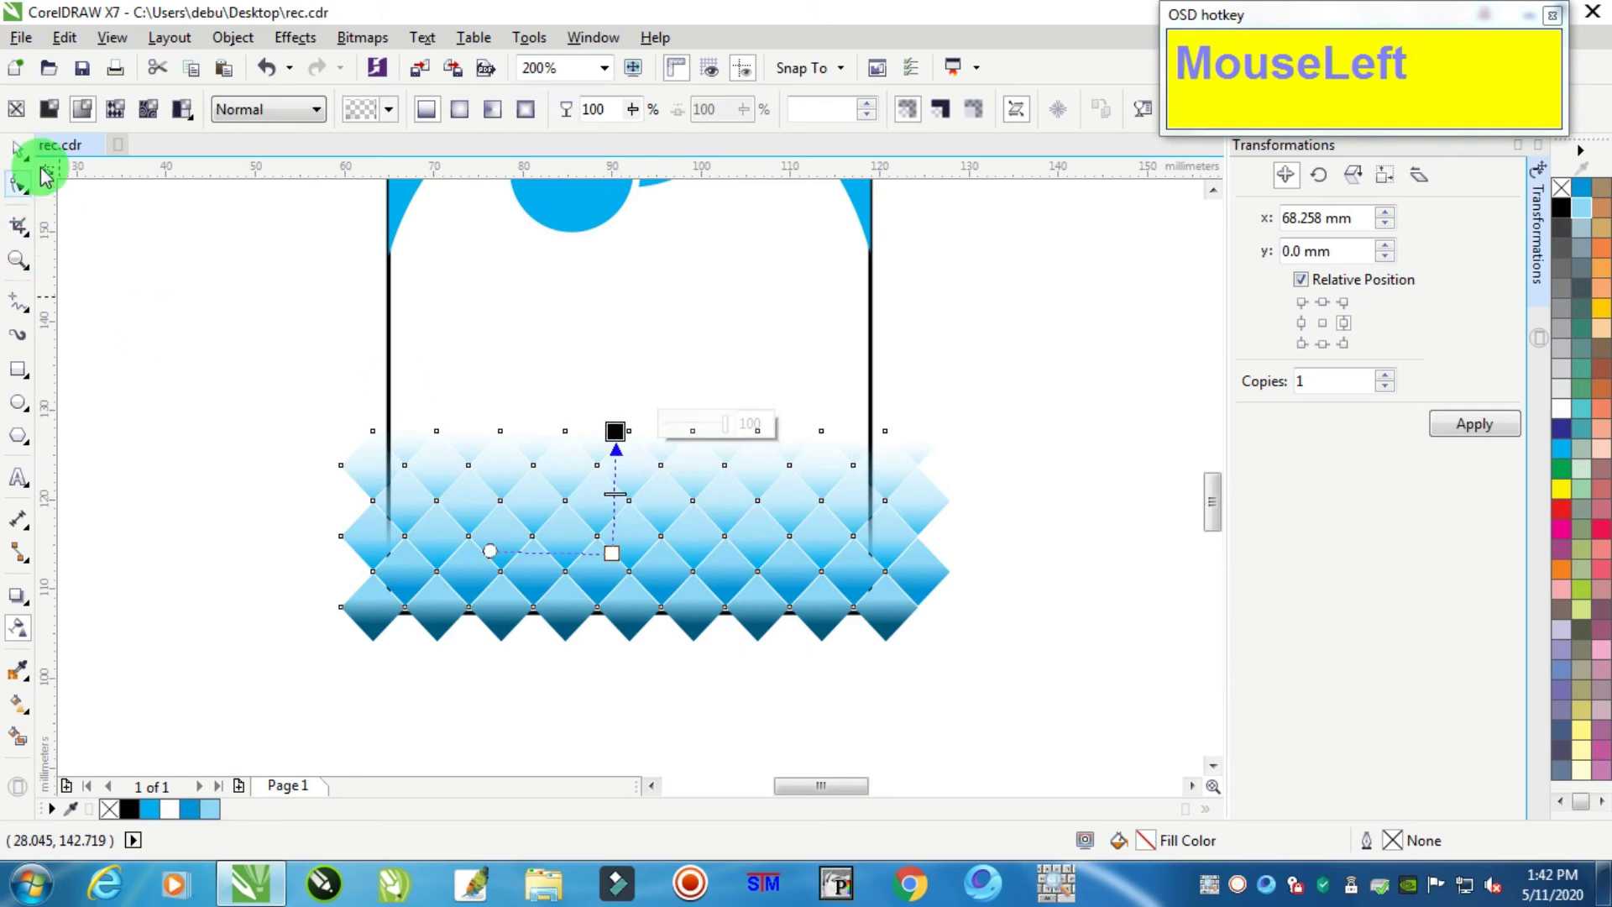
left_click(18, 156)
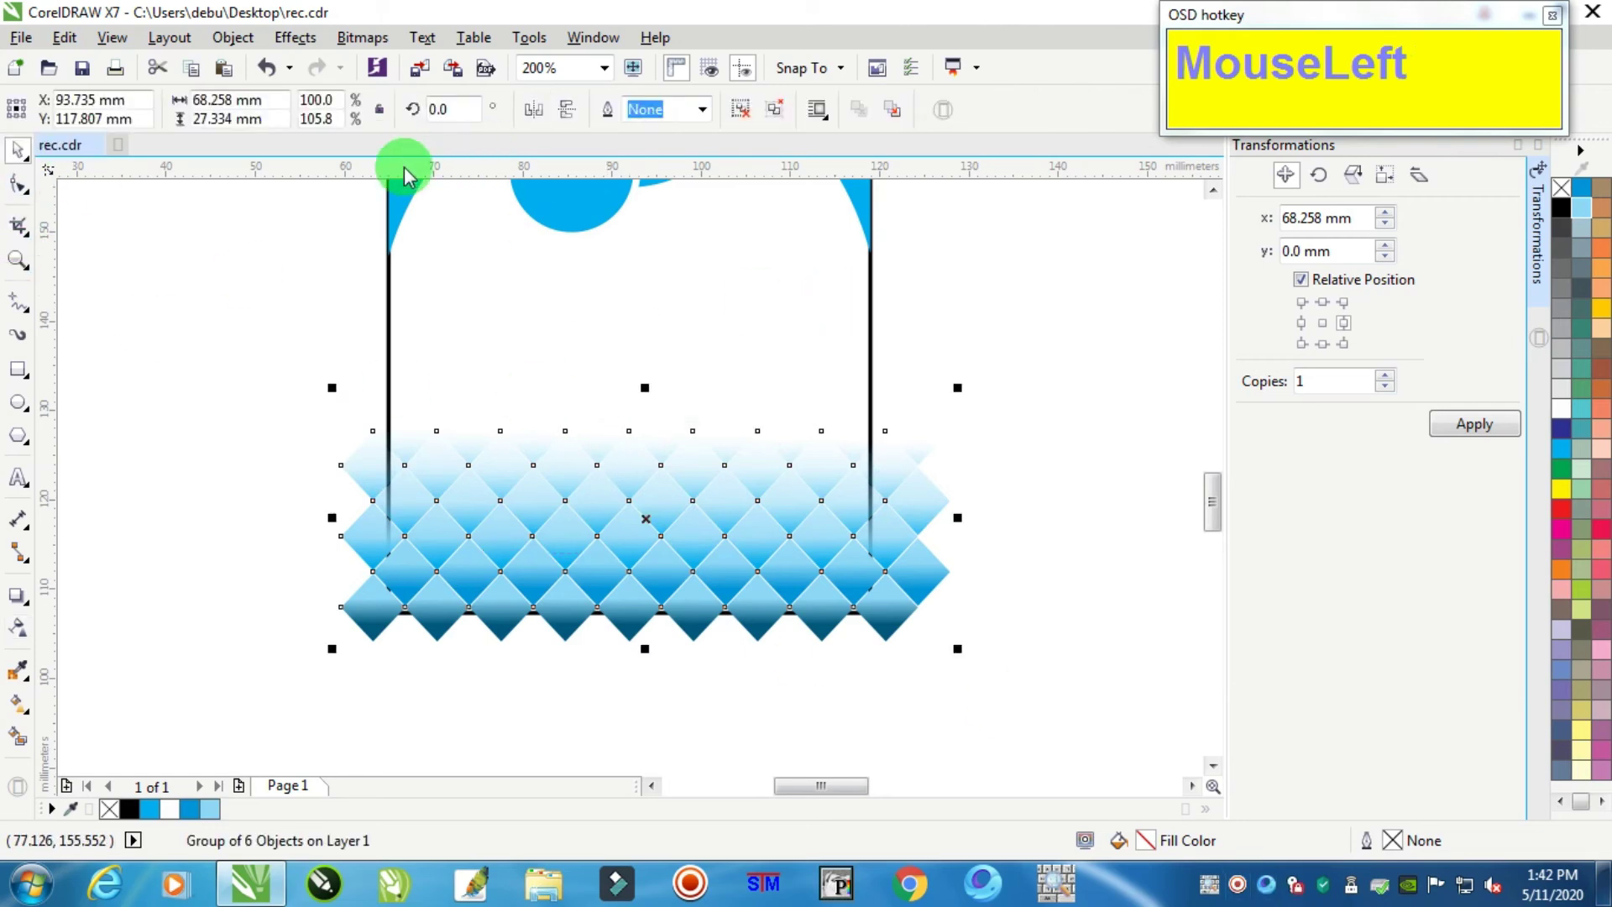
- PowerClip the faded diamond group inside the 54 × 88 mm card rectangle
left_click(217, 38)
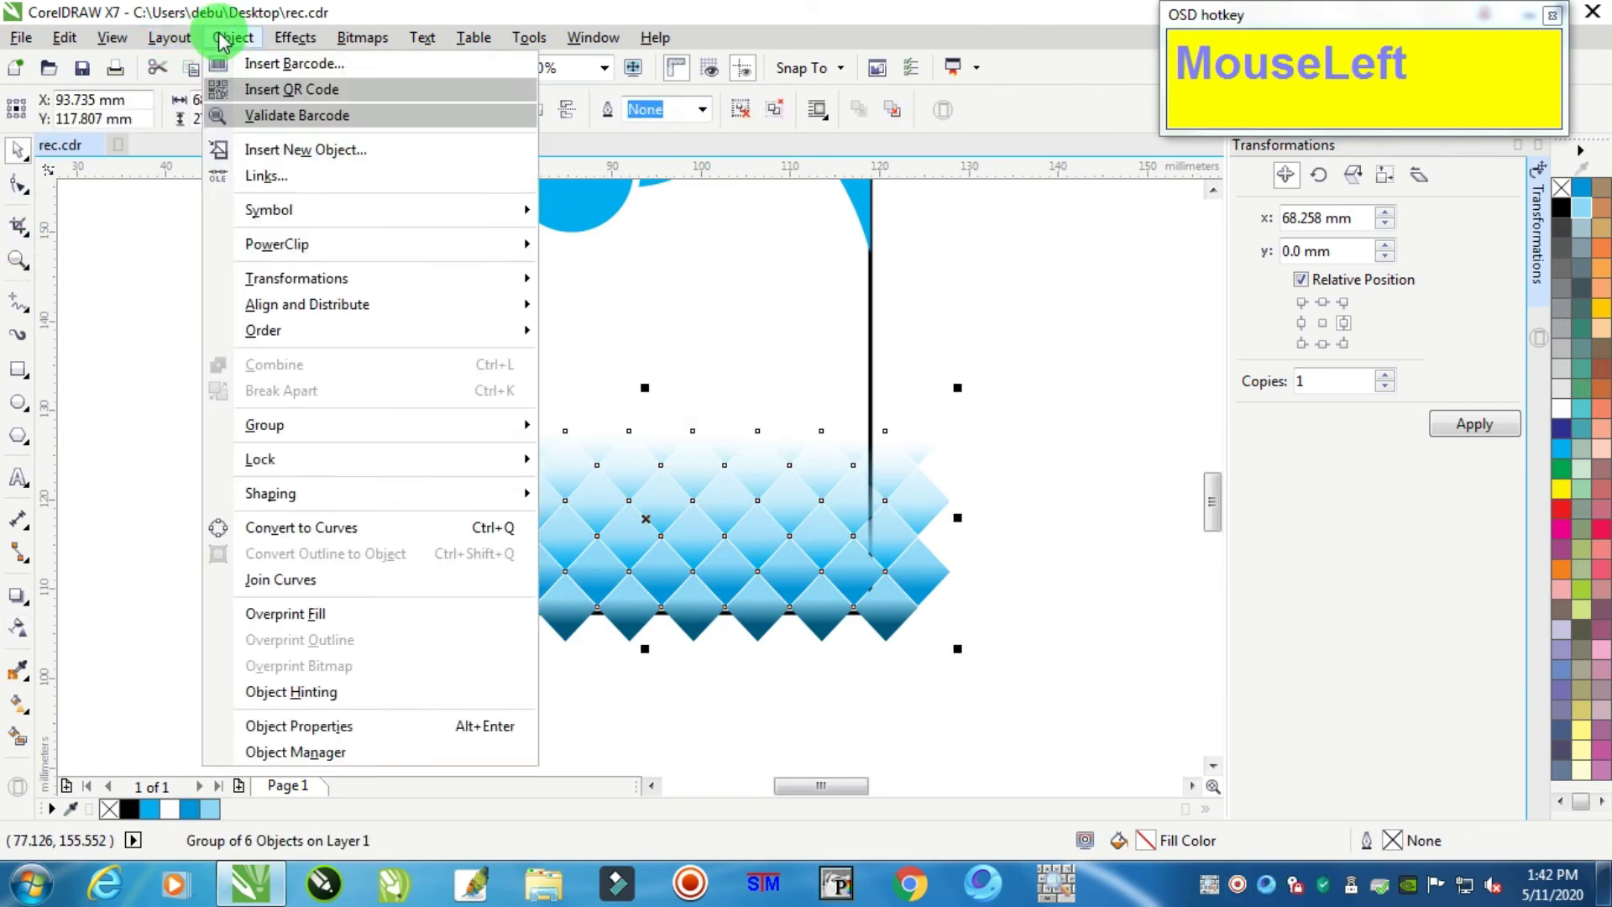
mouse_move(421, 244)
left_click(643, 245)
left_click(666, 302)
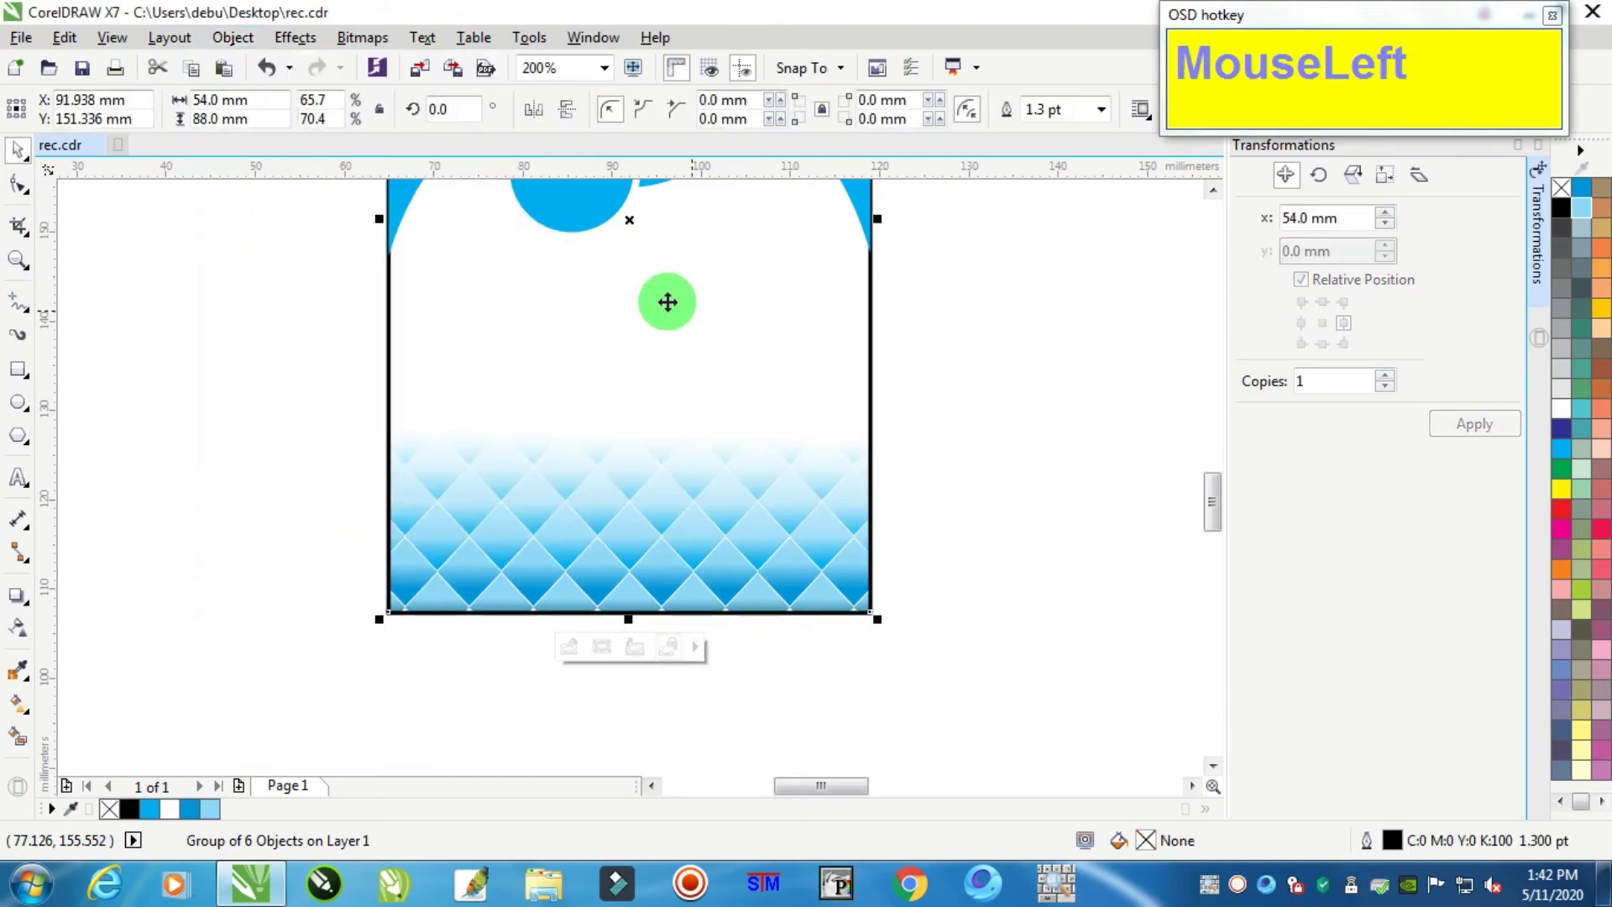
left_click(994, 353)
scroll(613, 504, "up", 2)
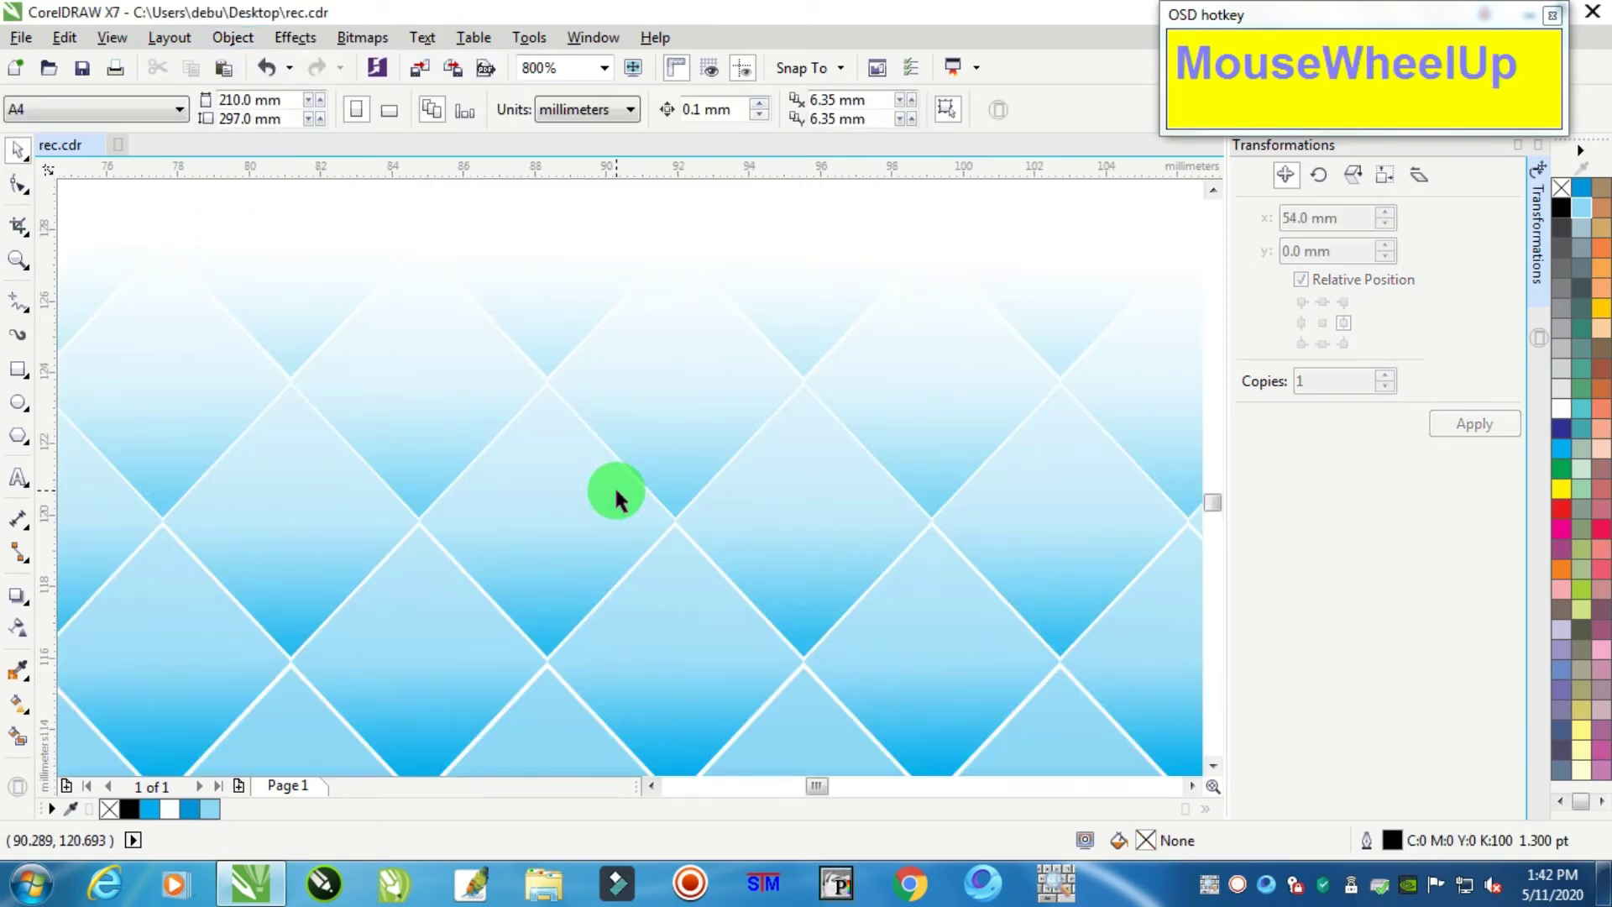
scroll(616, 493, "down", 1)
scroll(616, 481, "down", 1)
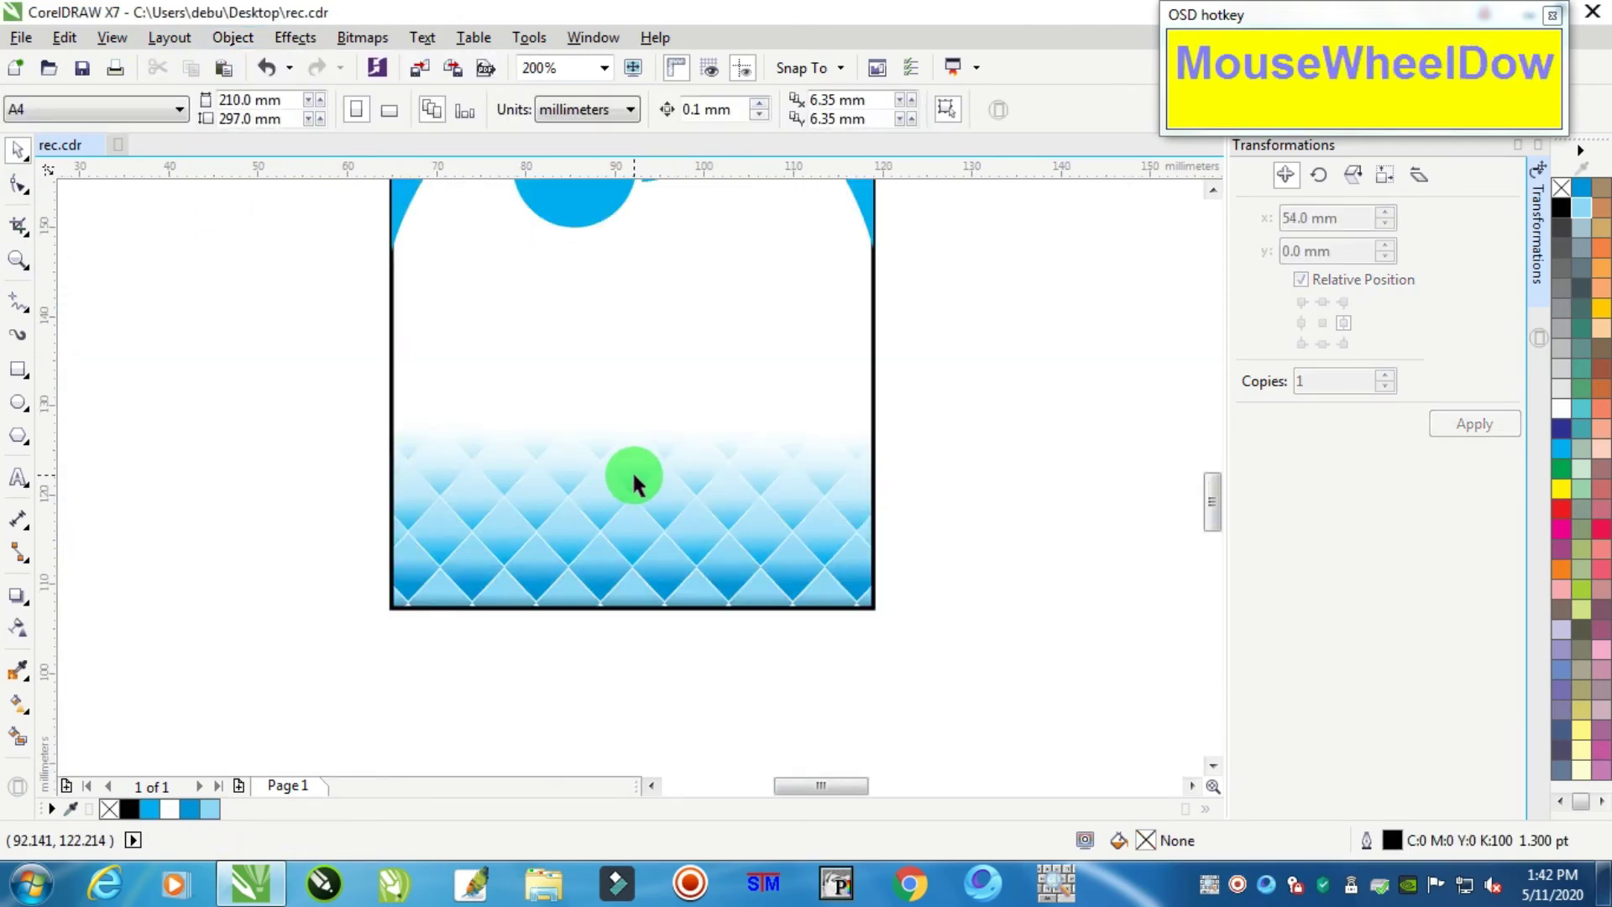
- Edit the card's PowerClip contents, nudge the diamond group up about 1.4 mm and finish editing
left_click(669, 483, "ctrl")
left_click(911, 506)
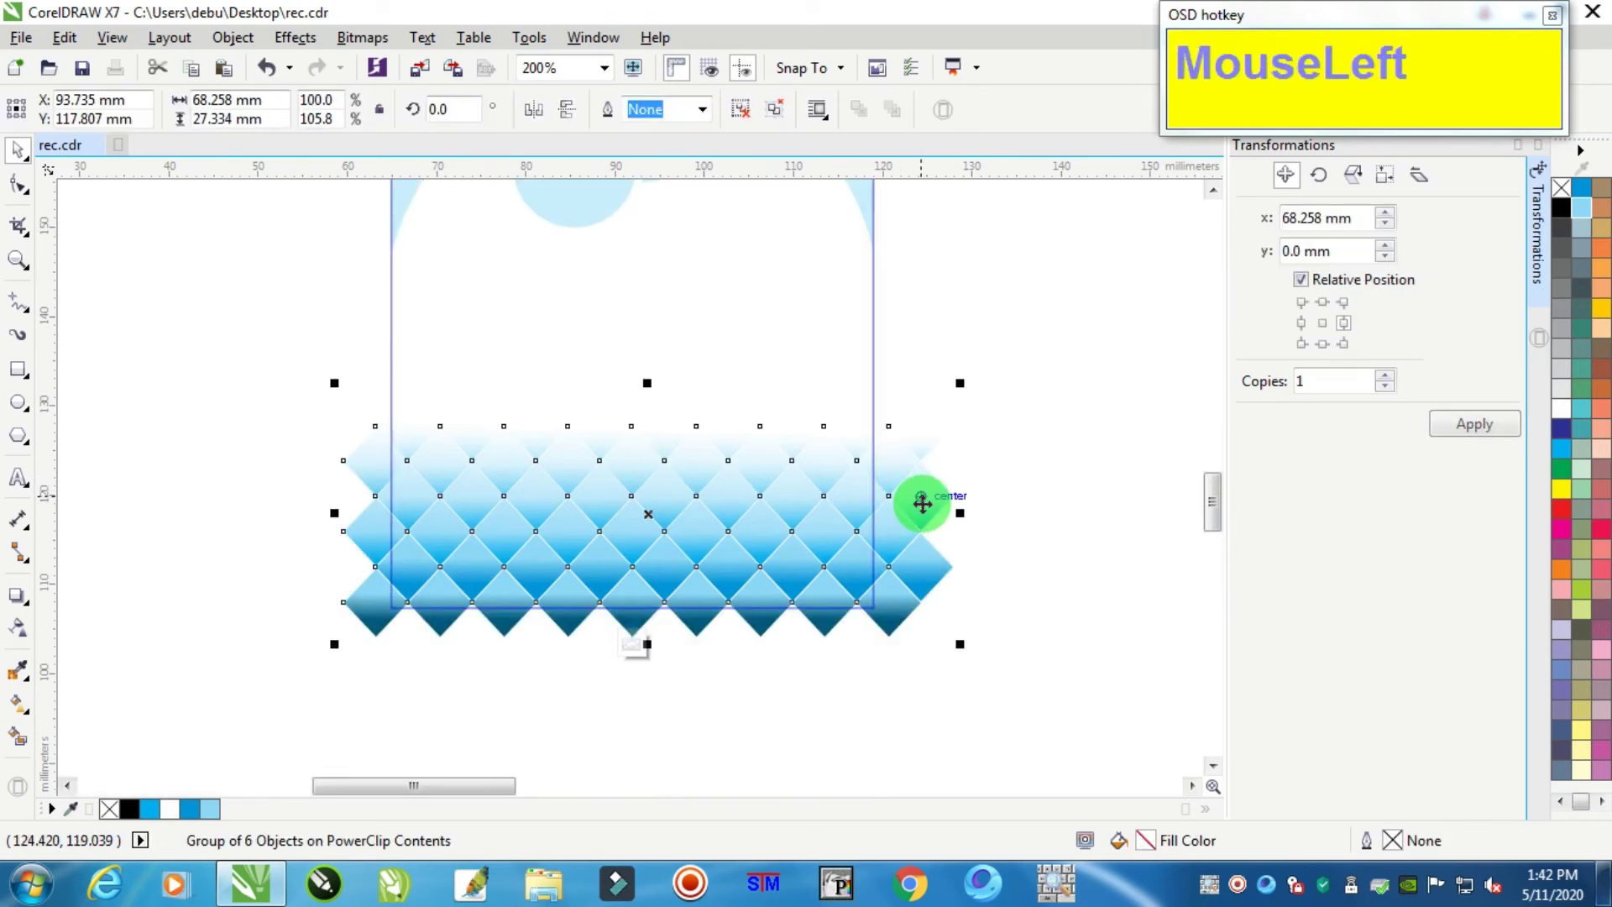
key("Up")
key("Up")
key("Up")
key("Up")
key("Up")
key("Up")
key("Up")
key("Up")
key("Up")
key("Up")
key("Up")
key("Up")
key("Up")
left_click(885, 393, "ctrl")
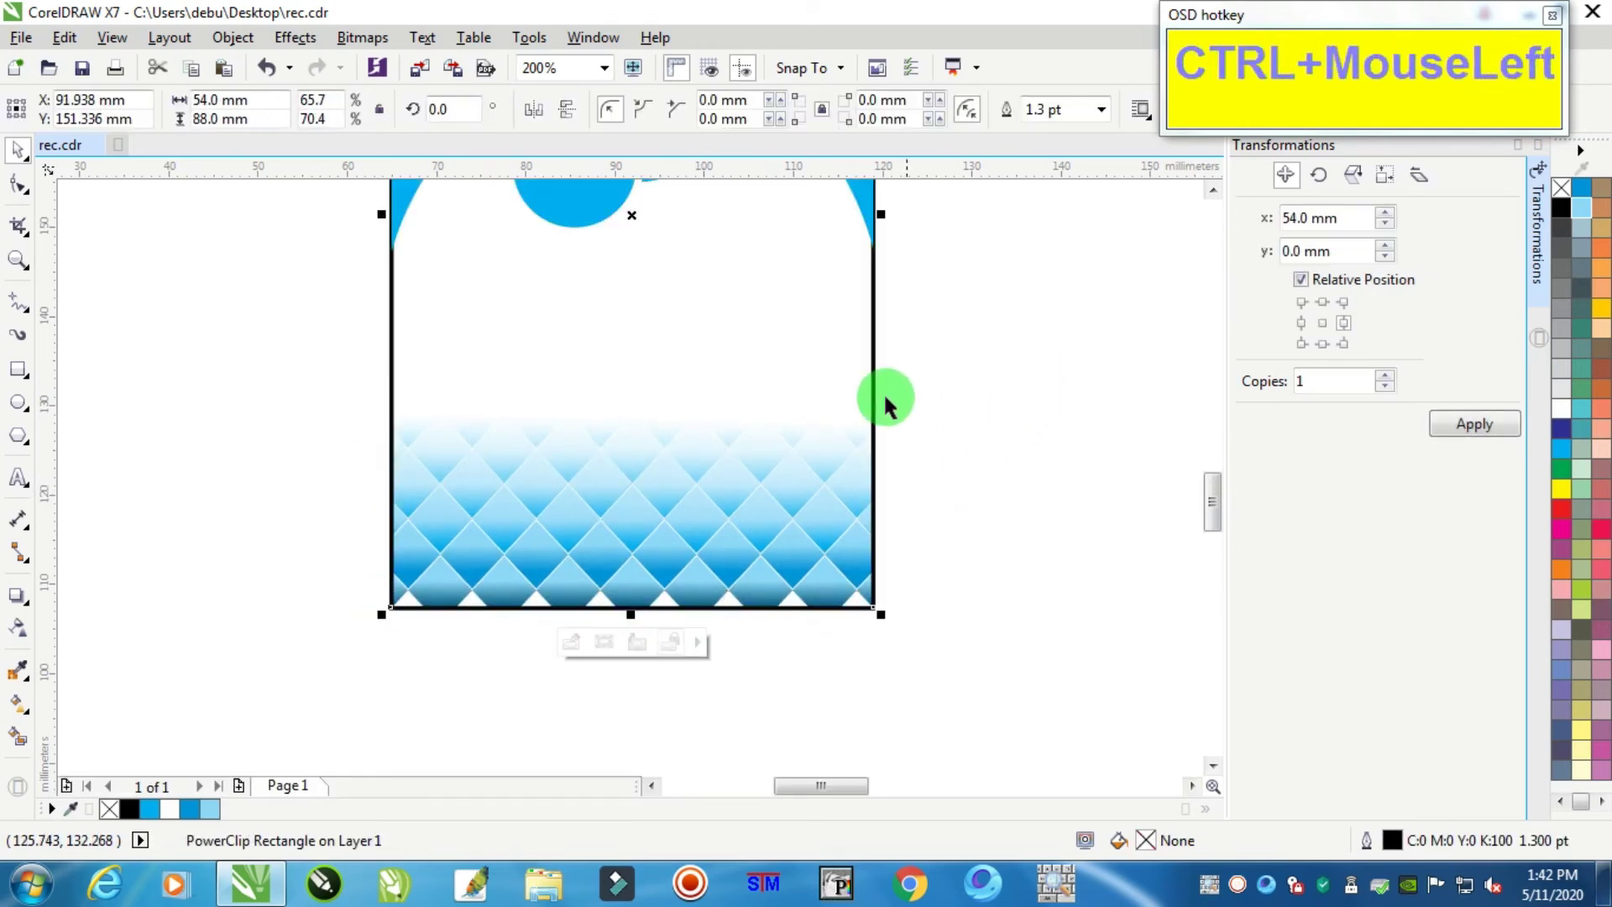
- Reopen the card's PowerClip contents and nudge the diamond group down to a centre Y of about 117.4 mm
left_click(753, 507, "ctrl")
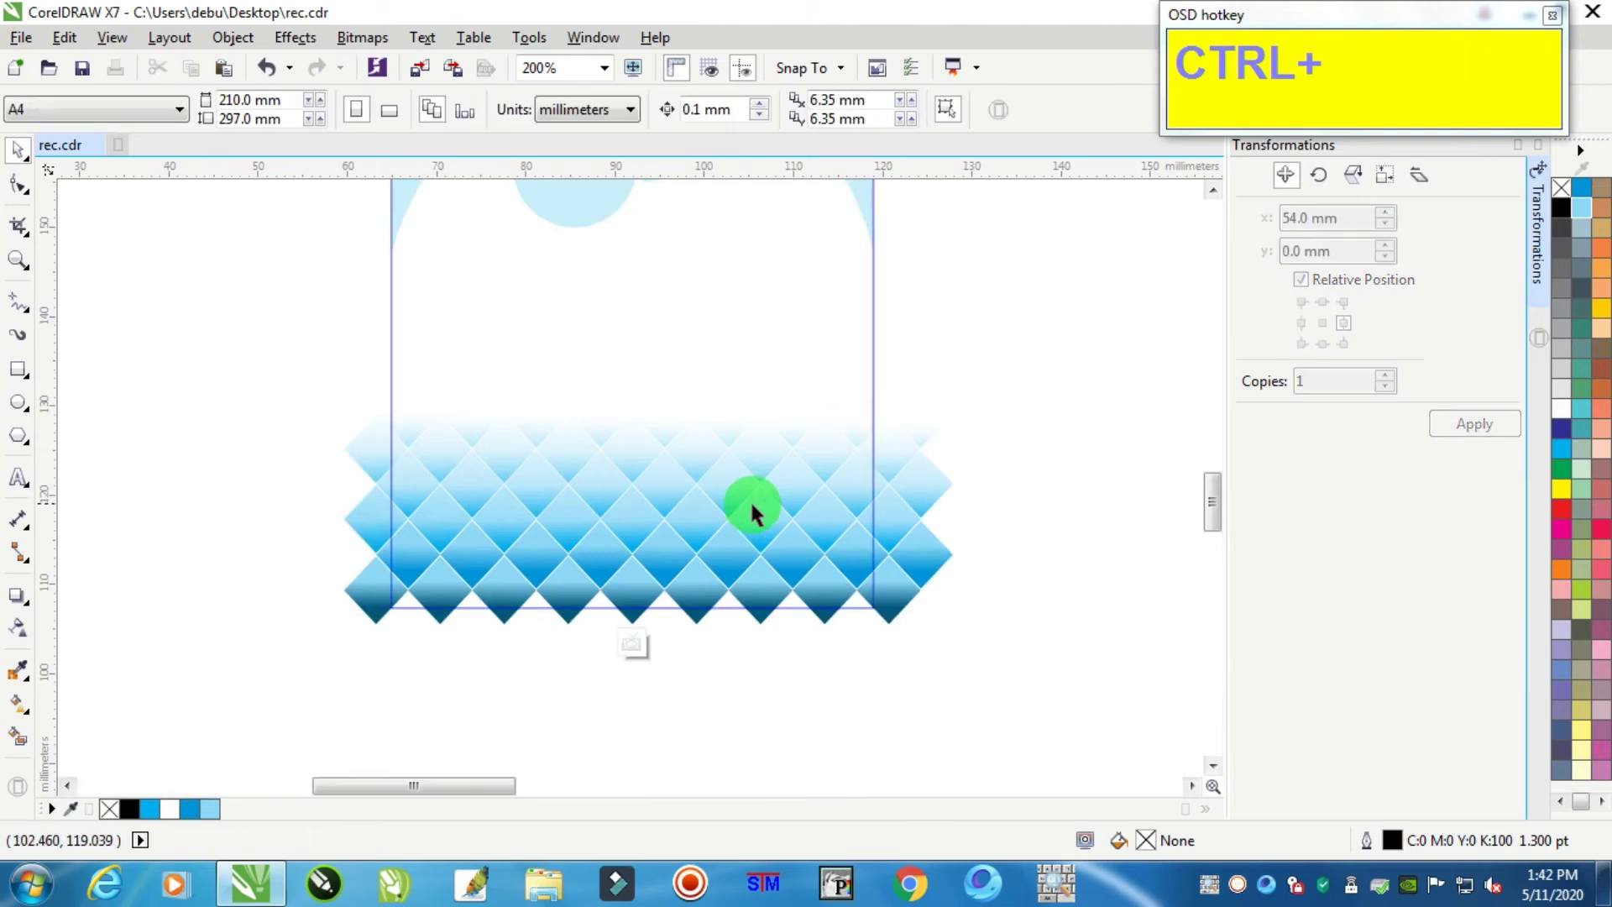
left_click(937, 479)
key("Down")
key("Down")
key("Down")
key("Down")
key("Down")
key("Down")
key("Down")
key("Down")
key("Down")
key("Down")
key("Down")
key("Down")
key("Down")
key("Down")
key("Down")
key("Down")
key("Down")
key("Down")
key("Down")
key("Down")
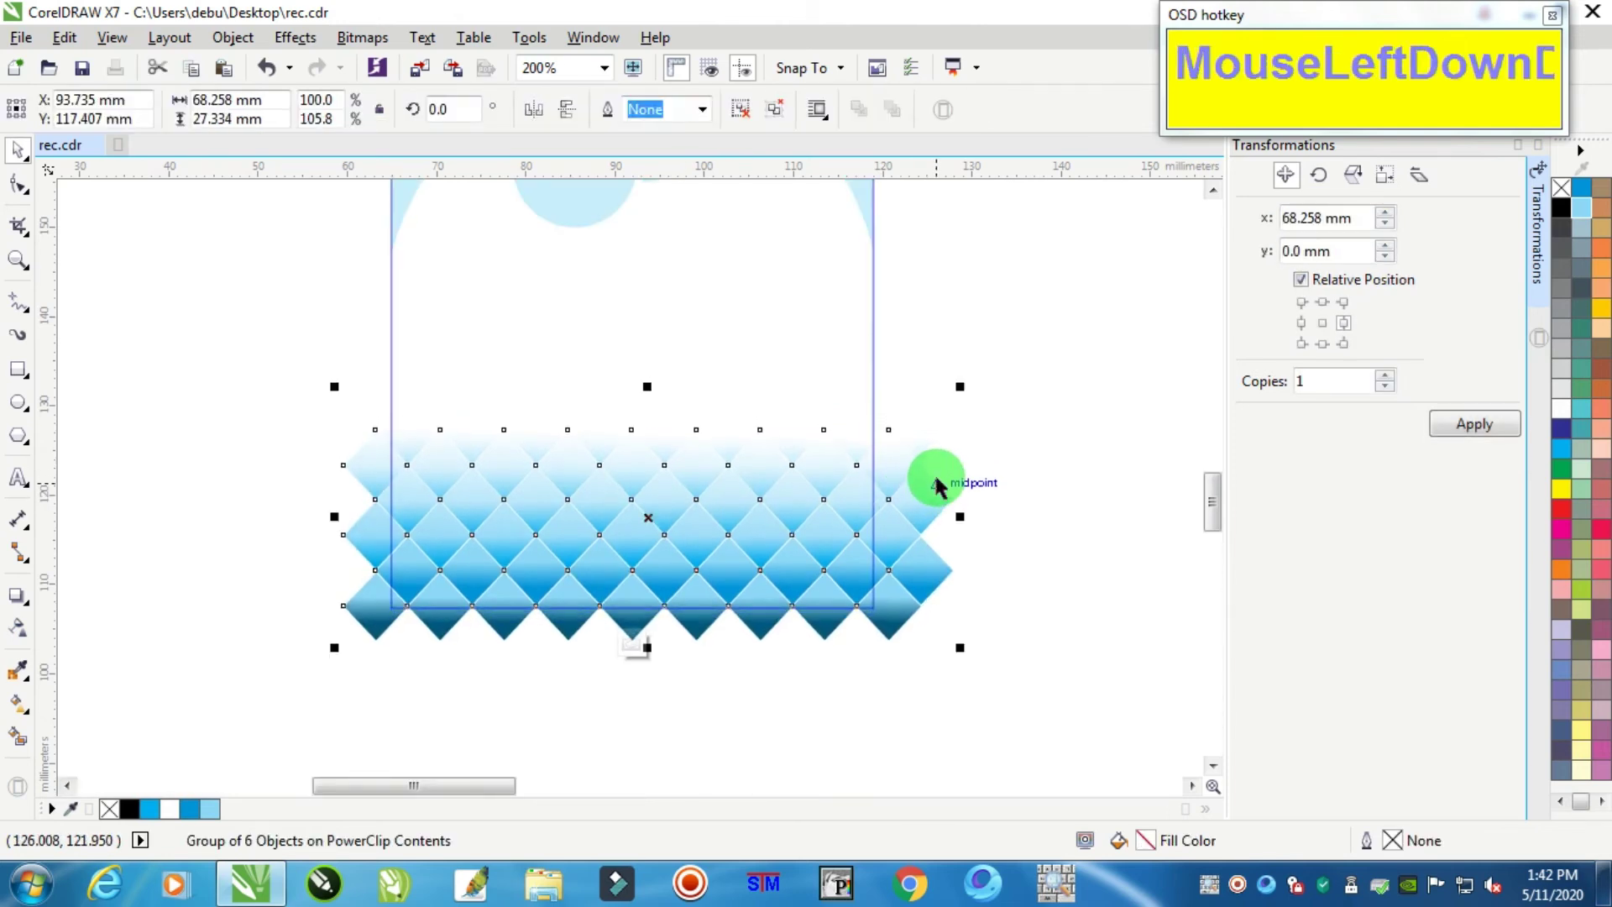
- Move the fully transparent end of the diamond group's fade above the top row, to a Y of about 132.8 mm
left_click_drag(648, 387, 80, 626)
left_click(18, 623)
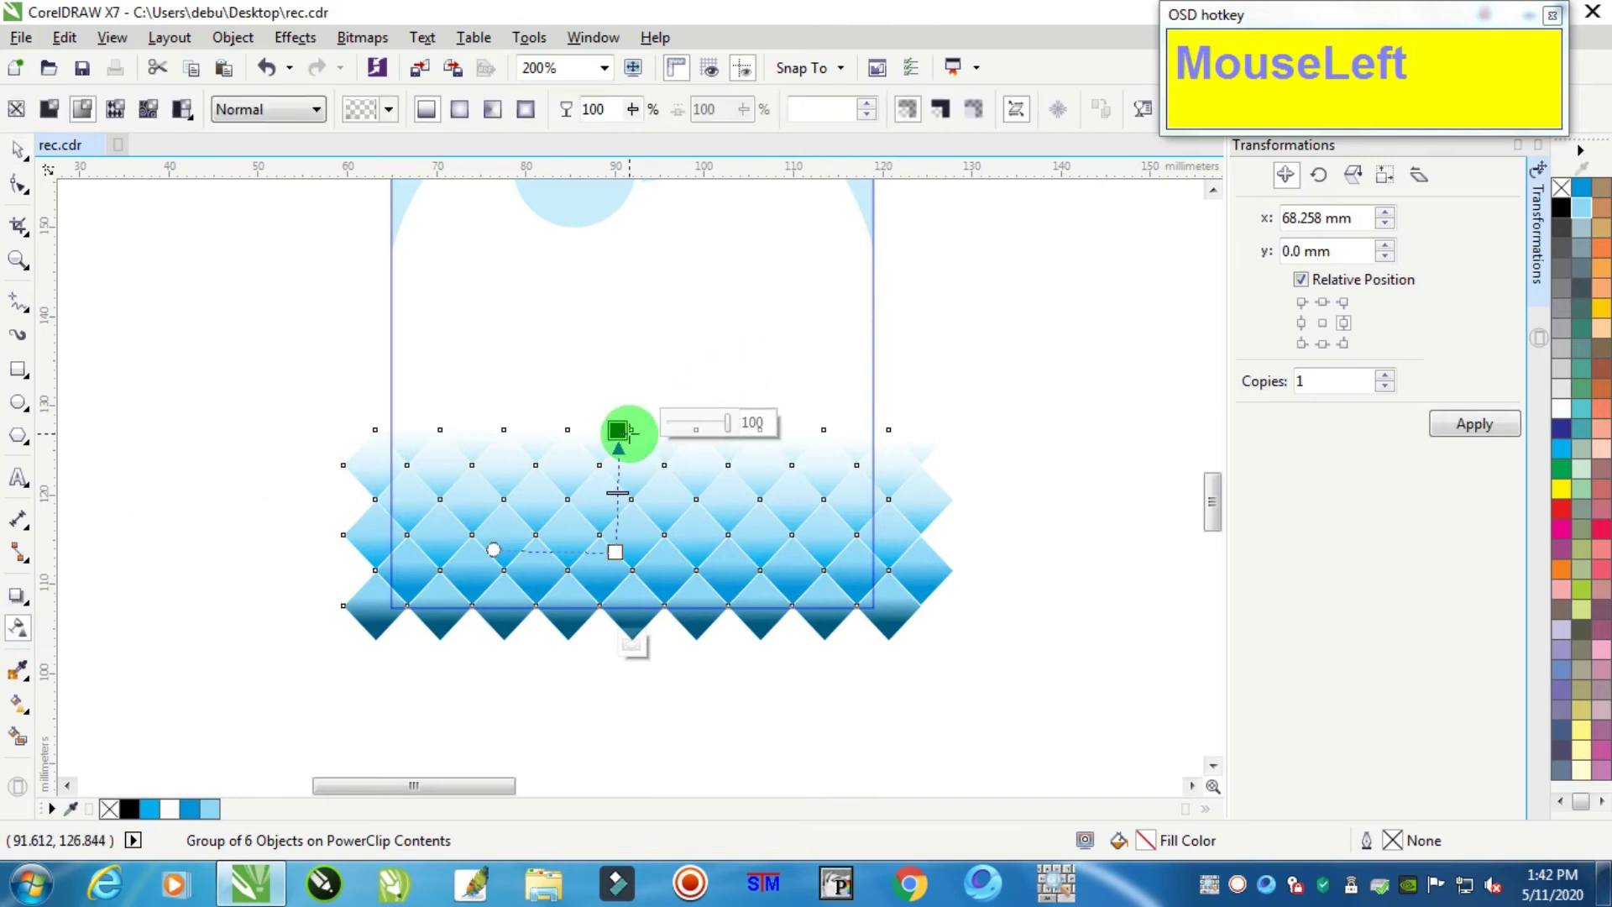
left_click_drag(617, 430, 614, 380)
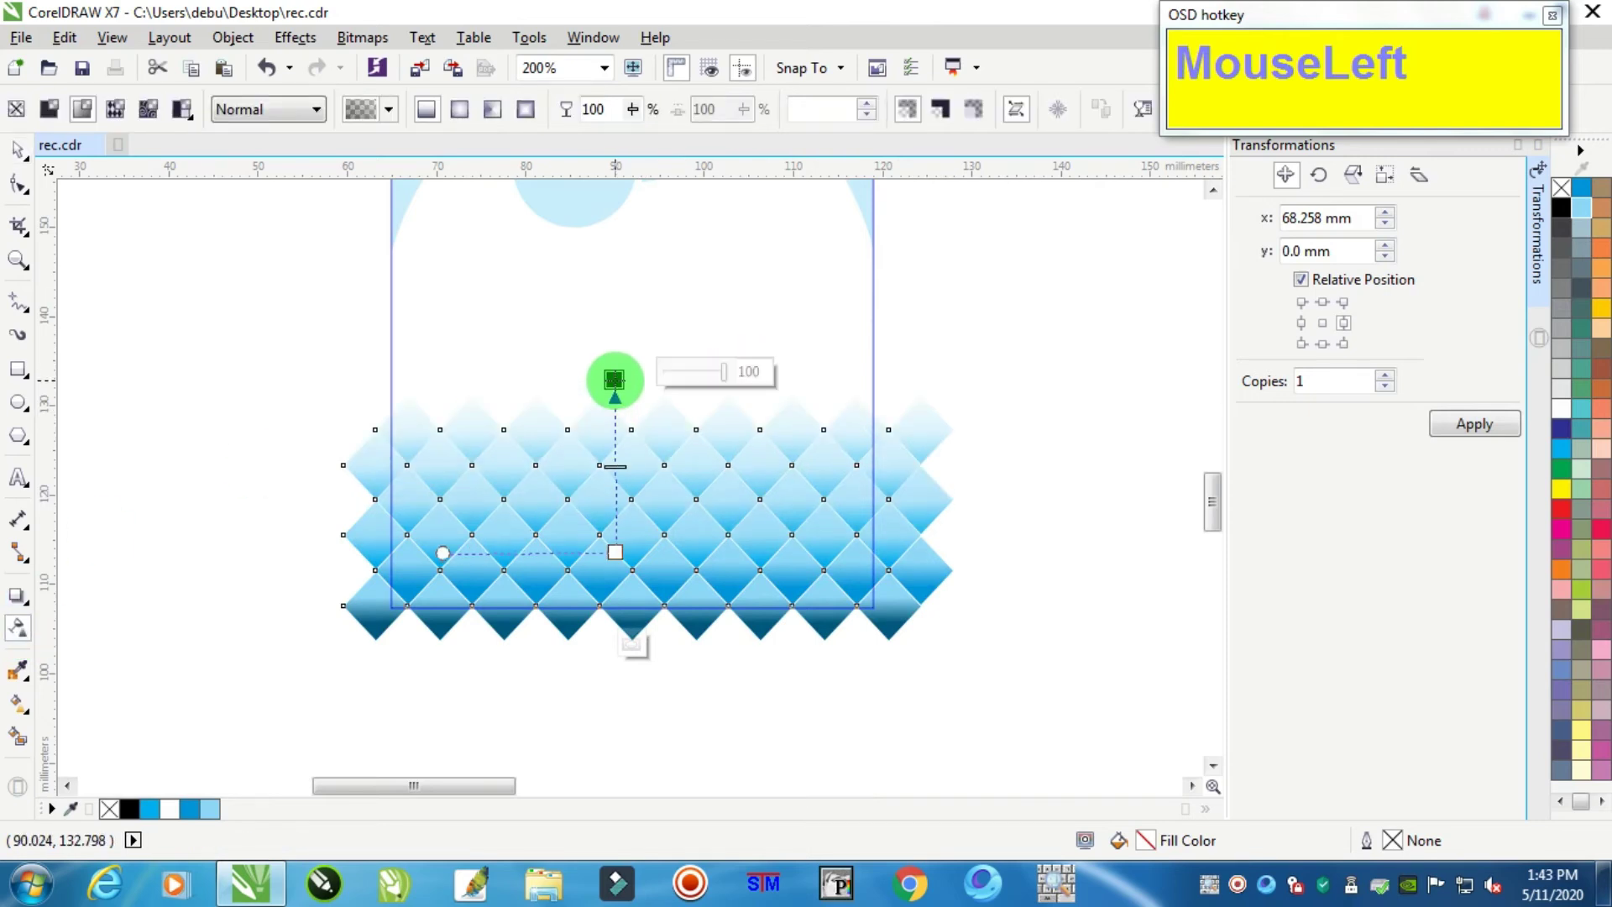
- Finish editing the card's PowerClip contents and deselect the card
left_click(17, 155)
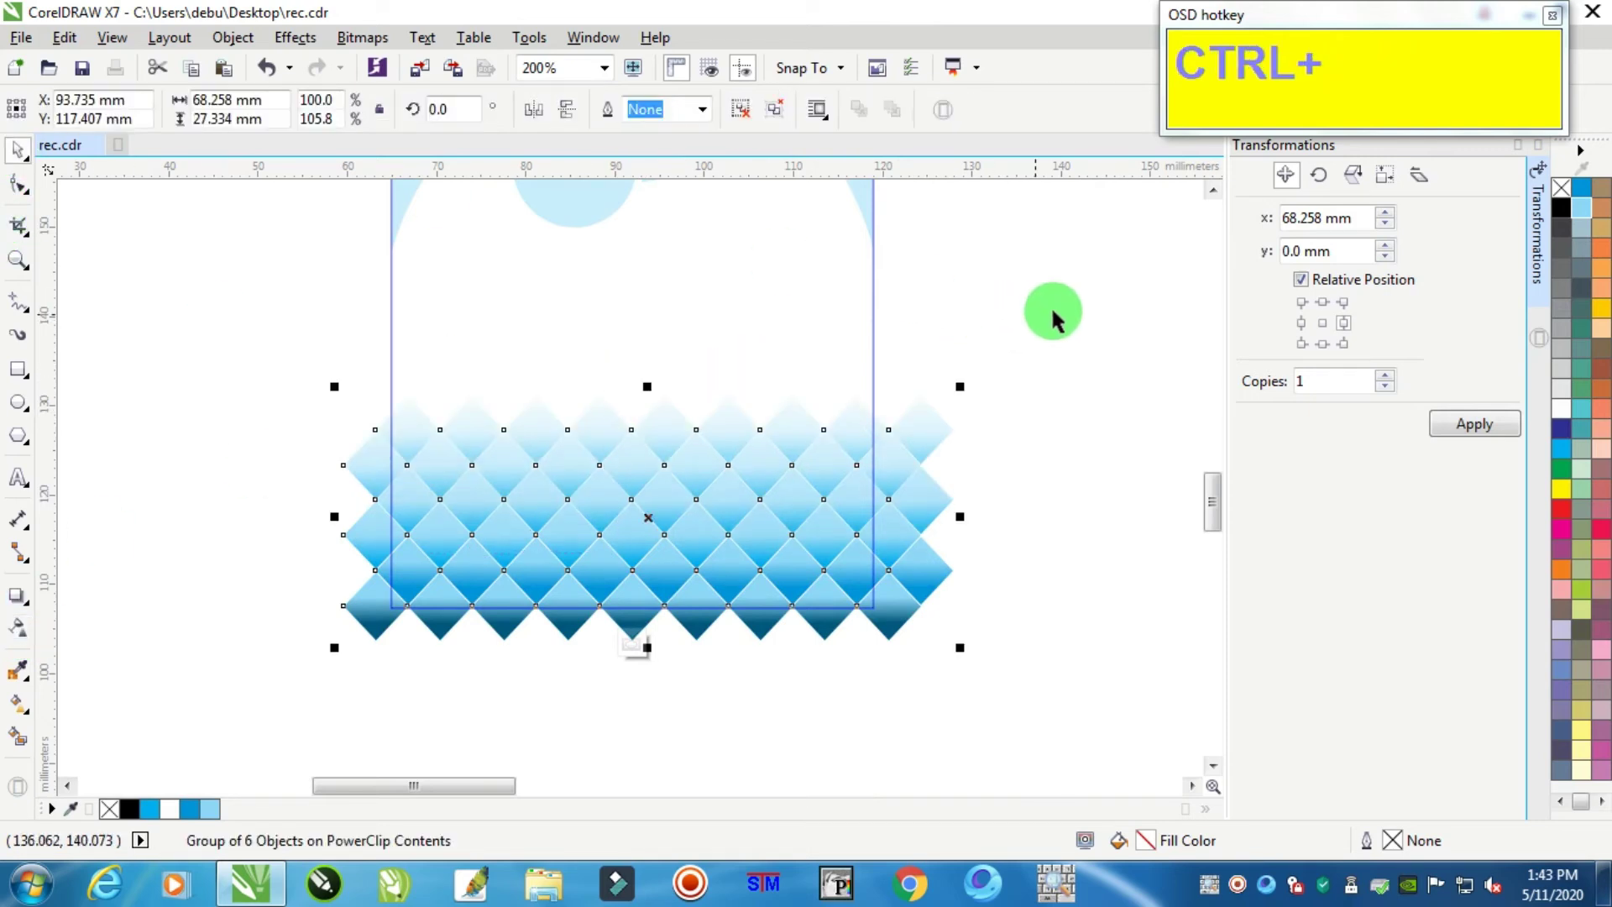
left_click(1005, 341, "ctrl")
scroll(1004, 341, "down", 2)
scroll(1021, 374, "up", 1)
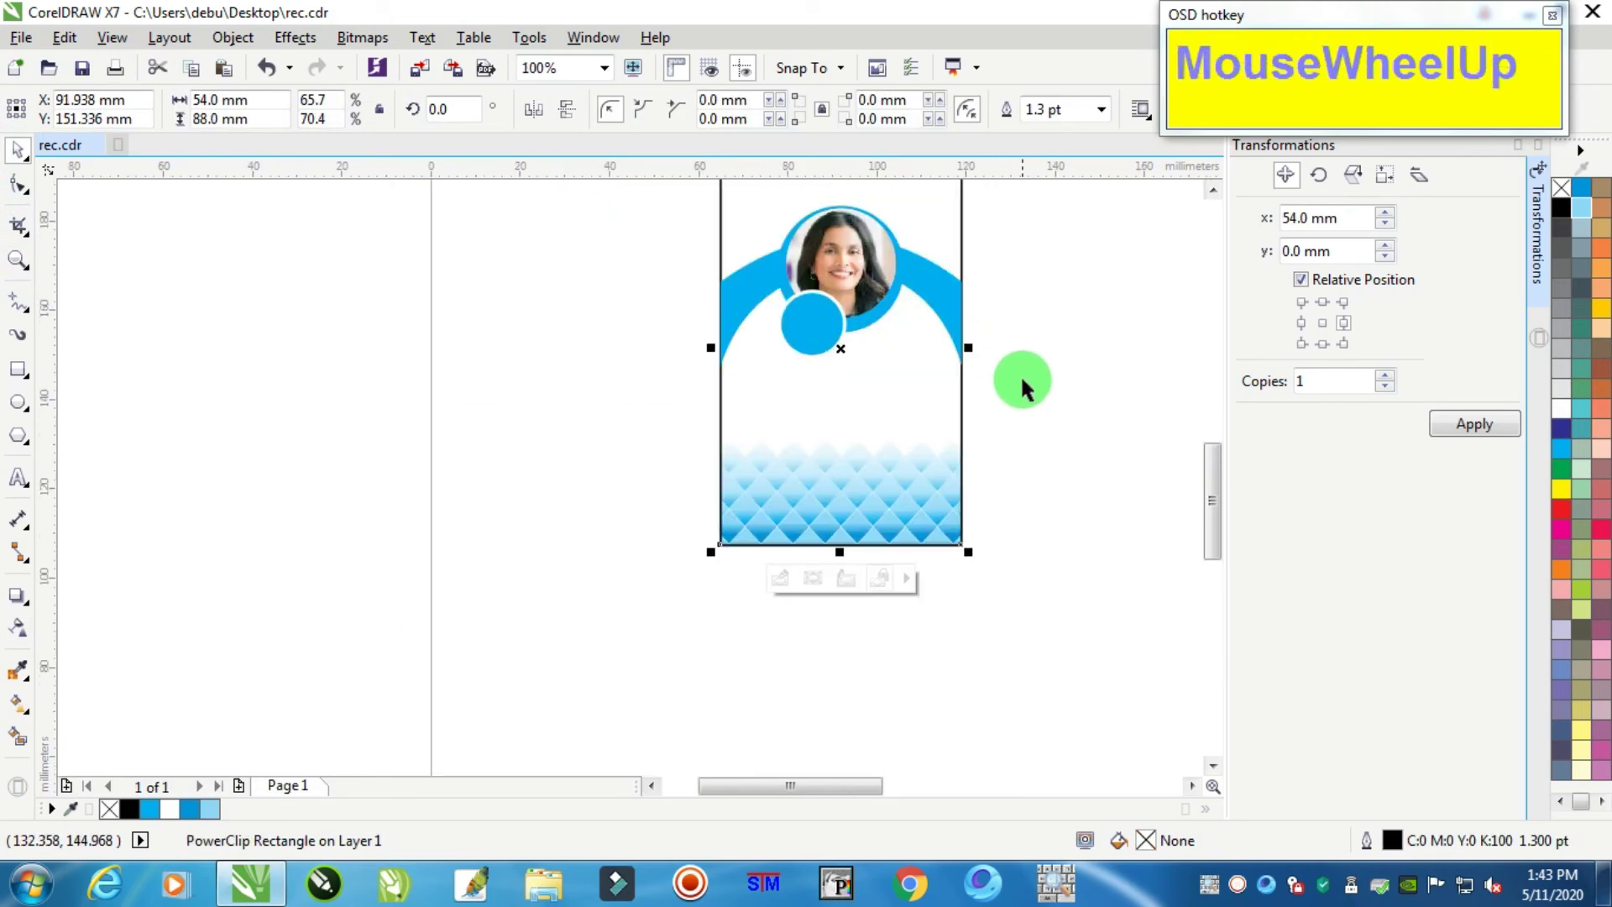
left_click(1046, 381)
scroll(1047, 324, "down", 1)
scroll(1035, 283, "up", 1)
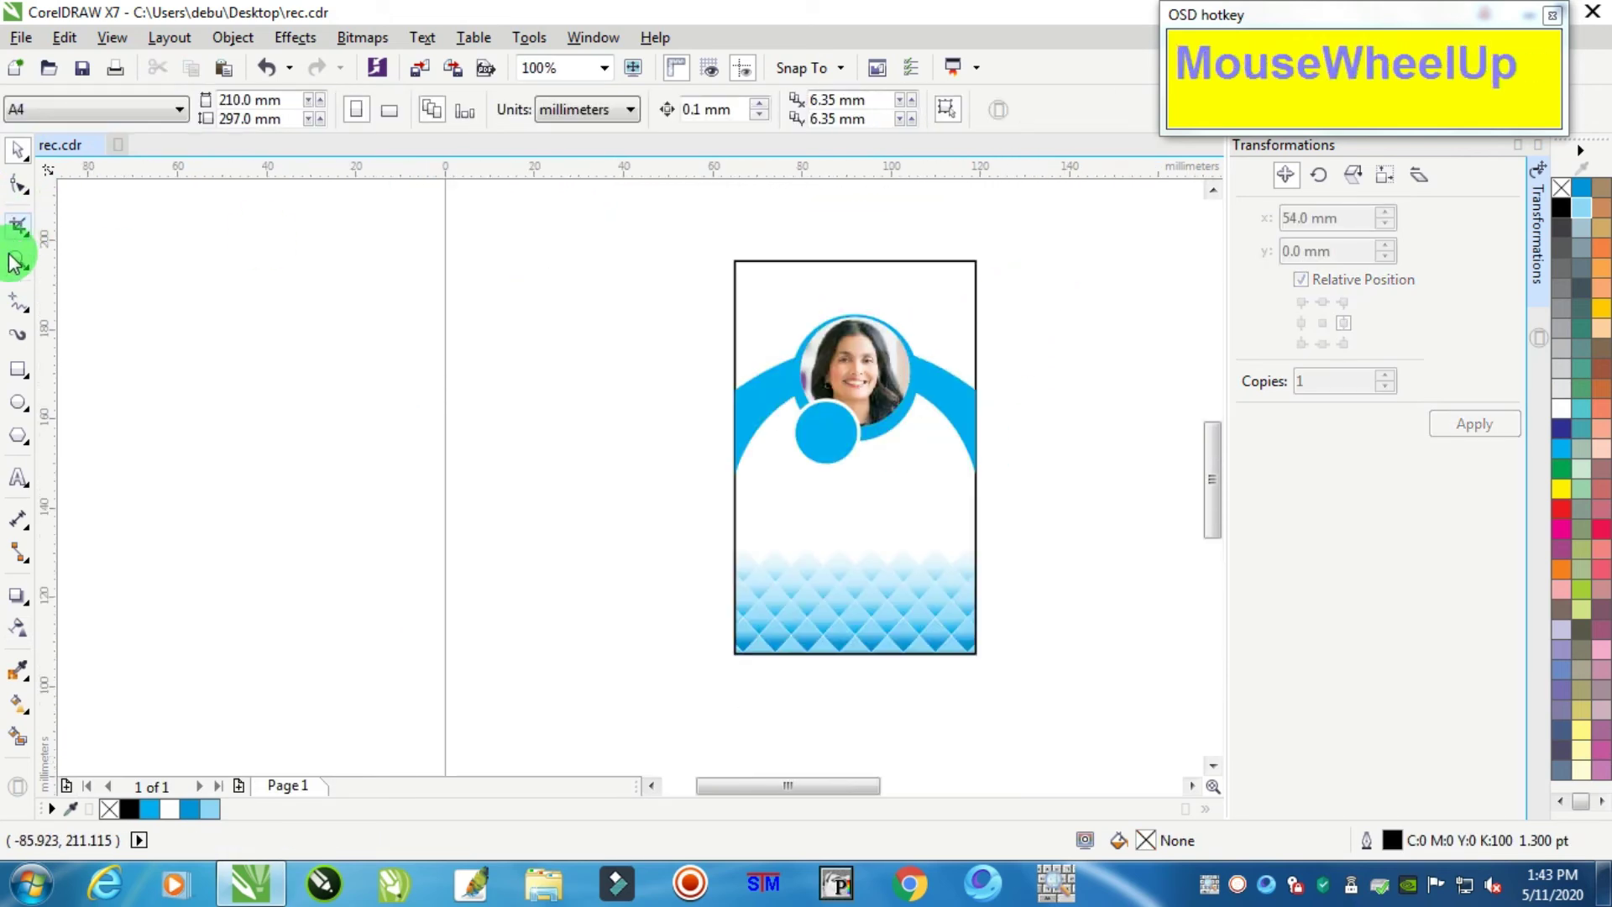
- Draw a rectangle about 63.8 × 95 mm around the card, fill it red and send it behind everything
left_click(18, 370)
left_click_drag(711, 248, 996, 672)
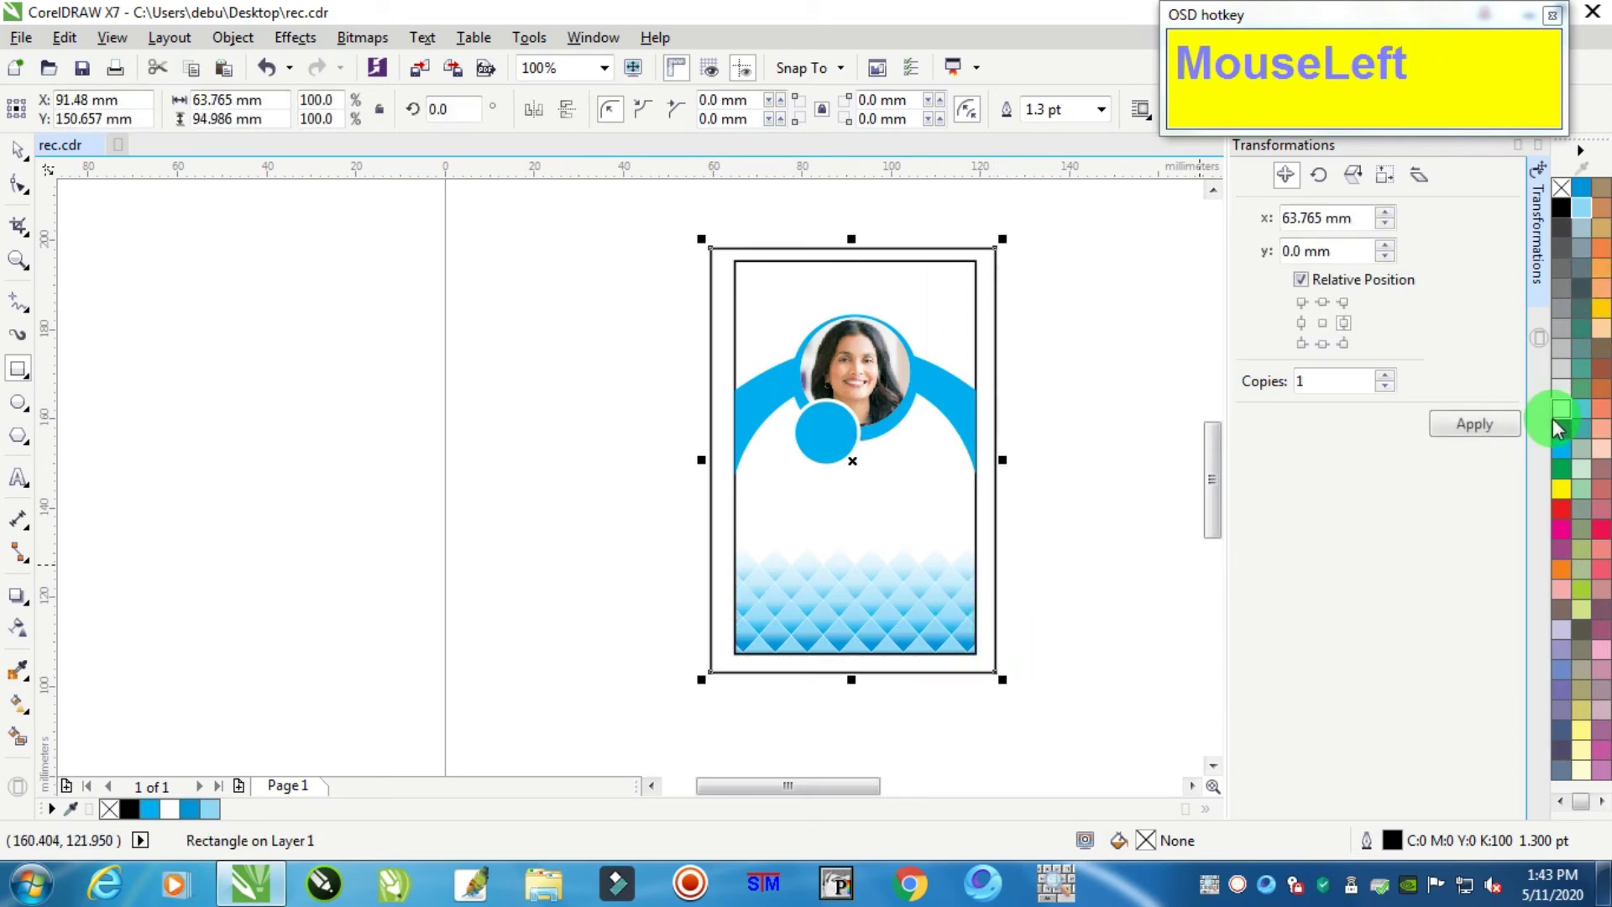
left_click(1560, 508)
key("ctrl+End")
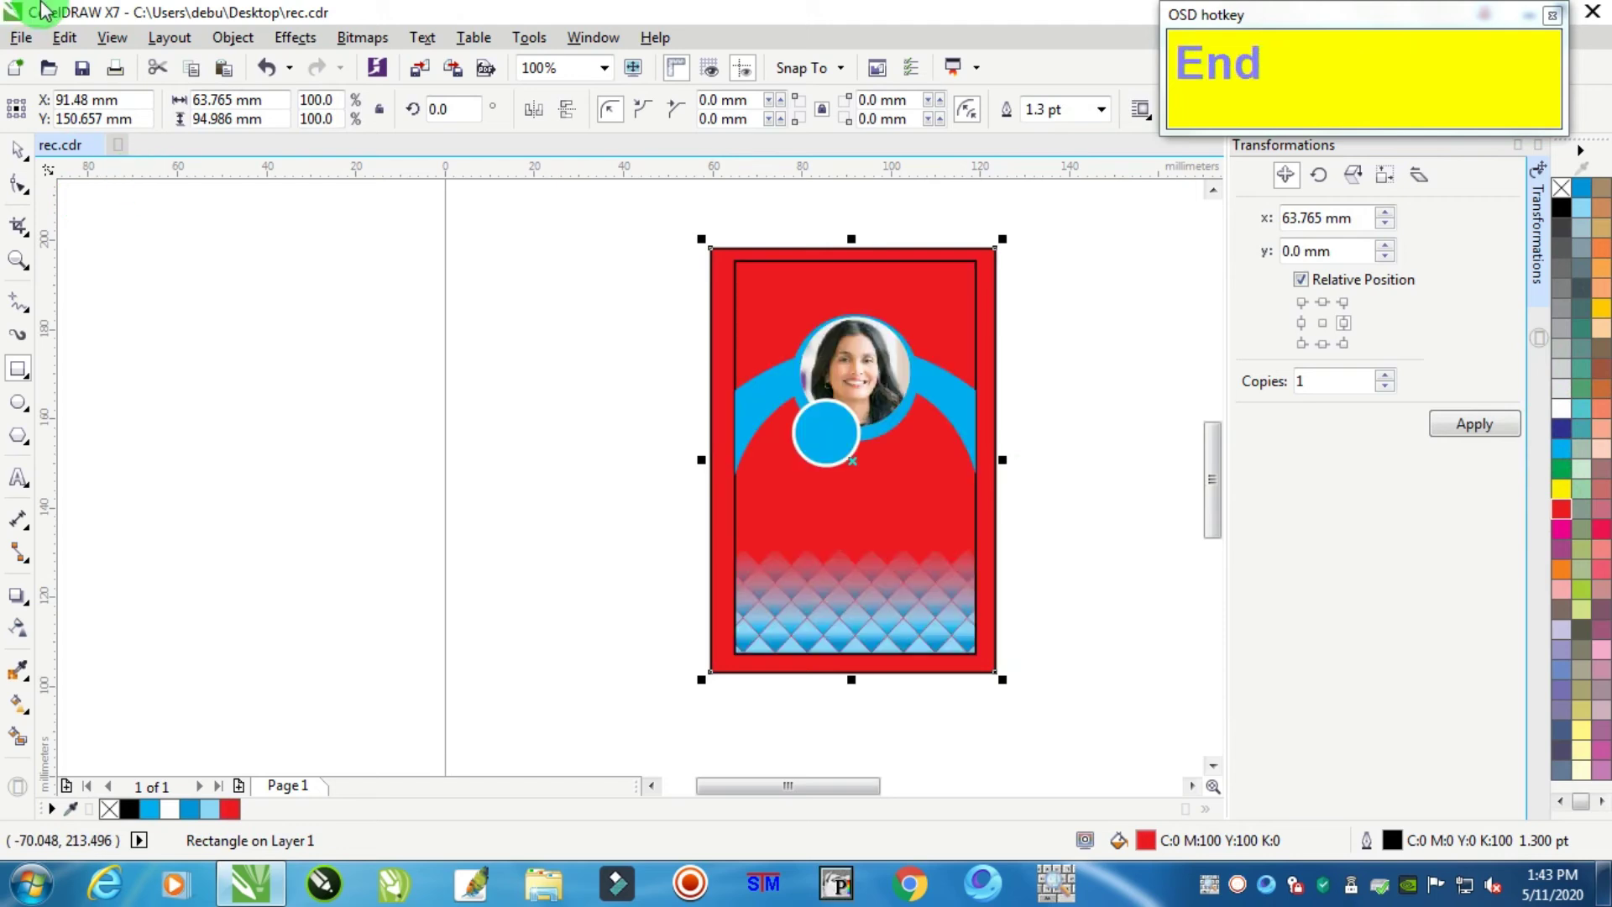
left_click(17, 150)
left_click(340, 210)
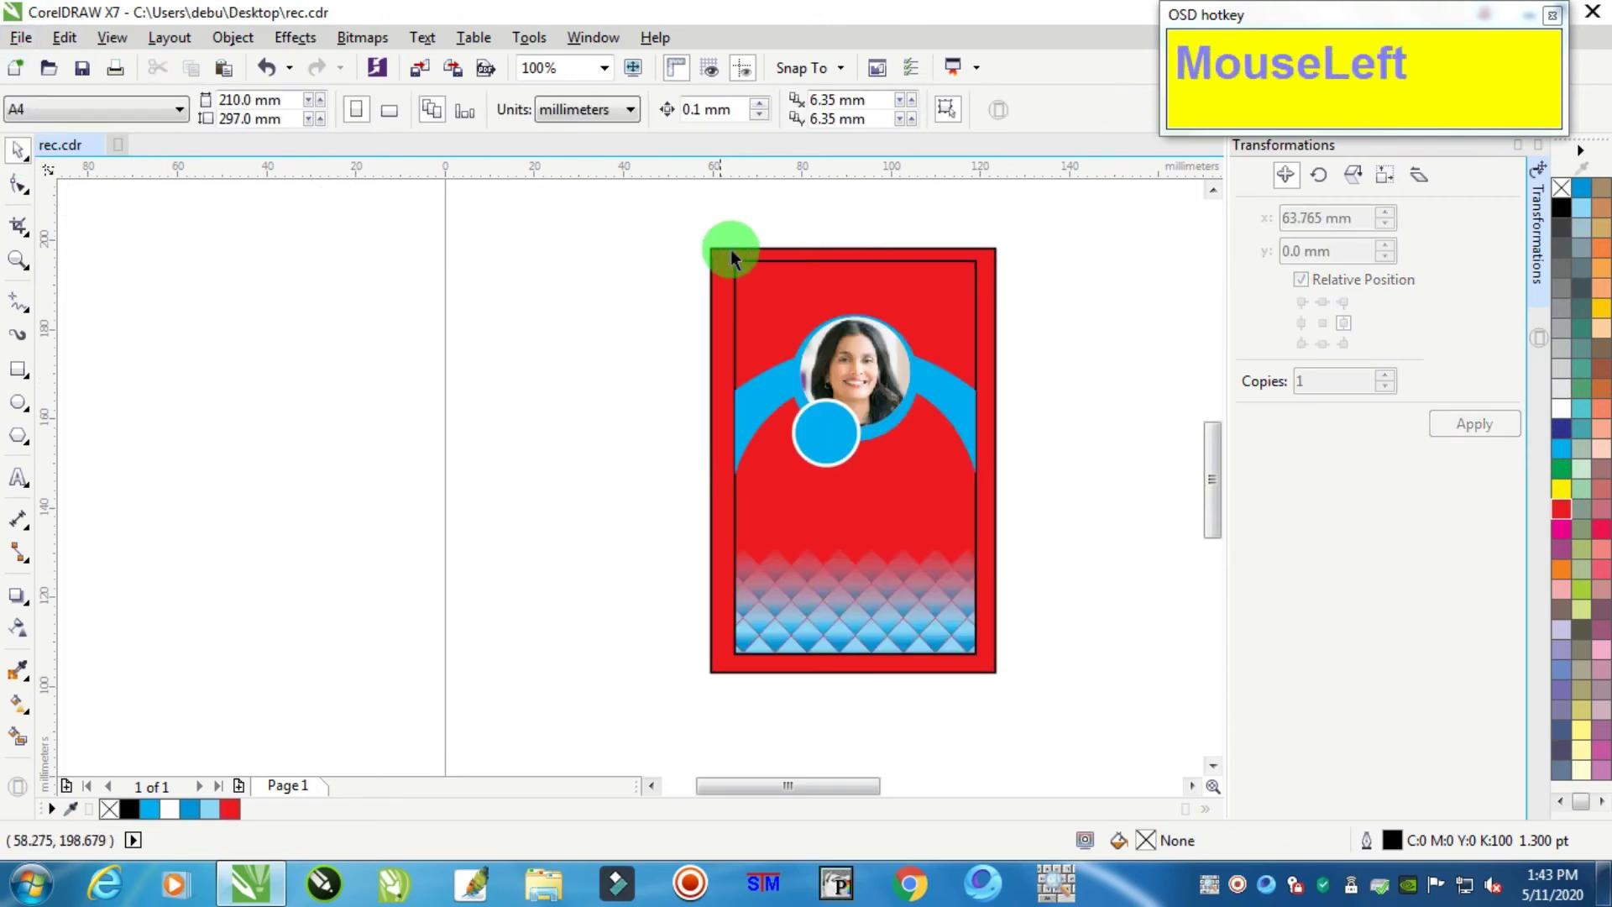
- Fill the 54 × 88 mm card rectangle white and remove its outline
left_click(754, 261, "ctrl")
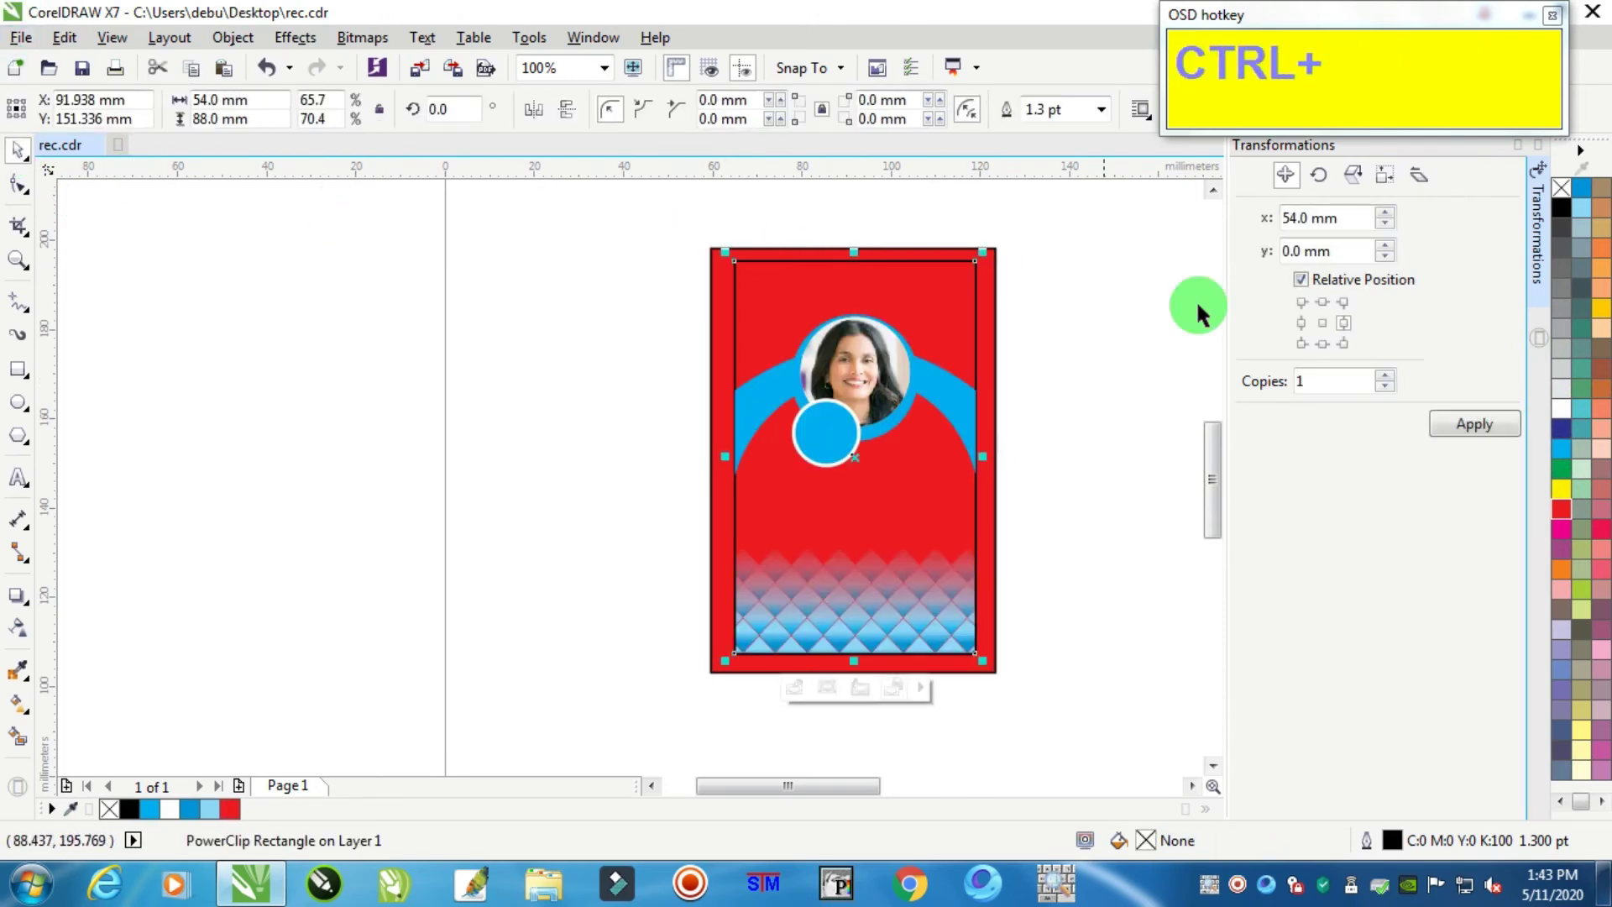
left_click(1564, 406)
right_click(1562, 188)
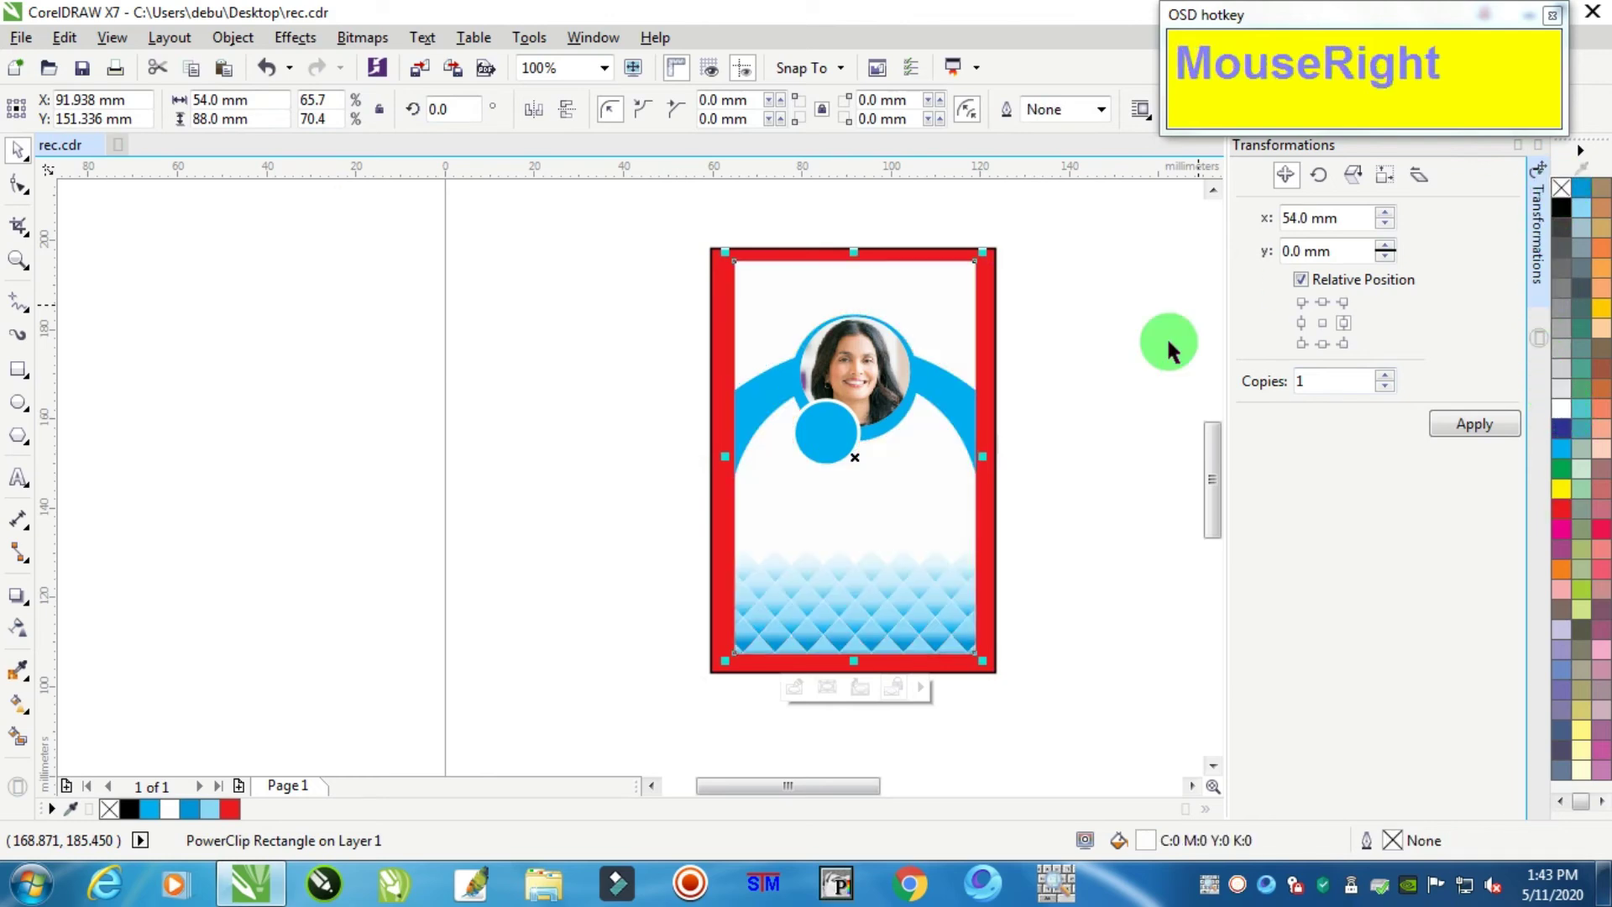
left_click(1038, 275)
- Remove the red rectangle's outline and enlarge it about its centre to about 75.9 × 103.5 mm
left_click(996, 260)
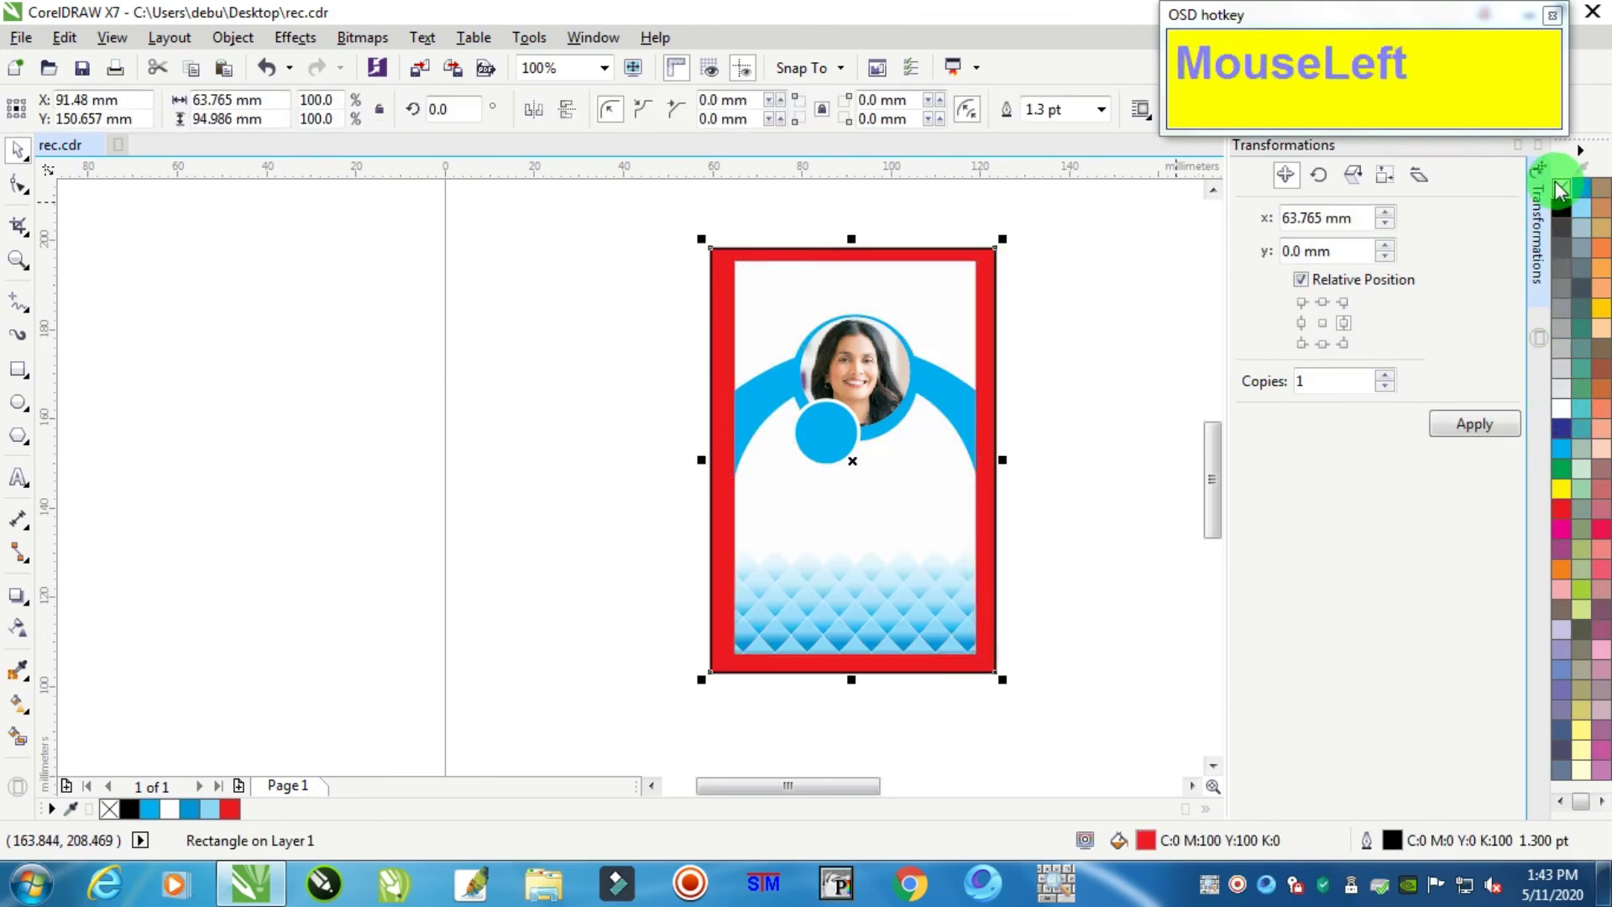
right_click(1561, 186)
mouse_move(1007, 241)
left_mouse_down()
mouse_move(1026, 241)
mouse_move(1016, 220)
left_mouse_up()
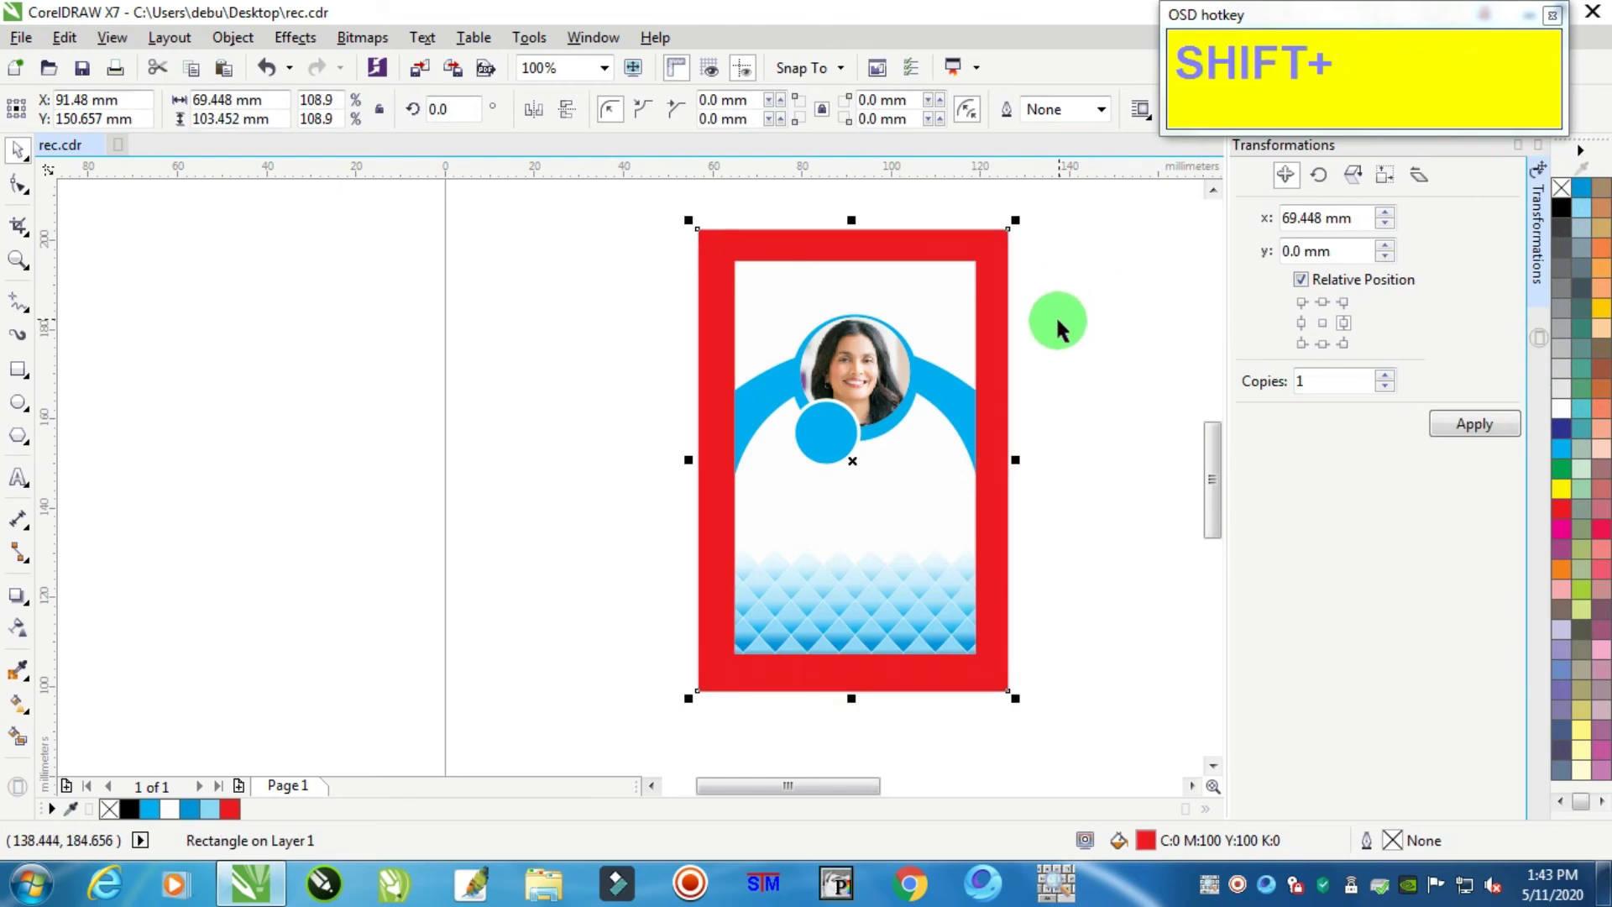
left_click_drag(1016, 460, 1033, 461)
left_click(898, 593)
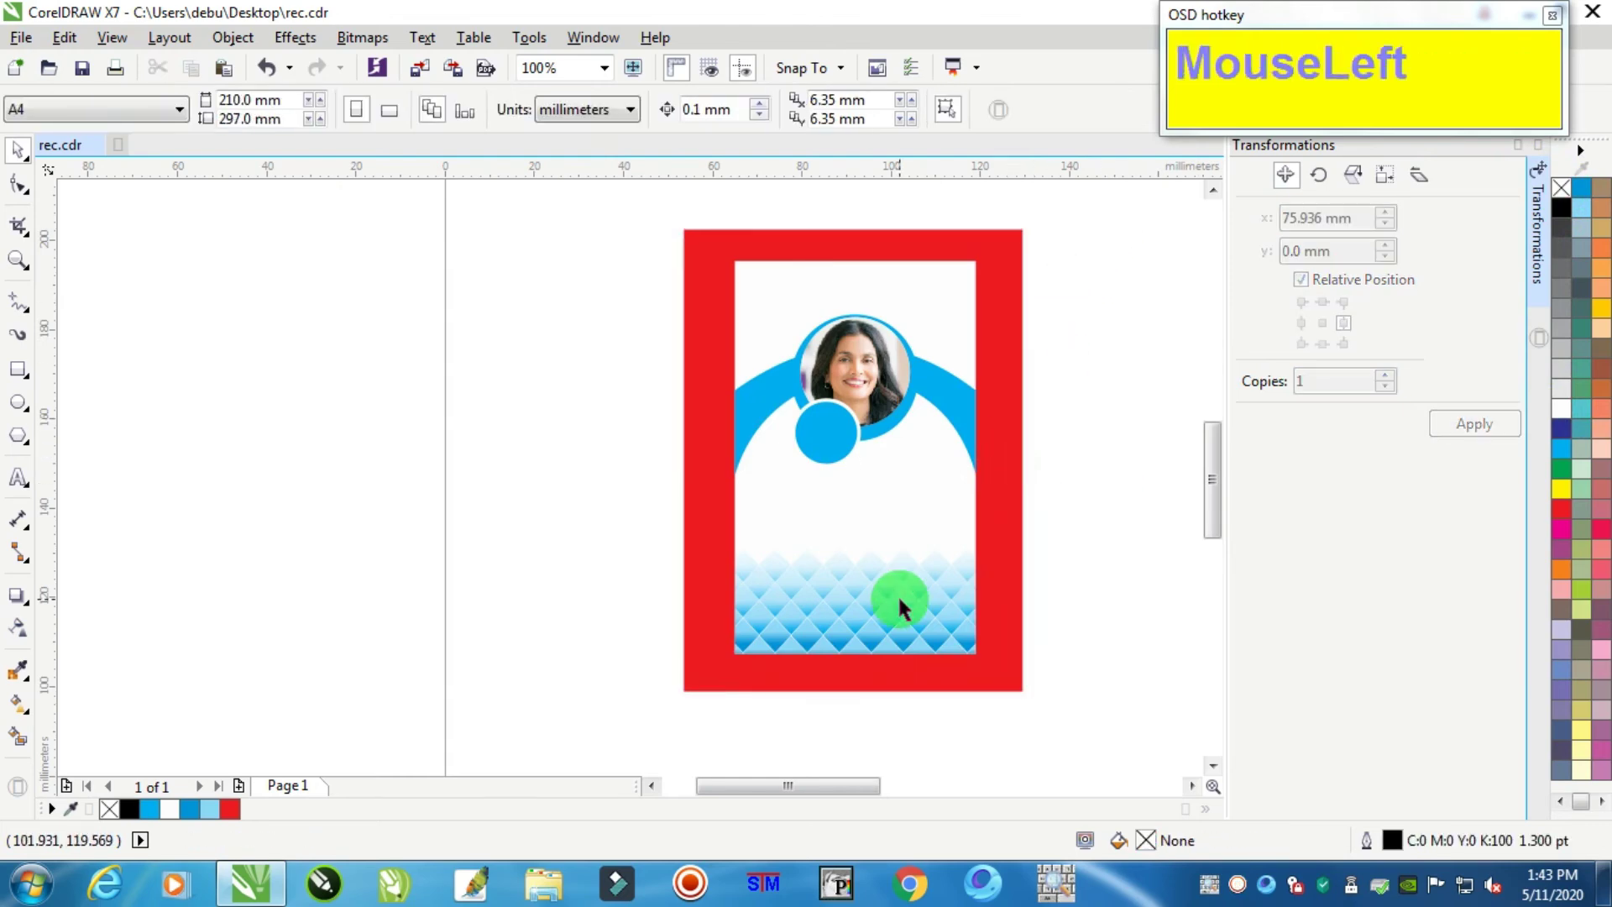
- Examine the faded diamond pattern up close and the whole card against the red background
scroll(895, 593, "up", 2)
scroll(889, 588, "down", 1)
scroll(891, 594, "down", 2)
scroll(902, 617, "up", 4)
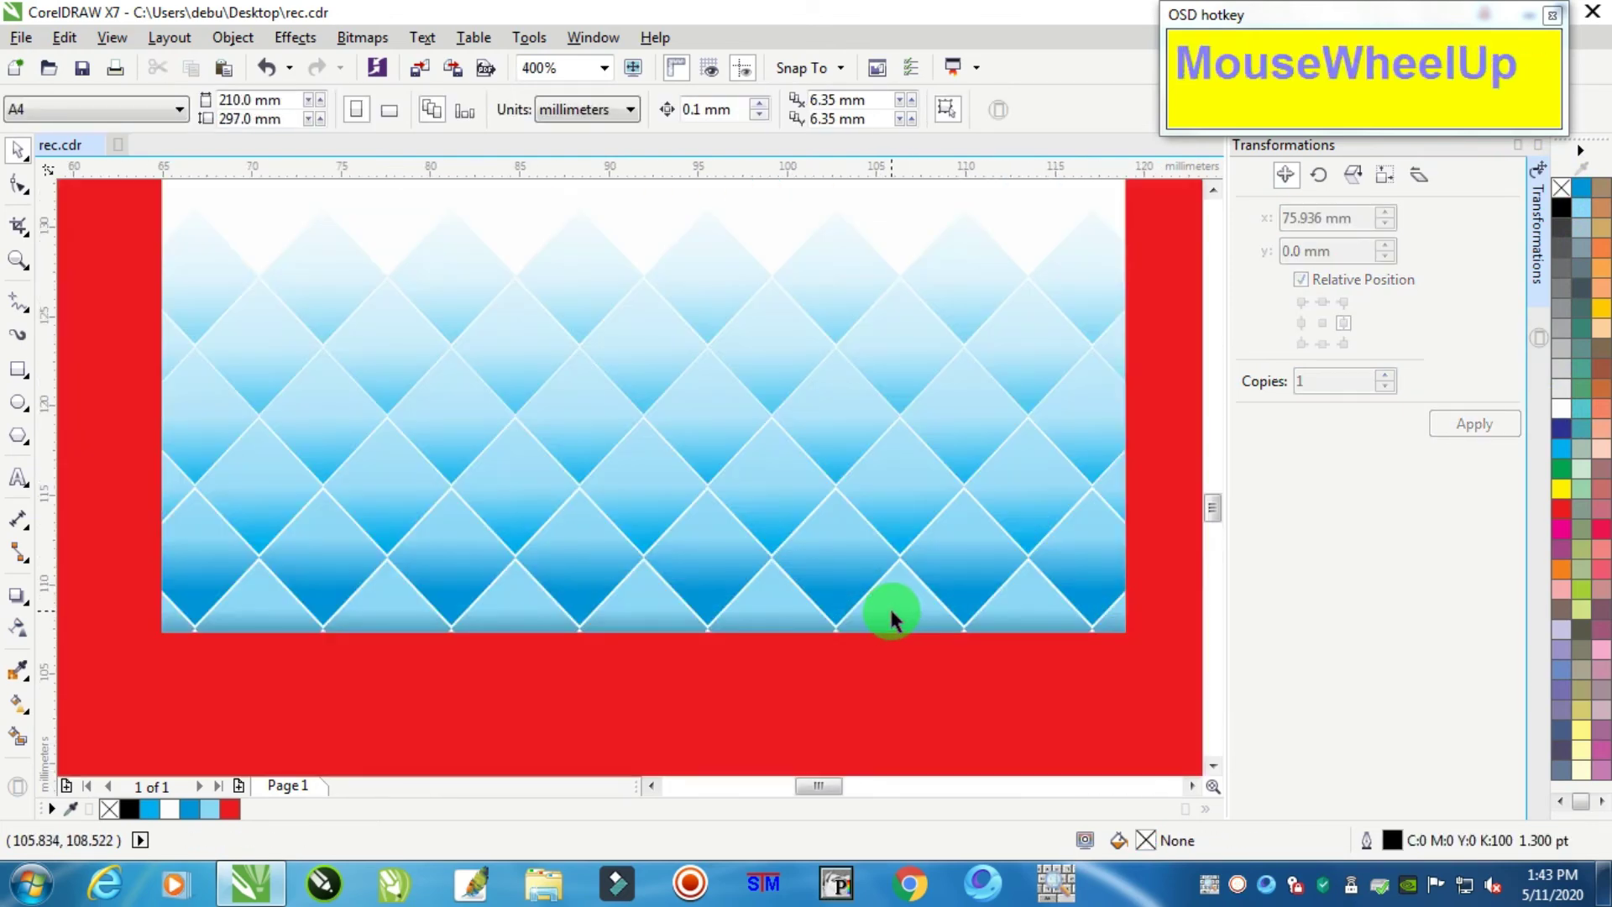
scroll(879, 591, "down", 4)
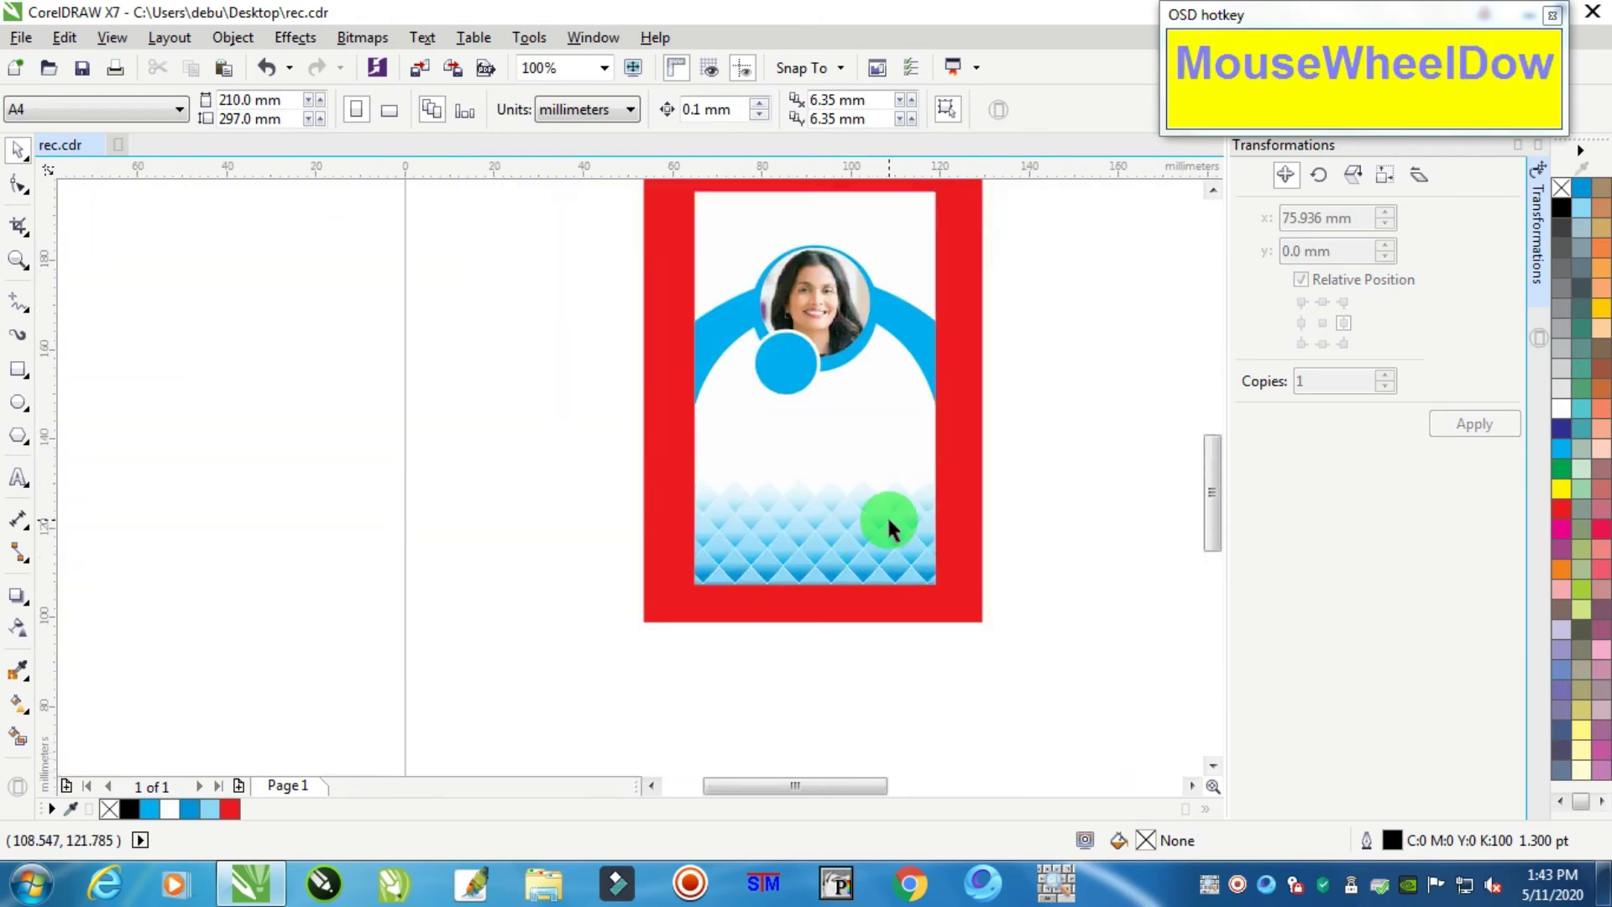
scroll(966, 403, "up", 1)
scroll(995, 395, "down", 3)
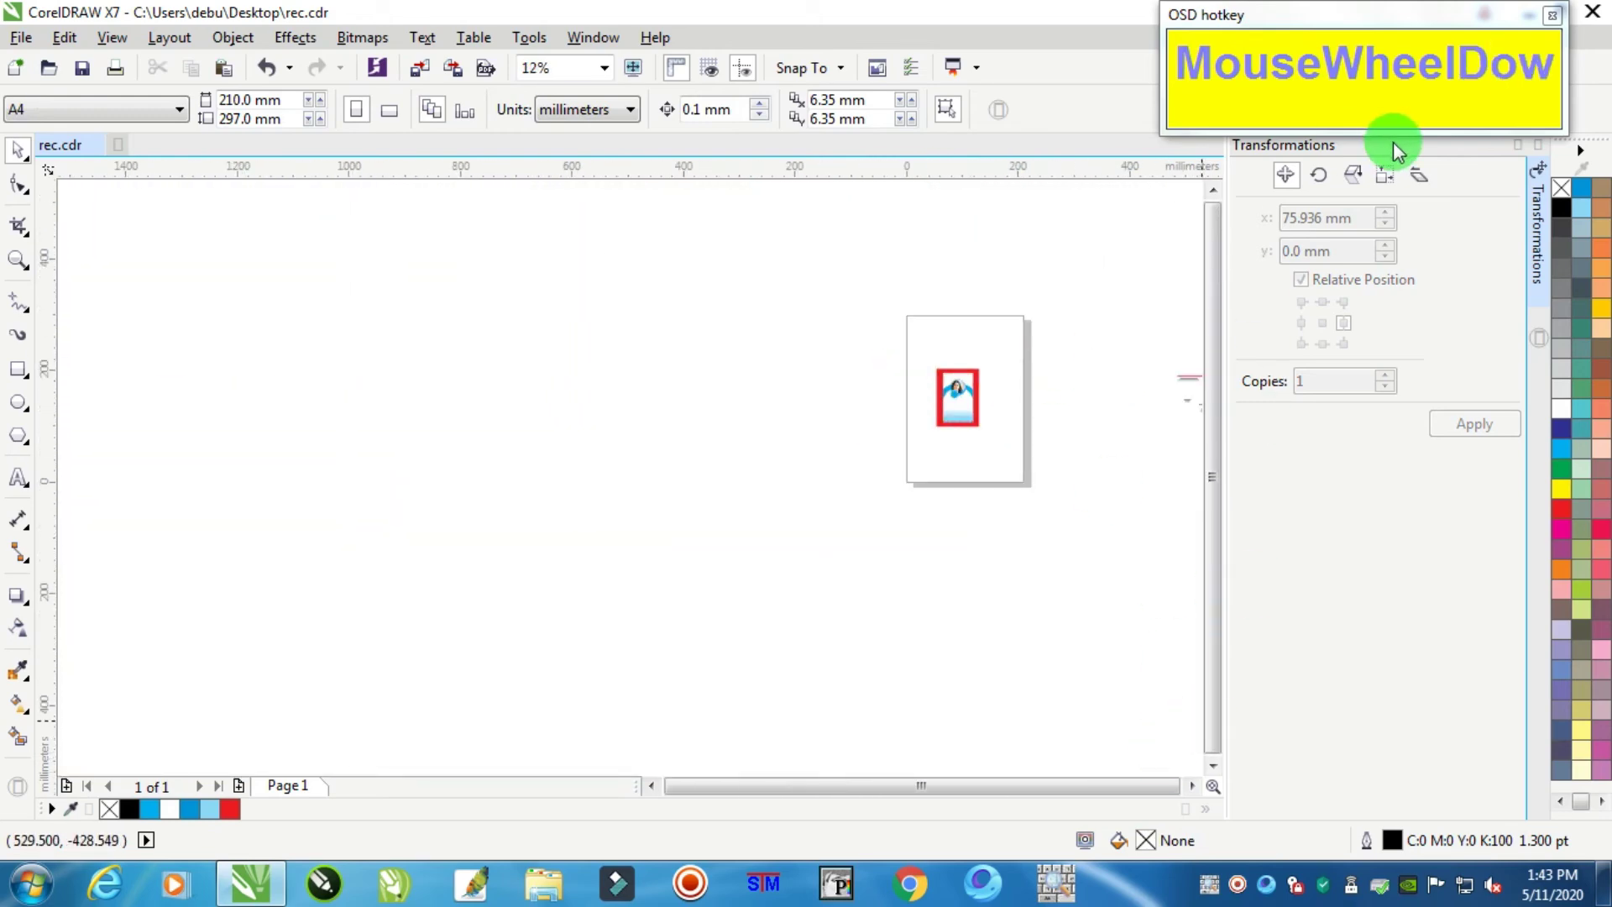
- Close the Transformations docker and move the three prepared text items from outside the page to beside the card
left_click(1538, 151)
left_click_drag(1461, 305, 1253, 440)
scroll(1170, 378, "up", 4)
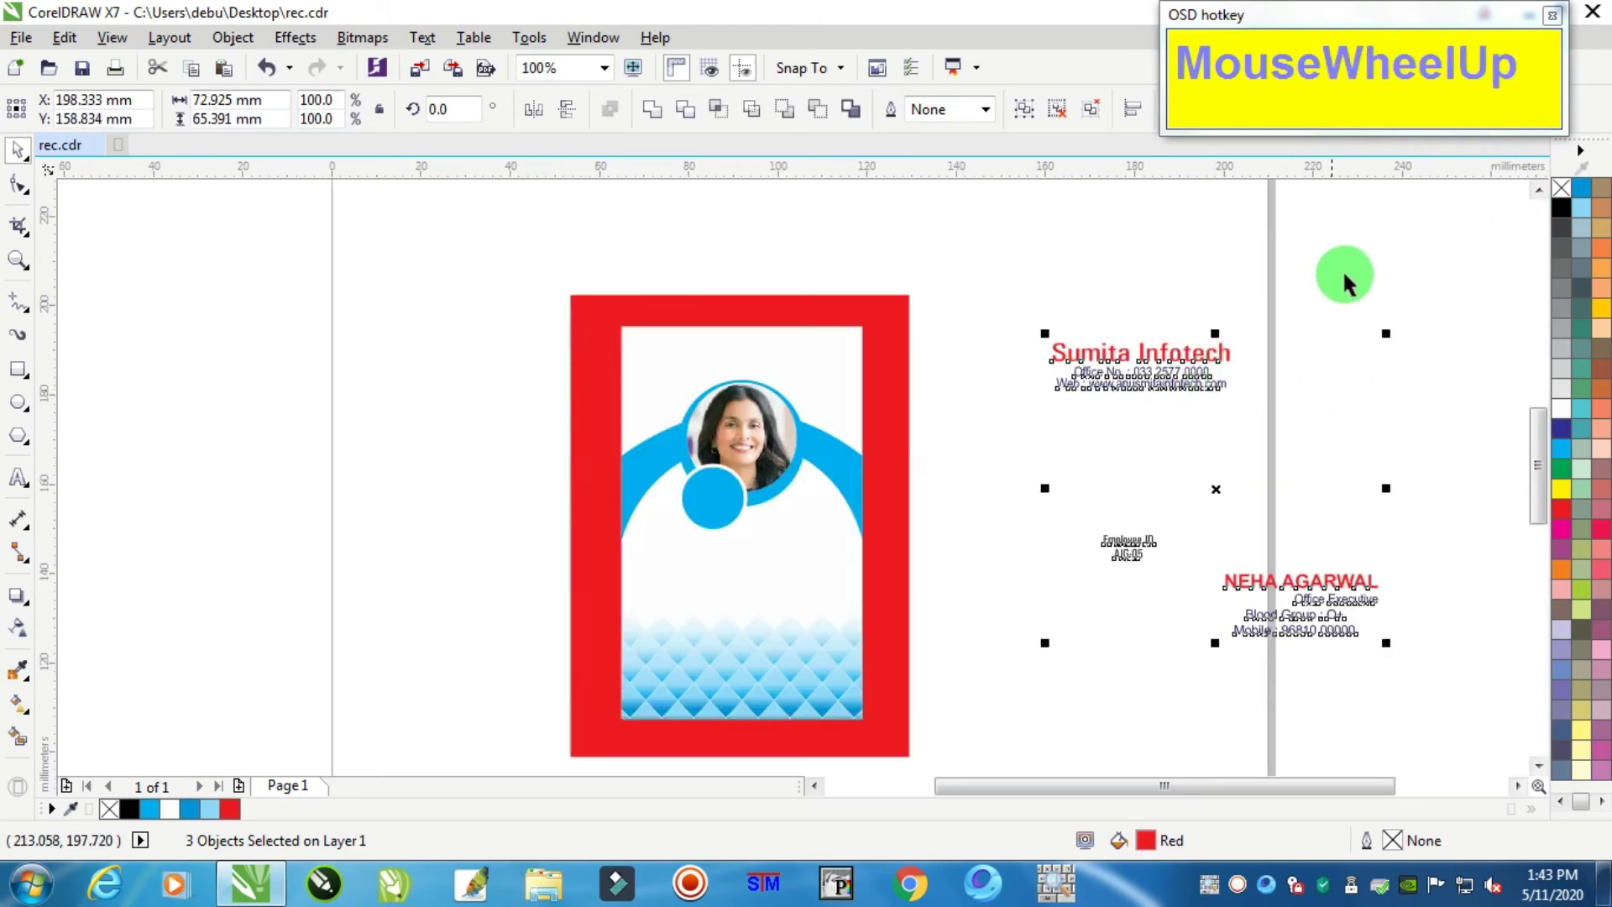
- Move the Sumita Infotech heading group onto the card above the photo and bring it to the front
left_click(1028, 445)
left_click_drag(1028, 438, 1033, 436)
left_click_drag(1100, 383, 708, 372)
scroll(712, 378, "up", 1)
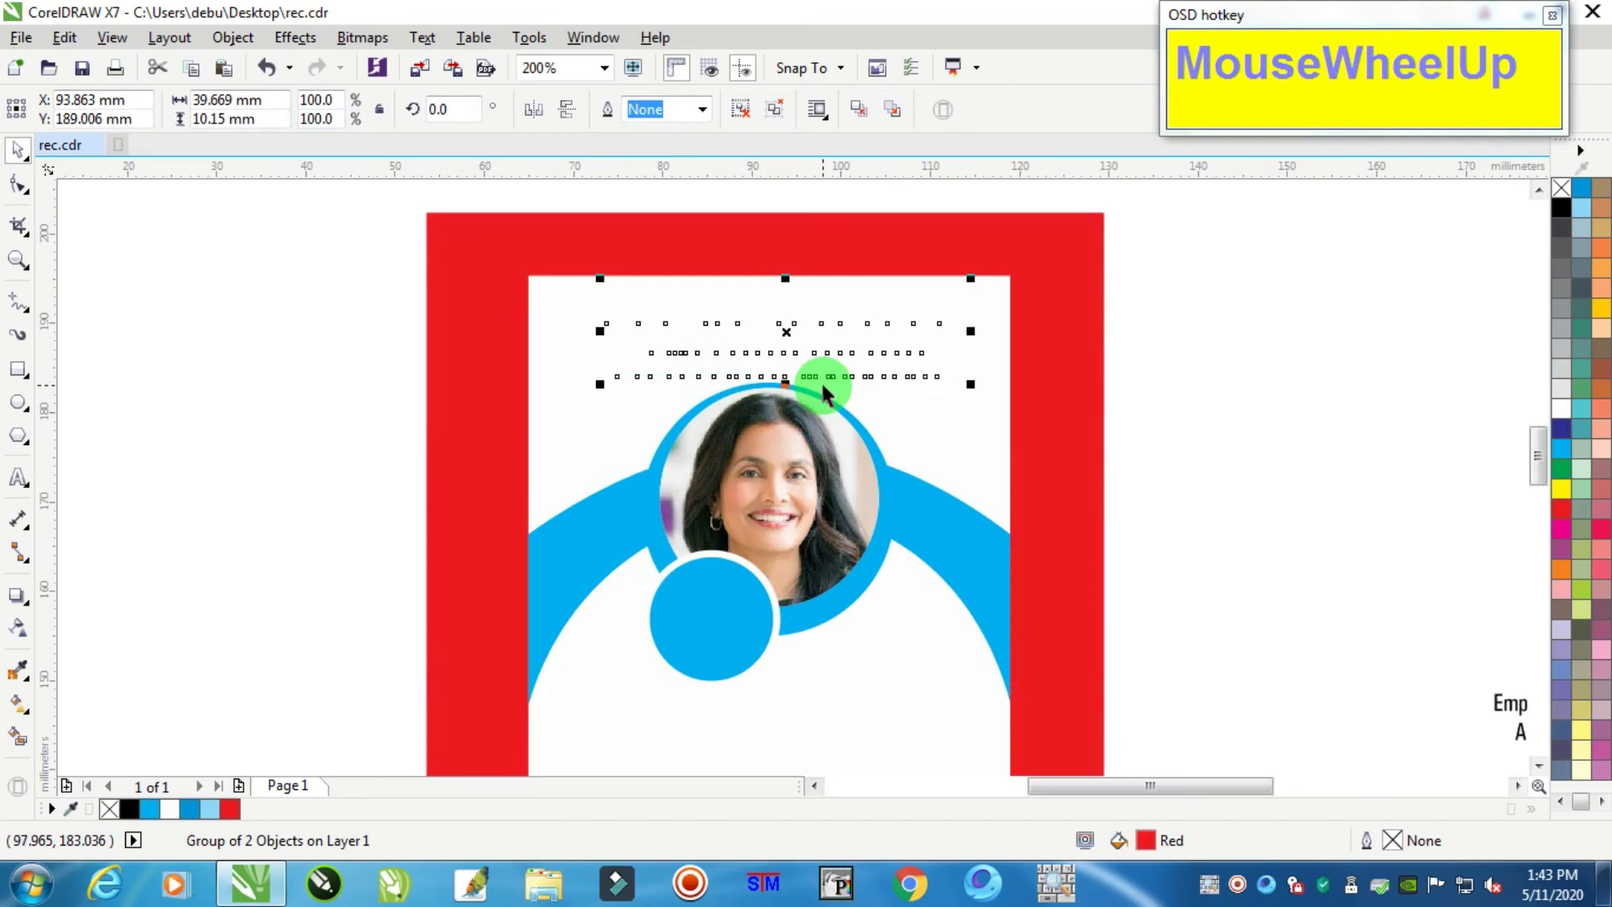
key("ctrl+Home")
- Select the arched band, photo and badge together and nudge them down to make room beneath the heading
left_click_drag(1271, 341, 424, 738)
key("Down")
key("Down")
key("Down")
key("Down")
key("Down")
key("Down")
key("Down")
key("Down")
key("Down")
key("Down")
key("Down")
key("Down")
key("Down")
key("Down")
key("Down")
key("Down")
key("Down")
key("Down")
key("Down")
key("Down")
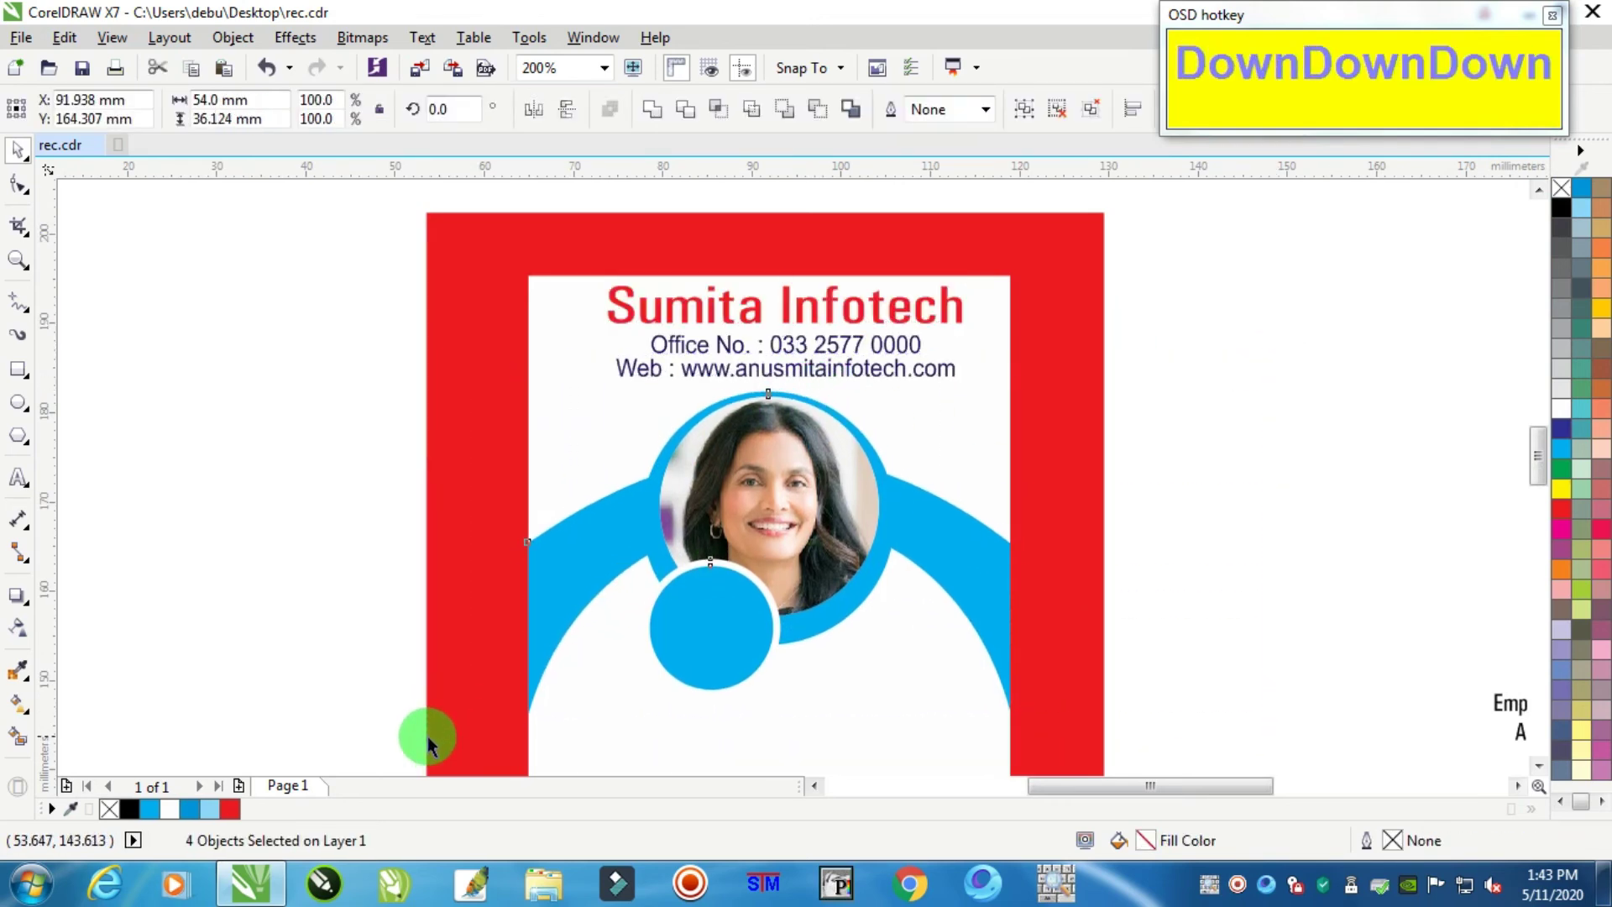
- Lower the heading group to a centre Y of about 186.4 mm and centre it horizontally on the card
left_click_drag(1235, 243, 407, 403)
mouse_move(765, 340)
left_mouse_down()
mouse_move(766, 363)
mouse_move(749, 363)
left_mouse_up()
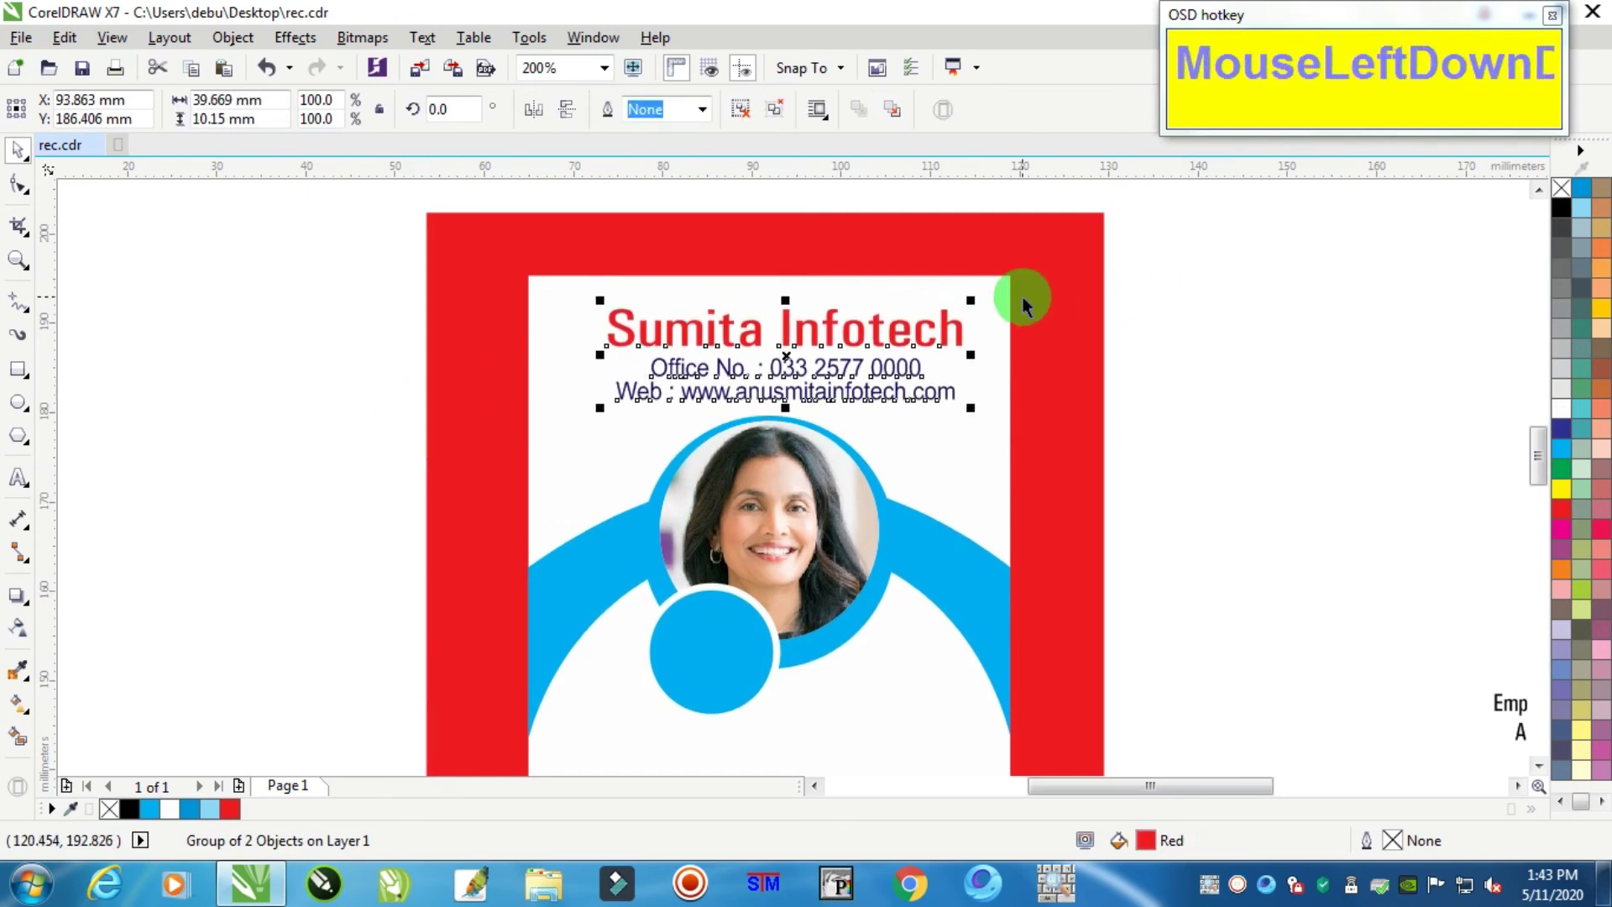
left_click(1000, 282, "shift")
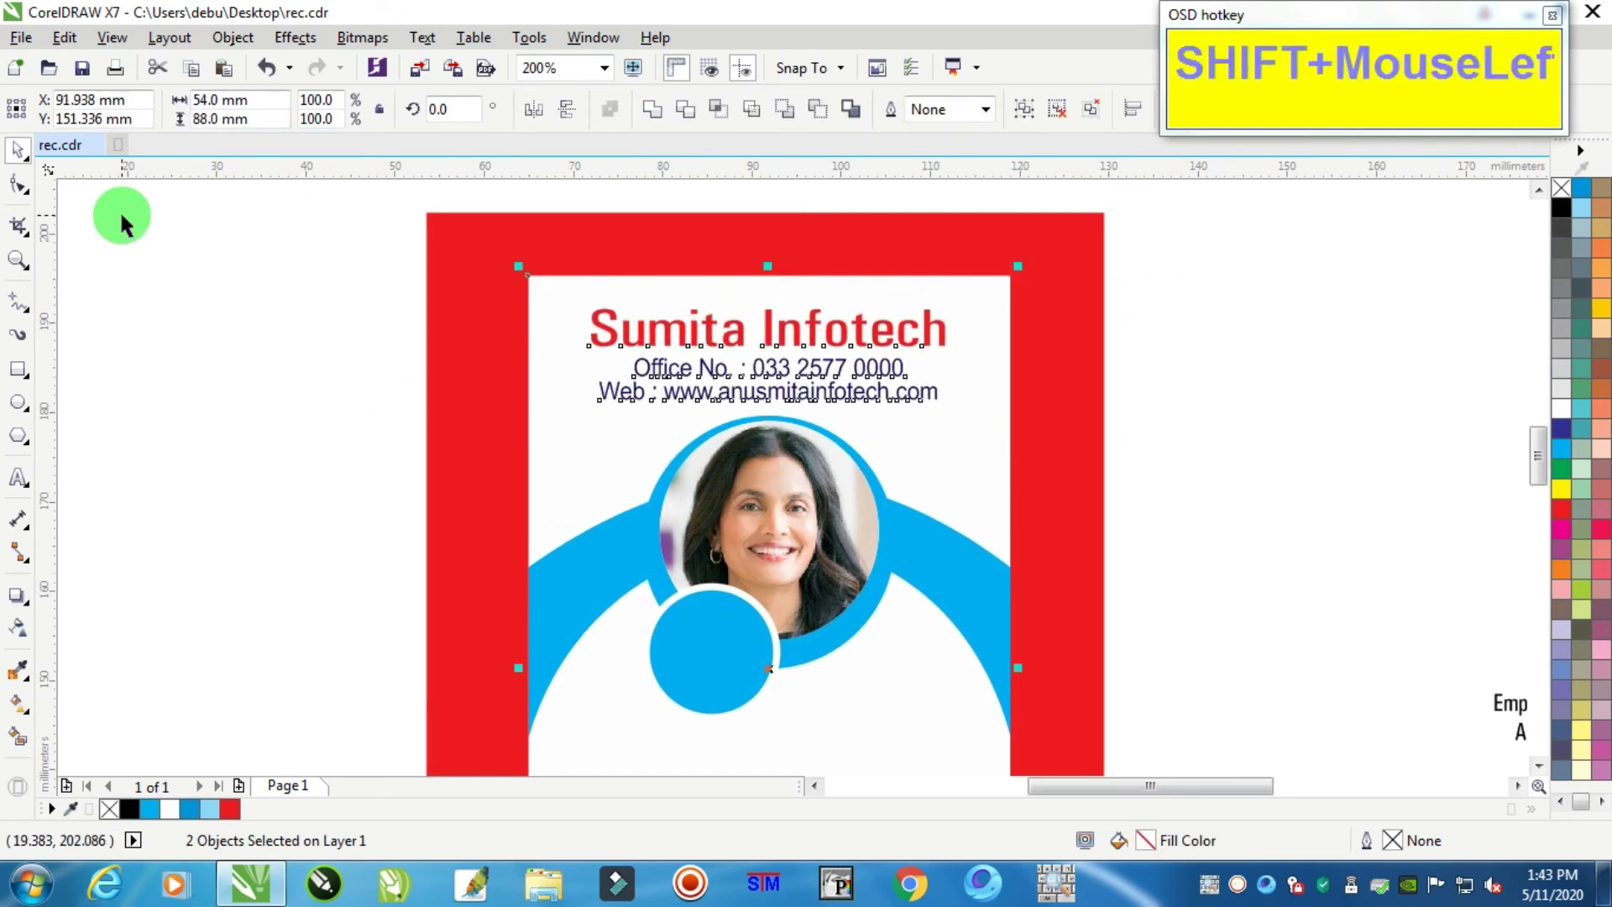
left_click(1258, 308)
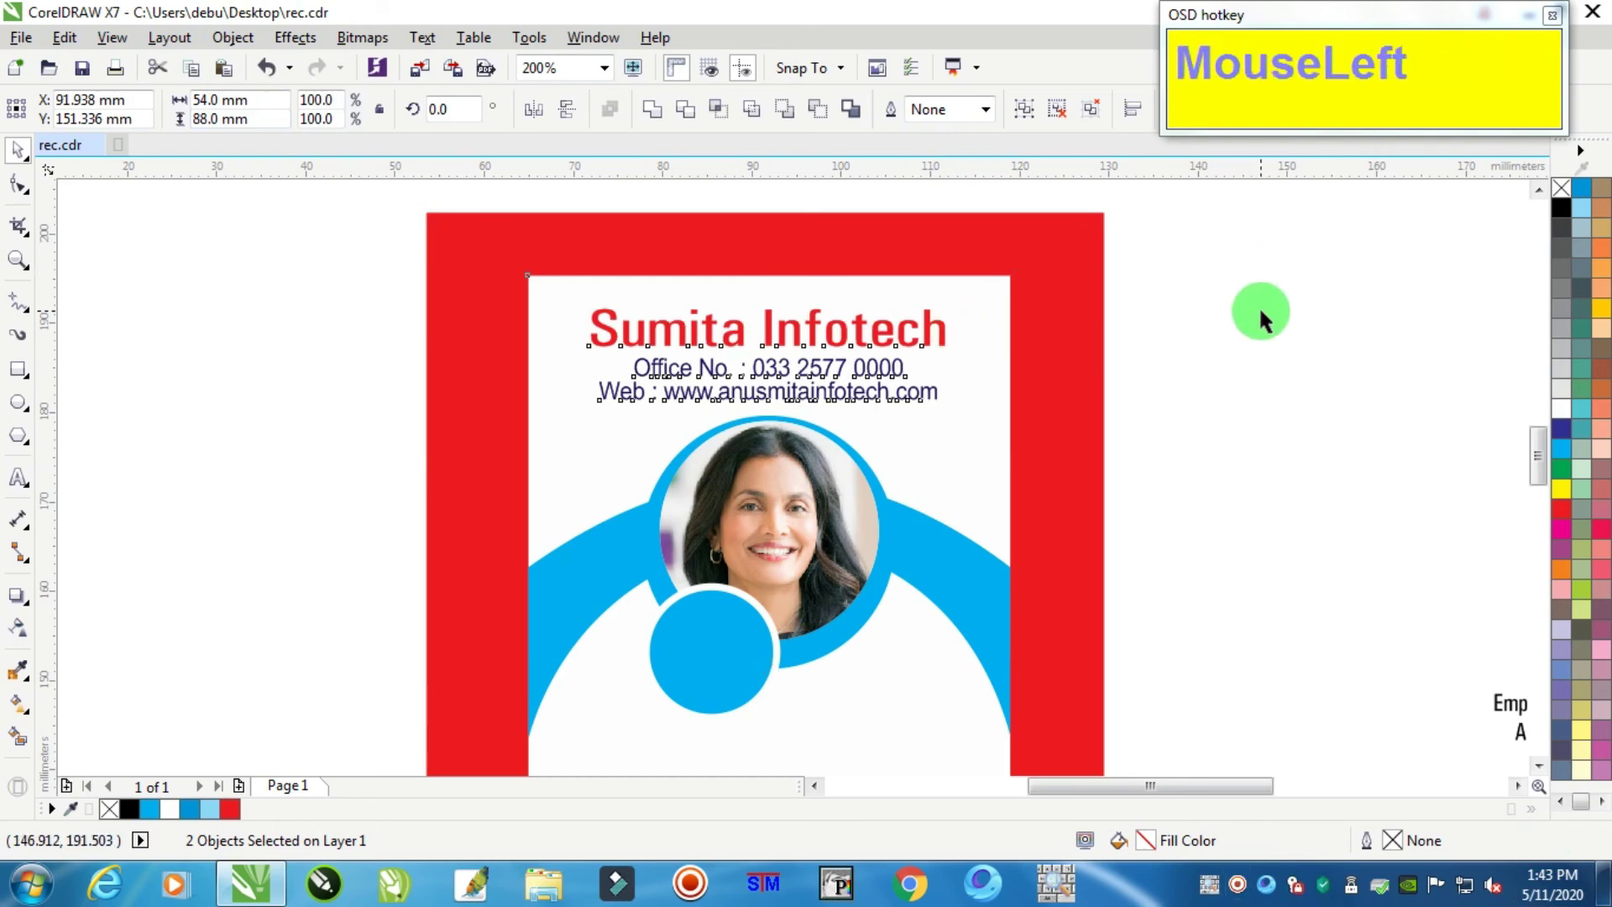
left_click(812, 395)
scroll(818, 357, "up", 2)
left_click(21, 482)
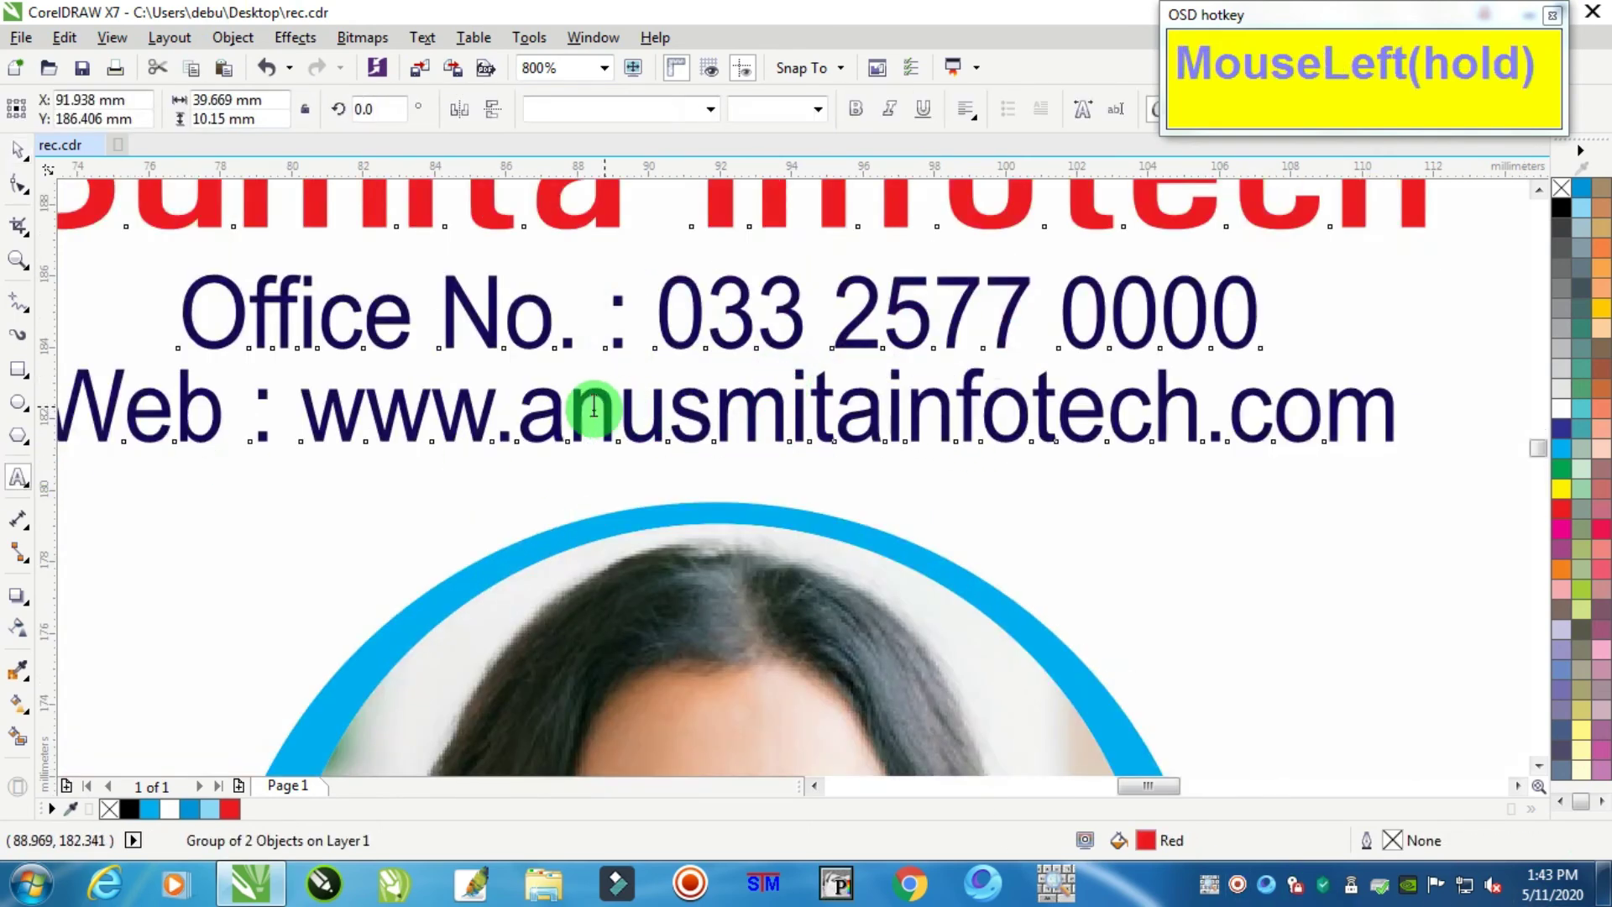
left_click_drag(521, 417, 816, 416)
type("sumi")
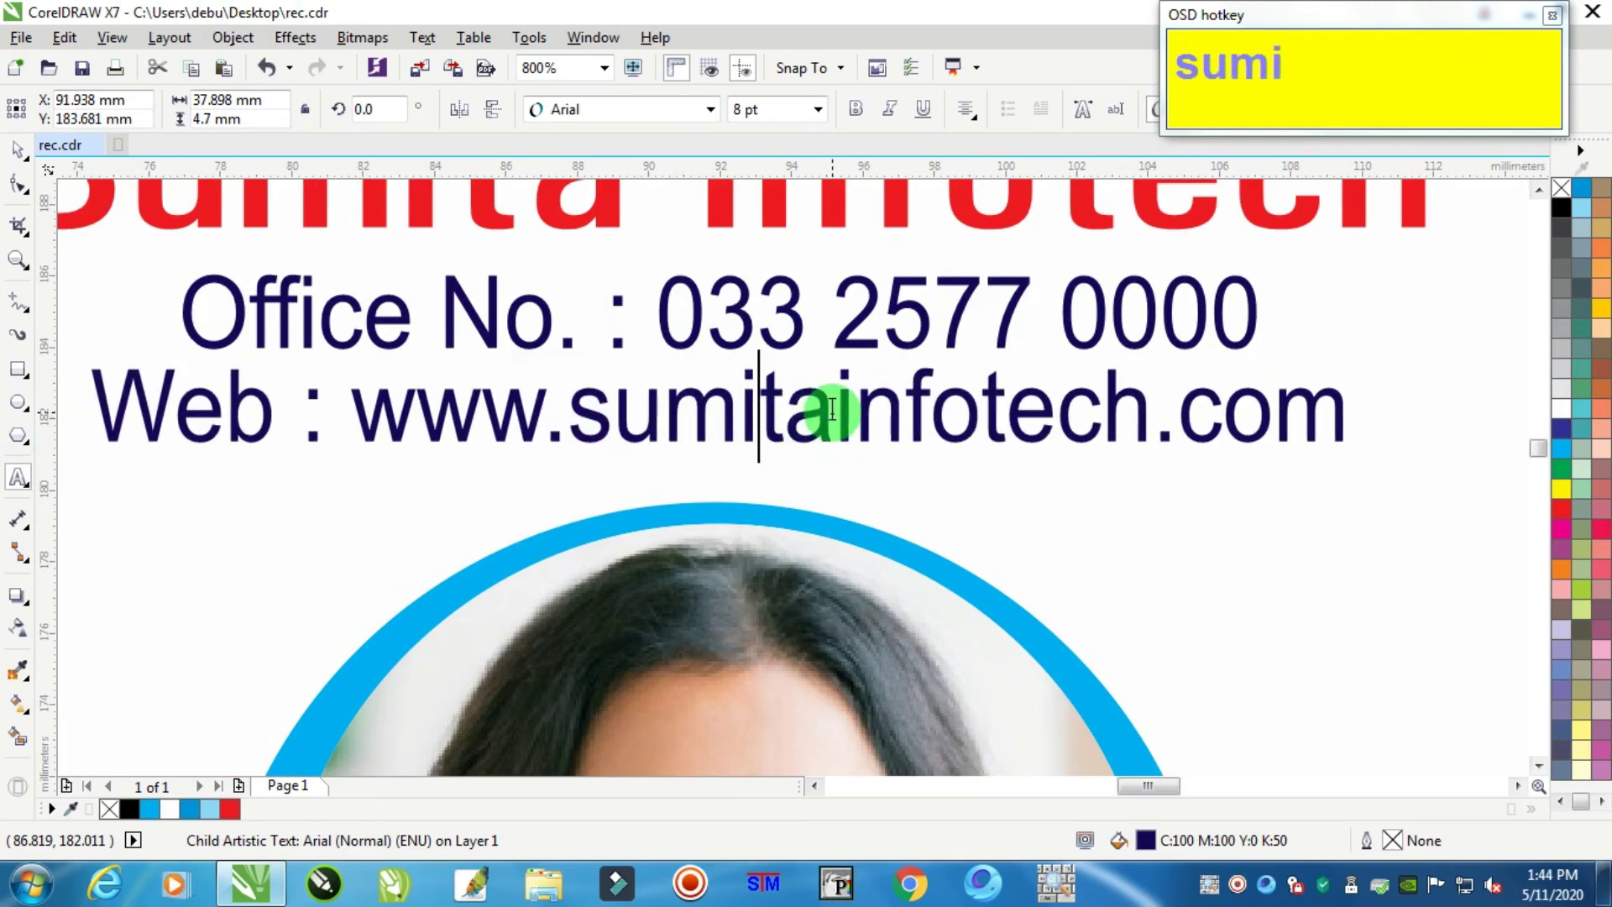
scroll(831, 409, "down", 2)
left_click(16, 149)
scroll(819, 492, "down", 2)
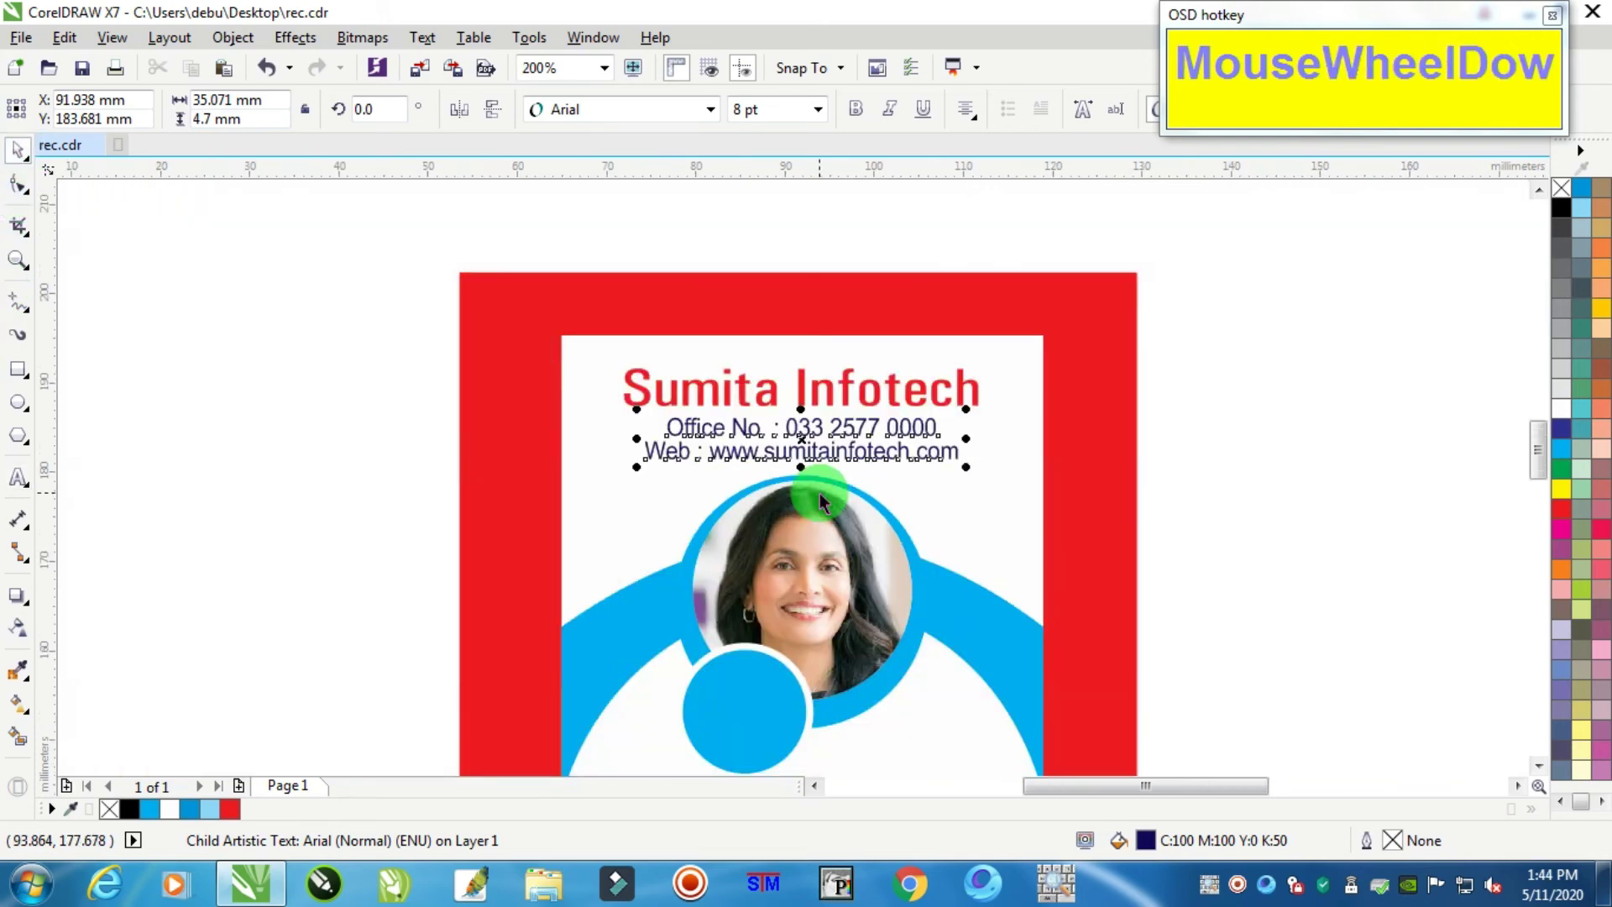
- Move the employee name and details group onto the card below the badge and bring it to the front
scroll(820, 492, "down", 3)
scroll(920, 553, "up", 2)
left_click(932, 572)
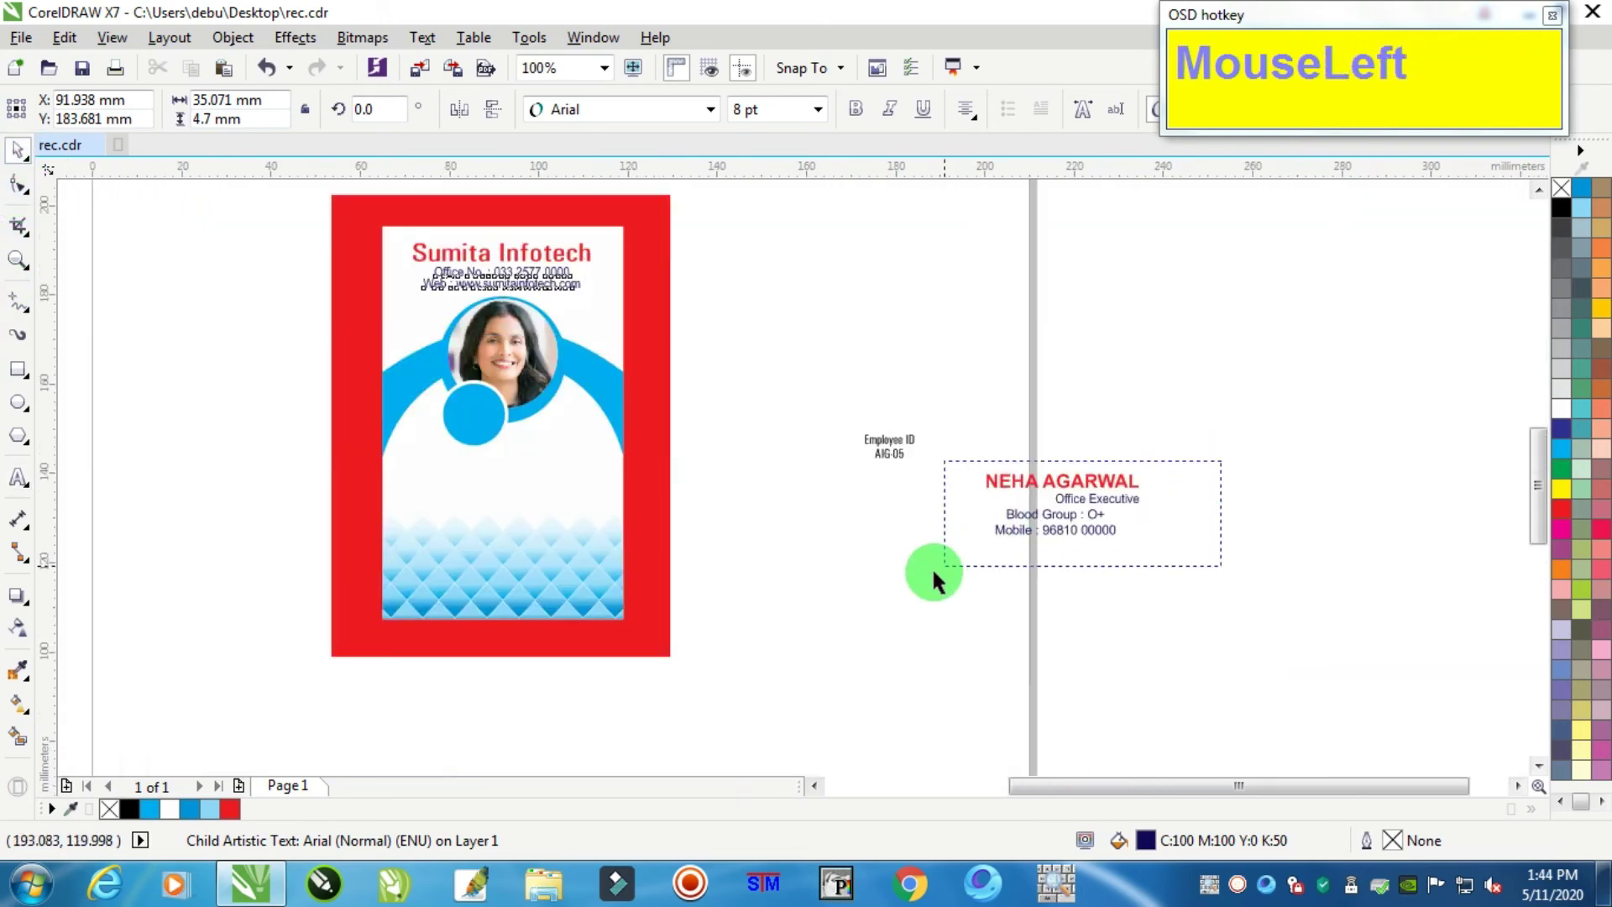
left_click_drag(934, 572, 939, 569)
left_click_drag(1018, 531, 481, 514)
scroll(480, 514, "up", 1)
key("ctrl+Home")
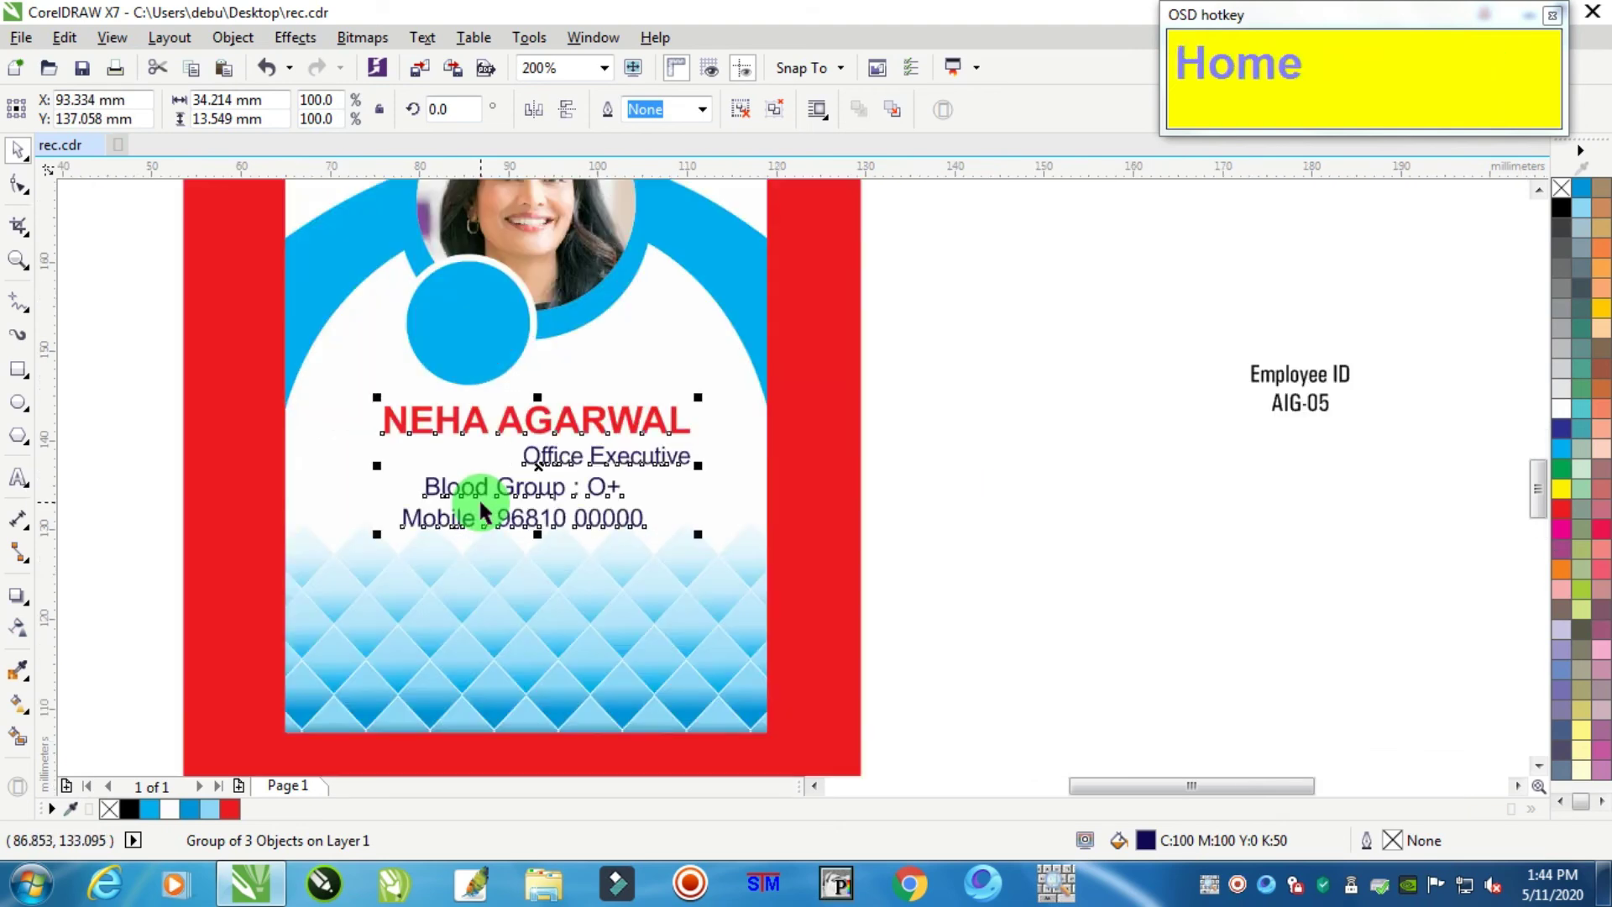
- Nudge the employee details group up 0.6 mm and centre it horizontally on the card
key("Up")
key("Up")
key("Up")
key("Up")
key("Up")
key("Up")
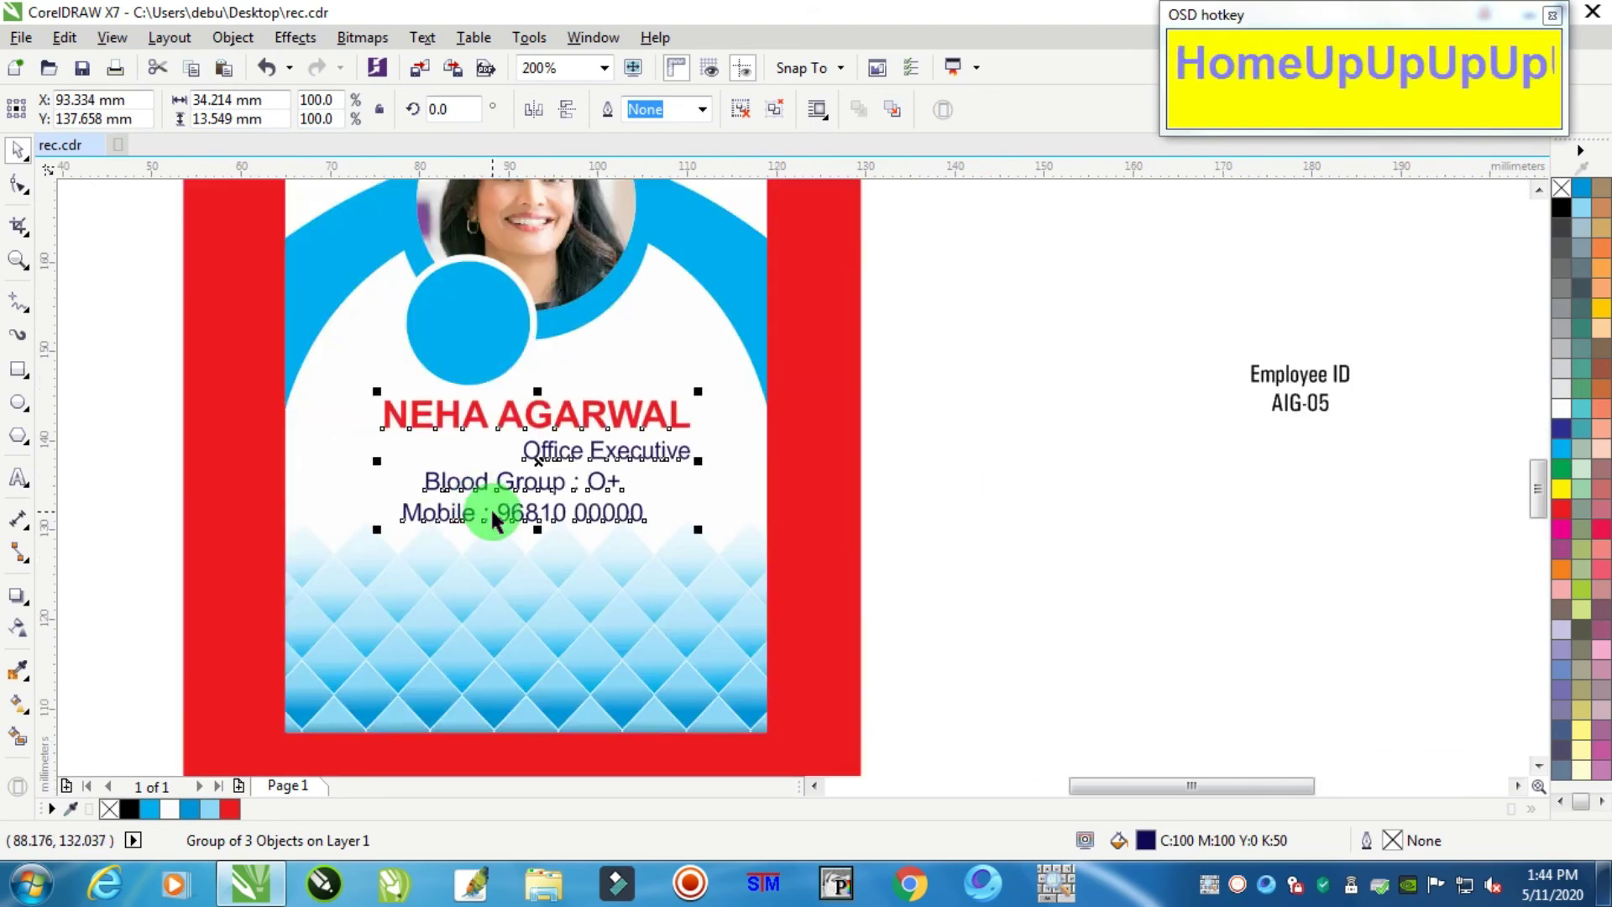
key("ctrl+g")
left_click(728, 465, "shift")
key("c")
left_click(1428, 353)
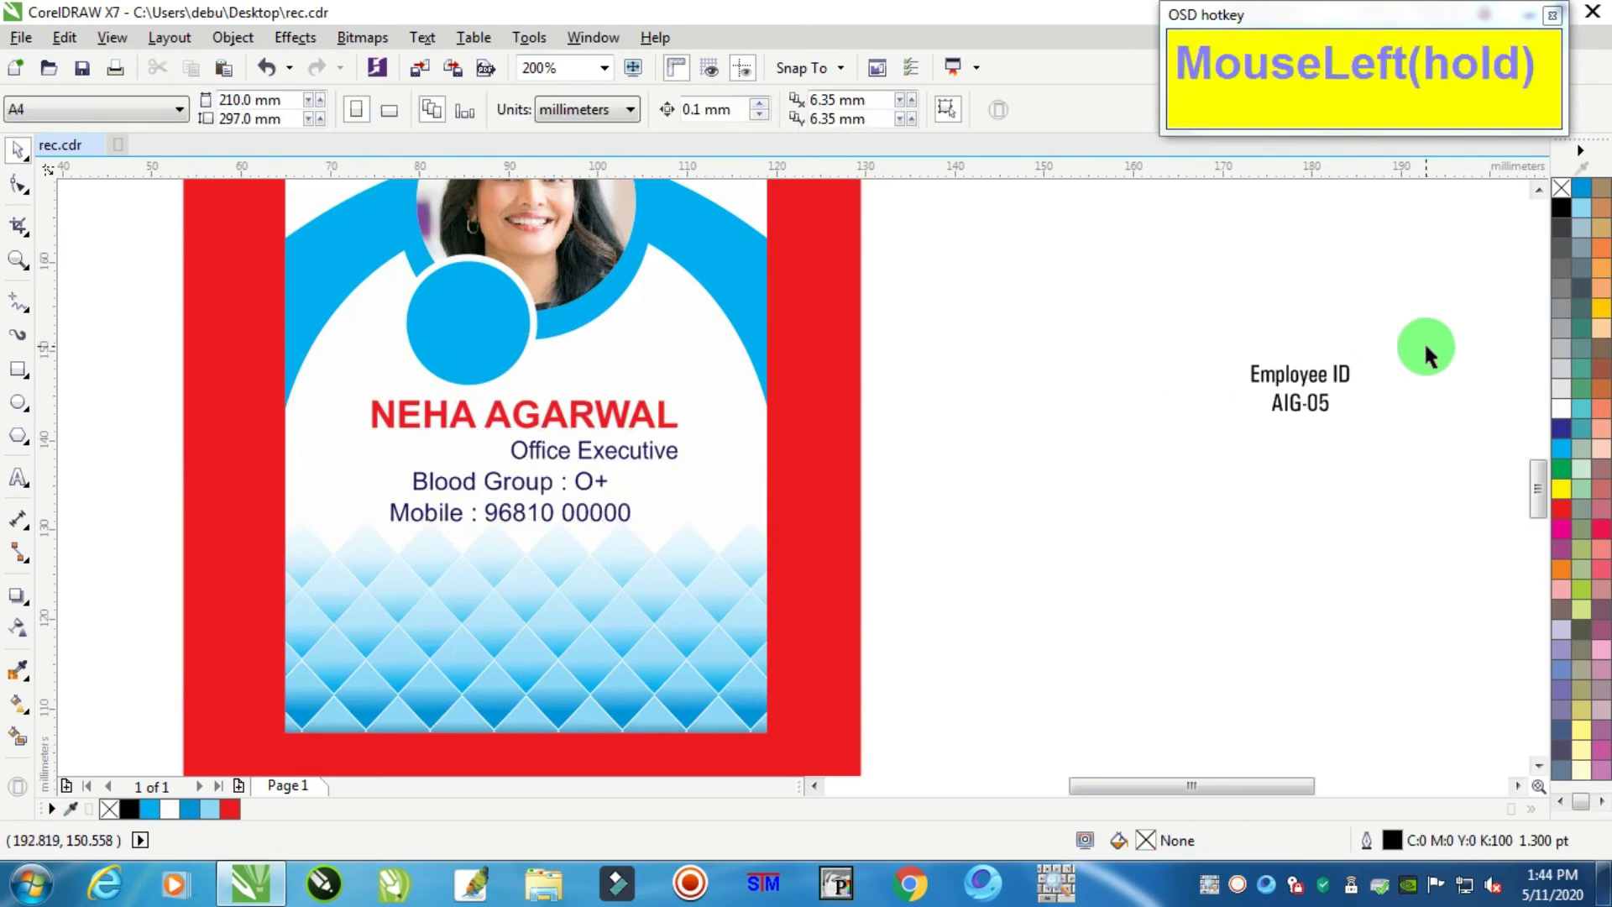
- Place the employee ID text centrally inside the round badge, coloured white and brought to the front
left_click(1296, 370)
left_click_drag(1295, 371, 490, 304)
left_click(1565, 410)
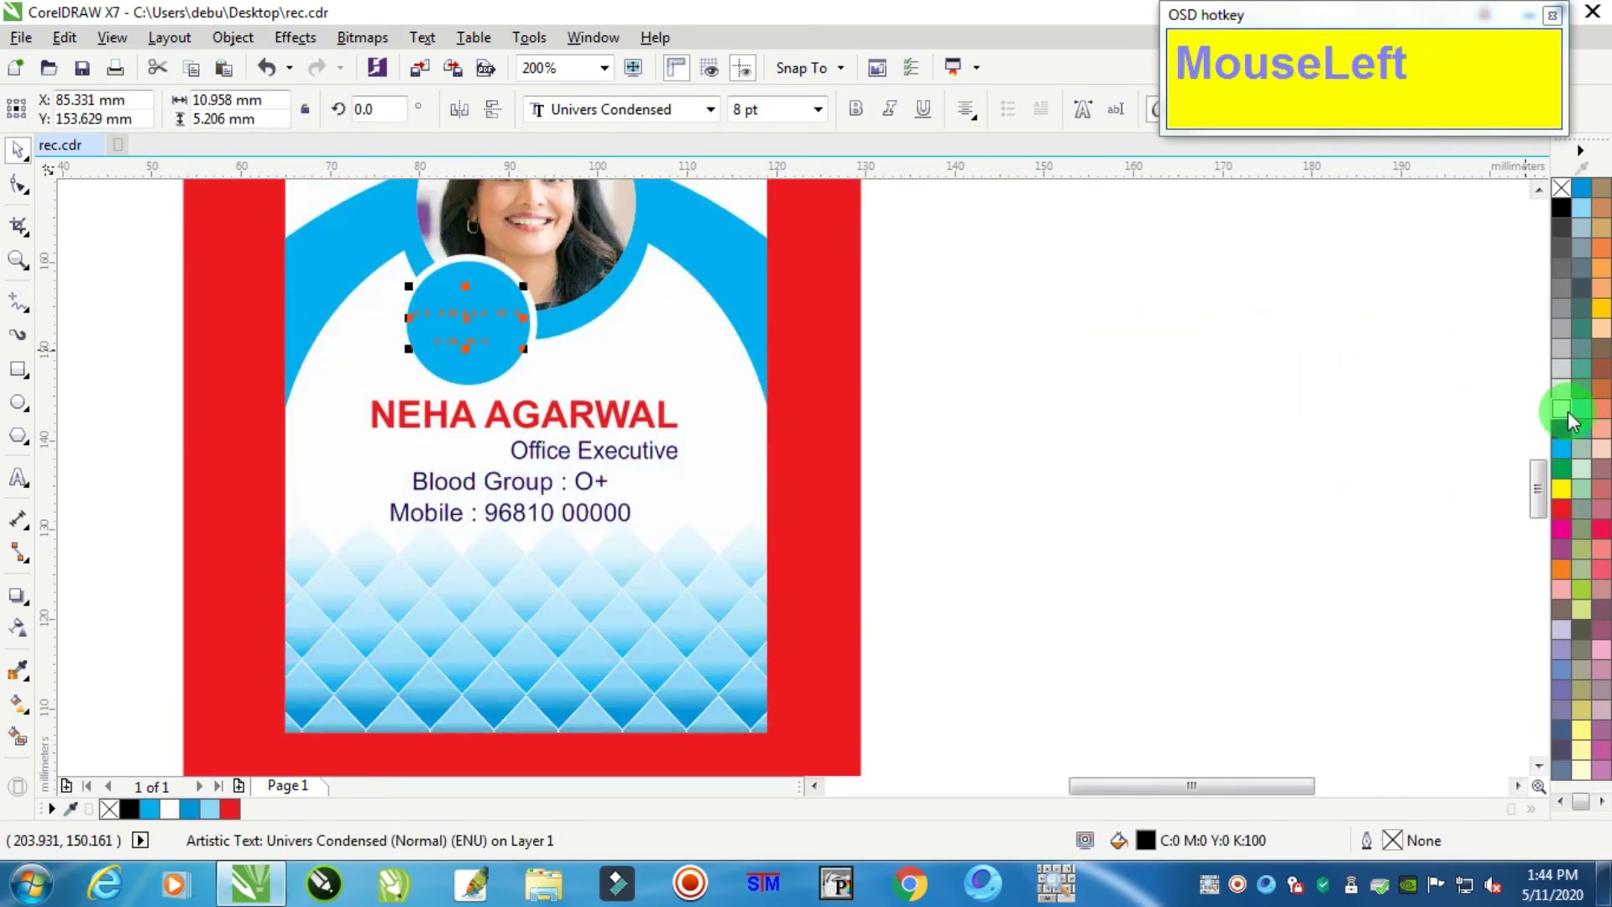
scroll(425, 215, "up", 2)
key("ctrl+Home")
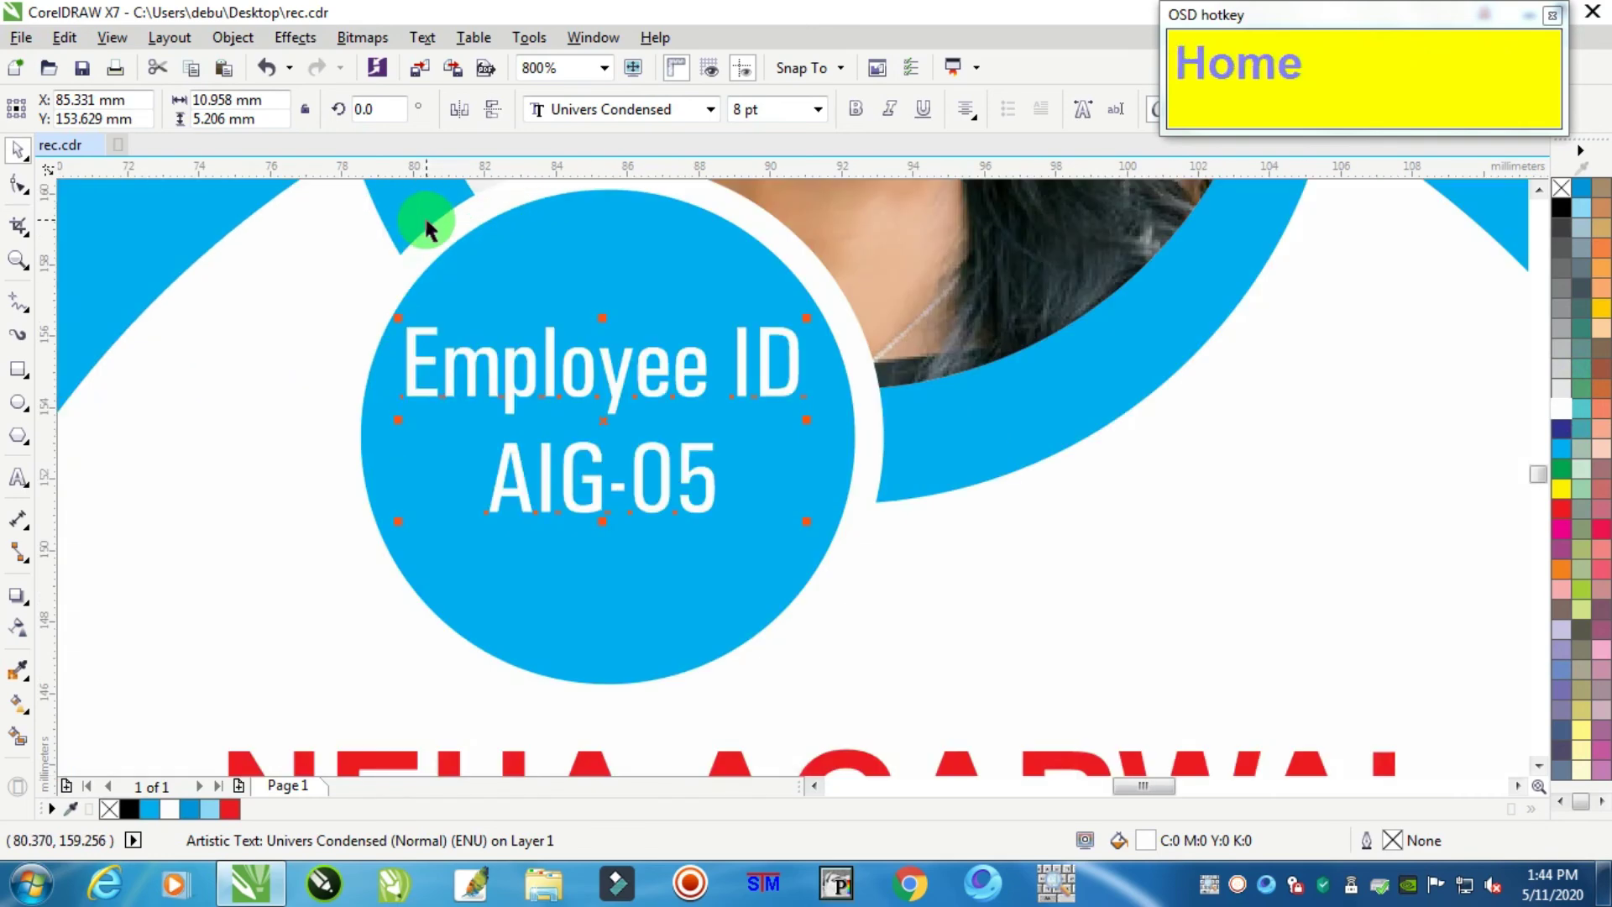
left_click_drag(591, 452, 600, 482)
scroll(600, 482, "down", 3)
left_click(865, 412)
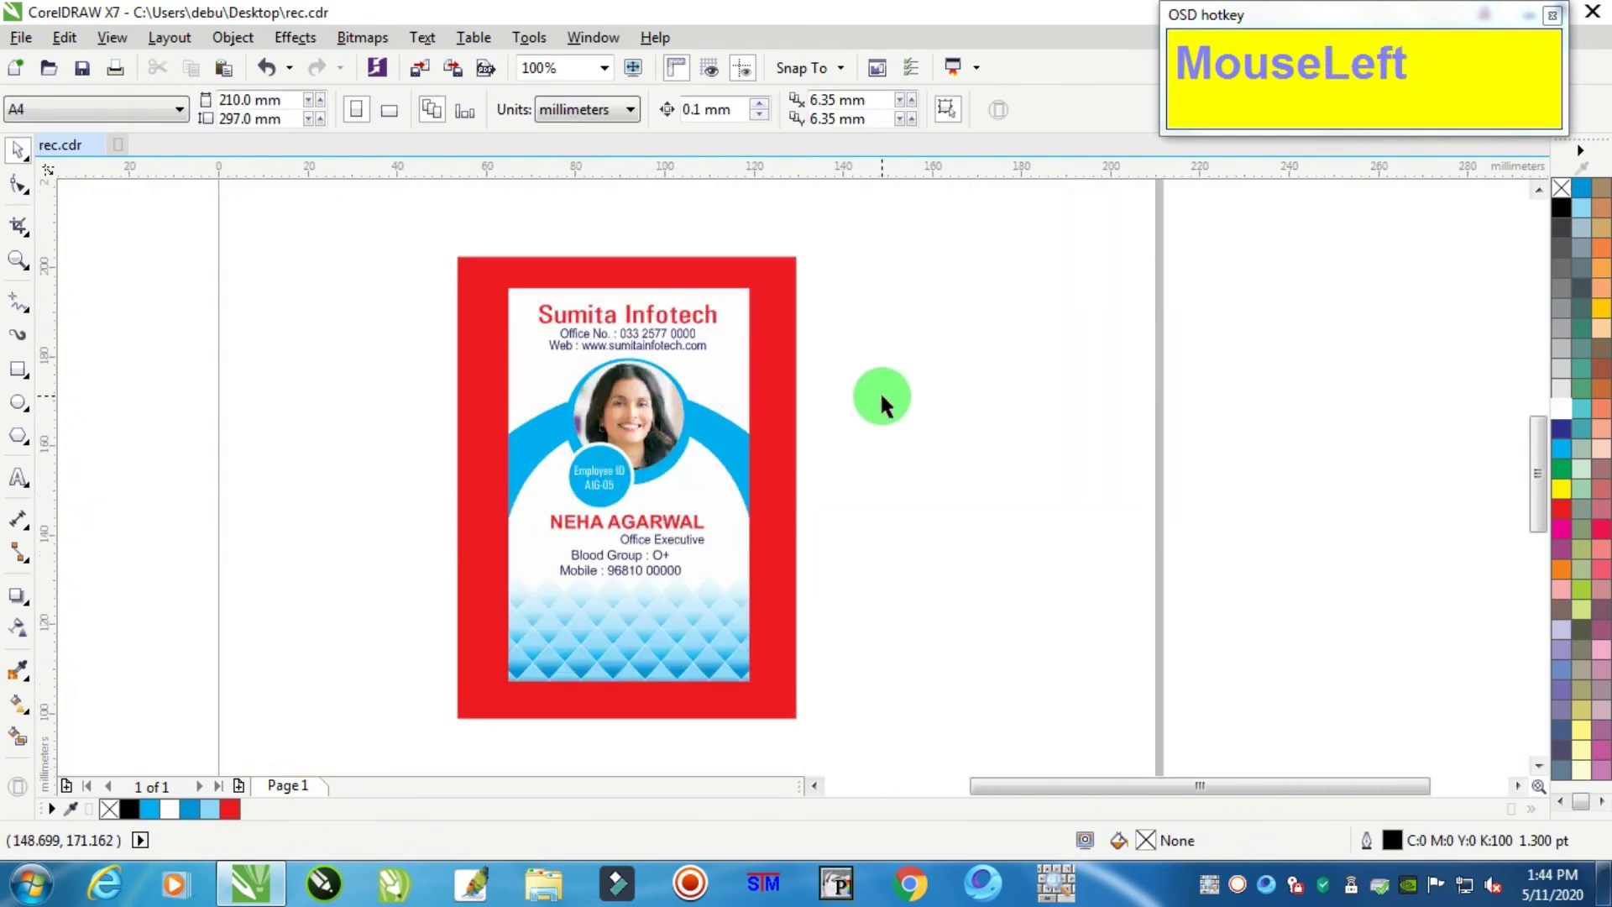
- Stretch the red background rectangle's right side outward to a width of about 177.2 mm
left_click(777, 282)
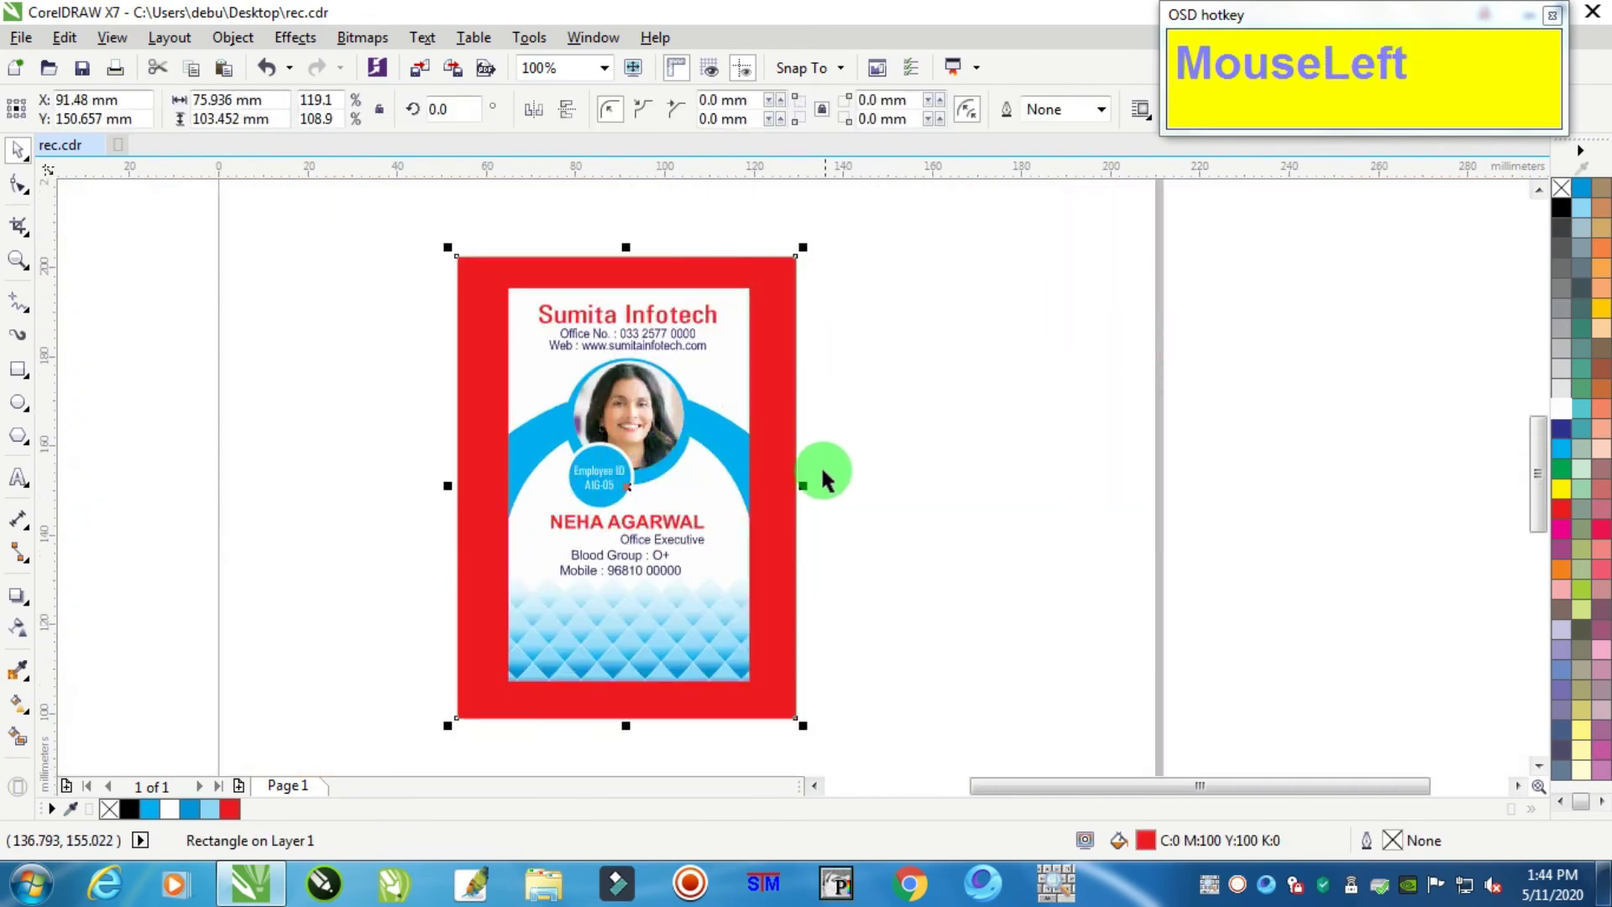
left_click_drag(804, 493, 1260, 494)
scroll(1105, 475, "down", 2)
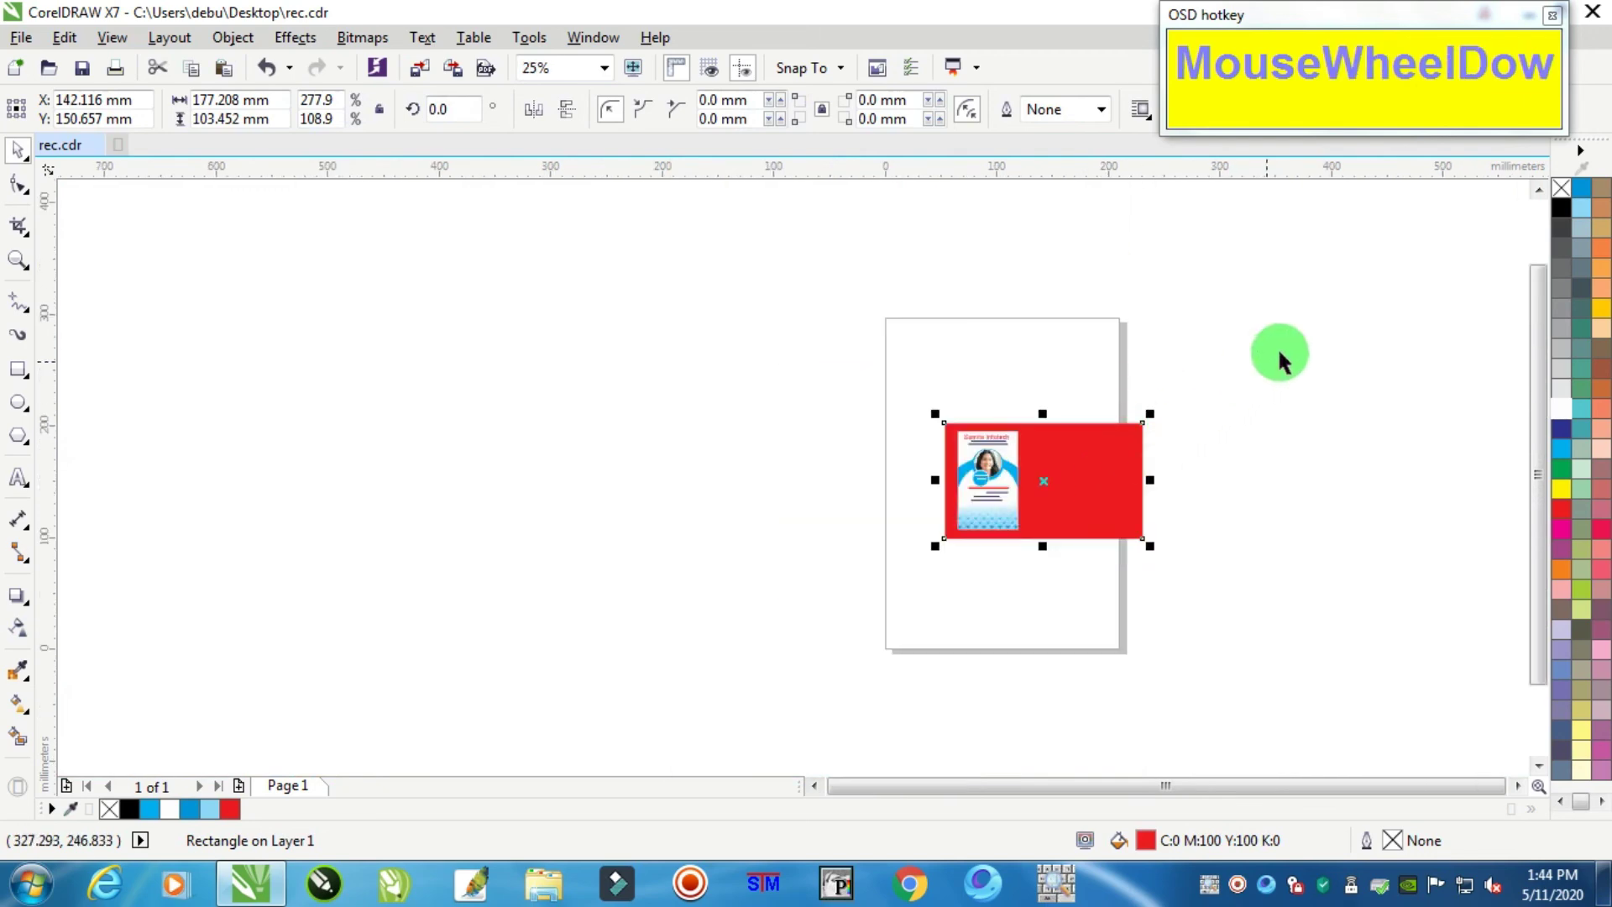
- Move the card and its red background together about 41 mm toward the page's left edge
left_click(960, 507)
scroll(1094, 479, "up", 1)
left_click_drag(1094, 478, 1002, 477)
left_click(565, 399)
- Select all of the card's objects without the red background and group them
scroll(907, 458, "up", 2)
scroll(820, 470, "down", 1)
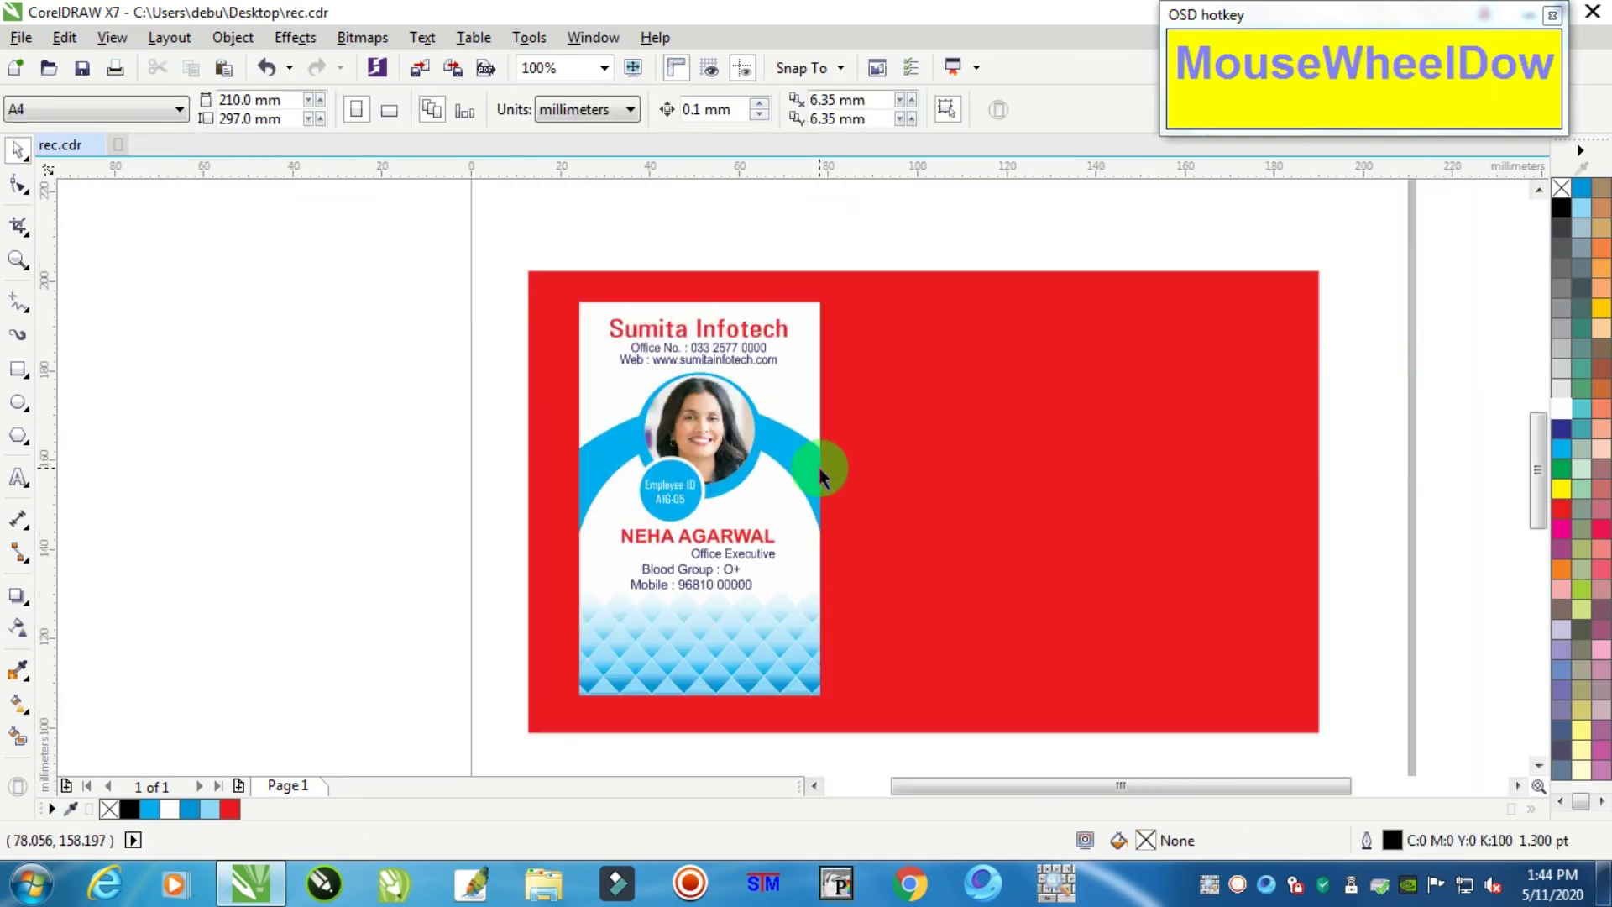
scroll(703, 343, "up", 1)
scroll(703, 342, "down", 2)
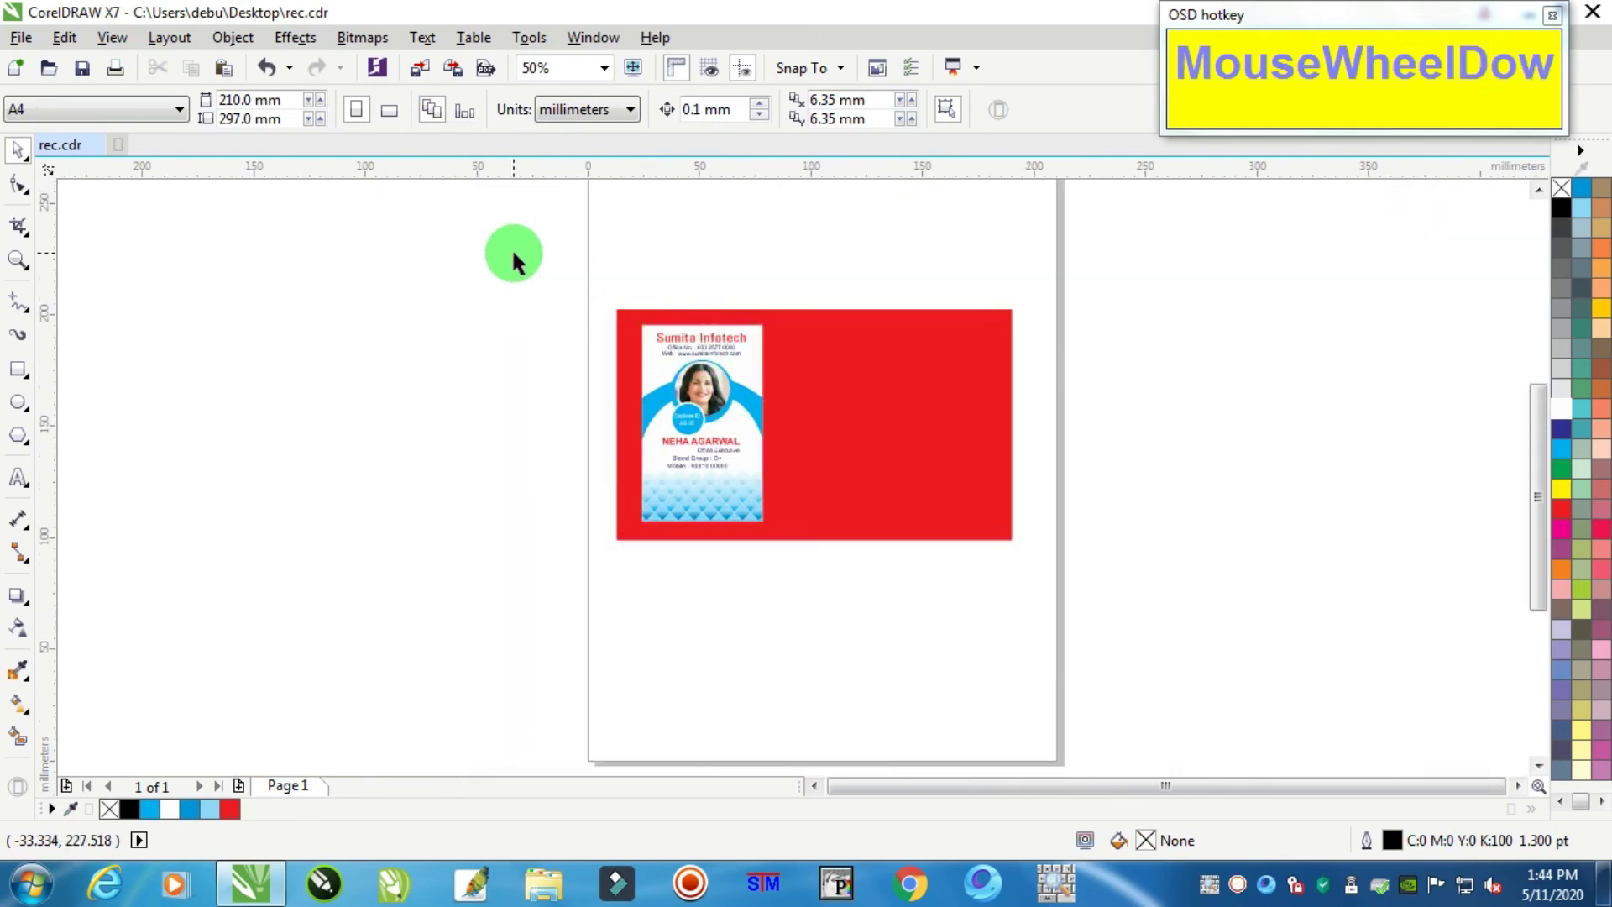
left_click_drag(524, 269, 808, 571)
key("ctrl+g")
scroll(785, 369, "up", 1)
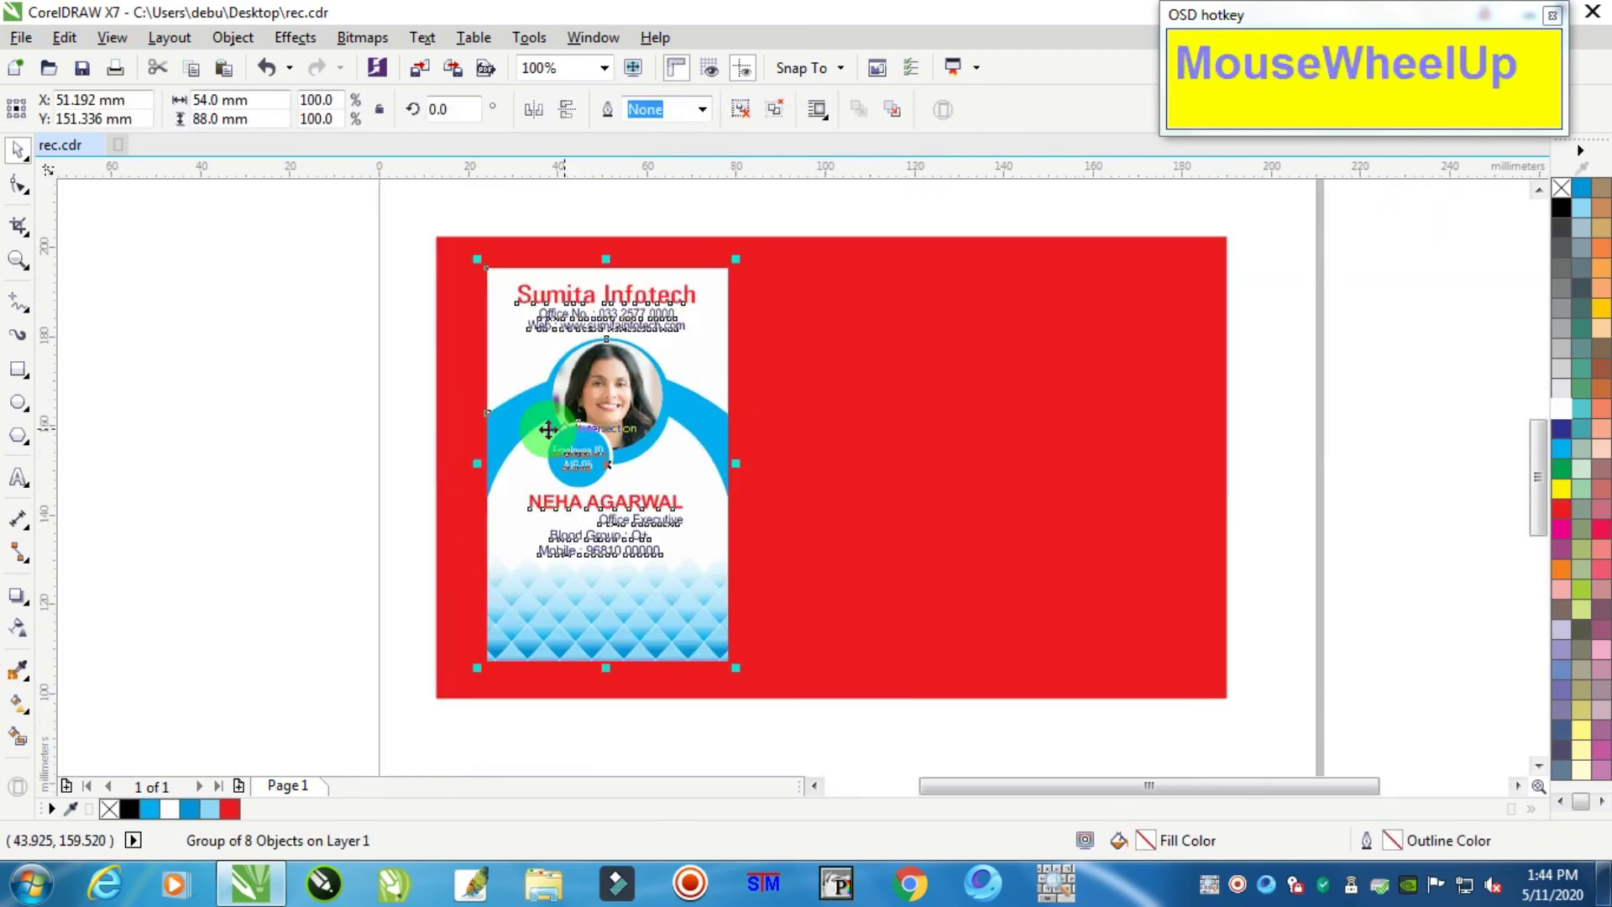
- Duplicate the grouped ID card twice in a row across the red background, spacing the copies about 58.8 mm apart
left_click_drag(554, 430, 791, 435)
right_click(791, 435)
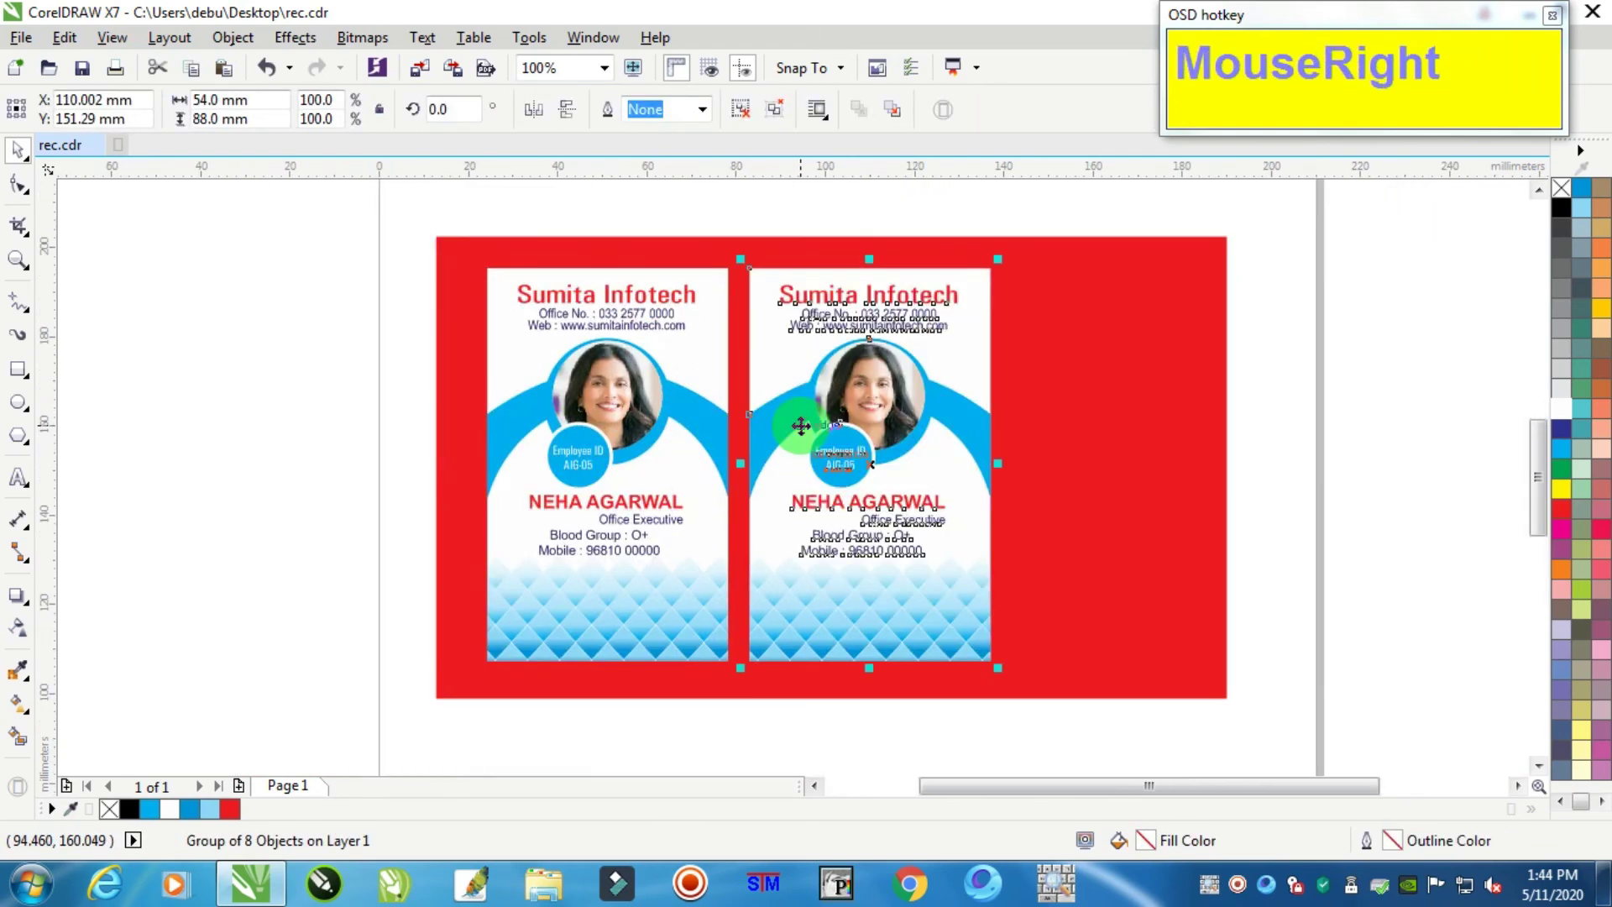
key("ctrl+d")
left_click(333, 383)
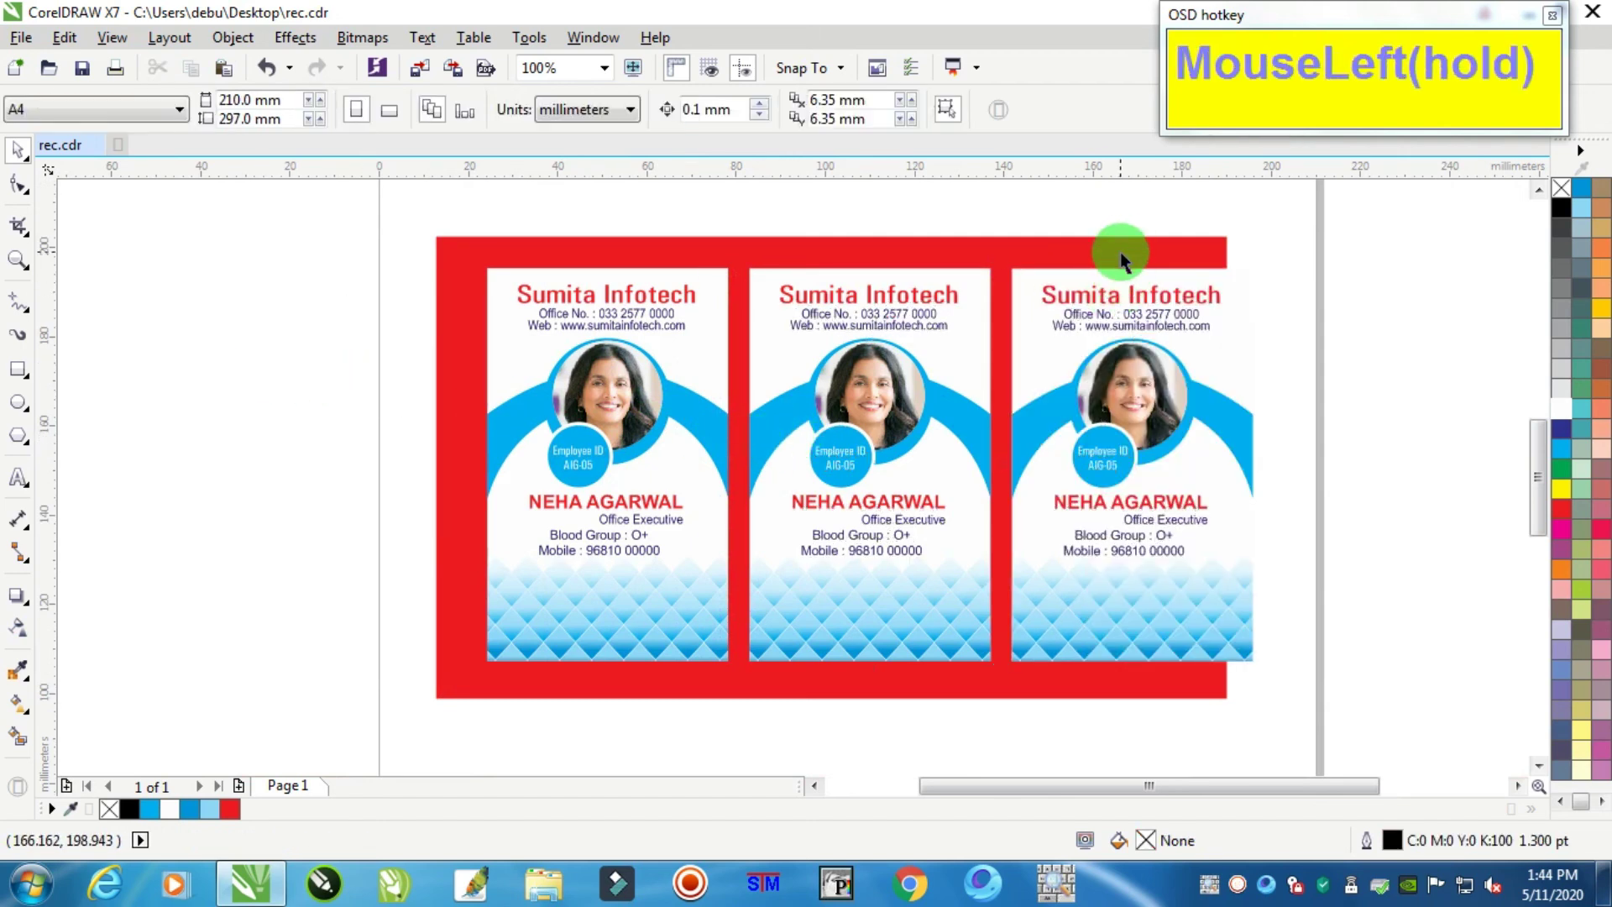
- Stretch the red background's right side outward by about 16 mm so it extends past the third card
left_click(1123, 262)
left_click_drag(1227, 467, 1307, 484)
left_click(1420, 405)
- Fill the middle card's base rectangle inside its group with Pale Yellow (C:0 M:0 Y:20 K:0)
left_click(975, 269, "ctrl")
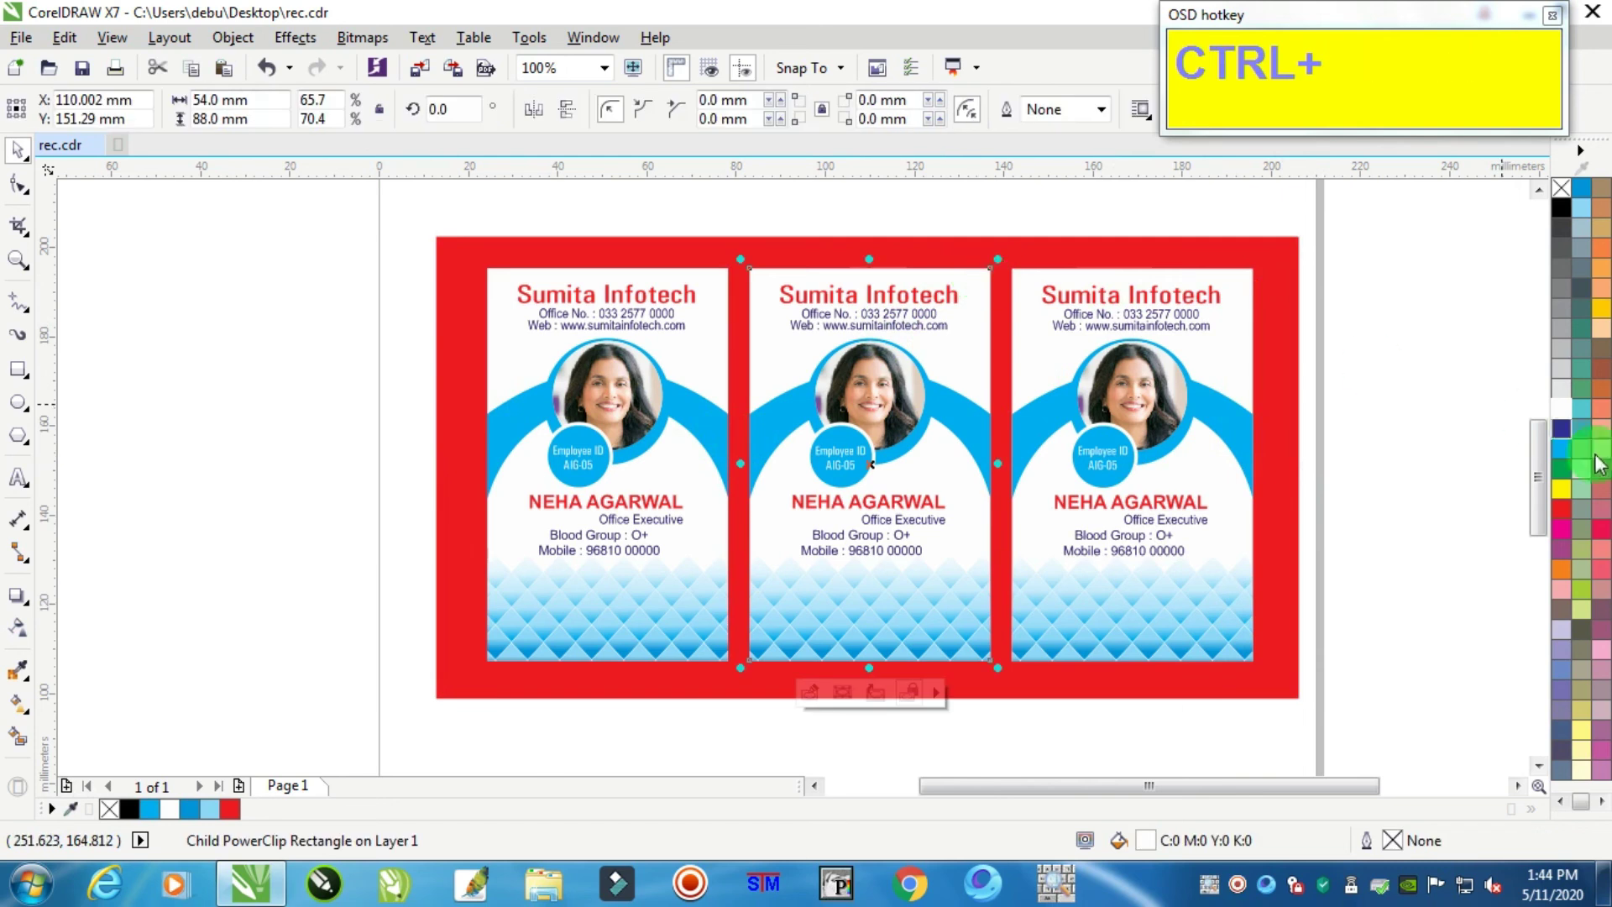
left_click(1583, 774)
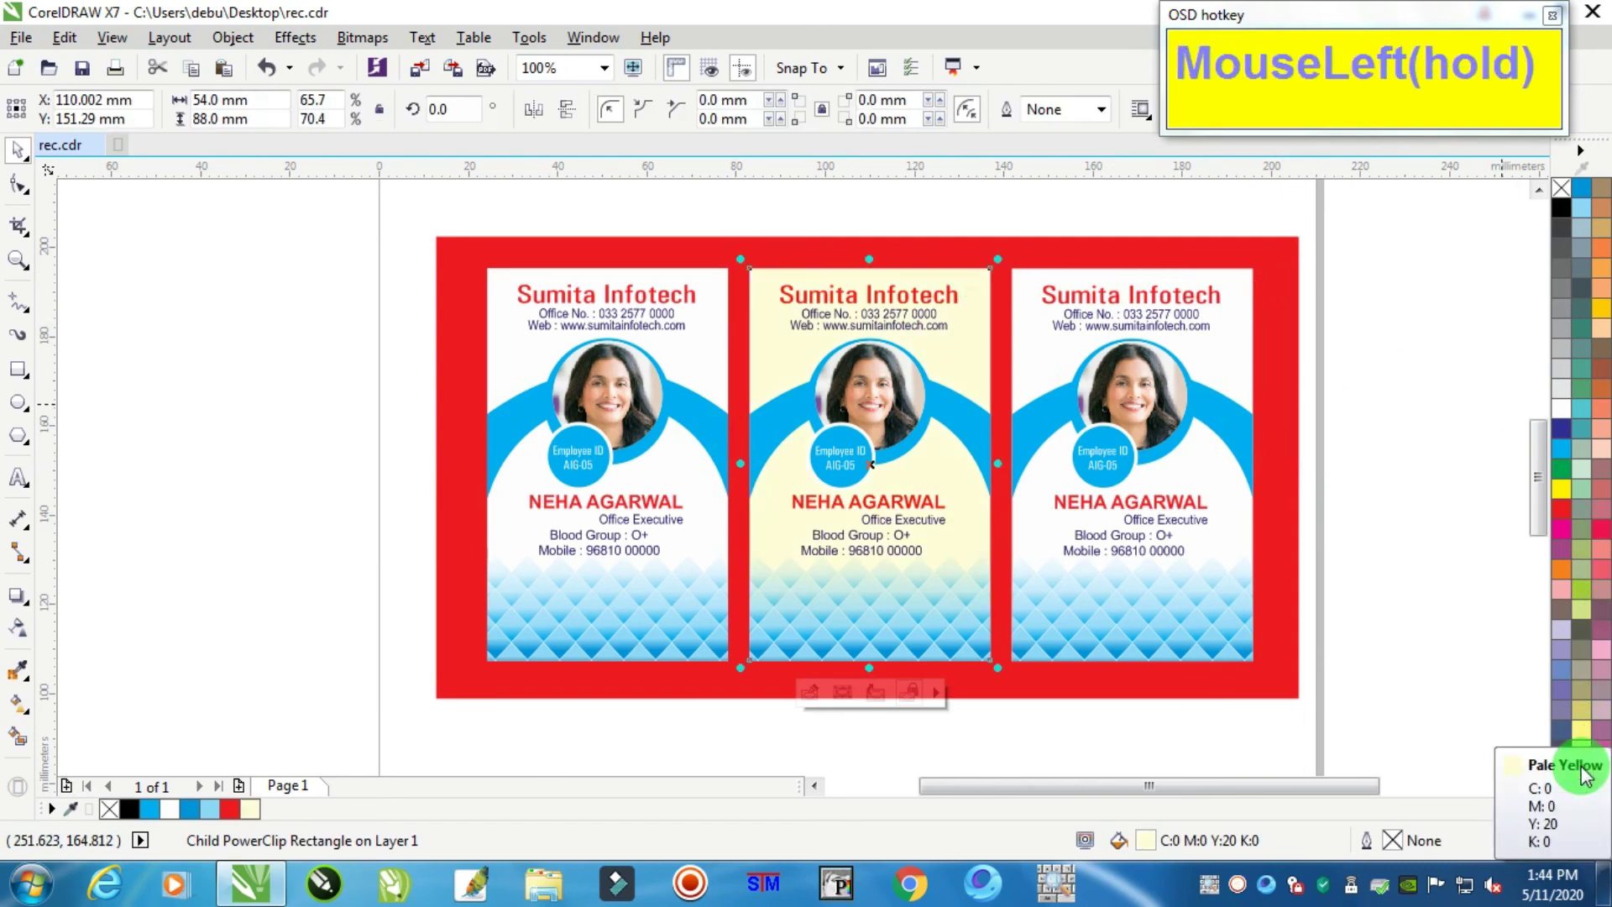
left_click(1581, 729)
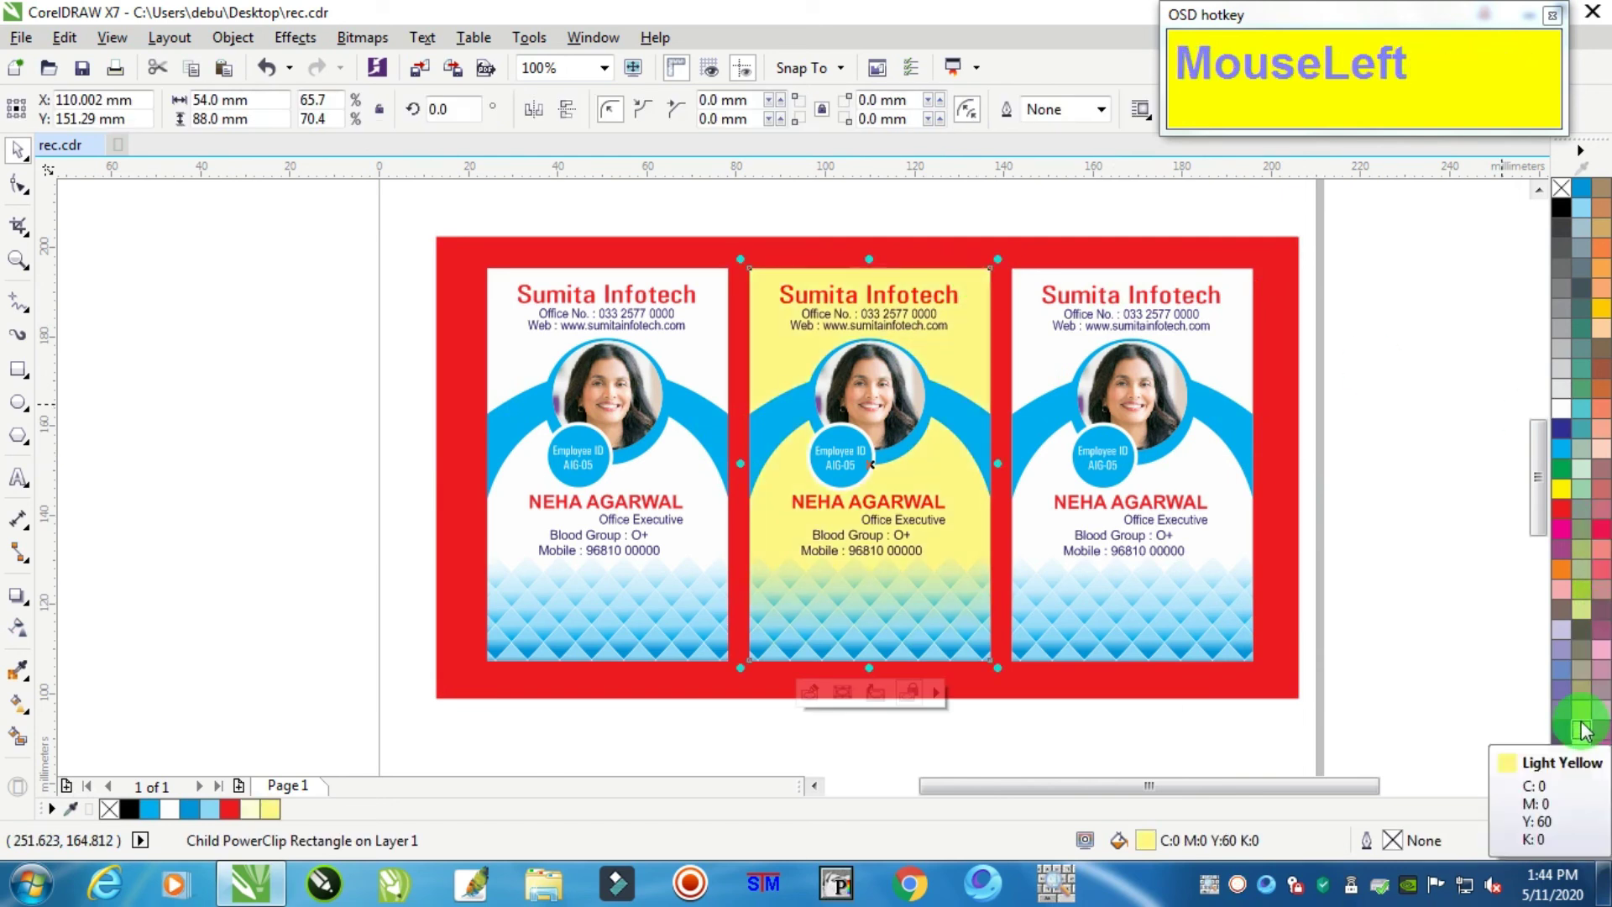
left_click(1581, 772)
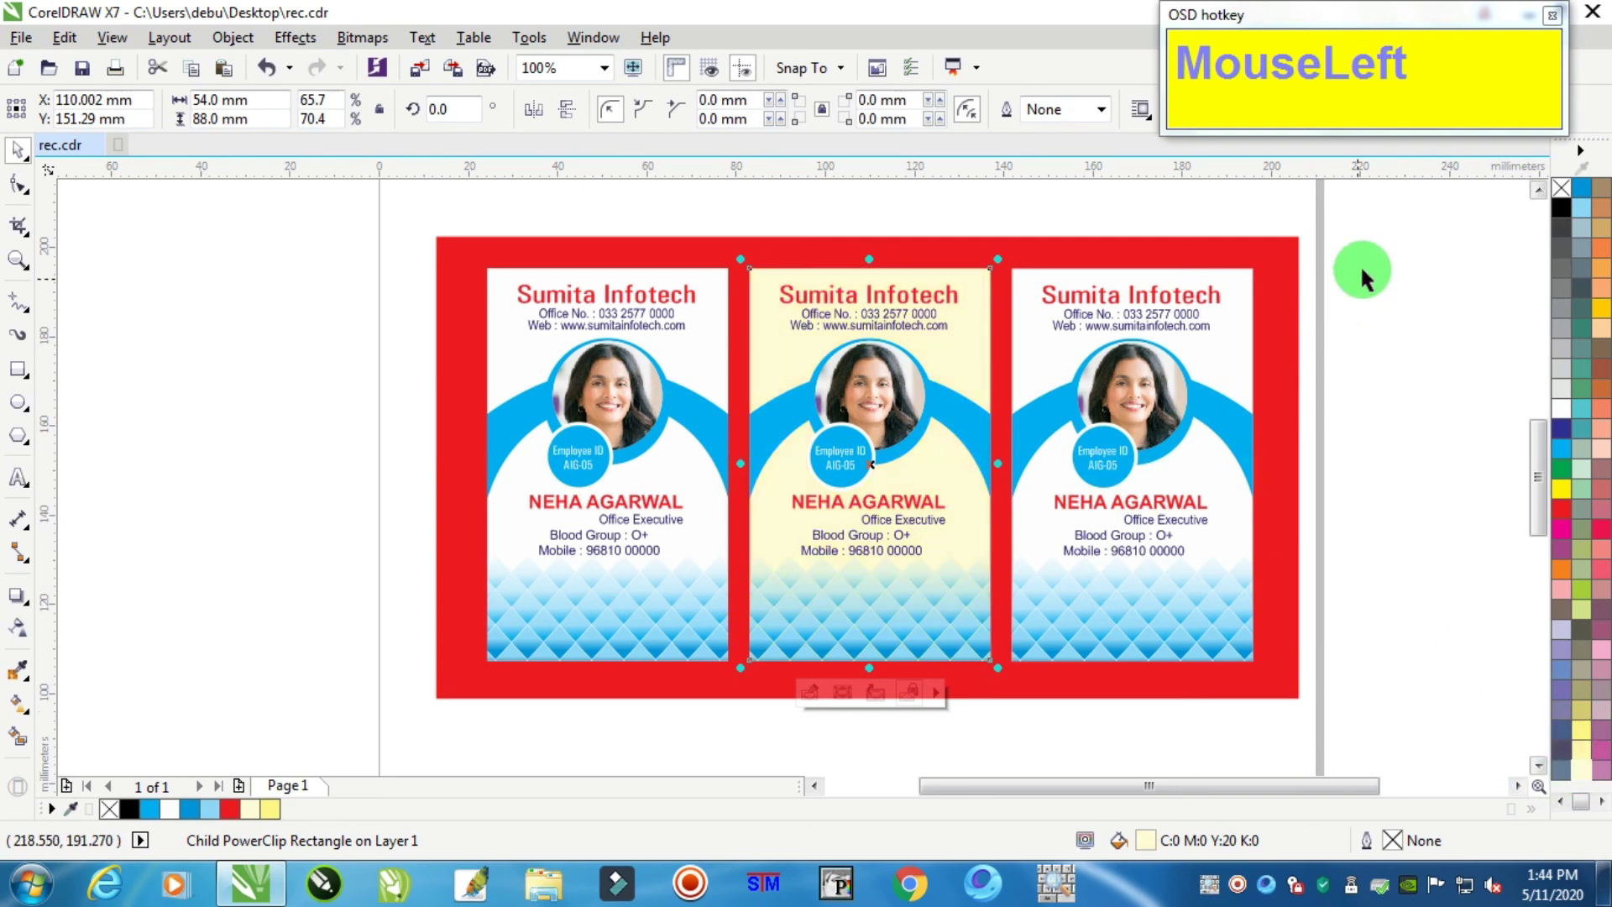
- Fill the third card's base rectangle inside its group with light peach (C:0 M:20 Y:20 K:0) and deselect it
left_click(1261, 277, "ctrl")
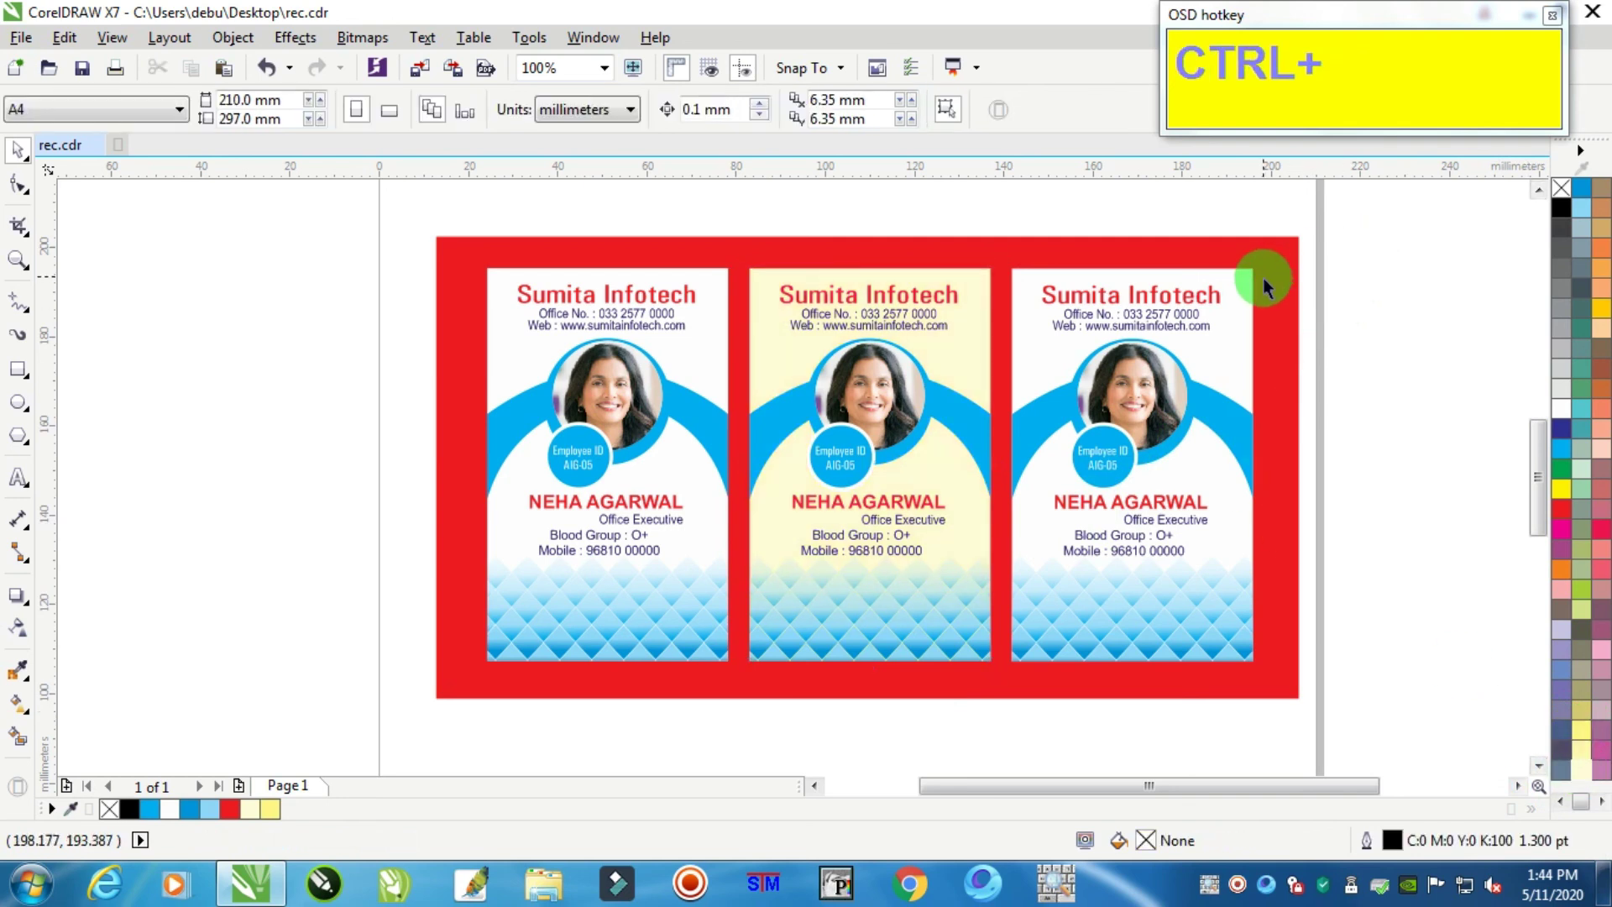
left_click(1582, 613)
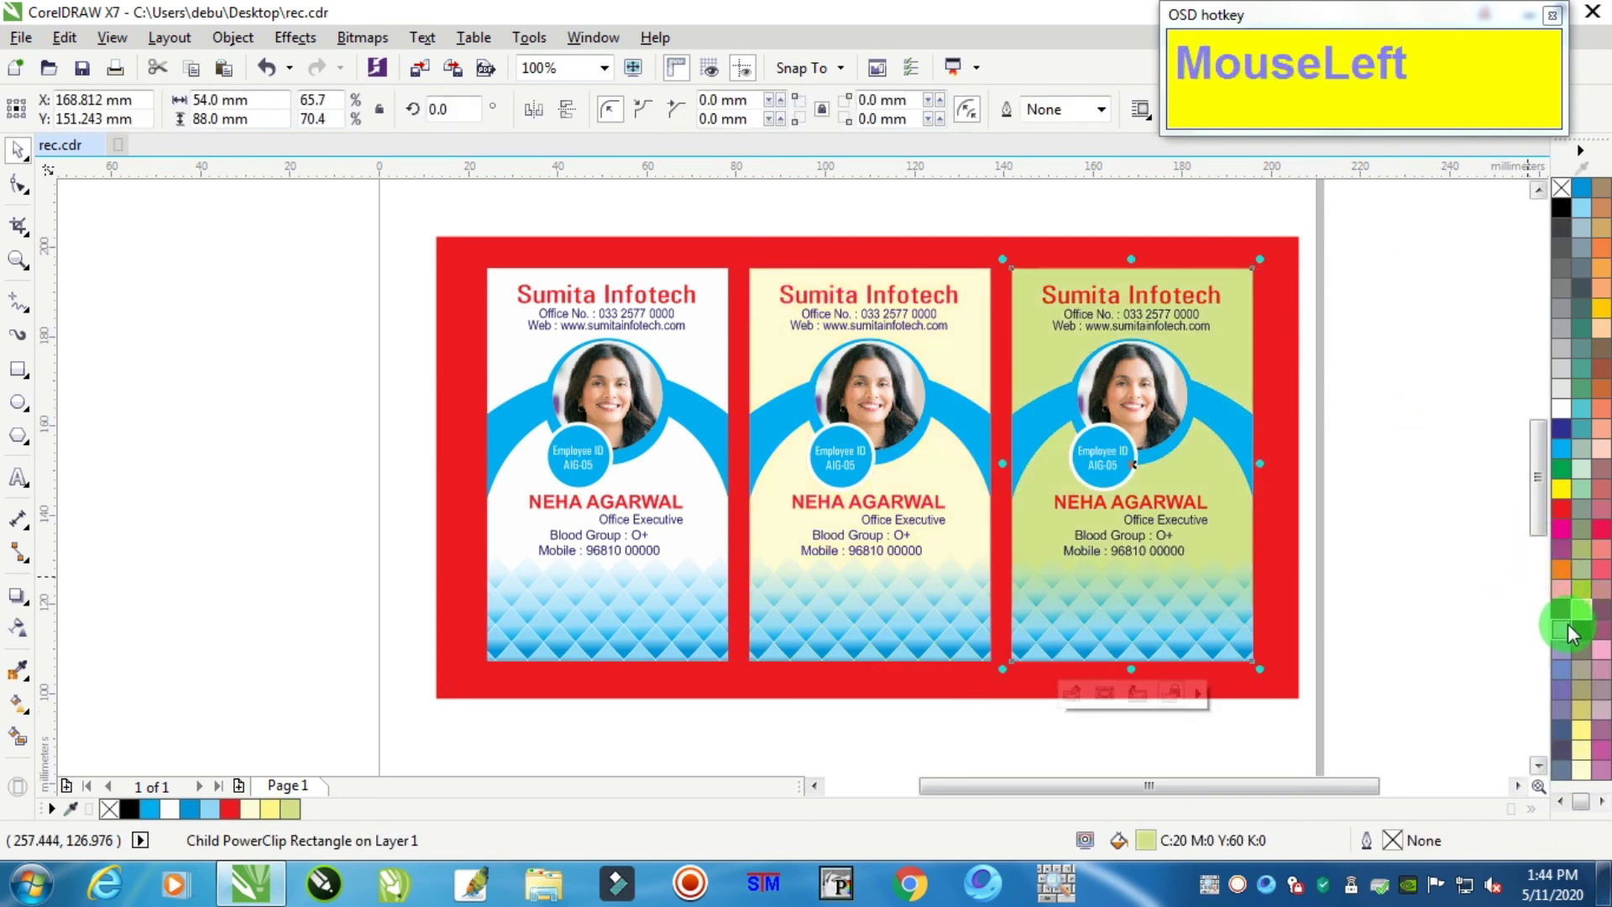
left_click(1602, 311)
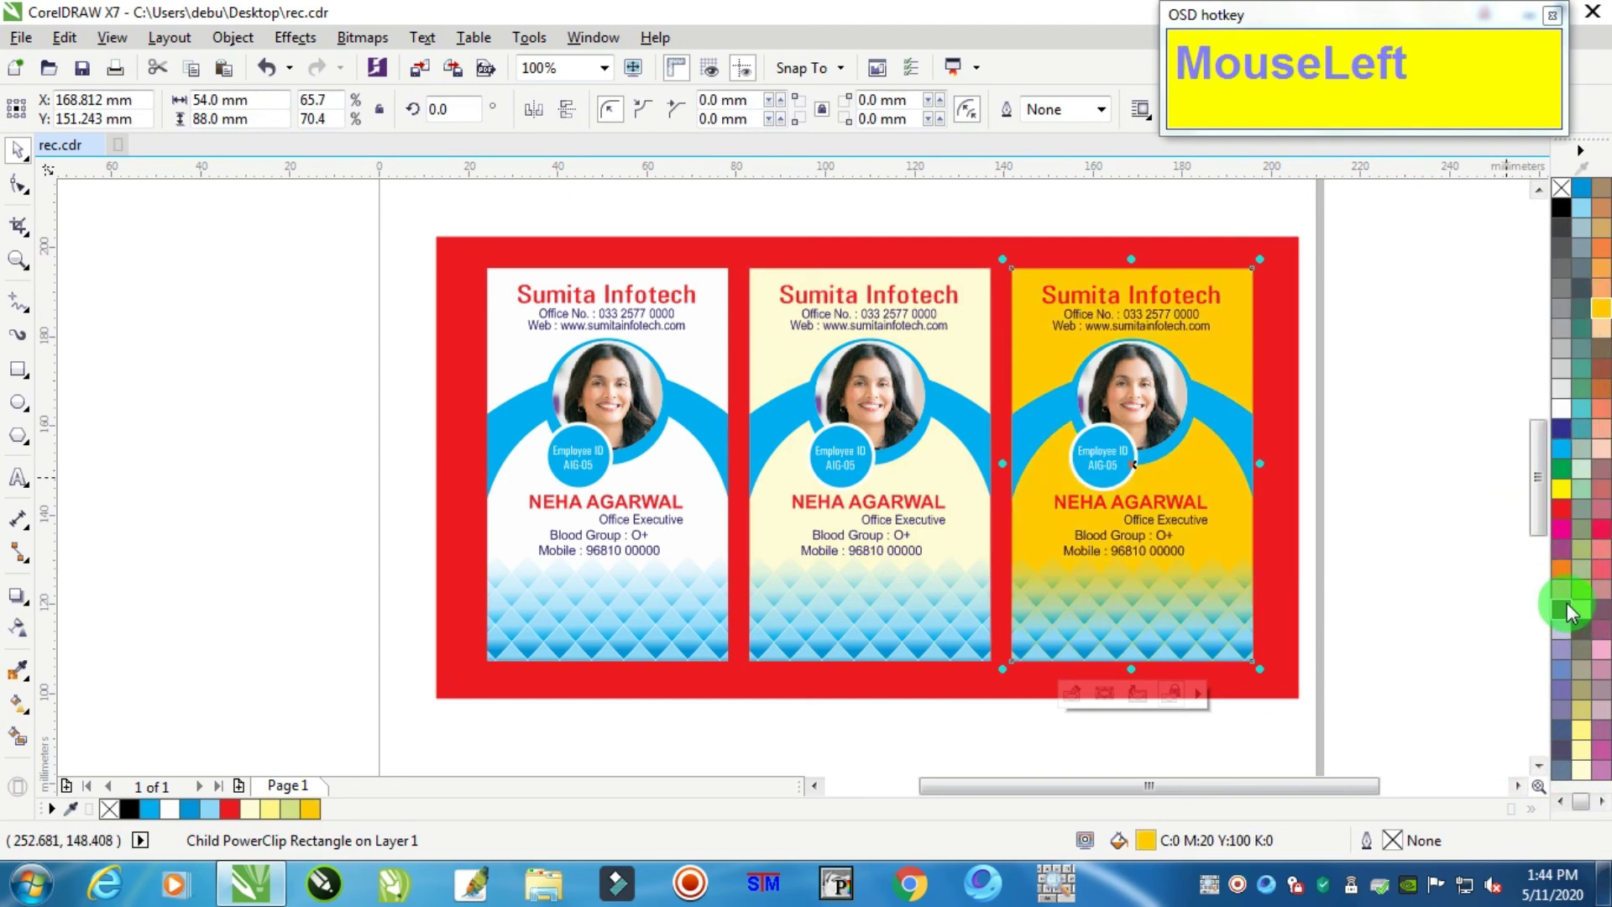
key("ctrl+z")
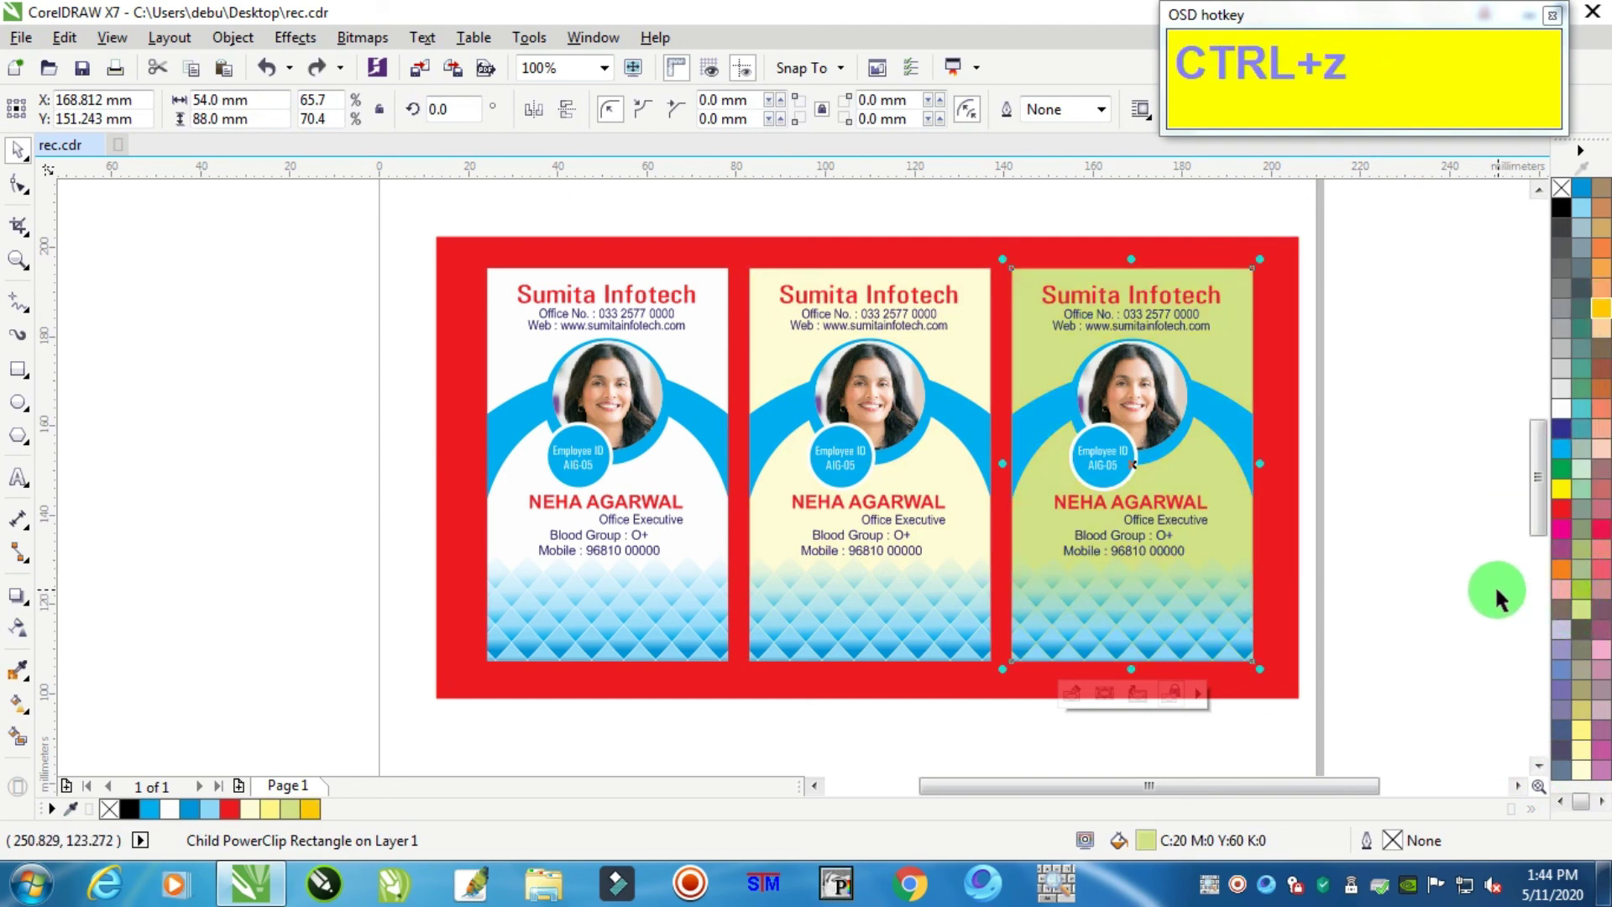
left_click(1584, 612)
left_click_drag(1584, 613, 1586, 511)
left_click(1602, 451)
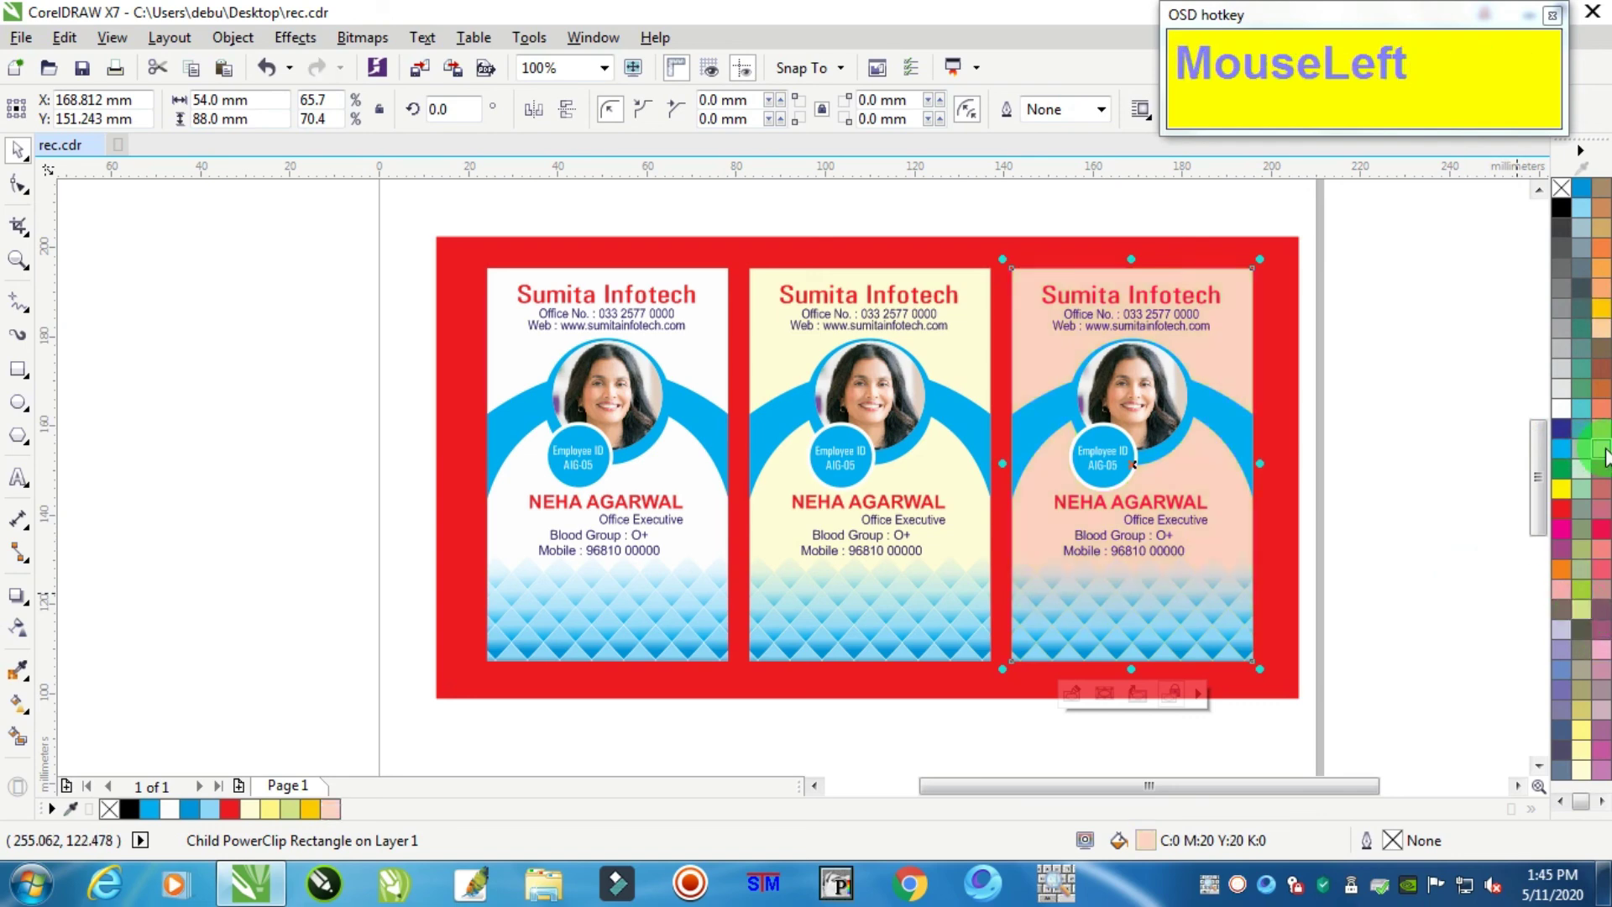
left_click(1365, 395)
- Zoom in on the red background so the three card colour variants can be examined side by side
scroll(1346, 410, "down", 1)
scroll(1340, 387, "up", 1)
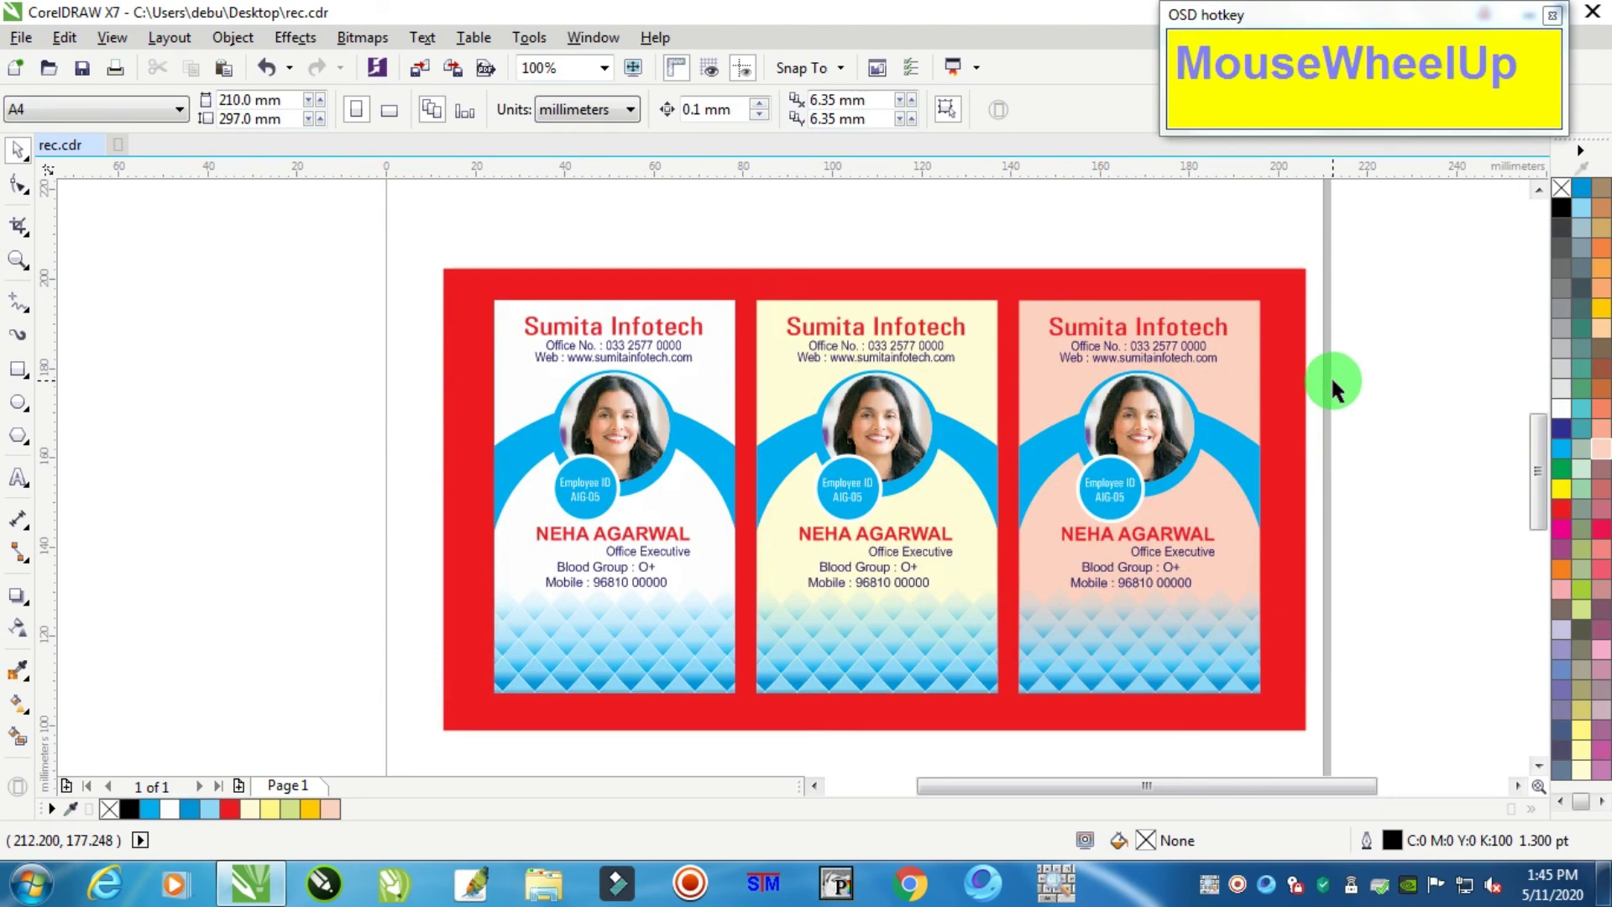
scroll(1326, 358, "down", 1)
left_click(18, 260)
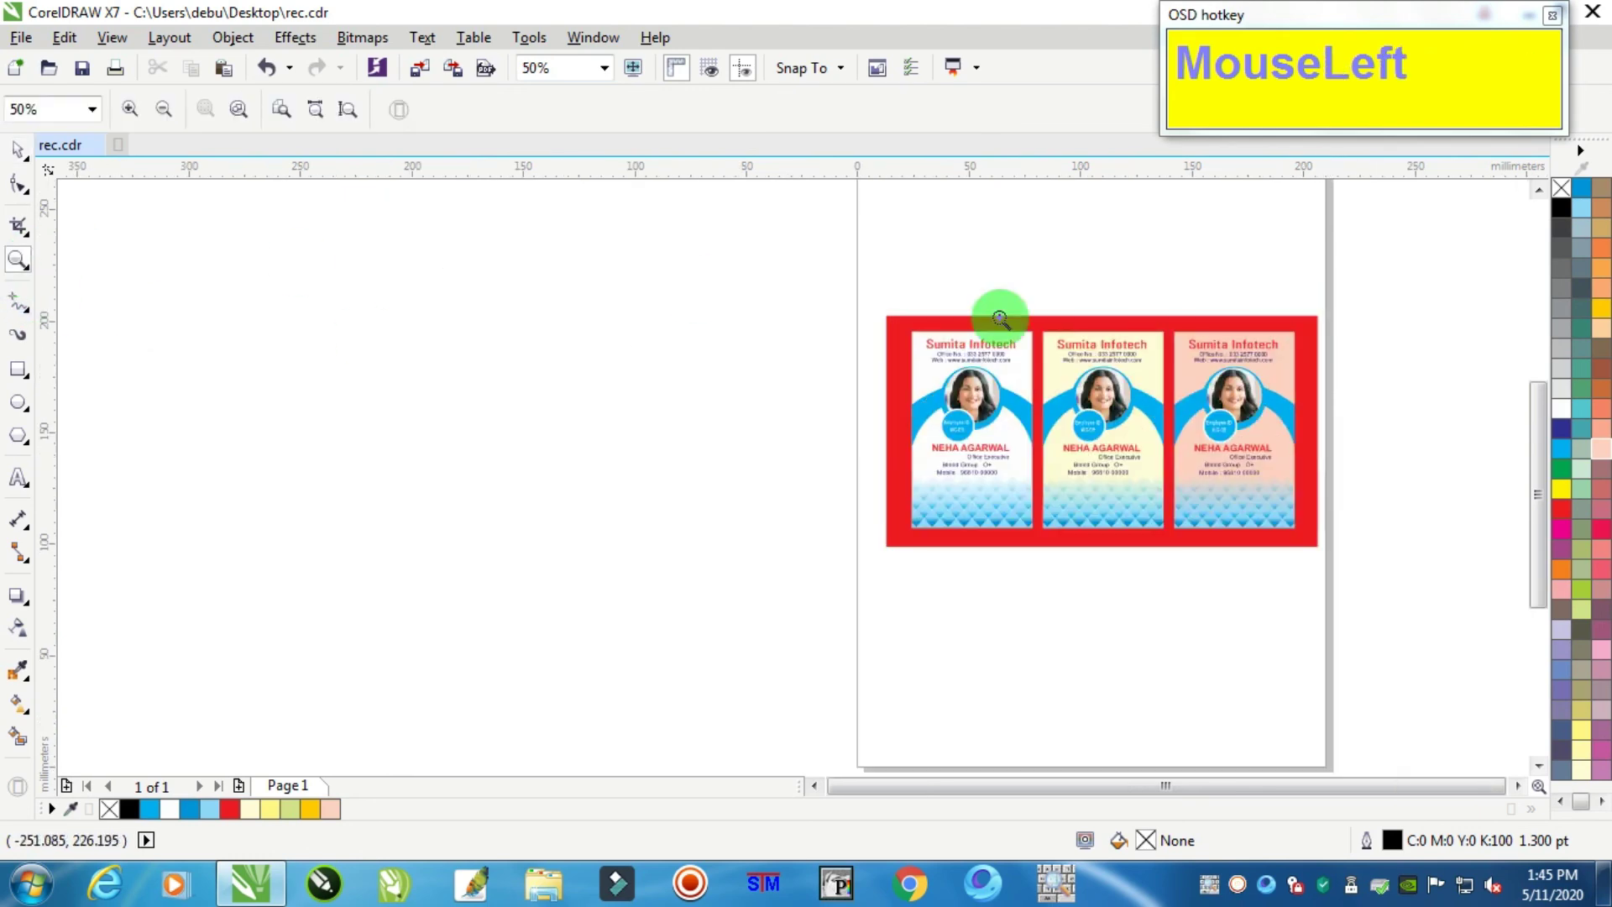
left_click_drag(918, 305, 1427, 549)
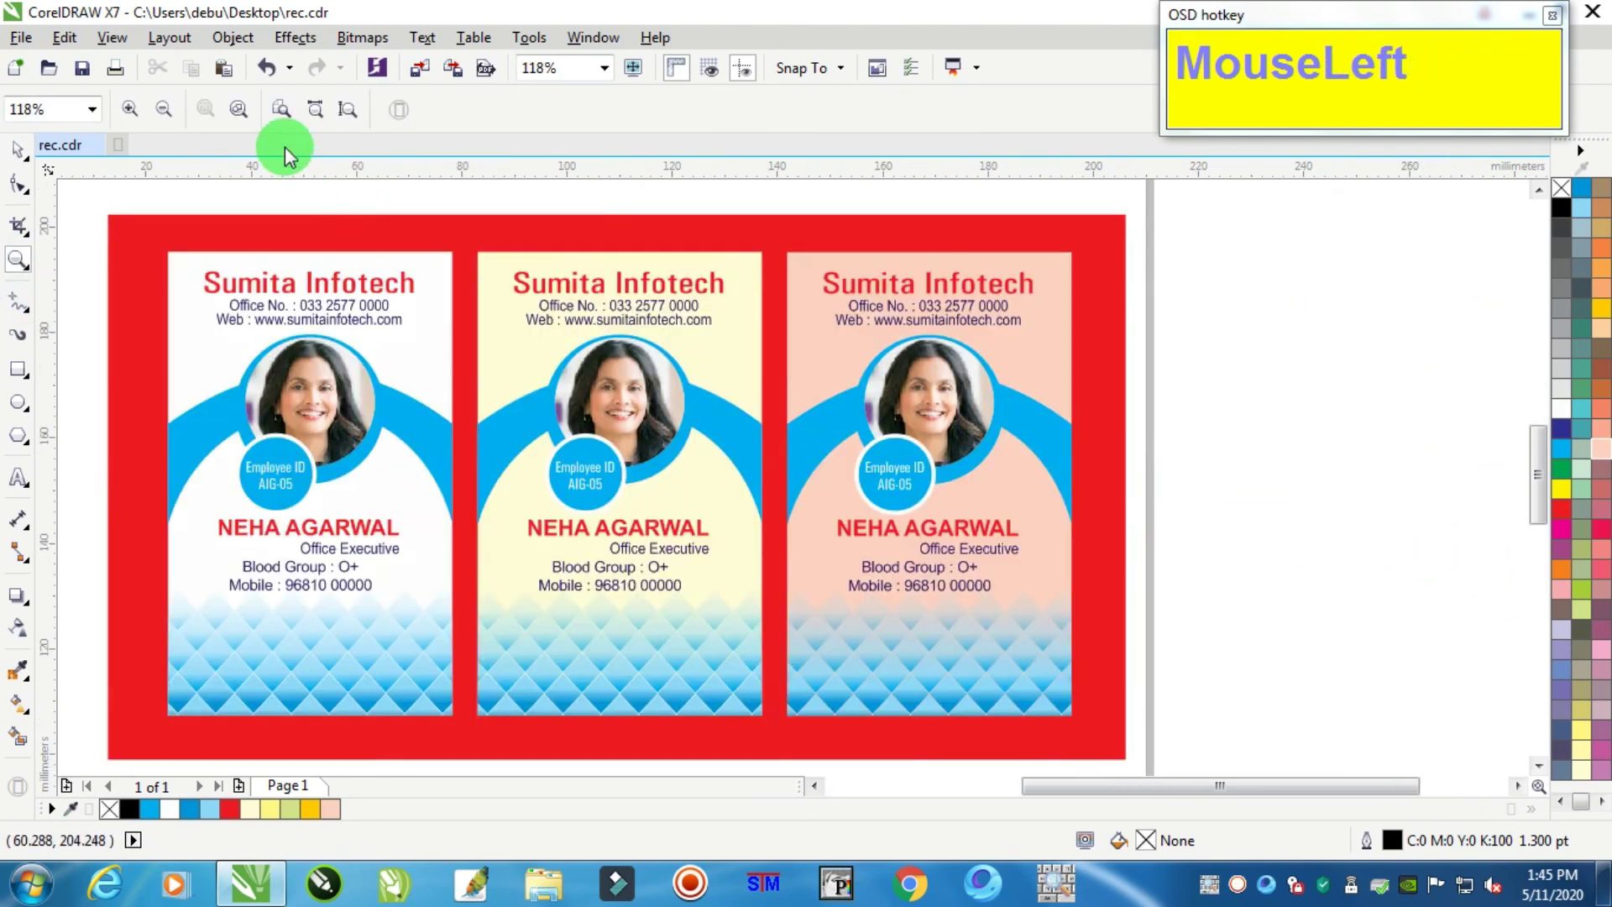
left_click(12, 153)
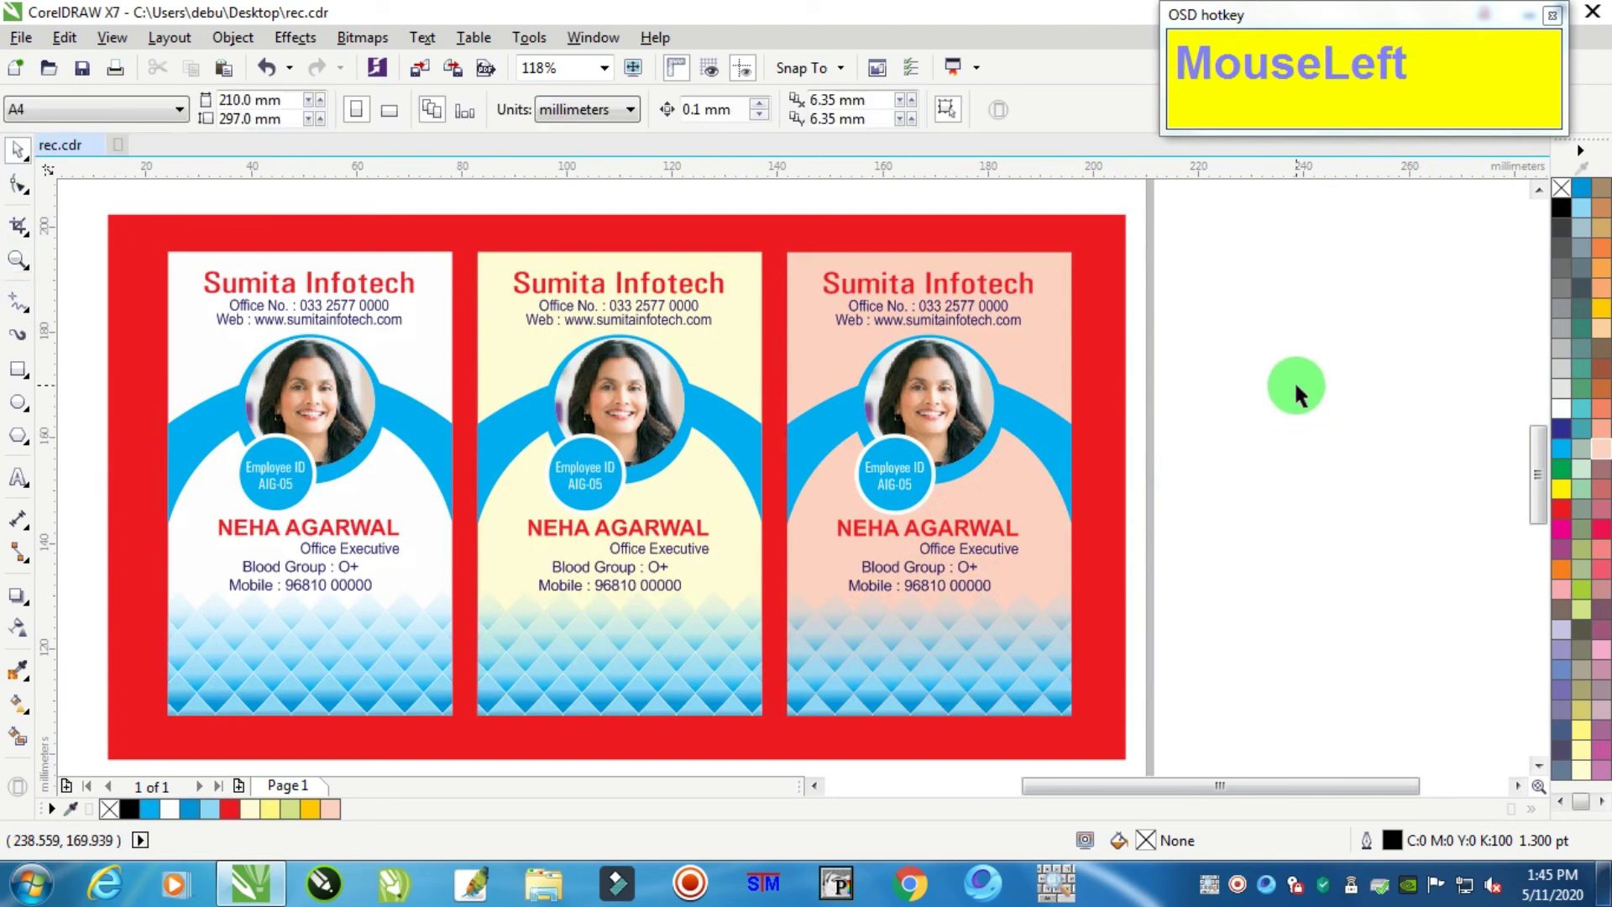